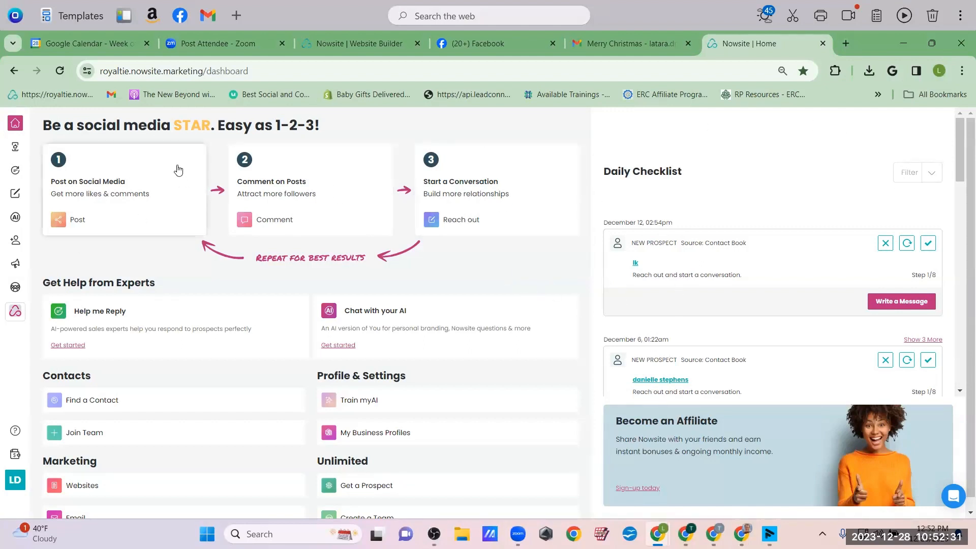
Go from the dashboard to Marketing > Websites
left_click(108, 67)
left_click_drag(108, 67, 319, 71)
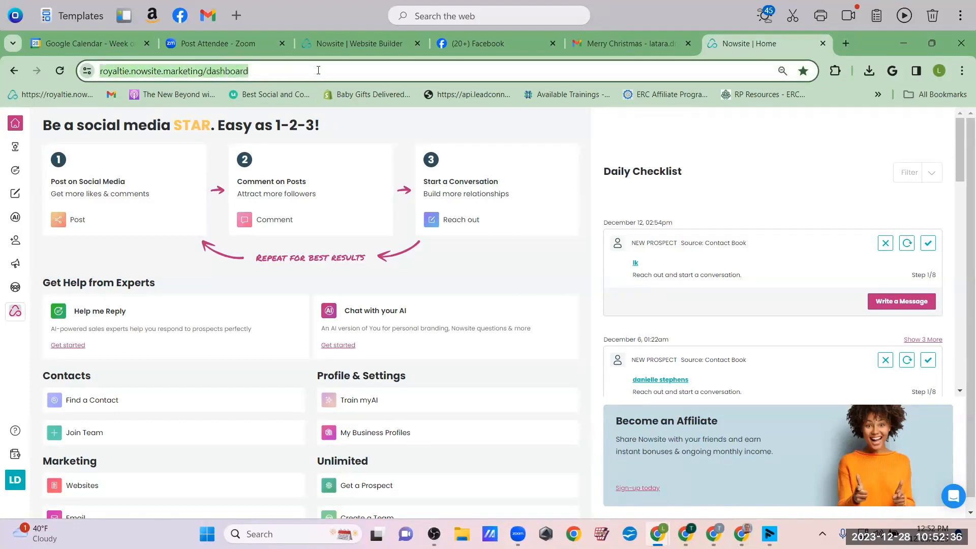
scroll(539, 275, "down", 1)
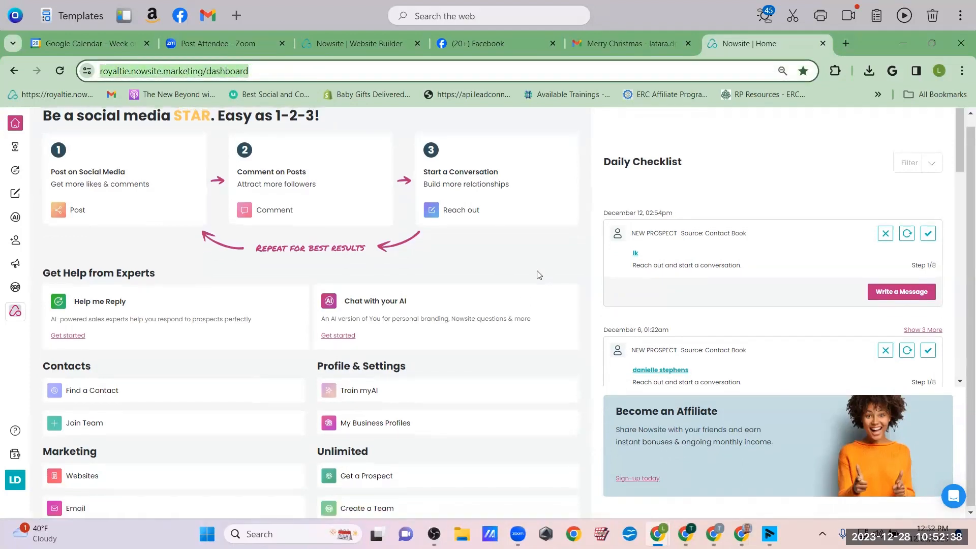
scroll(539, 276, "up", 1)
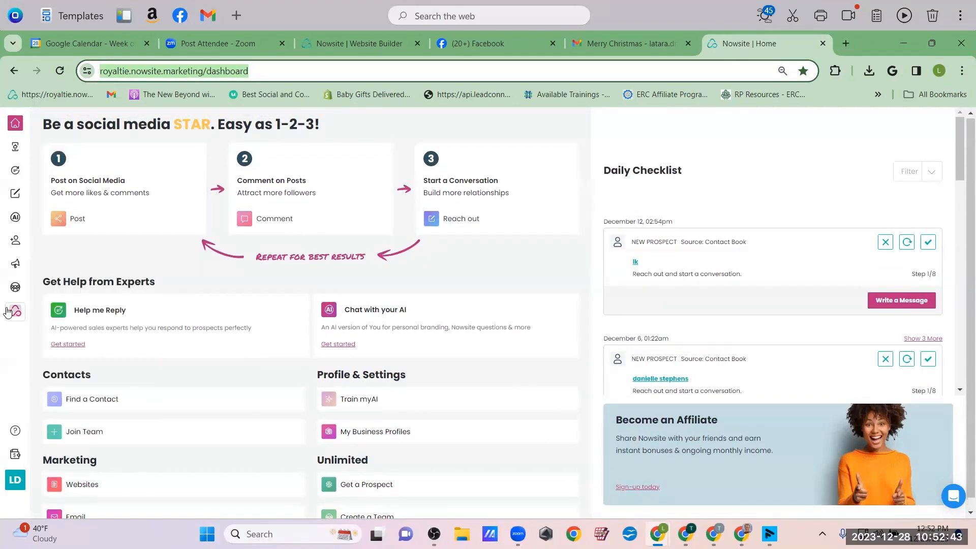
mouse_move(17, 266)
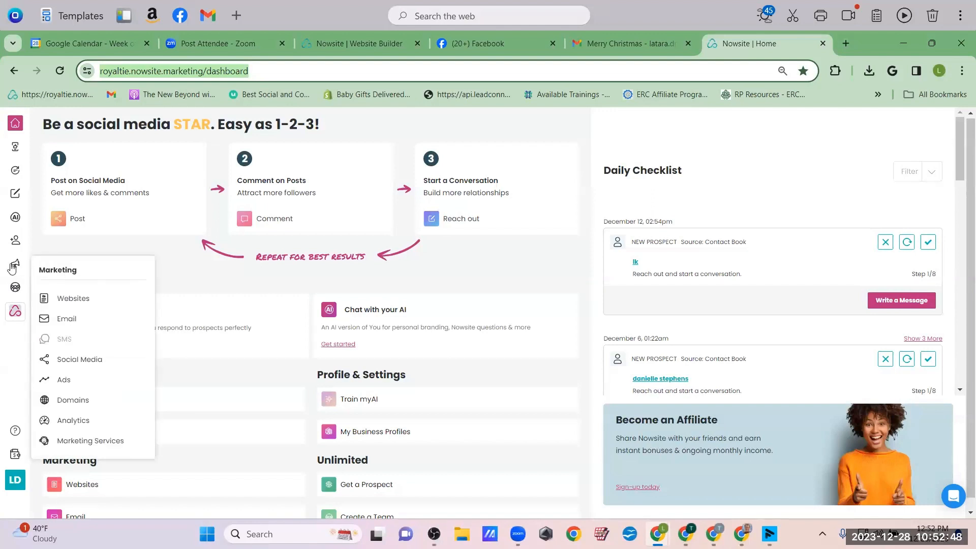
mouse_move(71, 275)
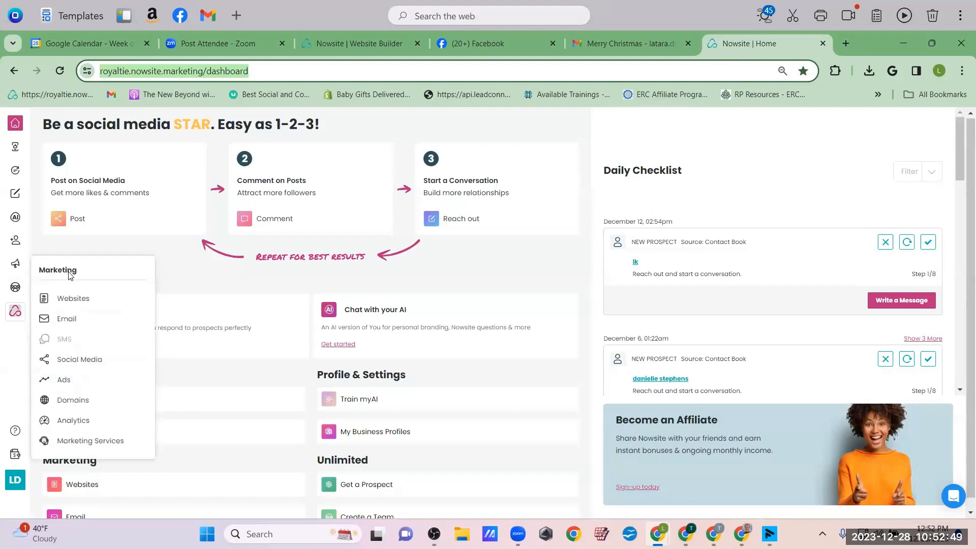
left_click(73, 300)
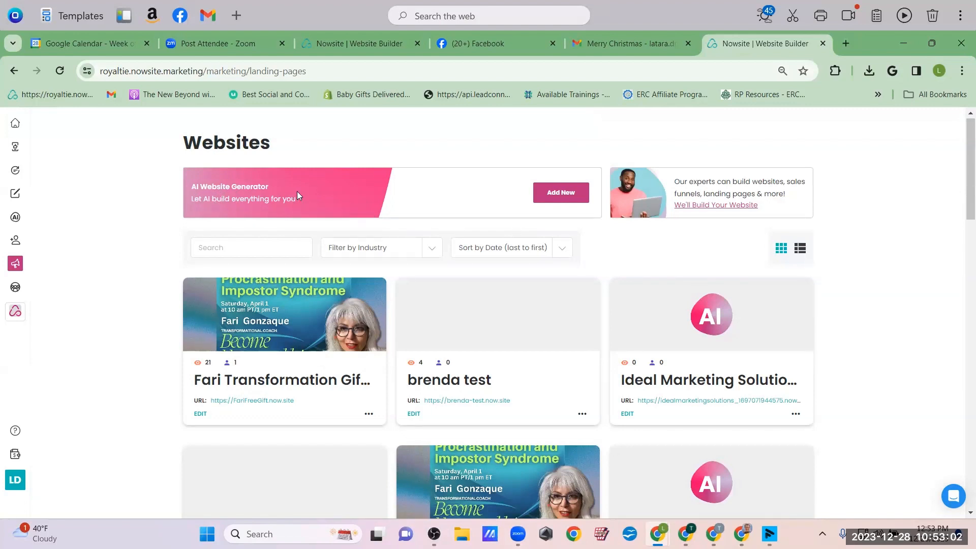
Start a new AI website for the Manifestation profile named 'Power of Manifestation'
left_click(565, 192)
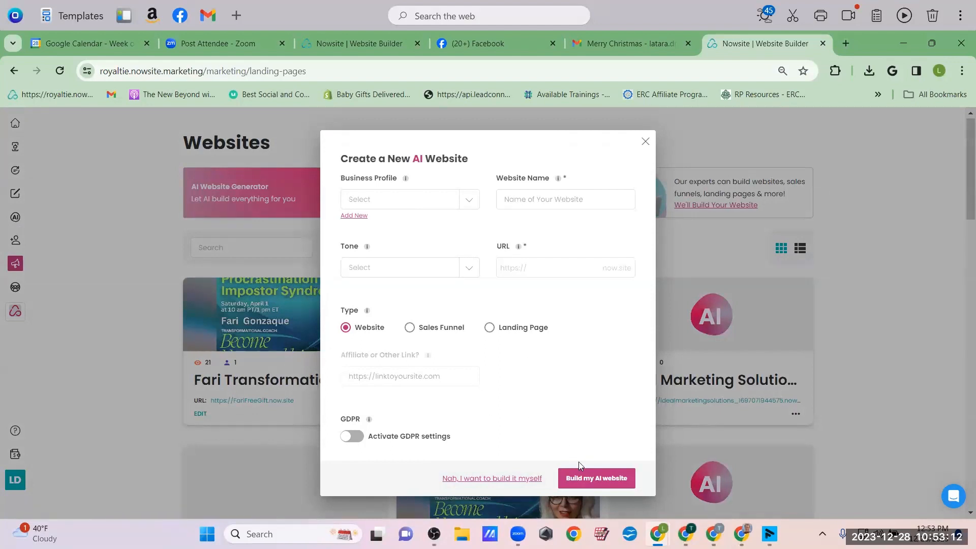
left_click(467, 199)
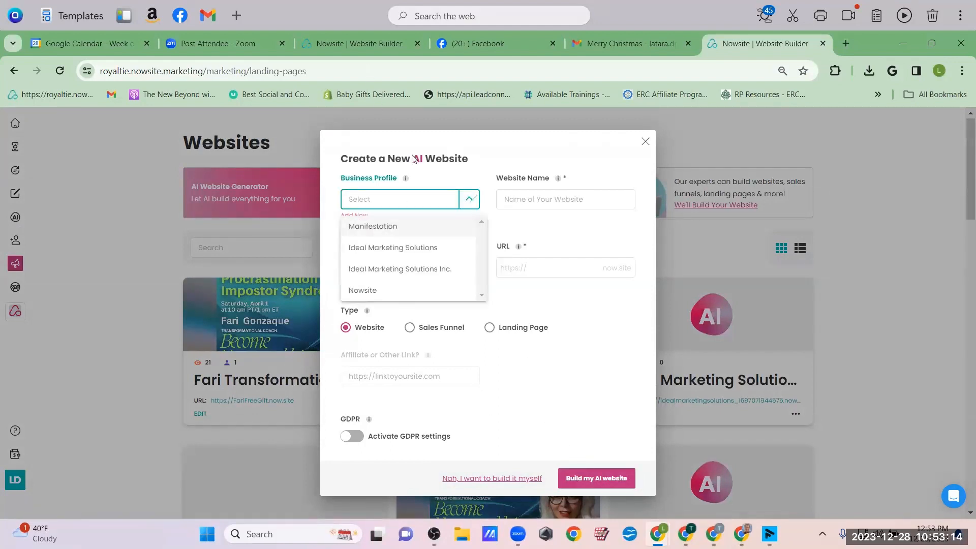
left_click(381, 227)
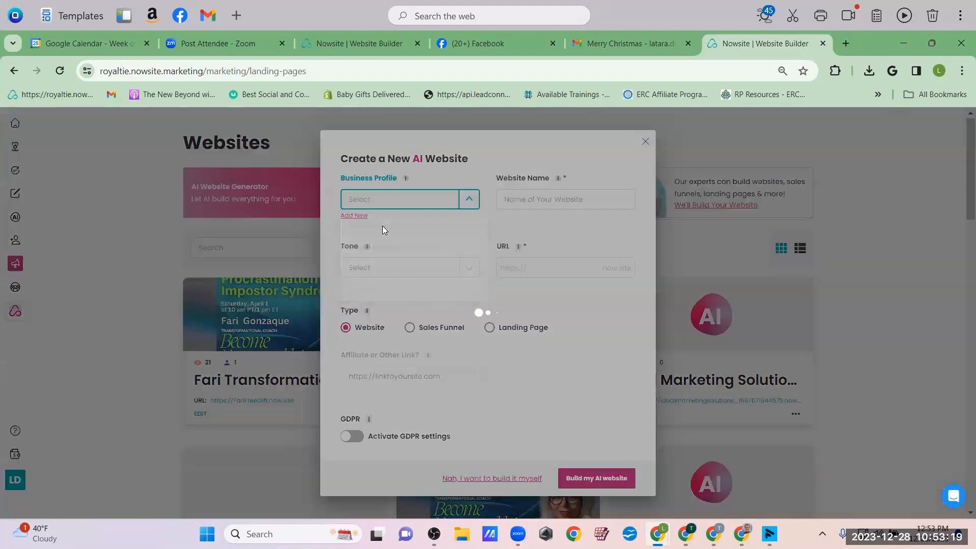
left_click(503, 205)
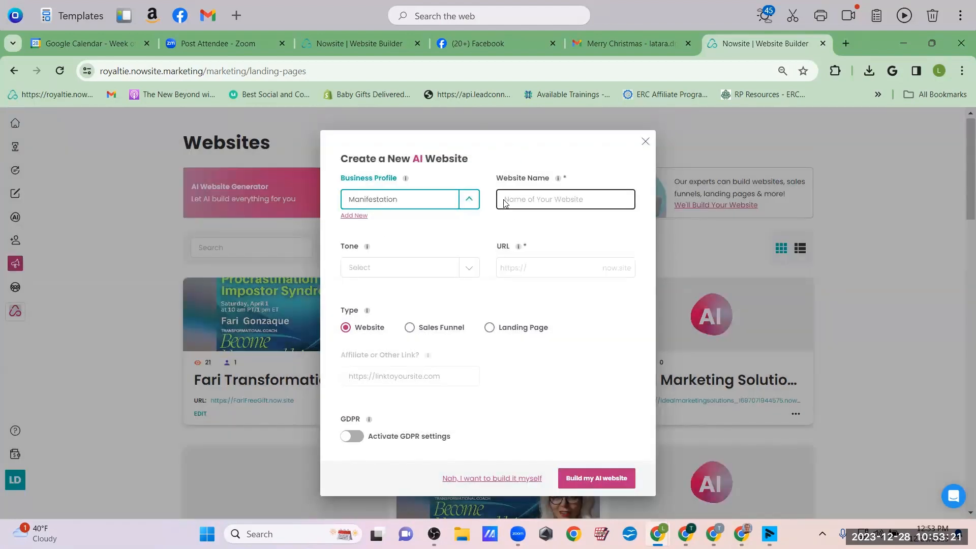
left_click(504, 204)
type("Po")
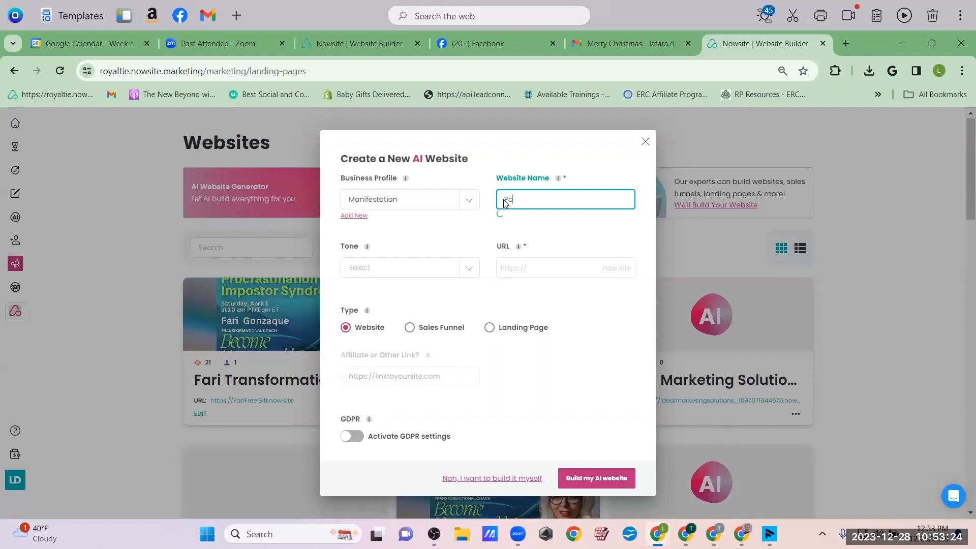
type("wer of Manifestation")
Choose Friendly and Excited tones and set the web address to 'powerofmanifestation'
left_click(373, 268)
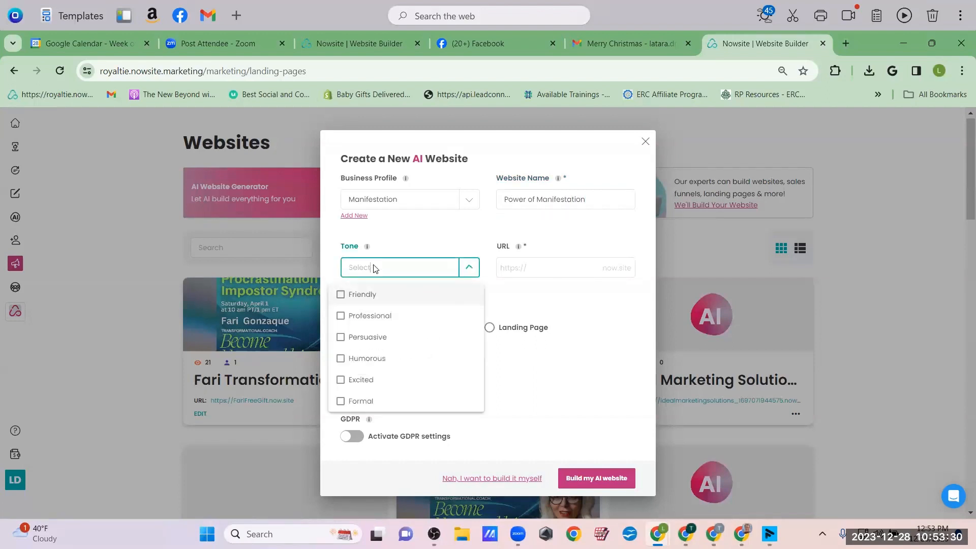
left_click(353, 297)
left_click(341, 380)
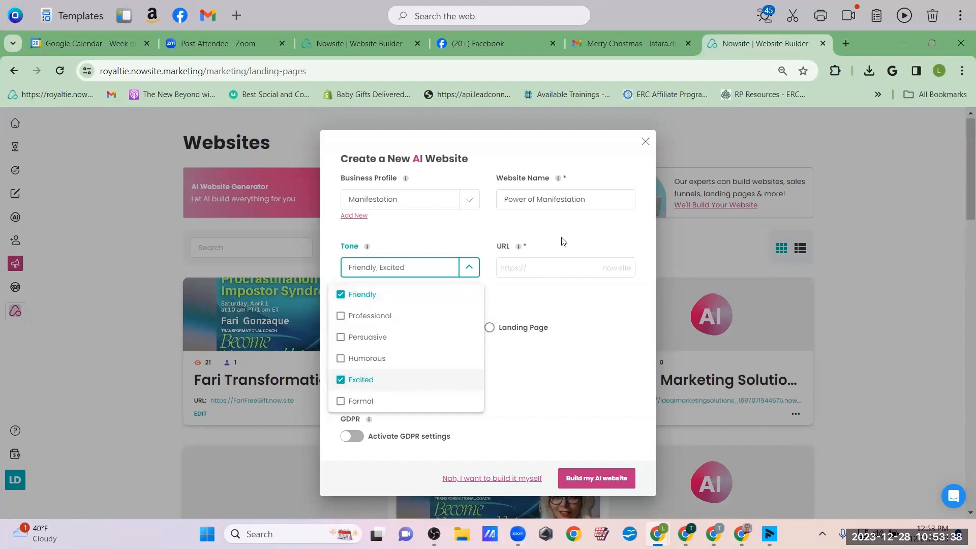
left_click(533, 269)
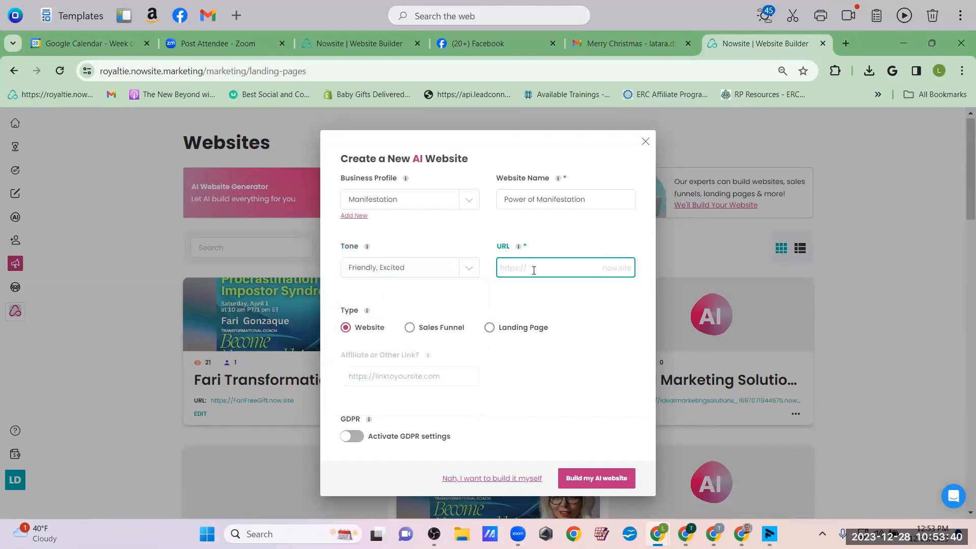
type("powerofma")
type("nifestation")
key("BackSpace")
type("n")
Make it a Landing Page with GDPR enabled and have the AI build it
left_click(489, 330)
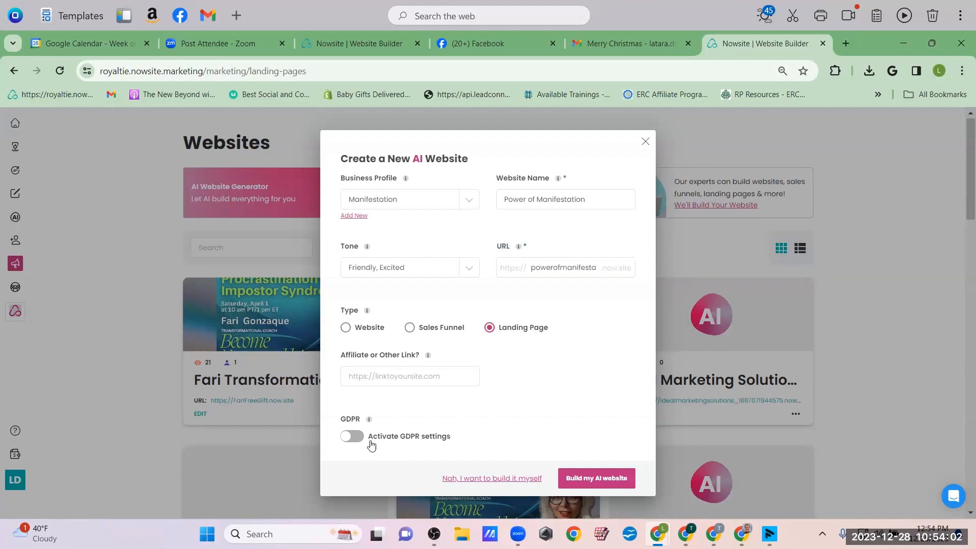
left_click(353, 437)
left_click(602, 461)
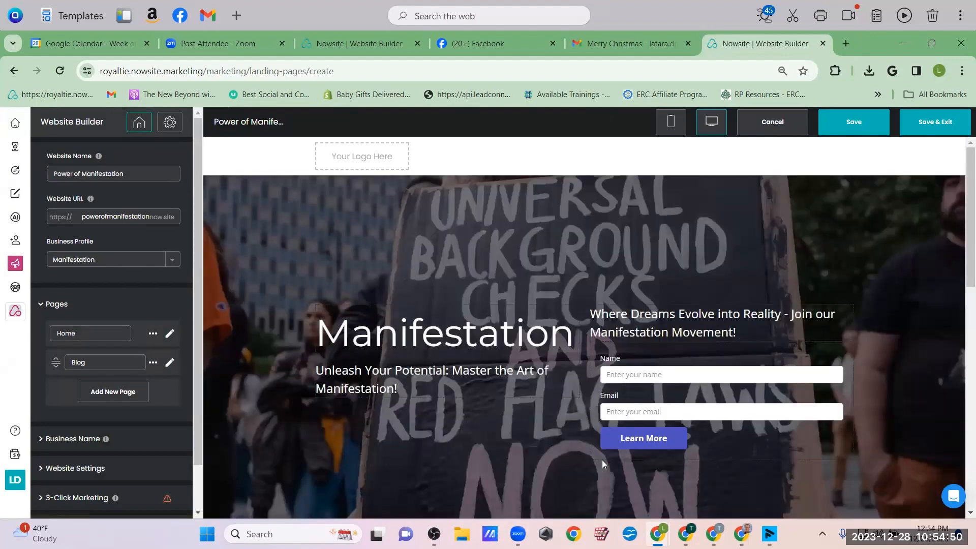
Select the hero section and scroll through the testimonials, call-to-action banner and welcome sections
scroll(602, 460, "down", 2)
right_click(602, 460)
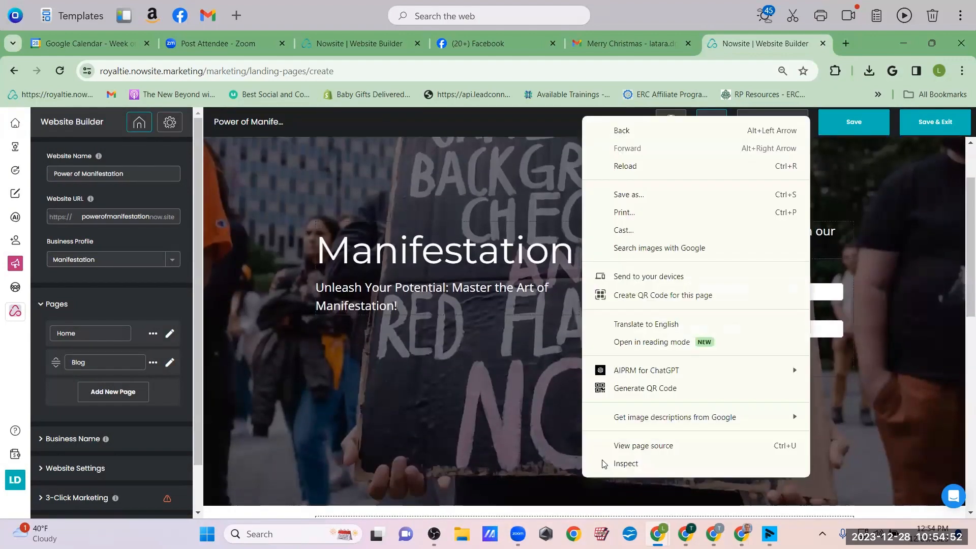
left_click(354, 193)
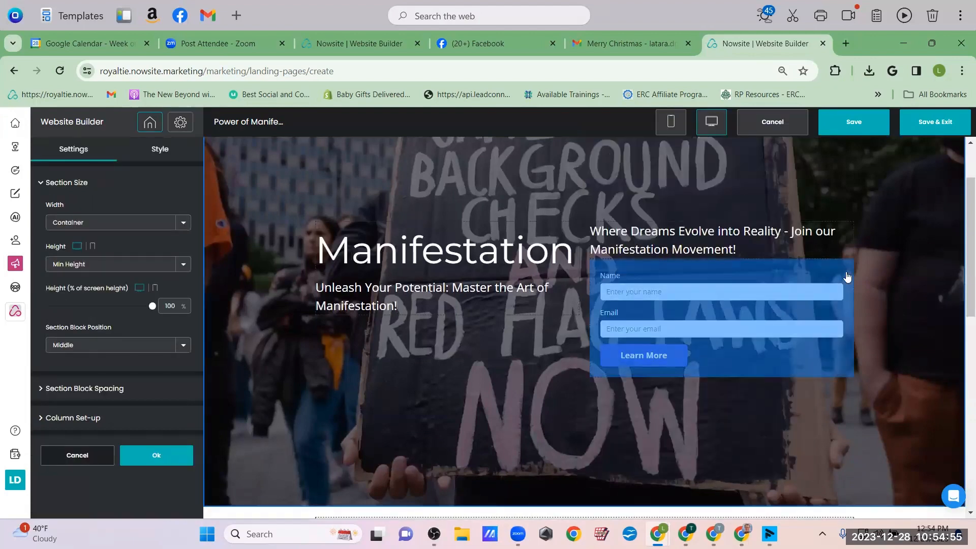
scroll(848, 279, "down", 1)
scroll(848, 279, "up", 3)
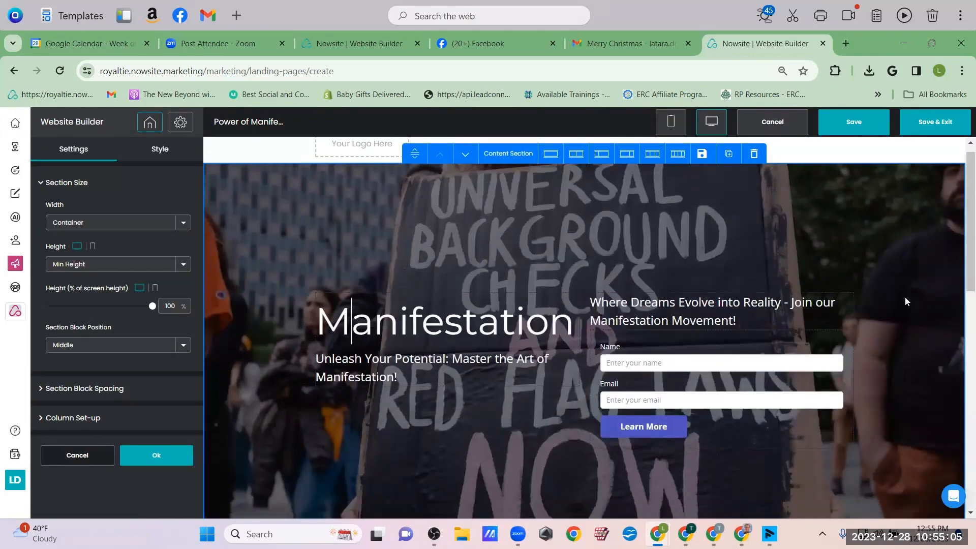
scroll(906, 297, "down", 3)
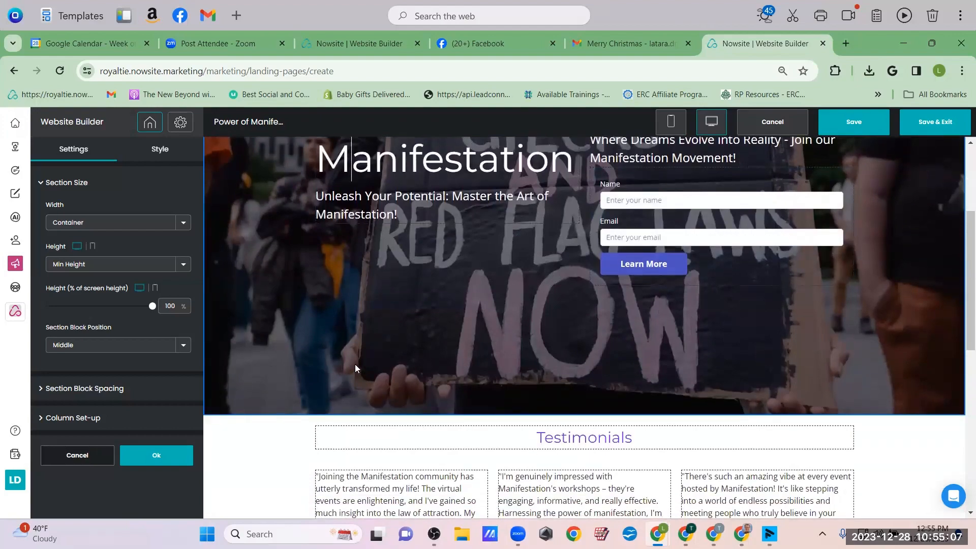
scroll(355, 364, "down", 2)
scroll(538, 273, "up", 5)
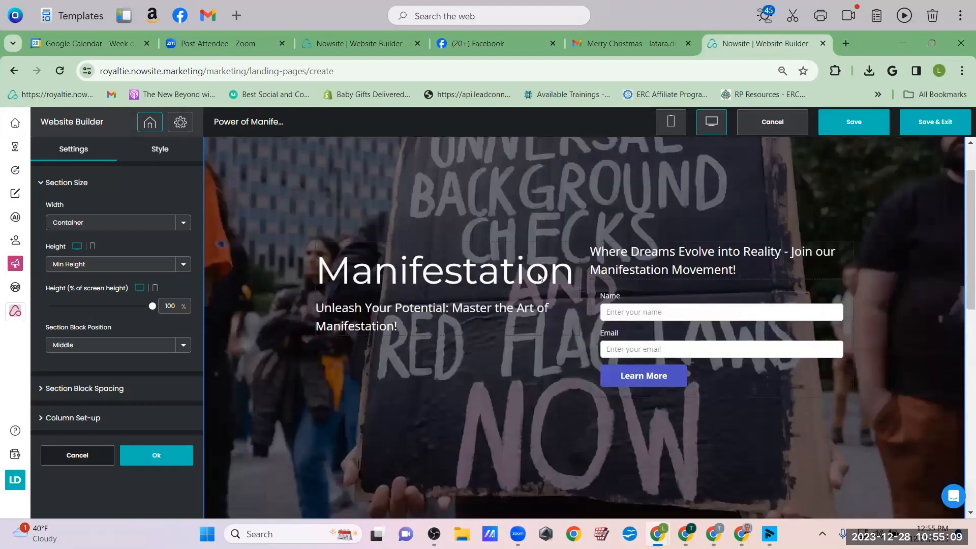
scroll(538, 272, "down", 2)
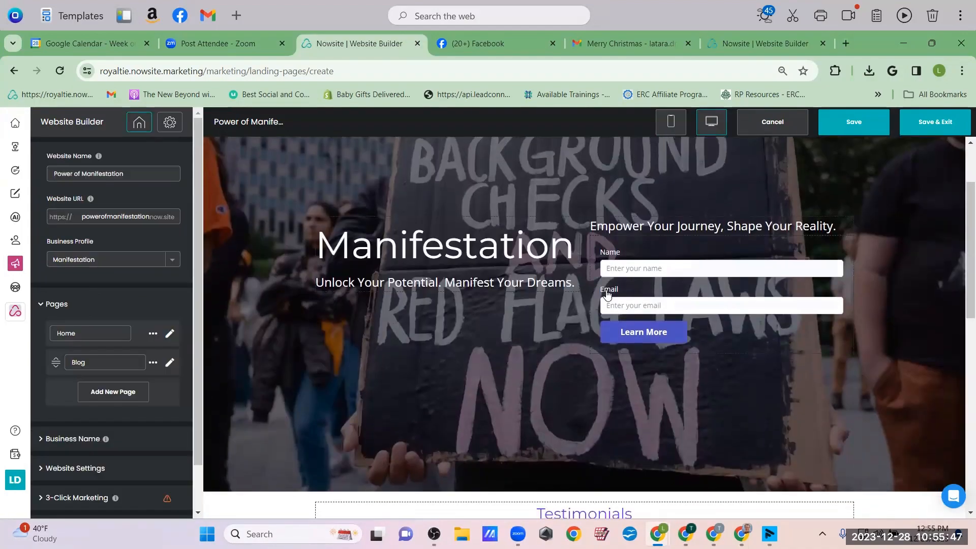
scroll(606, 294, "down", 8)
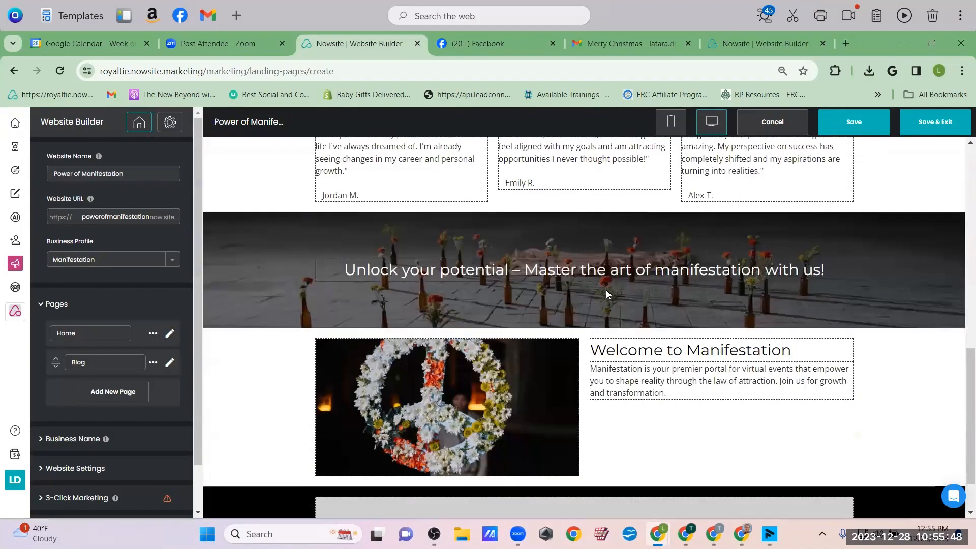
scroll(607, 294, "down", 1)
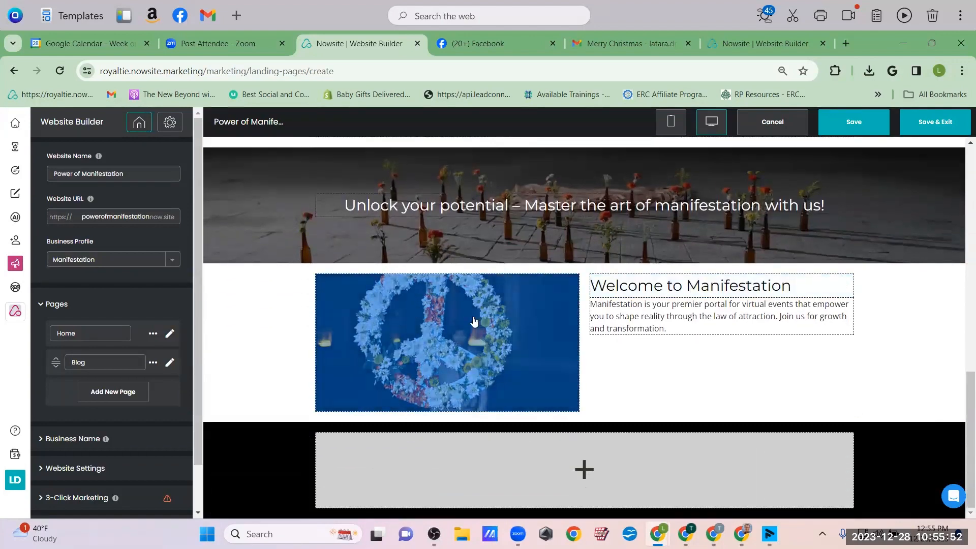
scroll(497, 364, "up", 2)
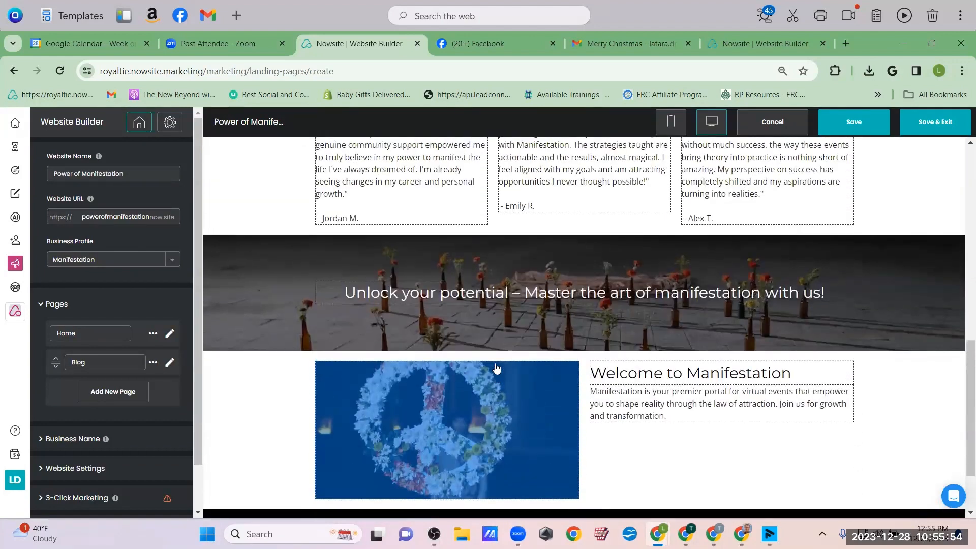
scroll(497, 369, "up", 1)
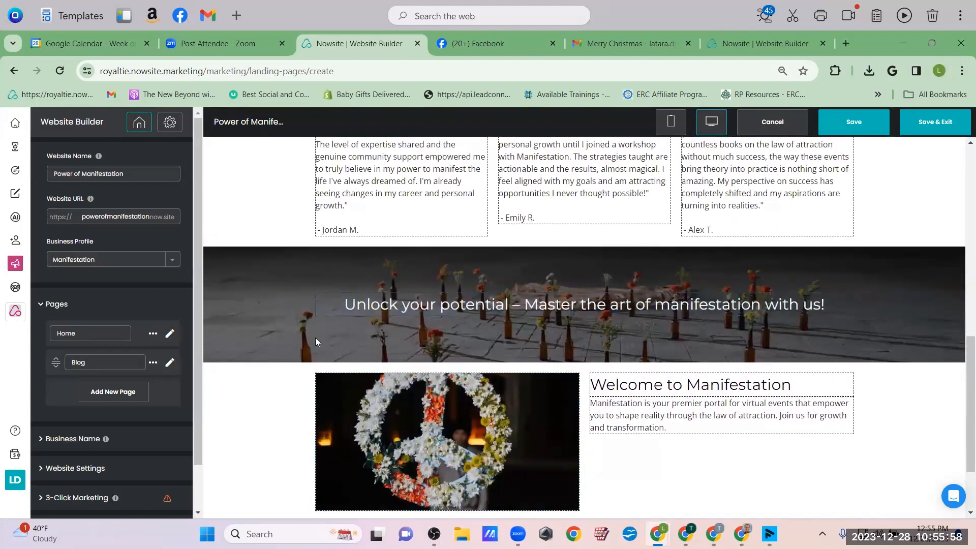
scroll(505, 153, "up", 6)
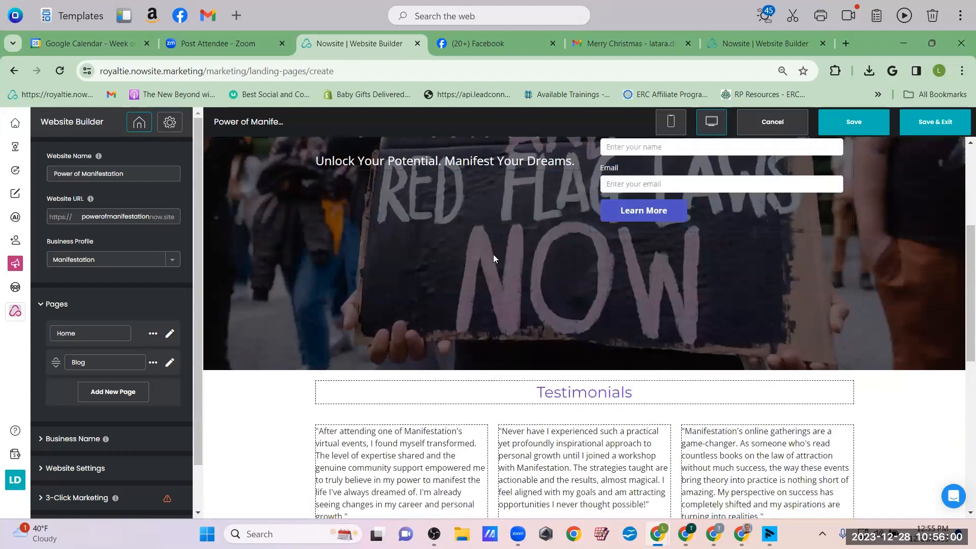
scroll(493, 258, "up", 4)
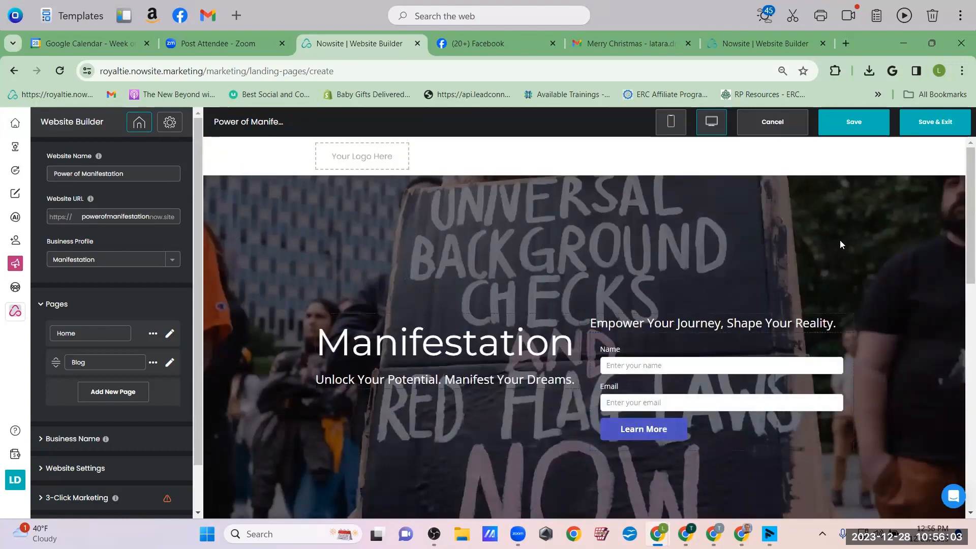
scroll(853, 246, "down", 1)
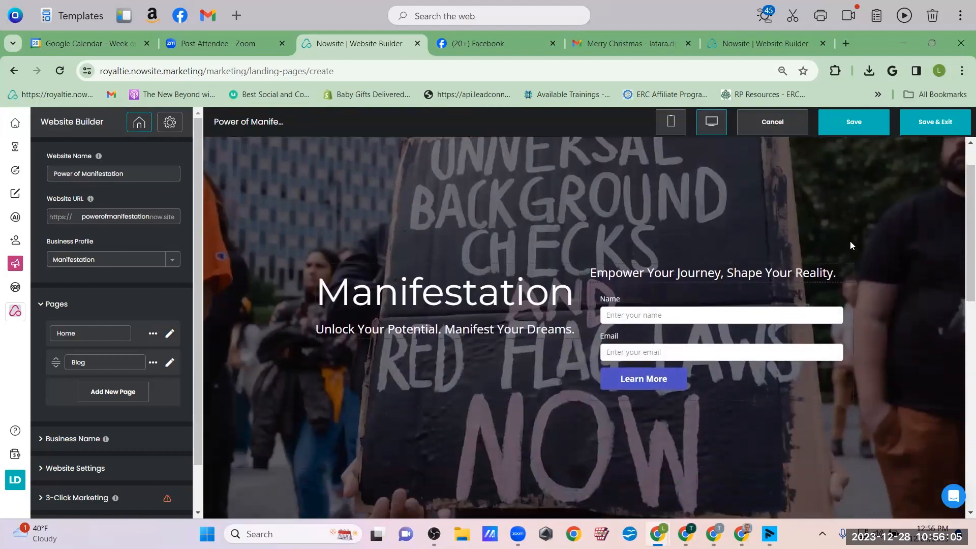
Scroll back to the top and select the Manifestation hero section to show its Section Size settings
left_click_drag(967, 190, 961, 125)
left_click_drag(961, 270, 961, 429)
triple_click(645, 353)
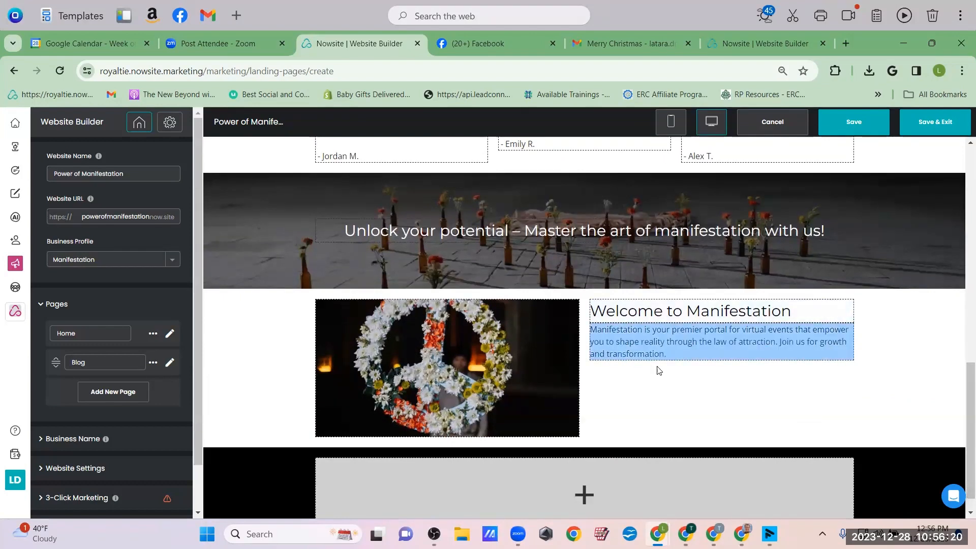
left_click_drag(963, 474, 961, 483)
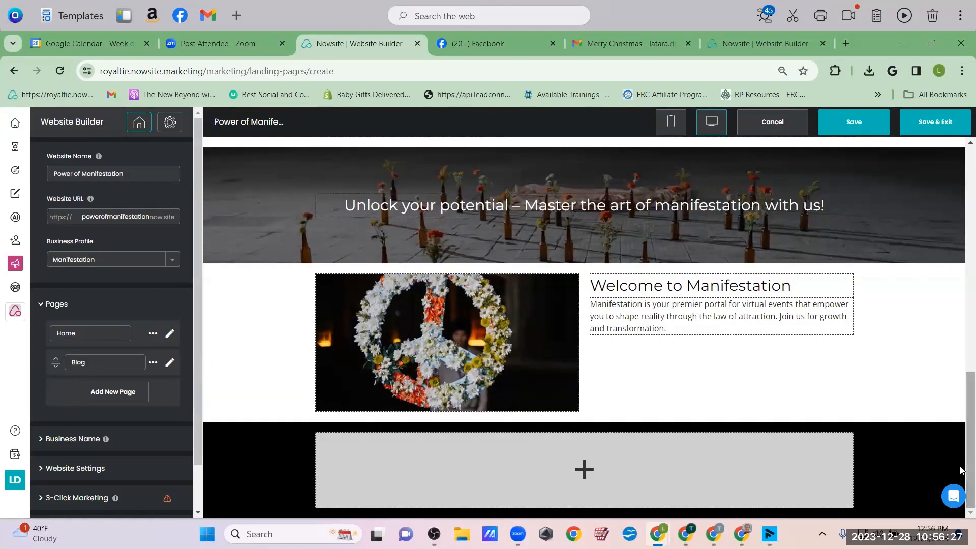
left_click_drag(961, 464, 961, 216)
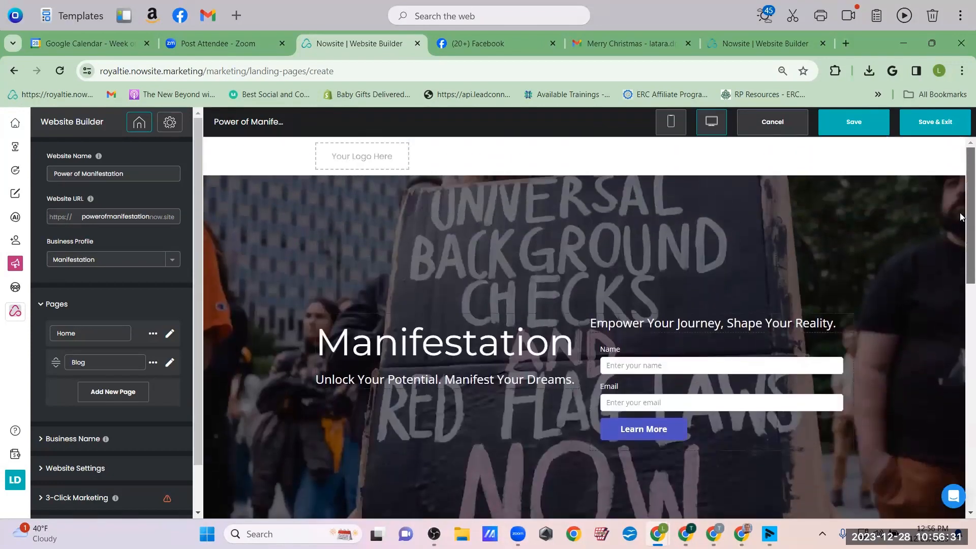
left_click(341, 198)
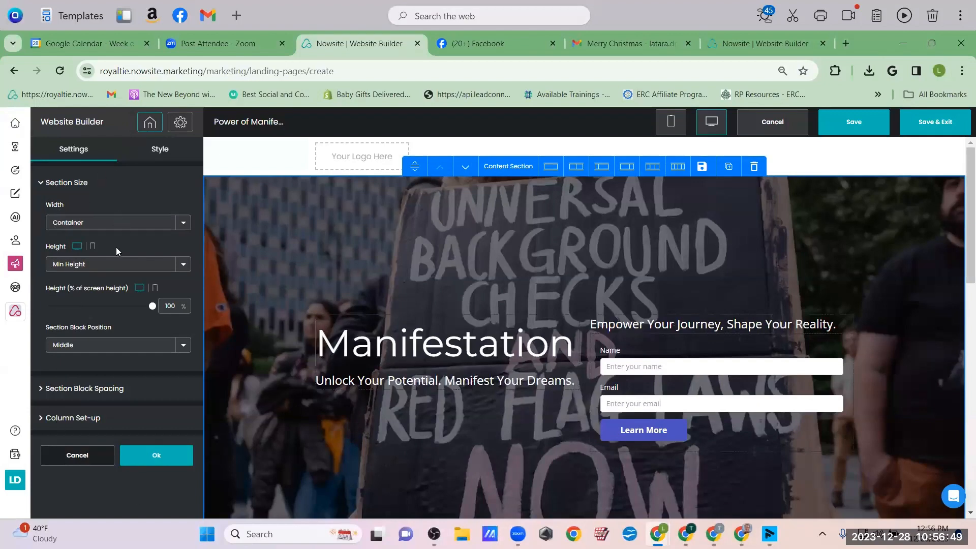
Swap the hero background for the flowery garden archway photo from Image Search
left_click(160, 150)
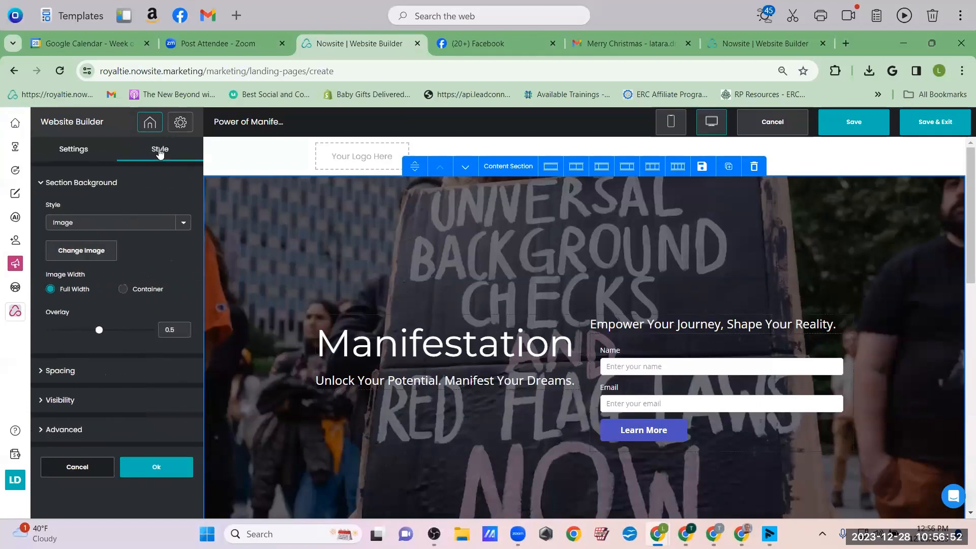
left_click(81, 251)
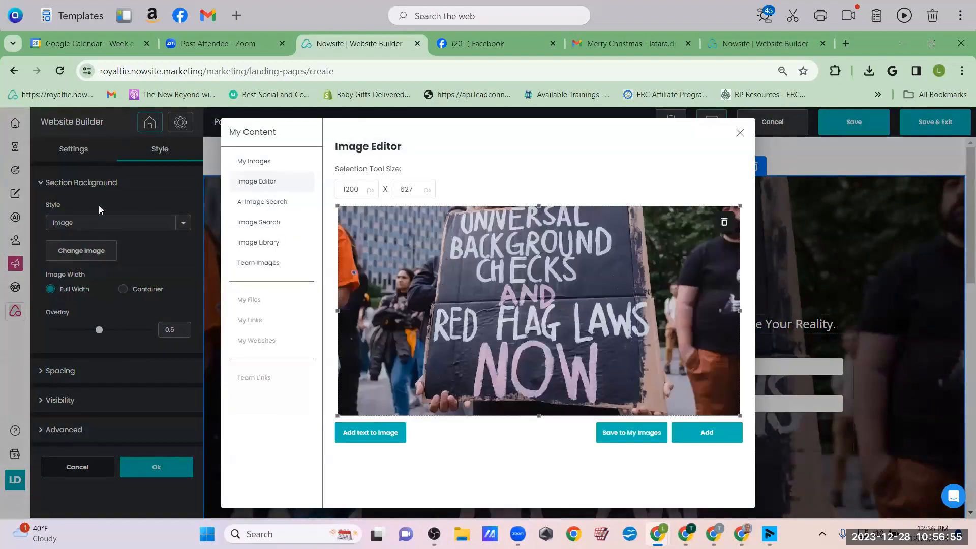
left_click(268, 225)
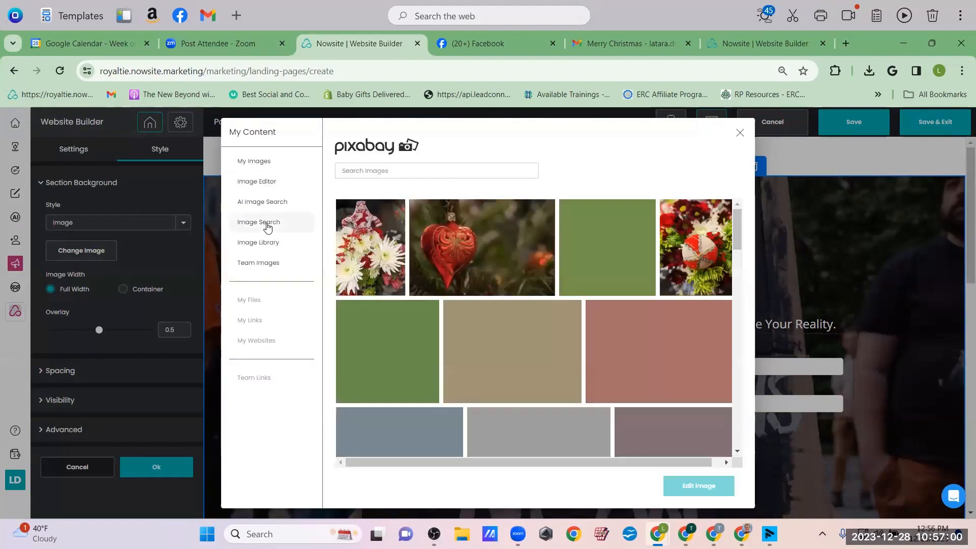
scroll(632, 358, "down", 10)
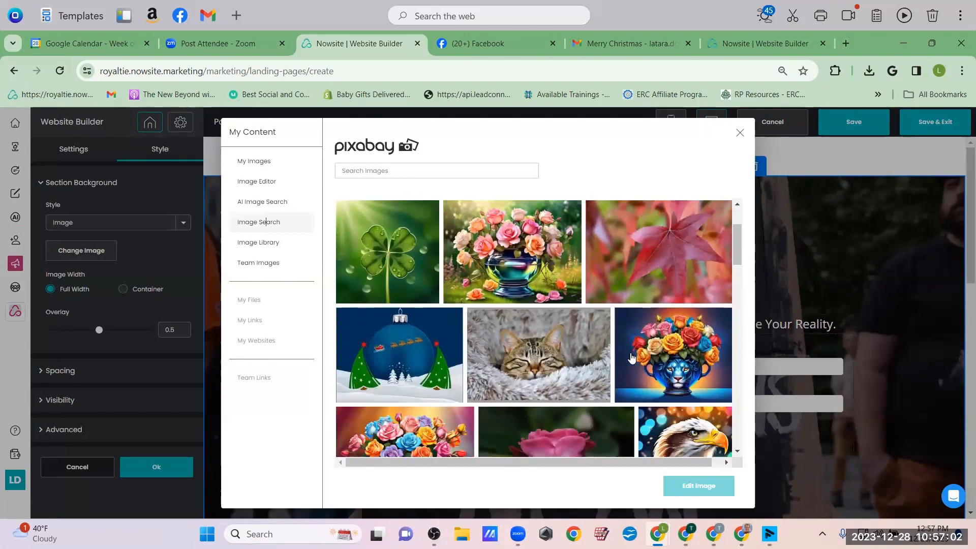
scroll(632, 359, "down", 5)
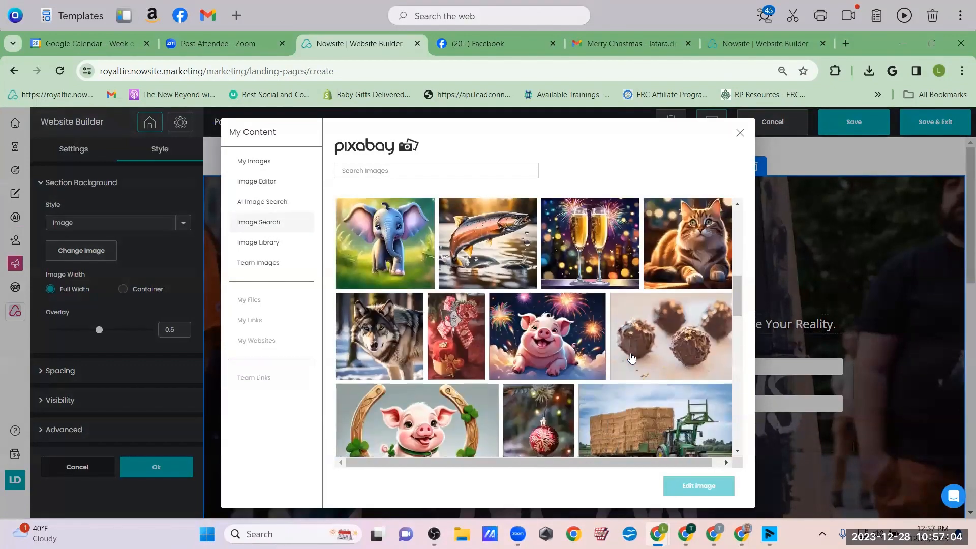
scroll(661, 305, "up", 6)
scroll(706, 259, "down", 2)
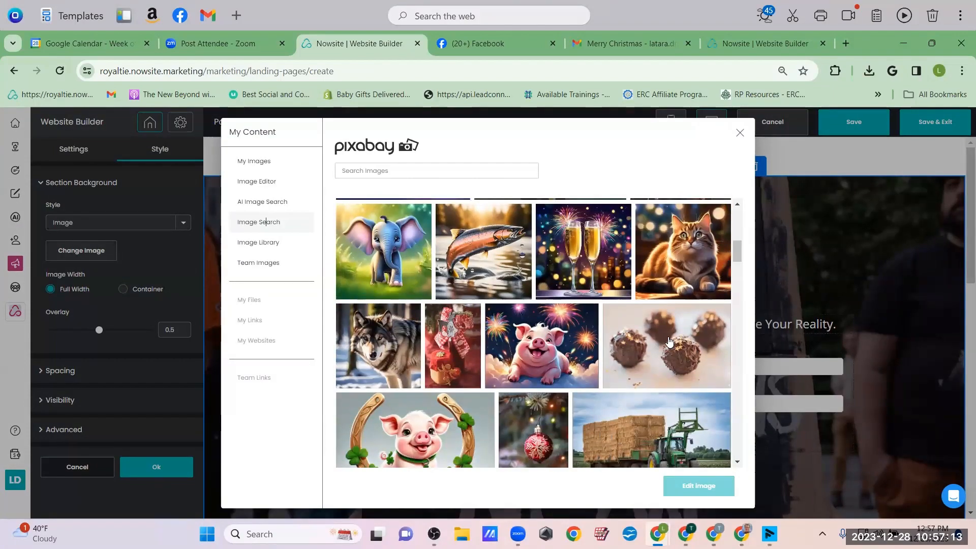
scroll(669, 342, "down", 8)
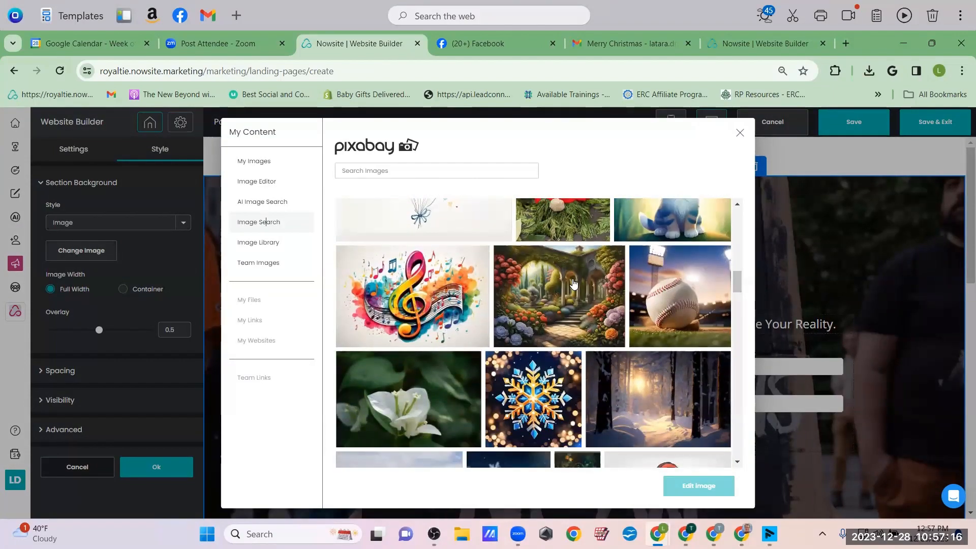
left_click(574, 284)
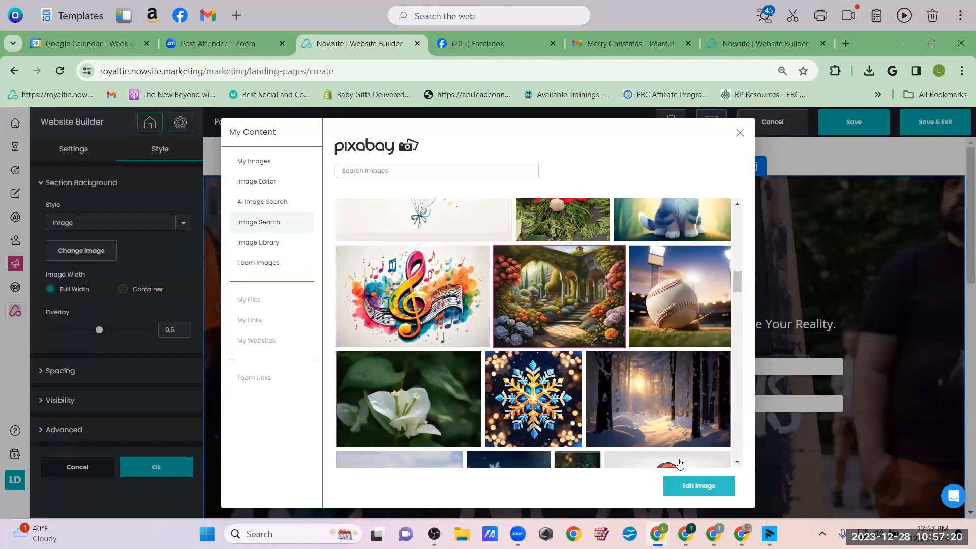
left_click(684, 483)
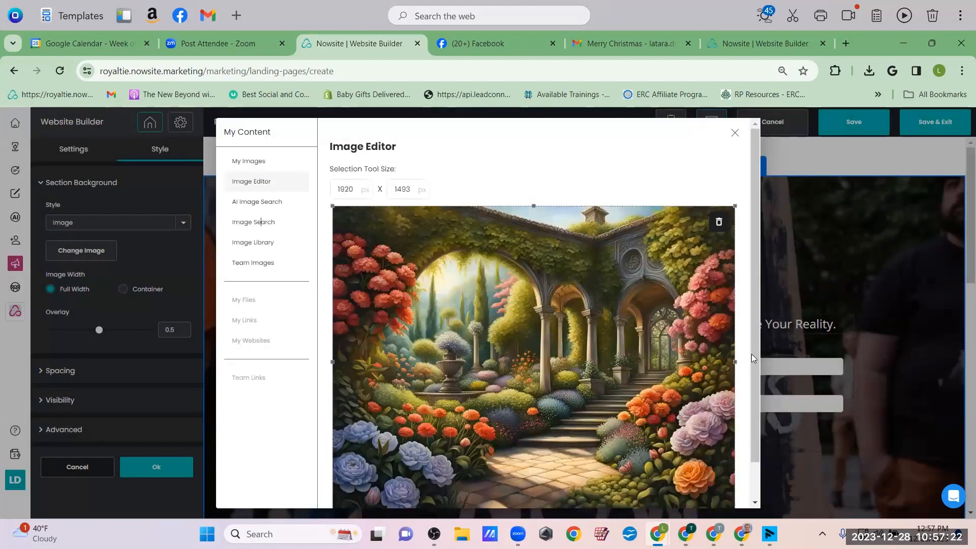
left_click_drag(753, 354, 756, 449)
left_click(702, 494)
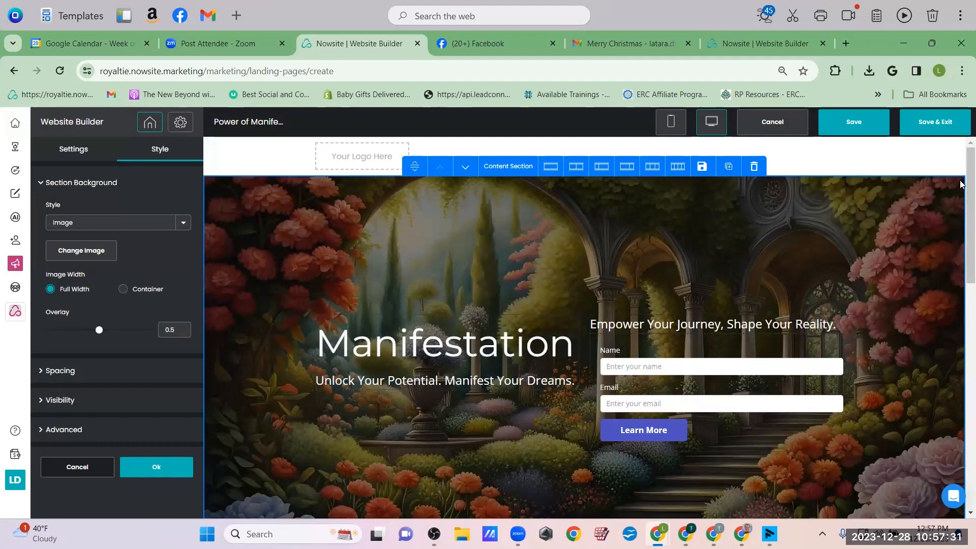
Scroll down to the Unlock your potential banner and select that section
scroll(961, 185, "down", 2)
scroll(961, 198, "up", 1)
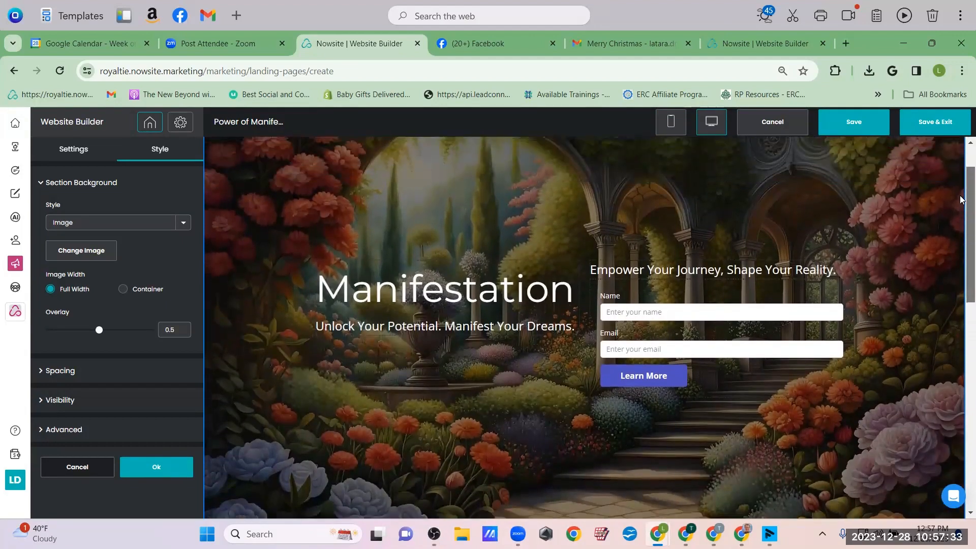
mouse_move(961, 200)
left_mouse_down()
mouse_move(961, 183)
mouse_move(961, 208)
mouse_move(961, 198)
left_mouse_up()
scroll(289, 192, "up", 2)
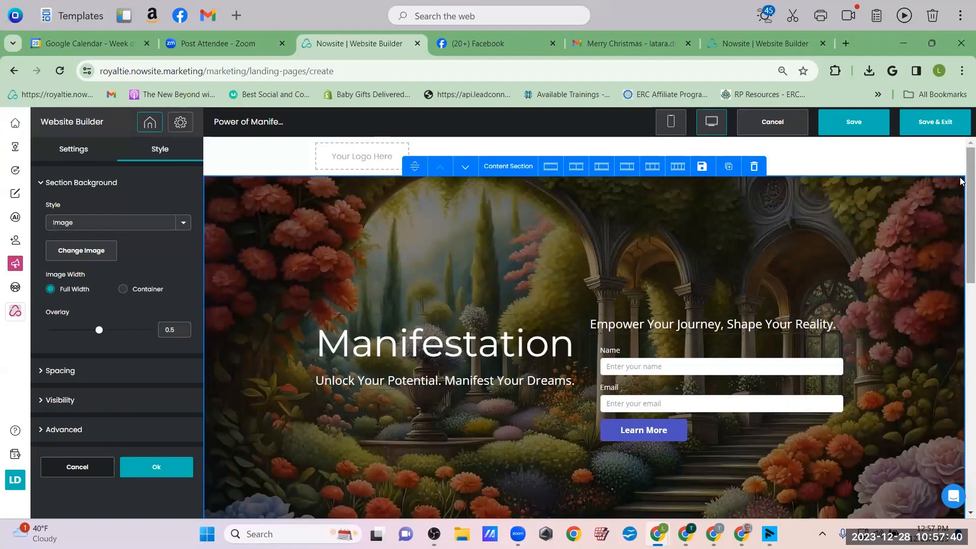
scroll(961, 178, "down", 5)
left_click_drag(961, 173, 961, 165)
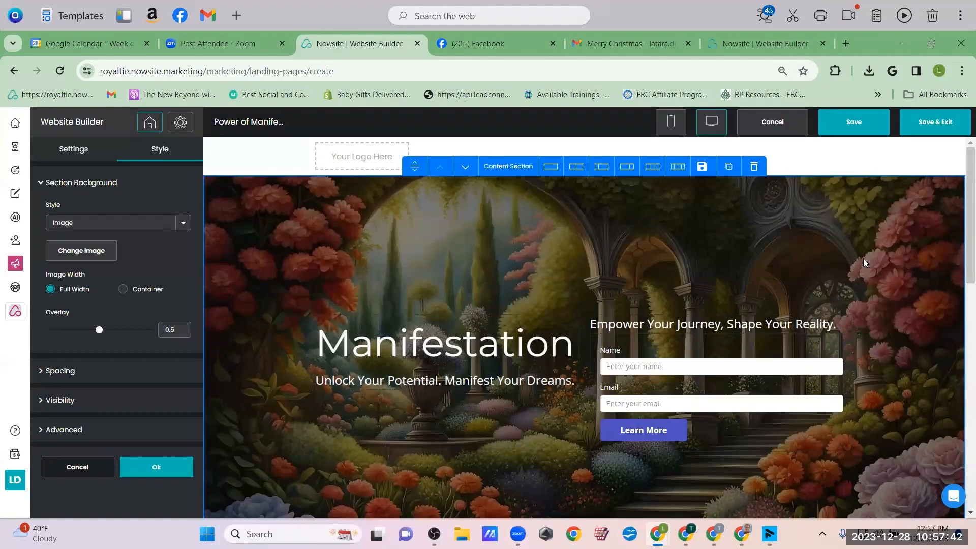
left_click_drag(962, 209, 963, 328)
scroll(962, 328, "down", 5)
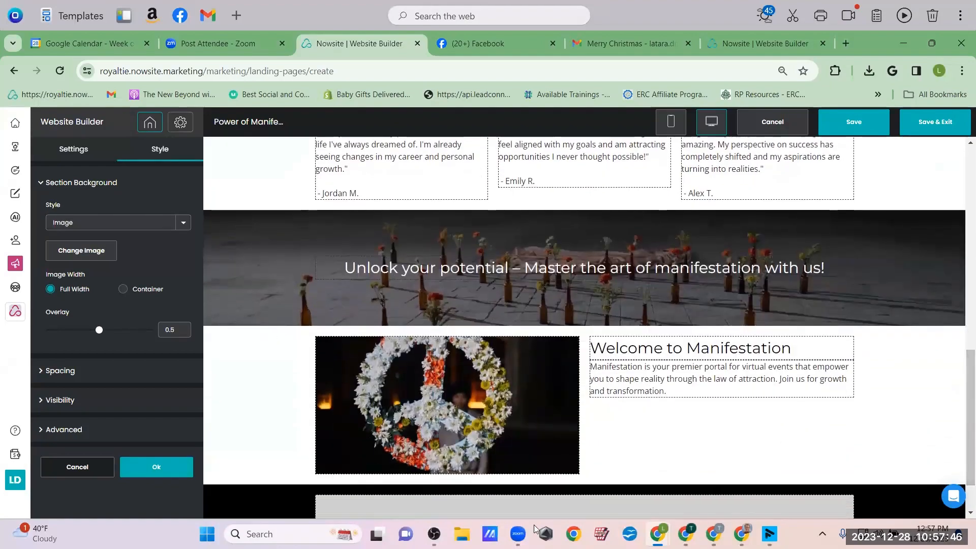
left_click(226, 248)
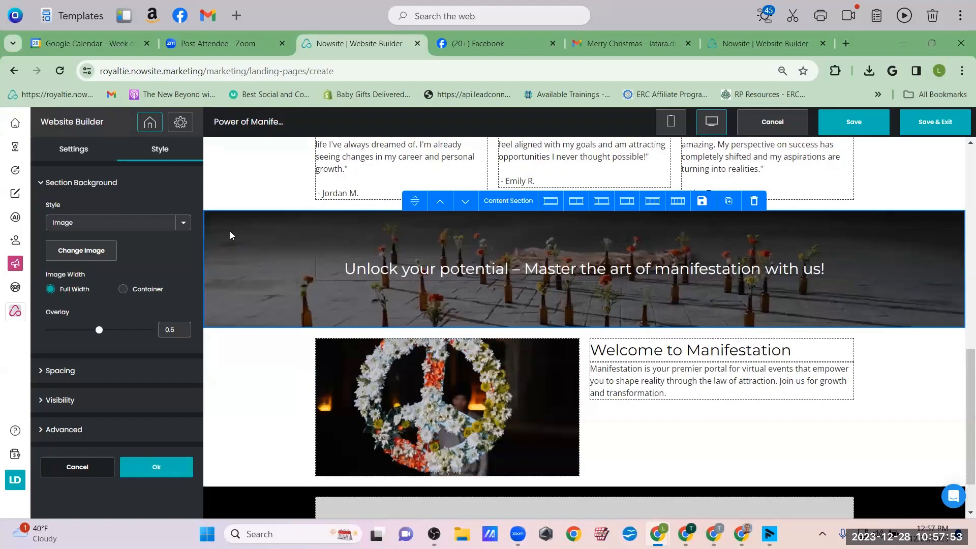
Set the banner background to the colourful galaxy image from Image Search
left_click(78, 250)
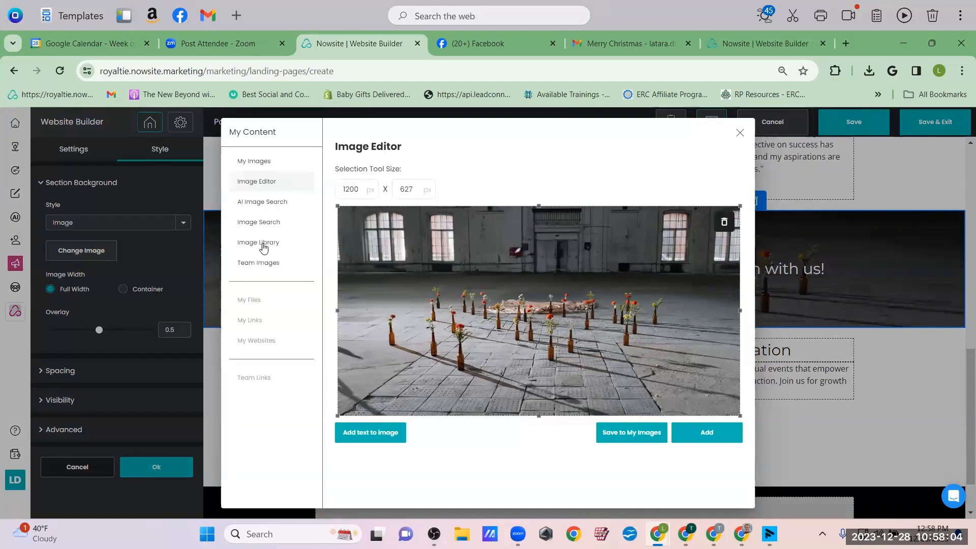
left_click(260, 222)
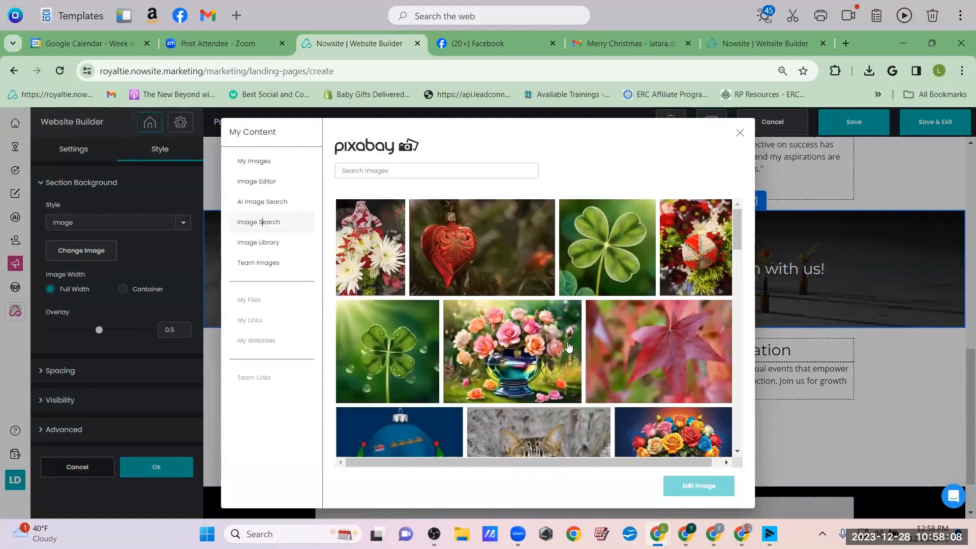
scroll(569, 347, "down", 2)
scroll(568, 347, "down", 4)
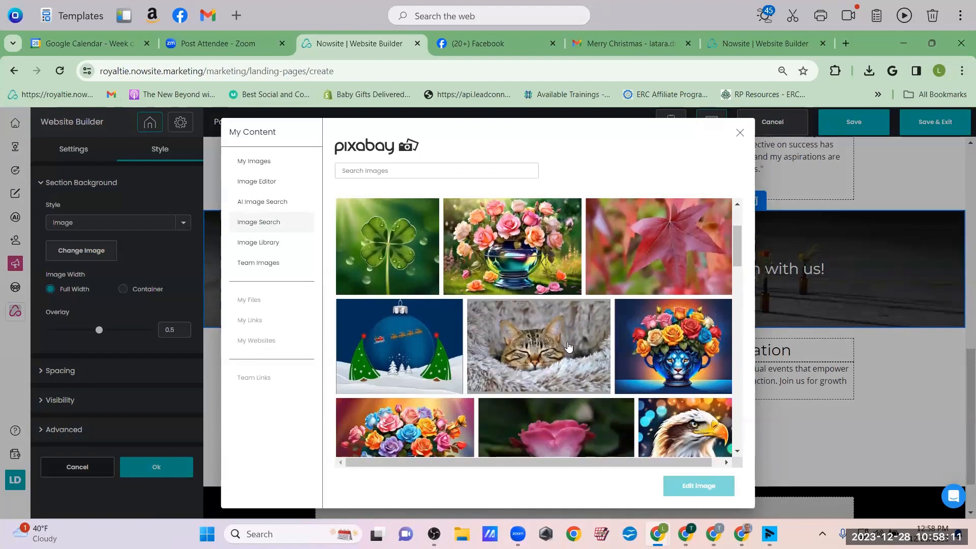
scroll(568, 347, "down", 3)
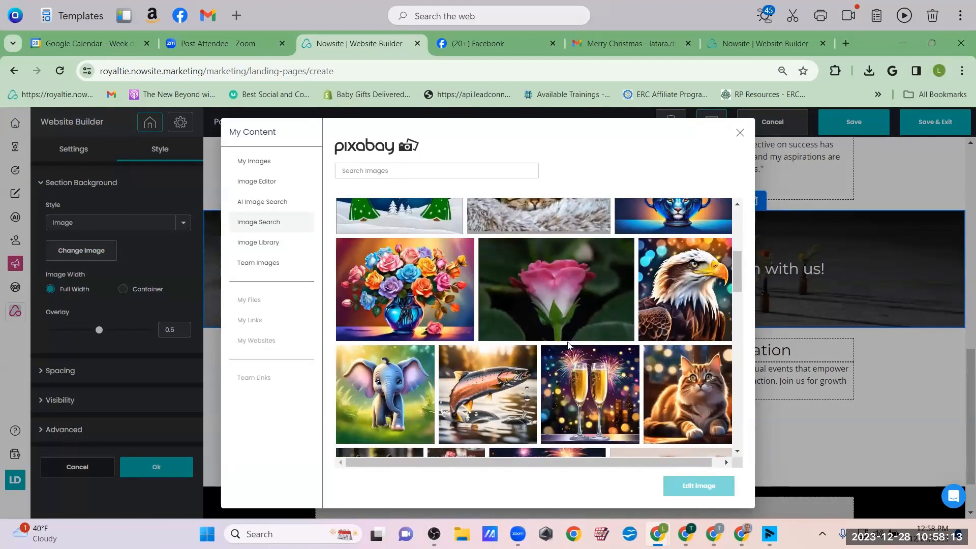
scroll(568, 348, "down", 10)
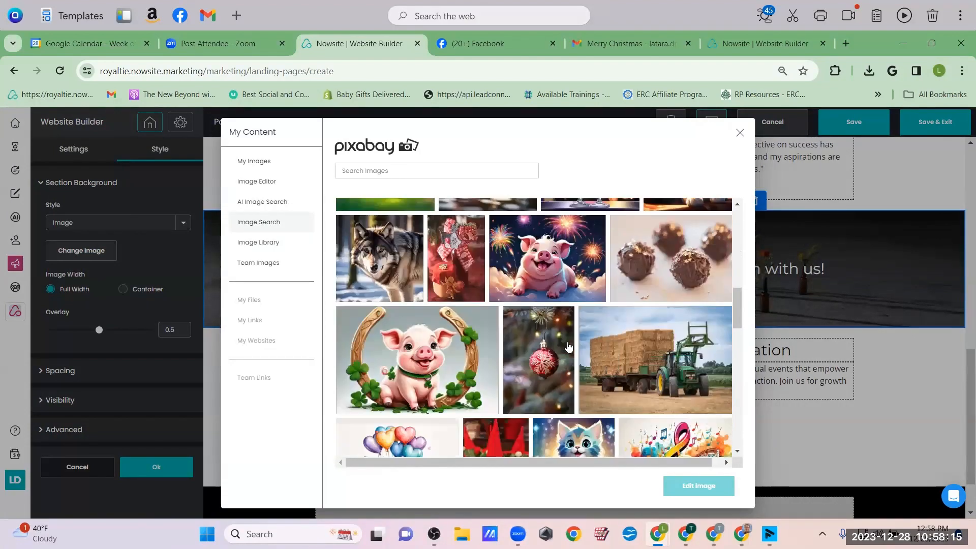
scroll(569, 348, "down", 2)
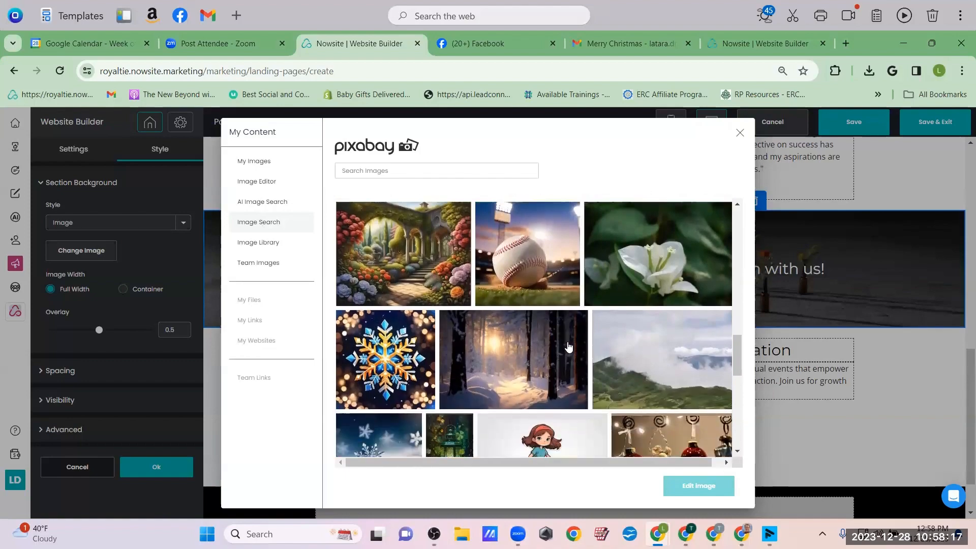
scroll(568, 348, "down", 5)
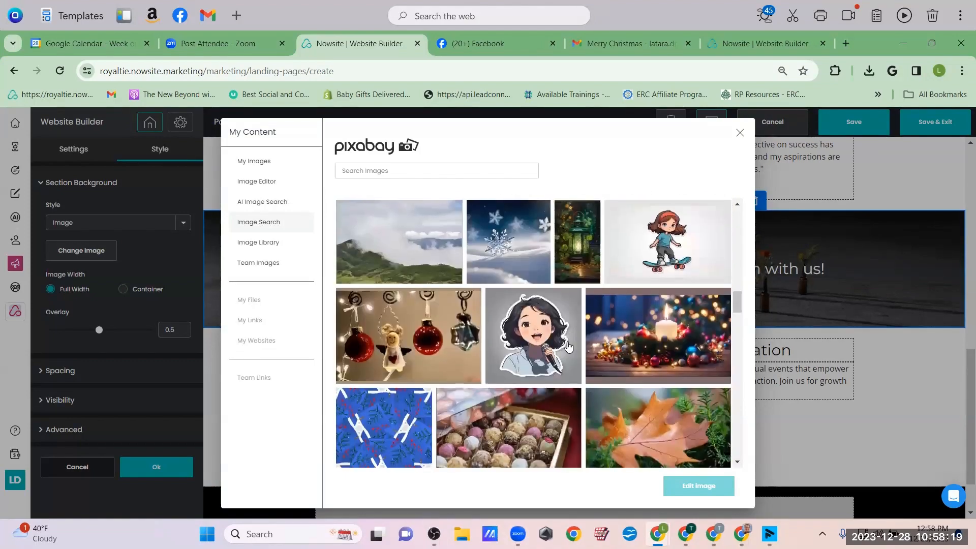
scroll(568, 348, "down", 6)
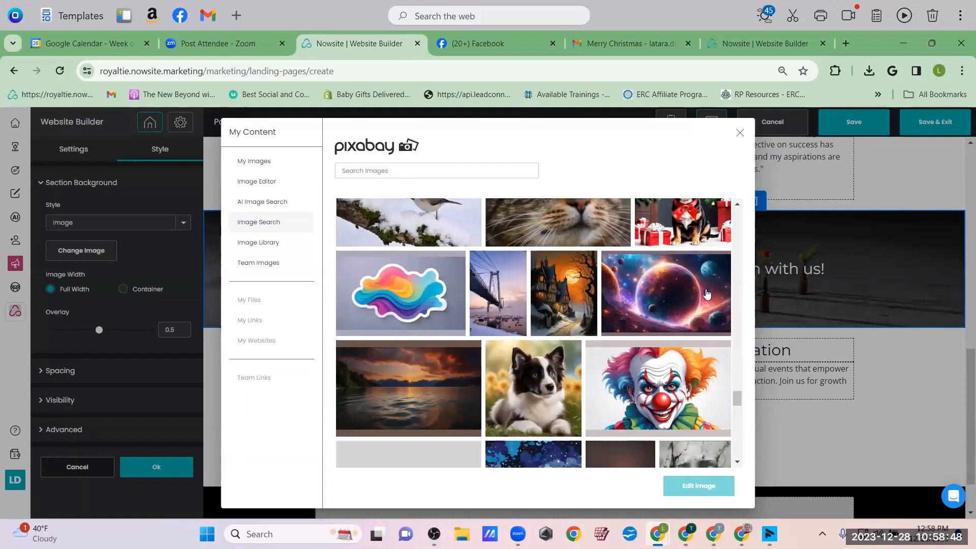
left_click(684, 288)
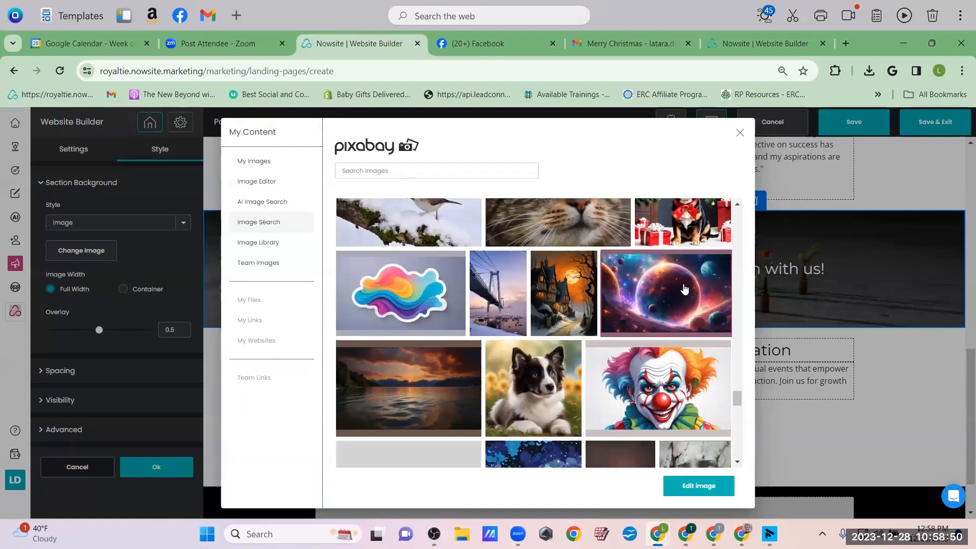
left_click(699, 485)
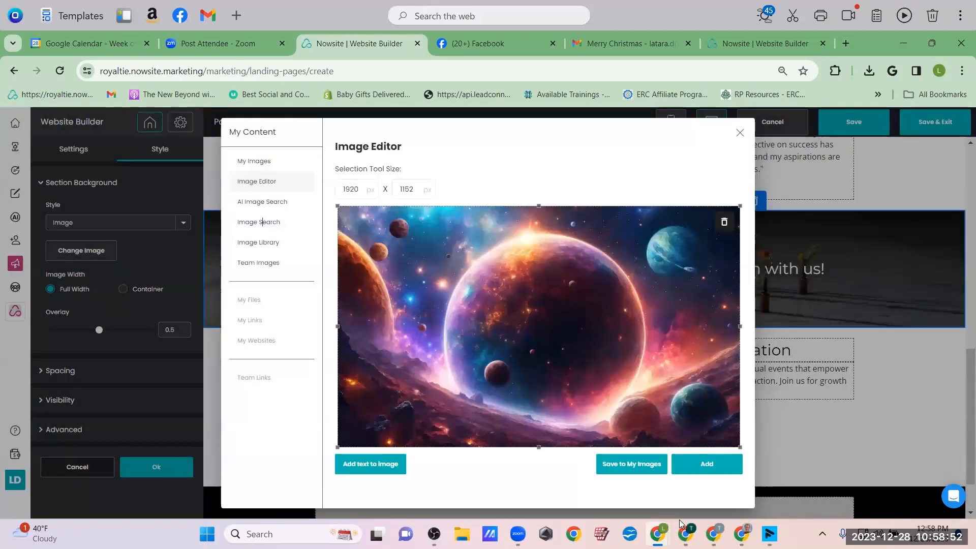
left_click(707, 464)
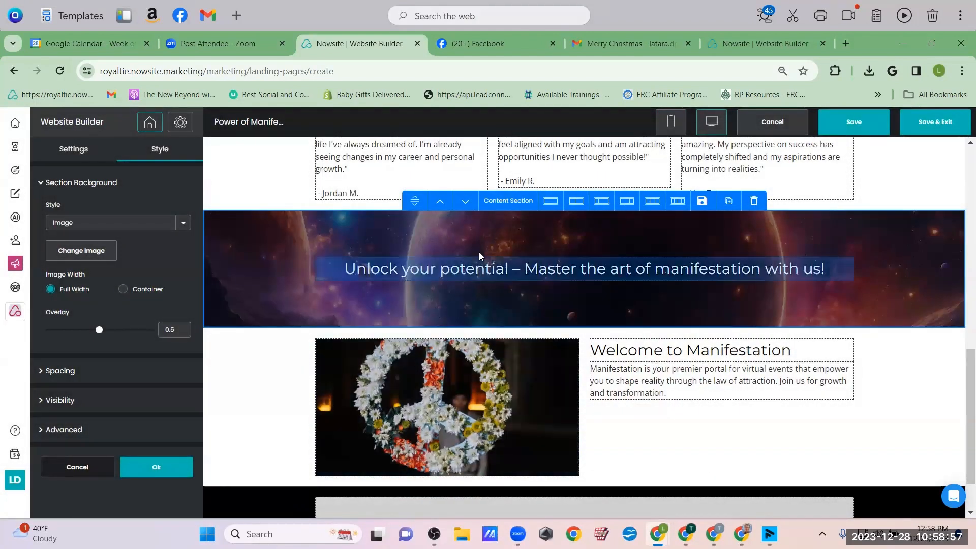
Select the peace-sign image beside the Welcome to Manifestation text and inspect its settings
left_click(432, 409)
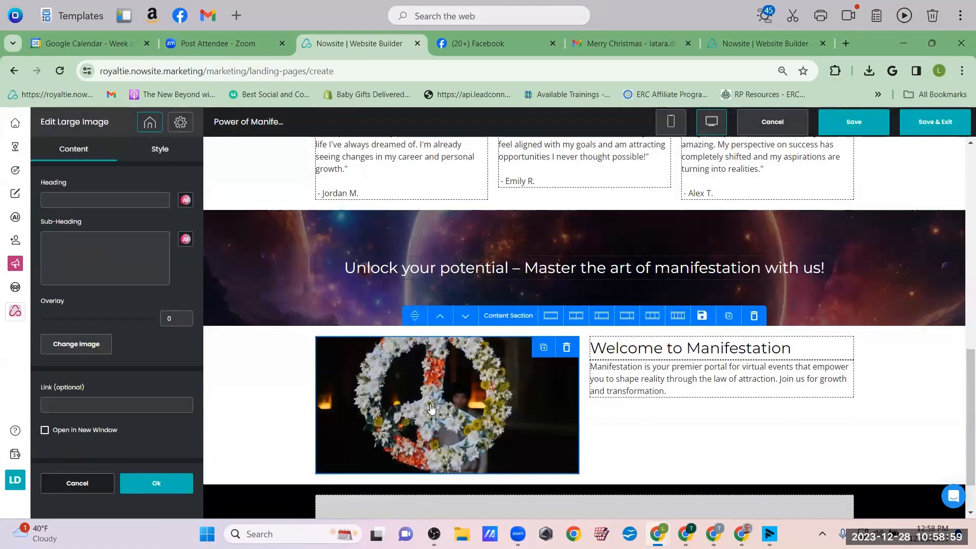
left_click(163, 158)
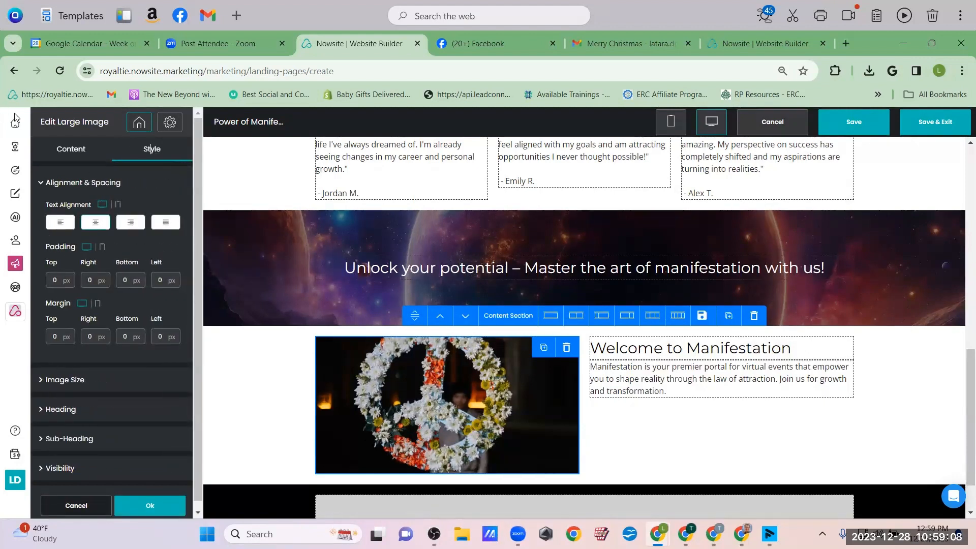
left_click(70, 148)
left_click(243, 380)
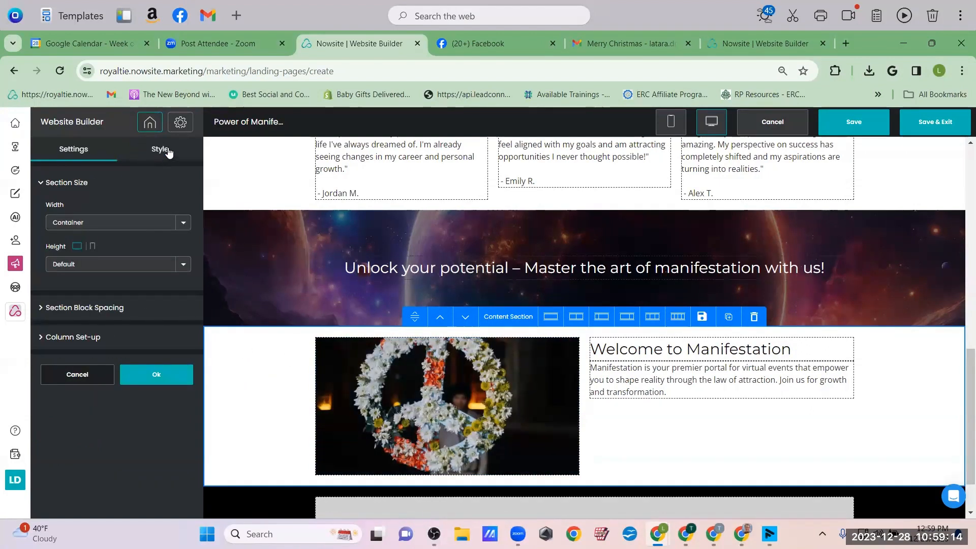
left_click(423, 453)
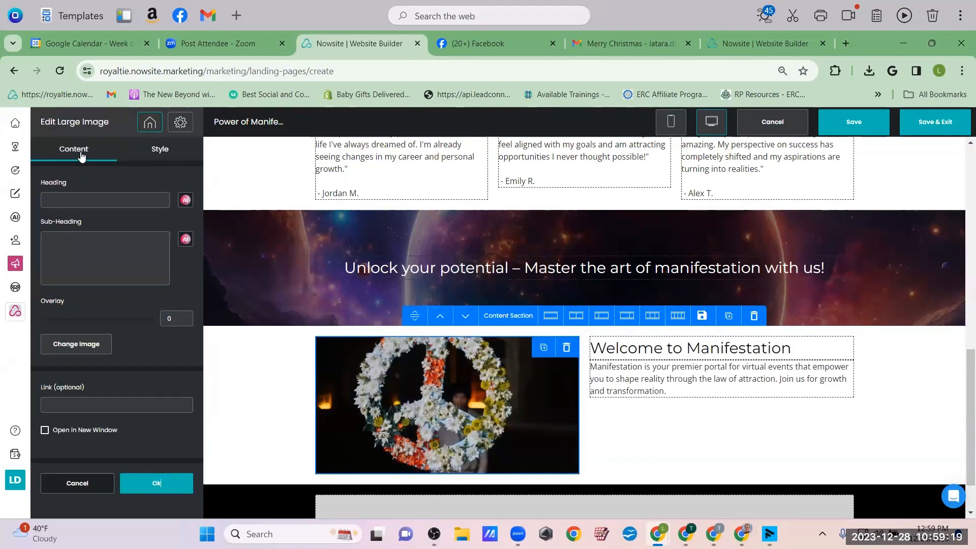
Replace it with the stock illustration of a girl painting a starry sky
left_click(77, 345)
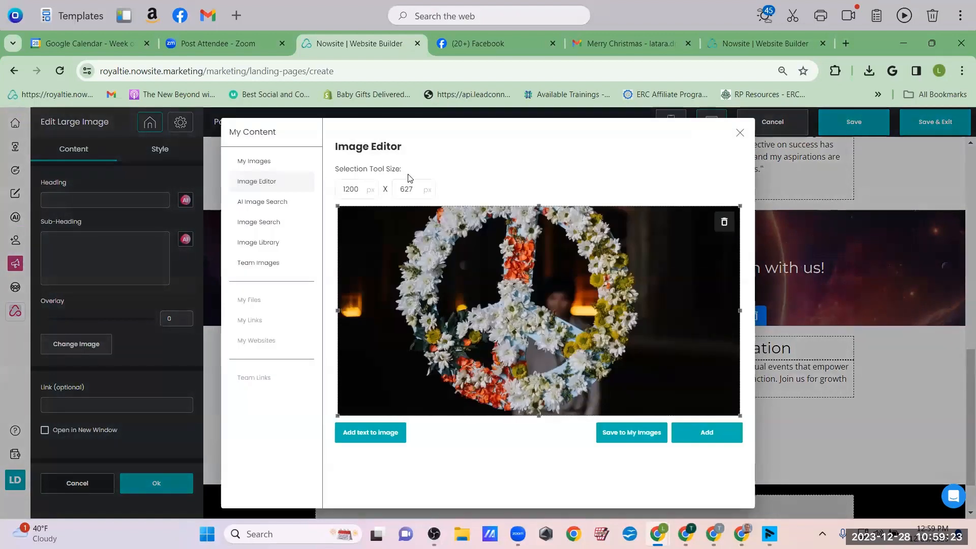
left_click(263, 222)
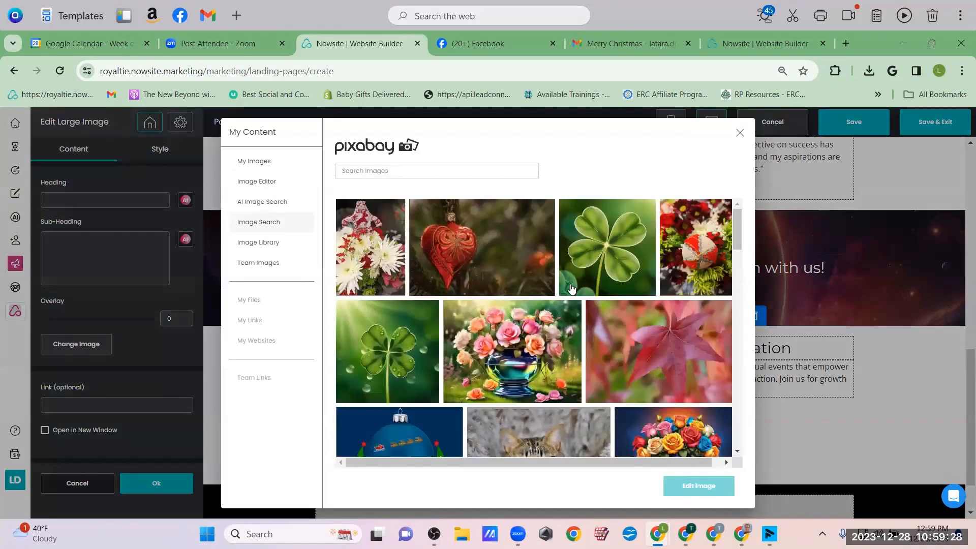
scroll(572, 290, "down", 6)
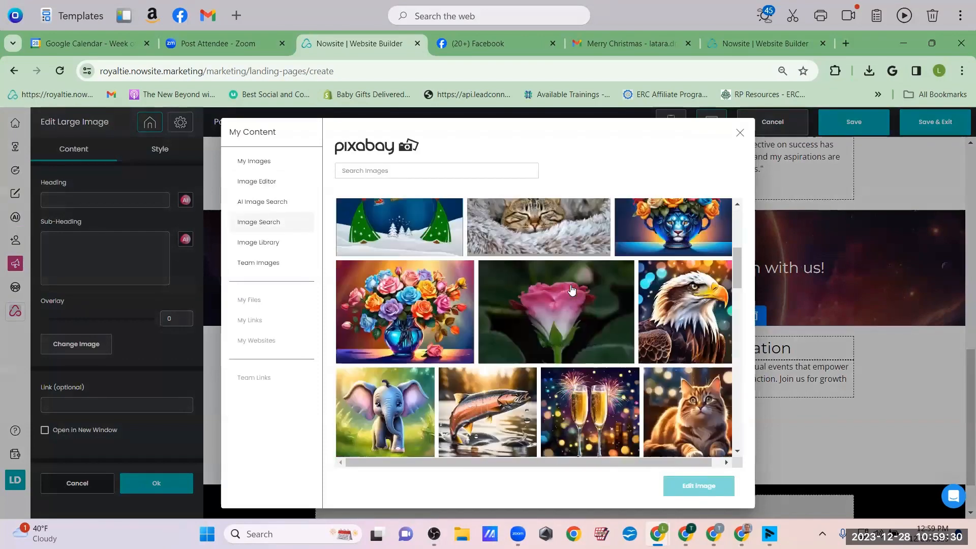
scroll(572, 289, "down", 10)
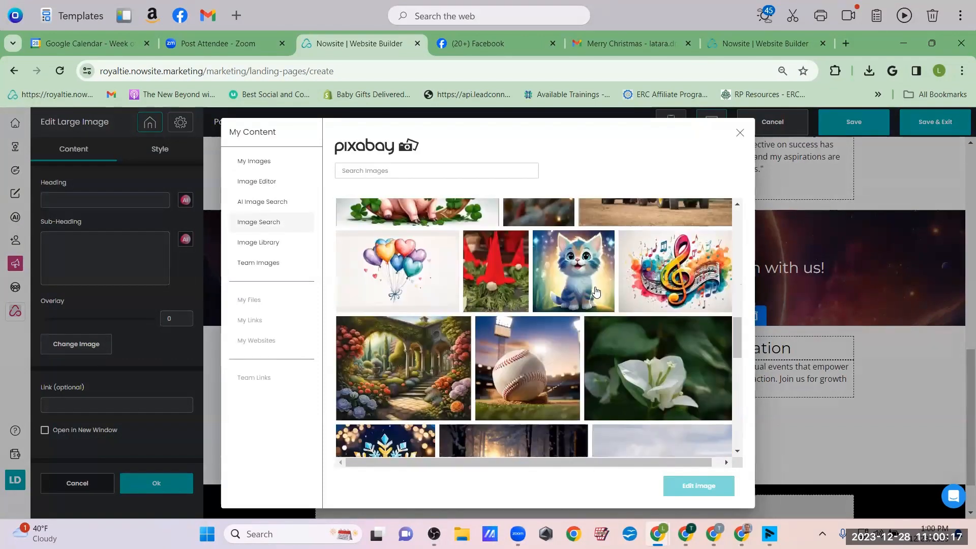
scroll(595, 291, "down", 10)
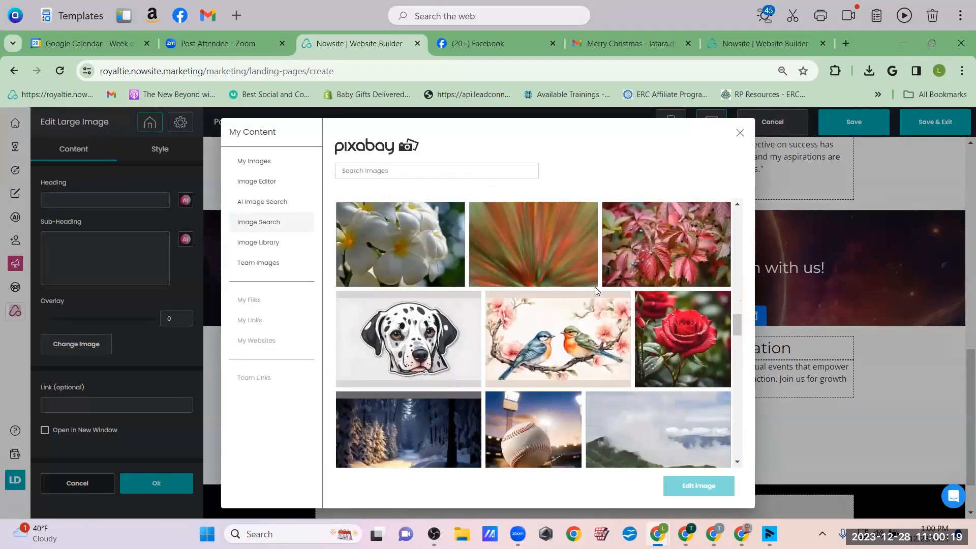
scroll(596, 291, "down", 5)
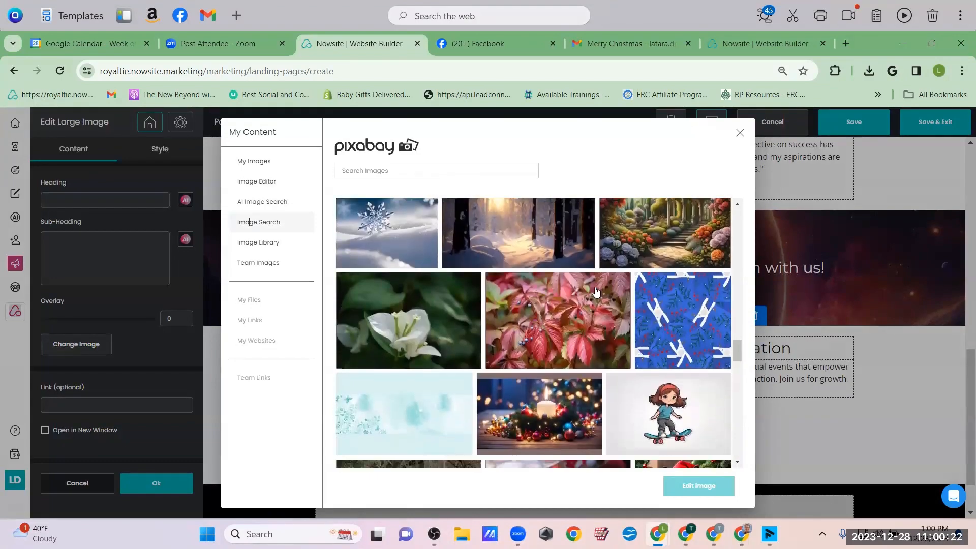
scroll(596, 291, "down", 10)
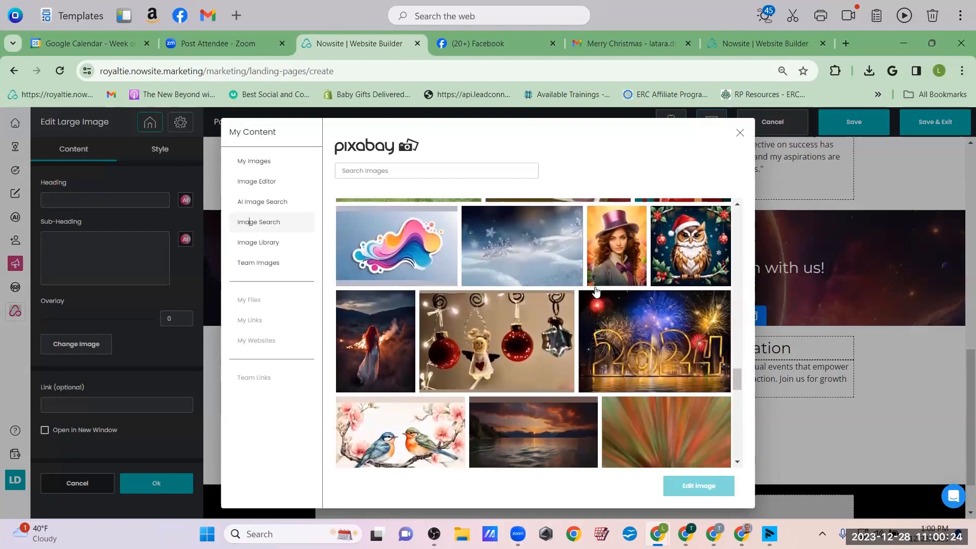
scroll(596, 291, "down", 5)
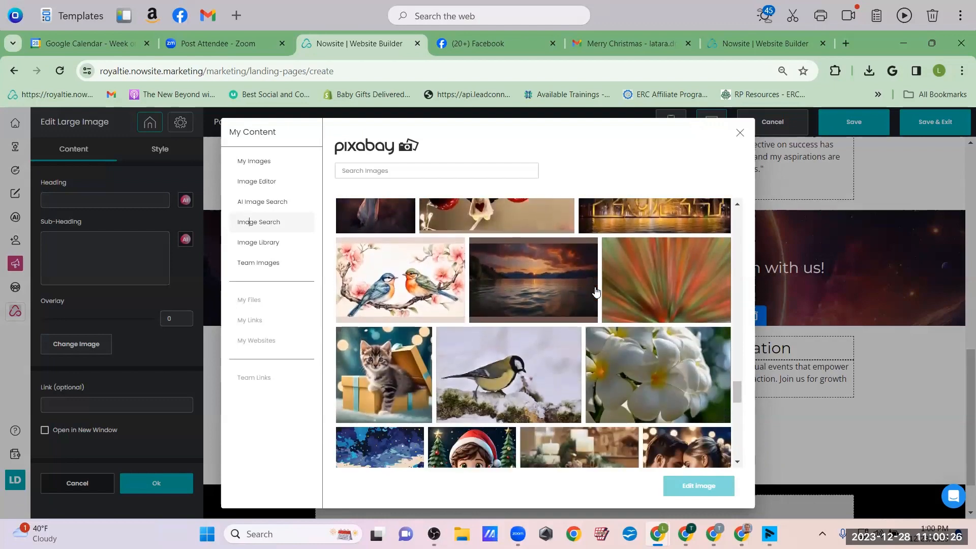
scroll(596, 291, "down", 2)
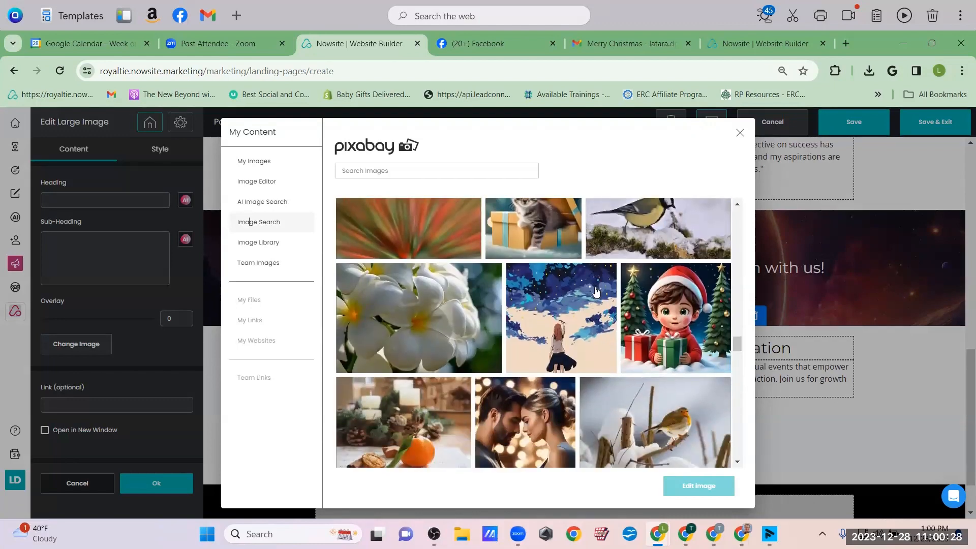
left_click(551, 314)
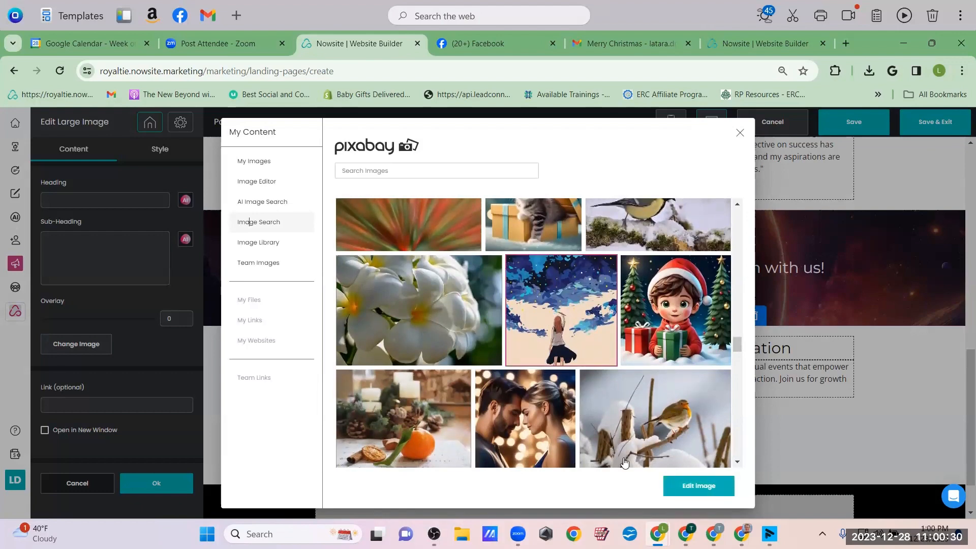
left_click(698, 486)
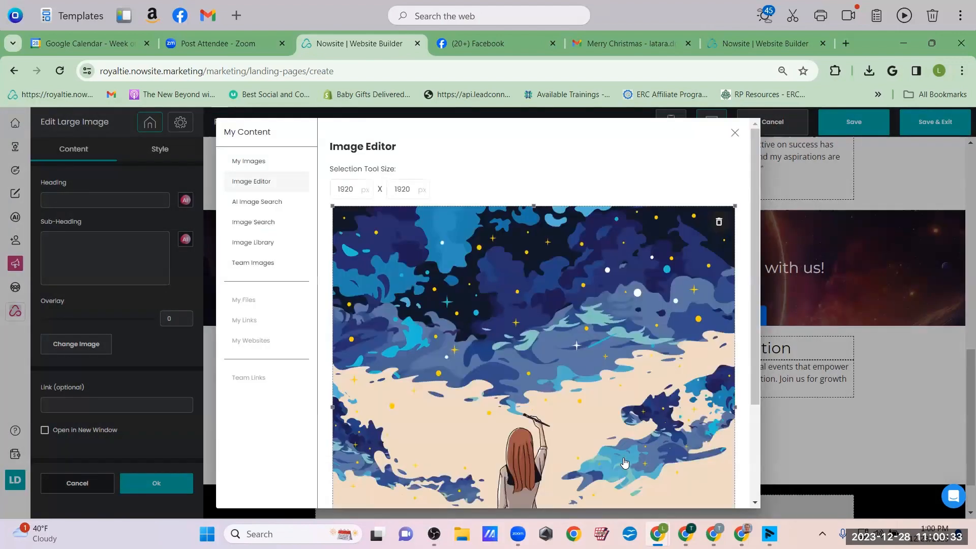
scroll(646, 384, "down", 3)
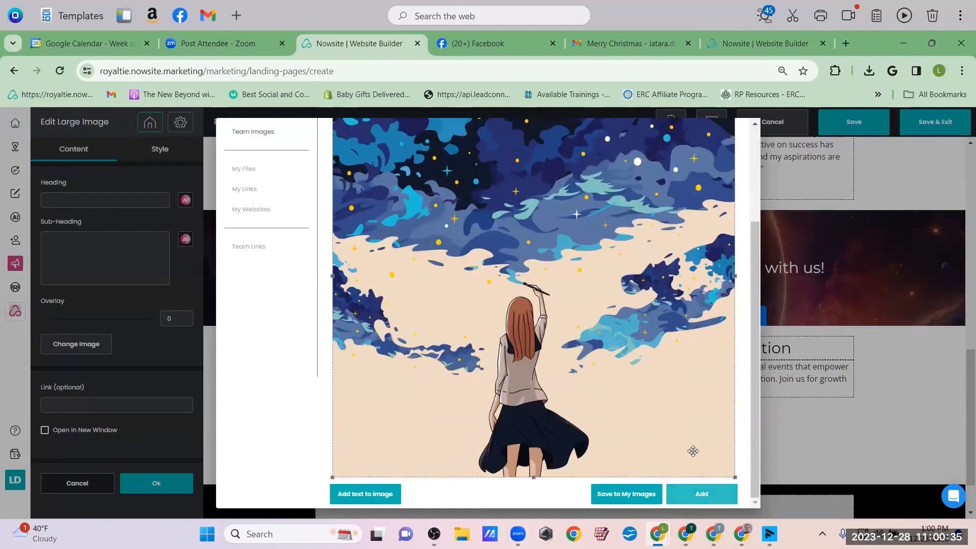
key("Escape")
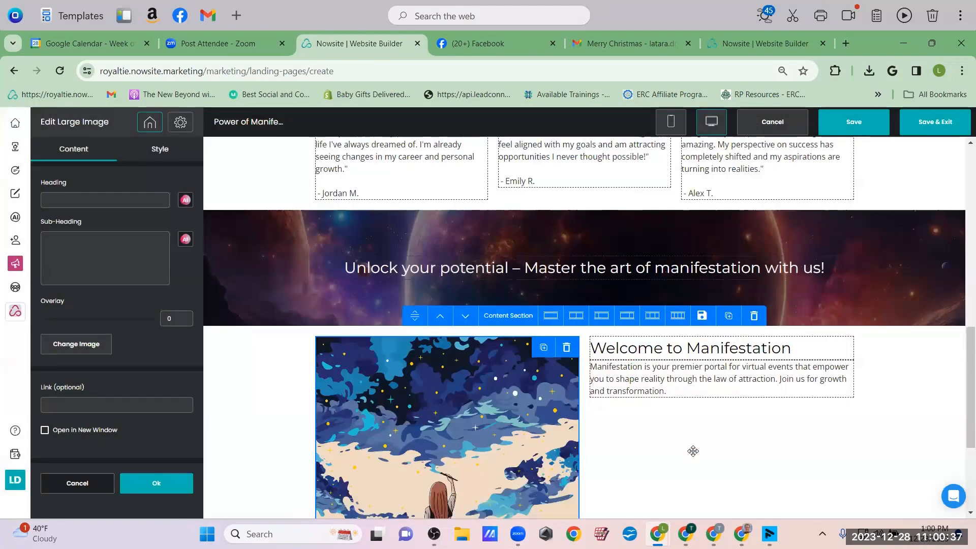
Select the welcome paragraph and prefix it with 'The Power of'
scroll(694, 451, "down", 4)
scroll(693, 451, "up", 2)
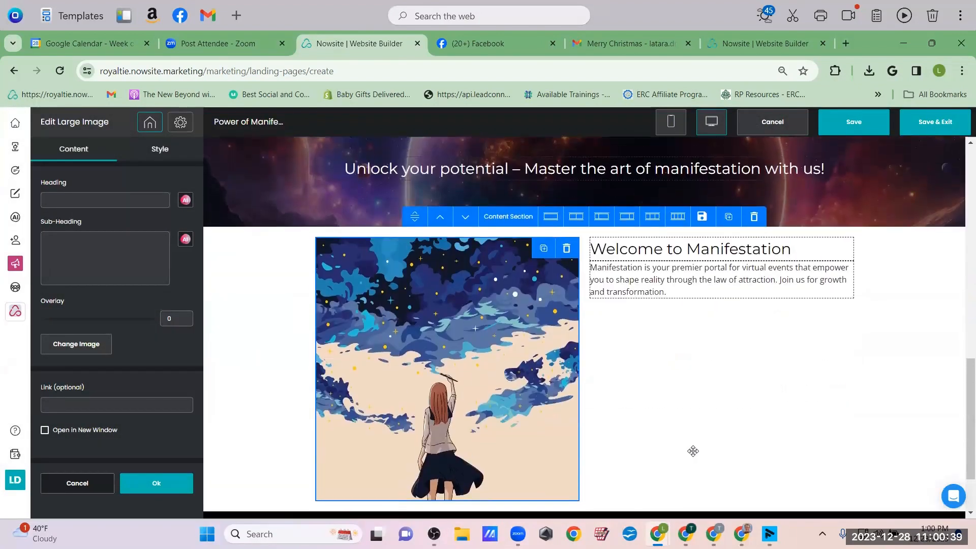
scroll(693, 451, "down", 1)
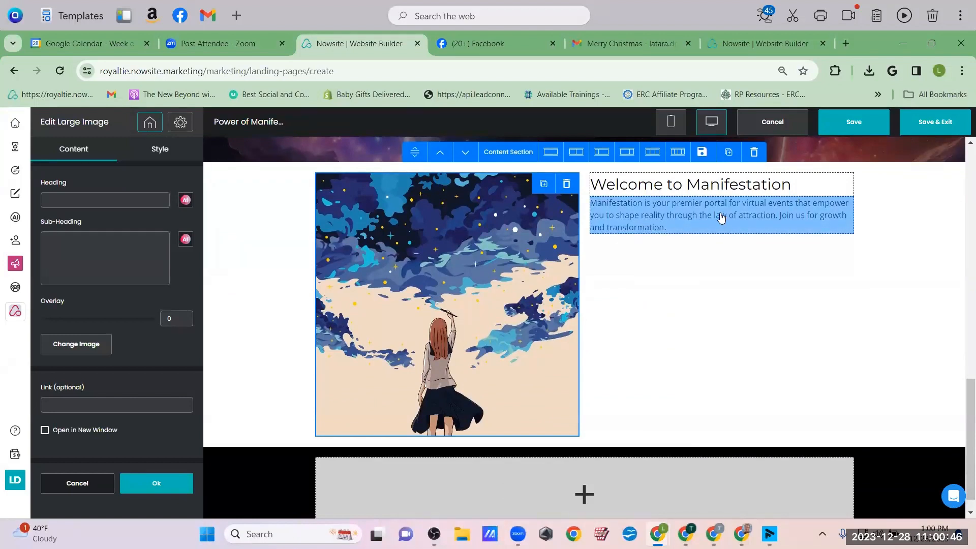
left_click(681, 229)
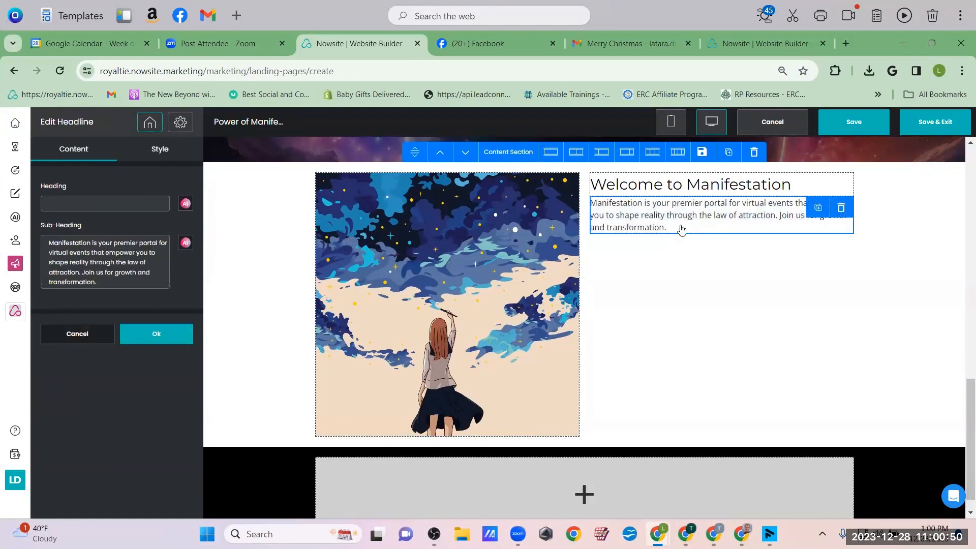
left_click(664, 196)
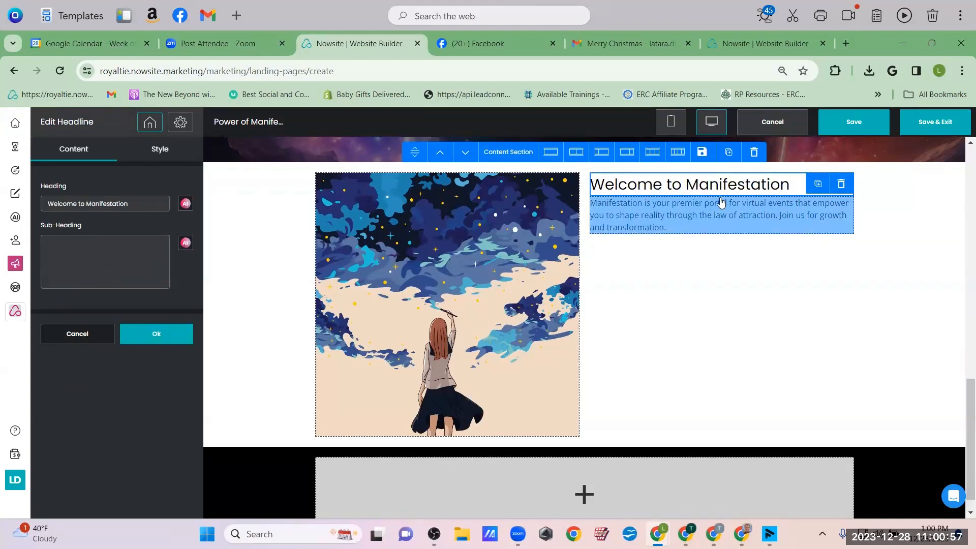
left_click(681, 204)
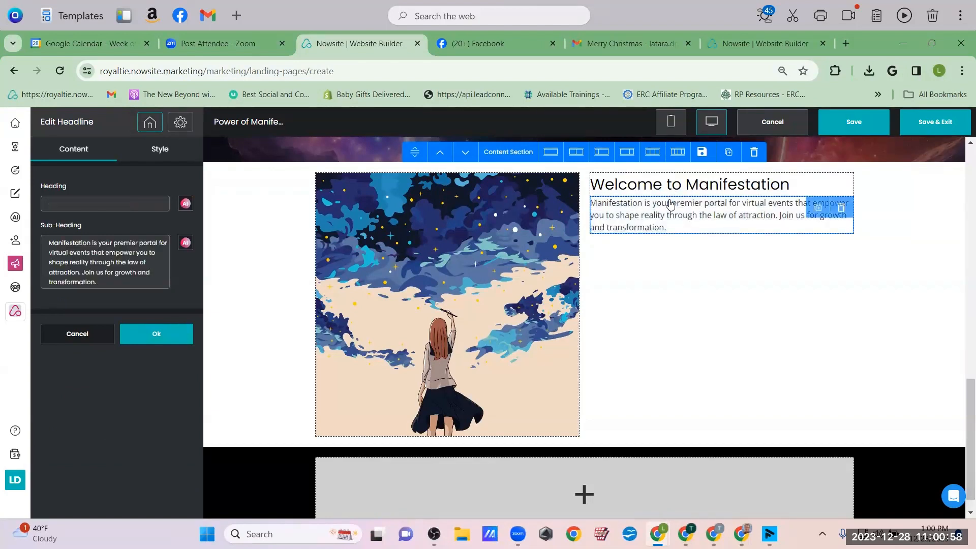
left_click(50, 238)
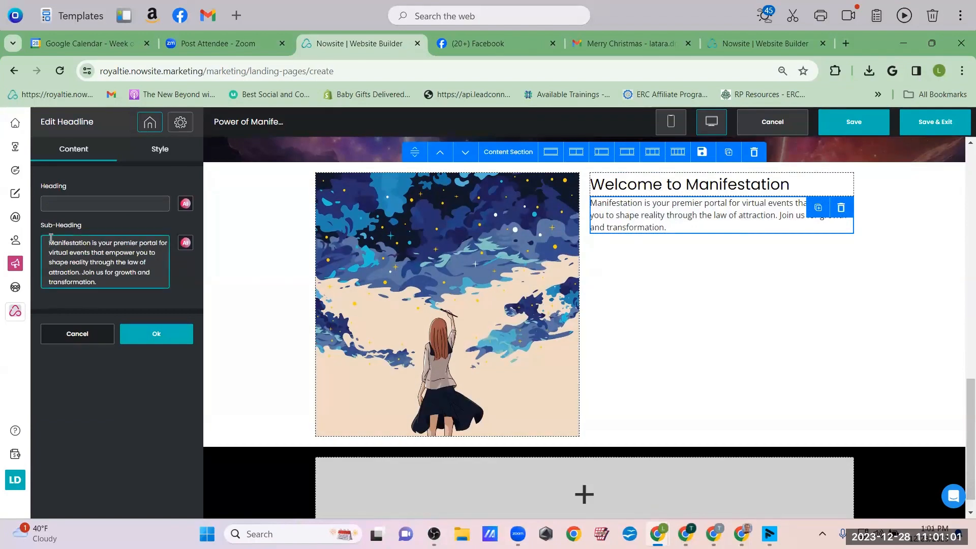
type("The Power of")
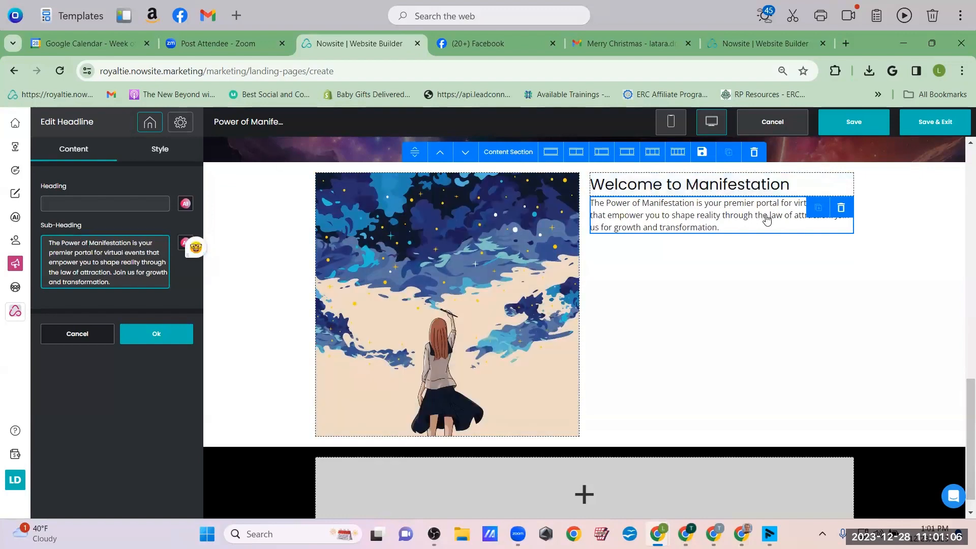
left_click(748, 223)
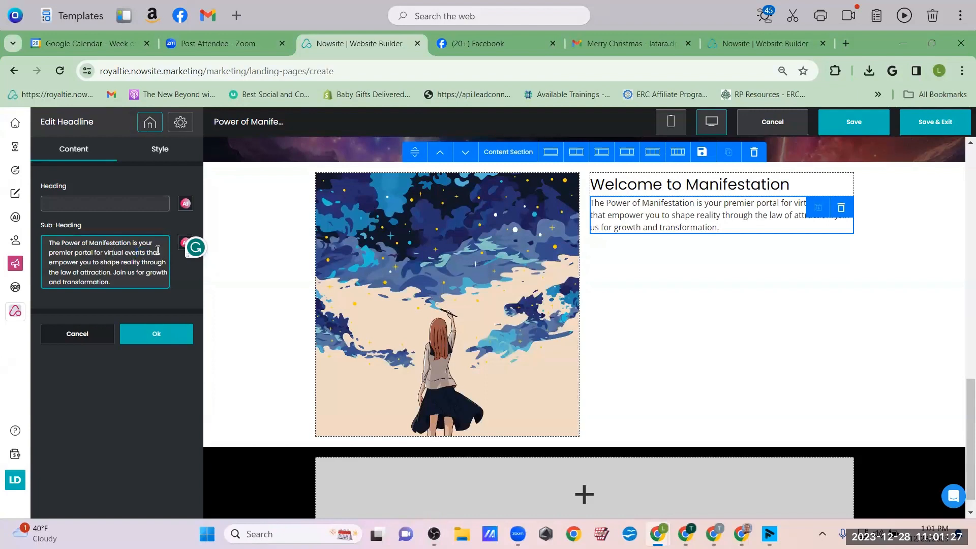
Replace 'virtual events that' with 'discovering and', change 'empower' to 'empowering', and break 'Join us' onto its own line
left_click_drag(101, 249, 106, 251)
type("discovering")
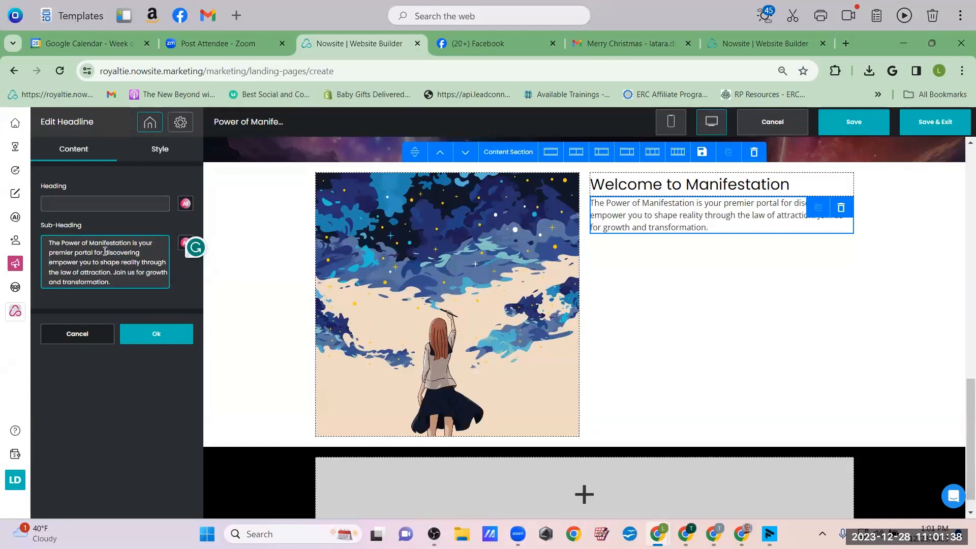
type(" and")
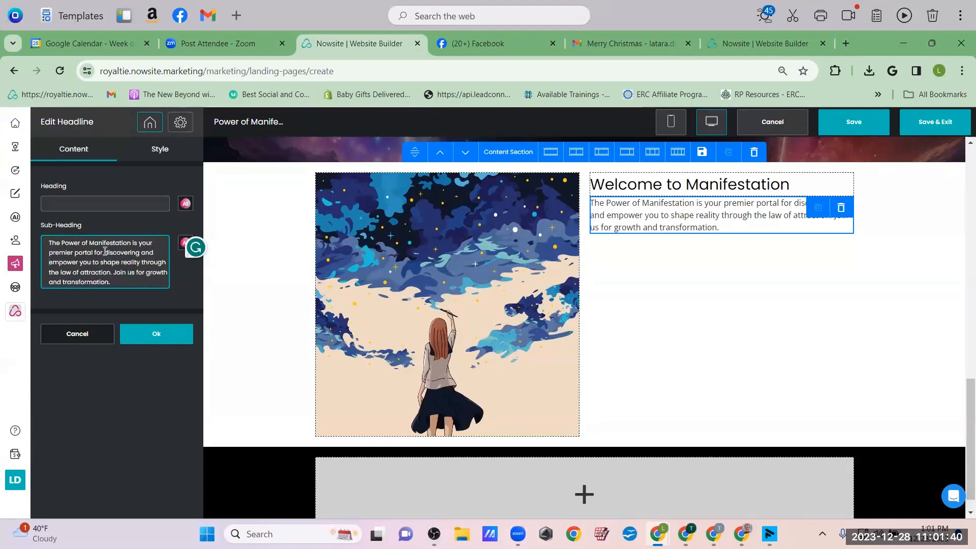
left_click(78, 263)
type("ing")
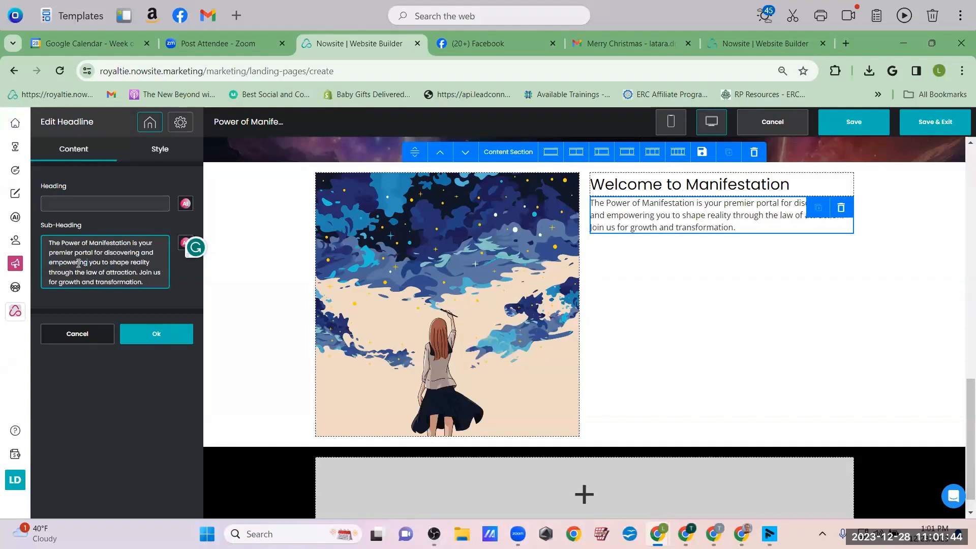
left_click(139, 273)
key("Return")
key("Return")
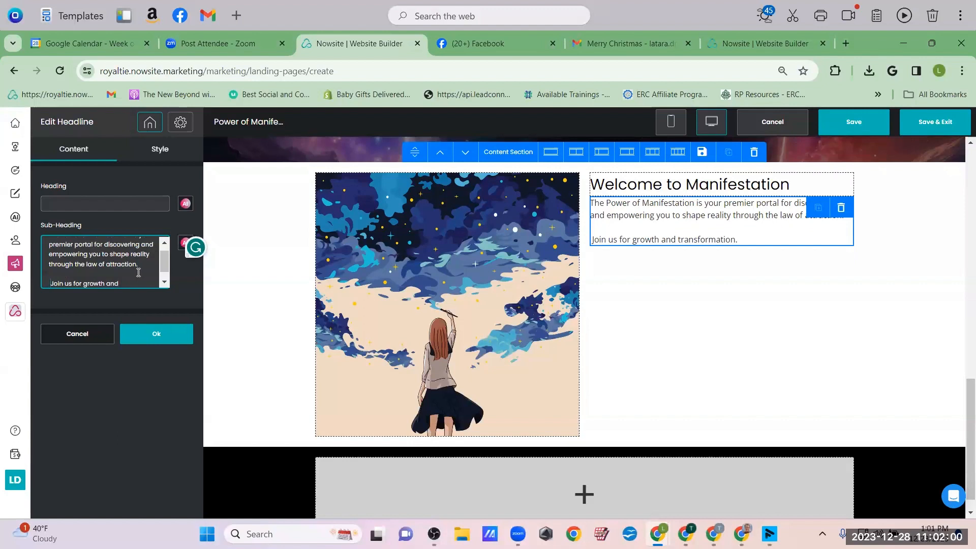
key("BackSpace")
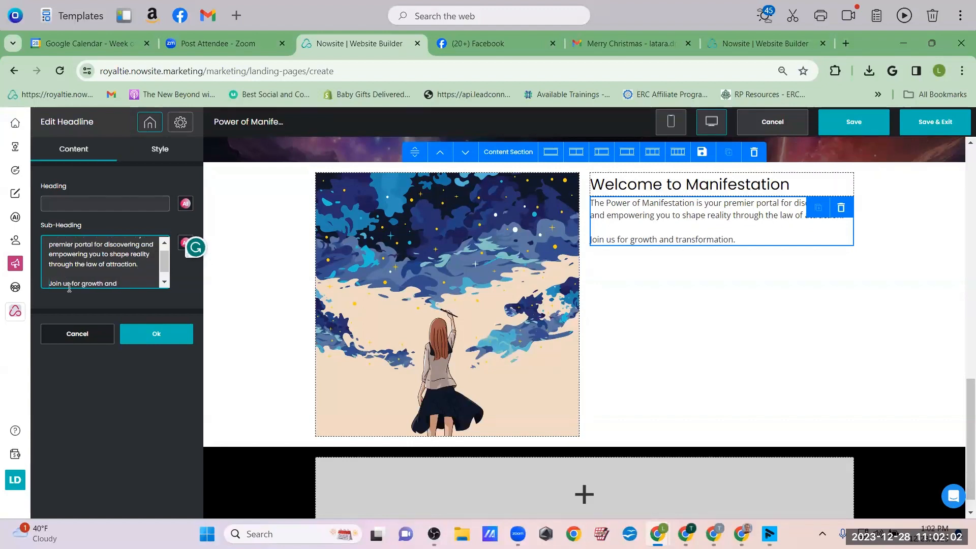
scroll(121, 282, "down", 1)
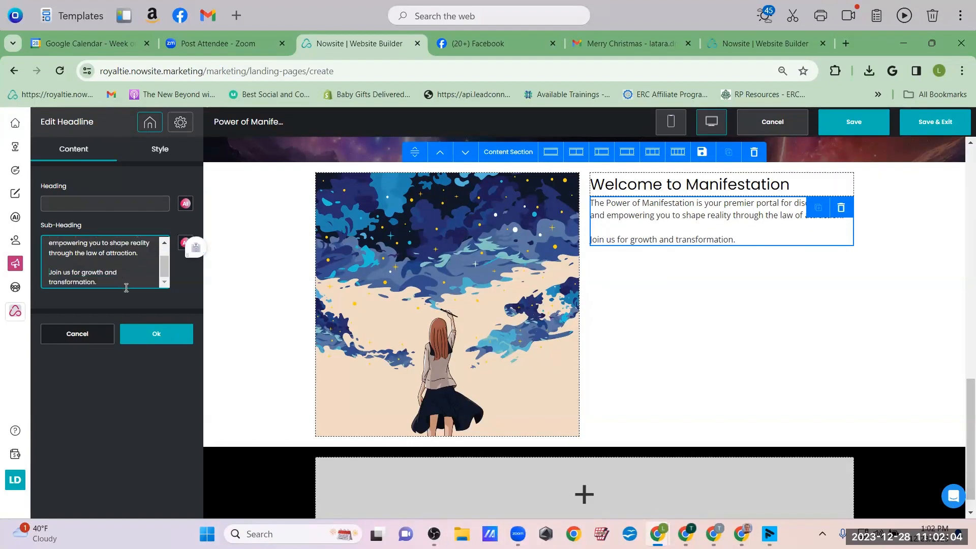
left_click(142, 337)
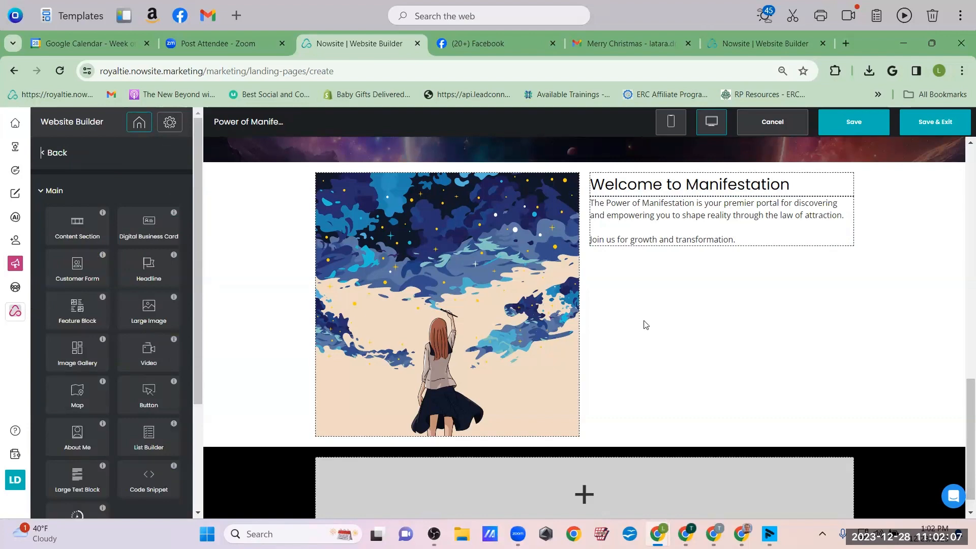
scroll(646, 324, "up", 10)
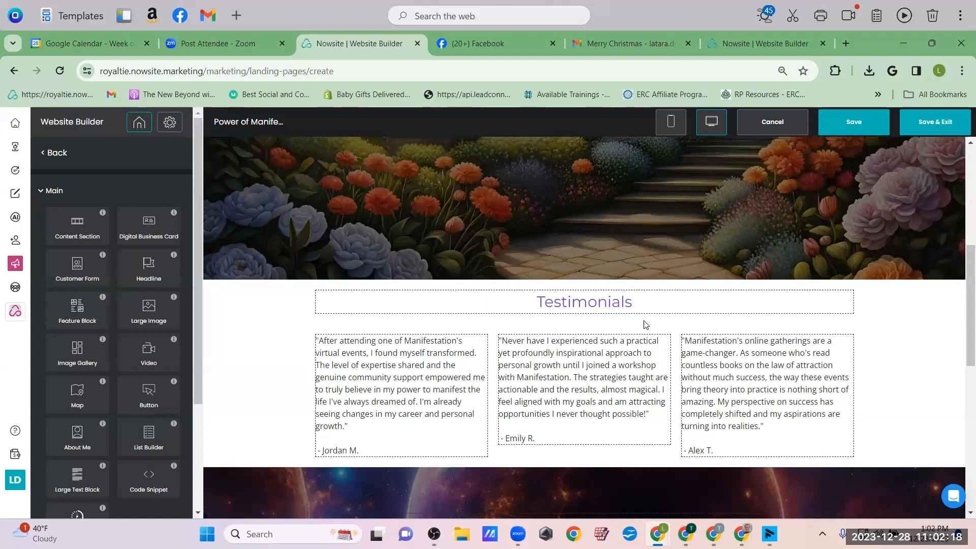
left_click(425, 367)
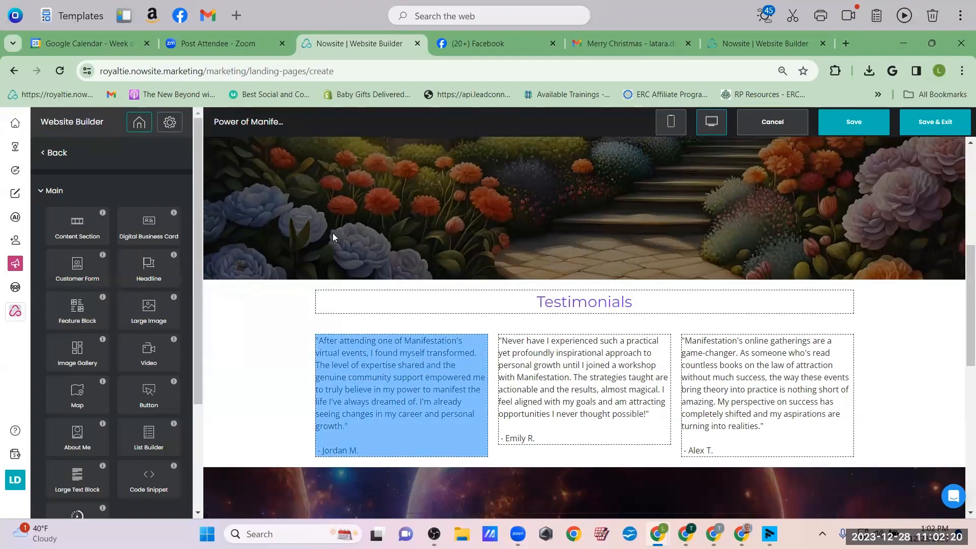
scroll(125, 259, "down", 3)
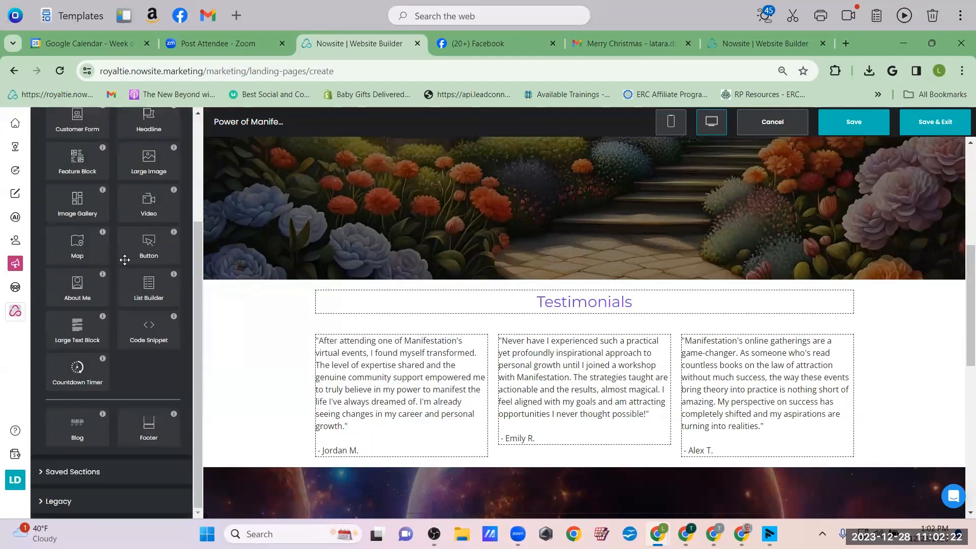
scroll(125, 260, "up", 3)
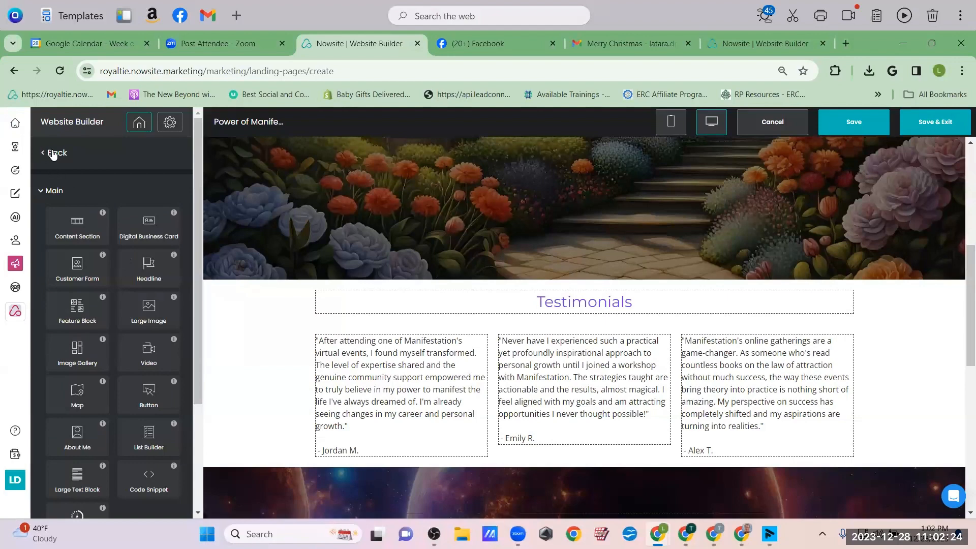
left_click(53, 154)
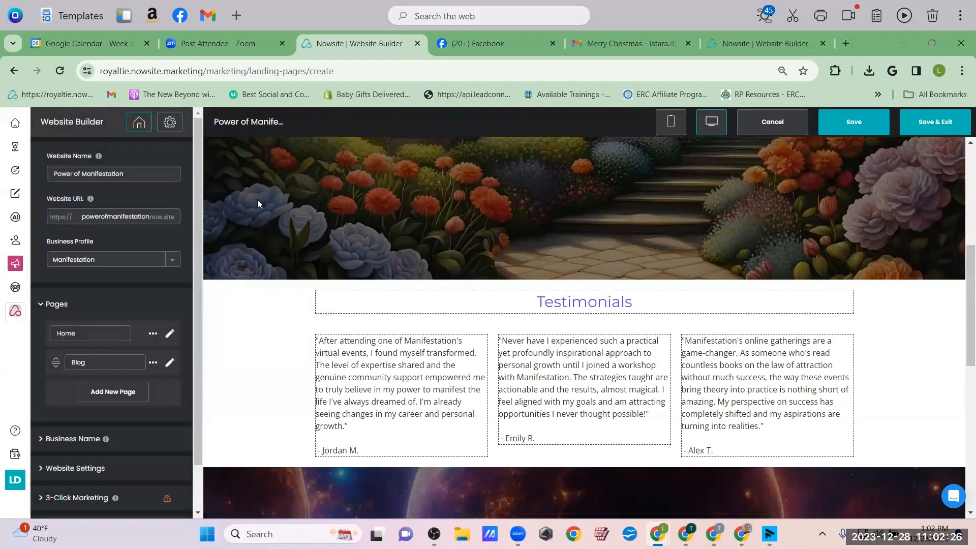
left_click(370, 367)
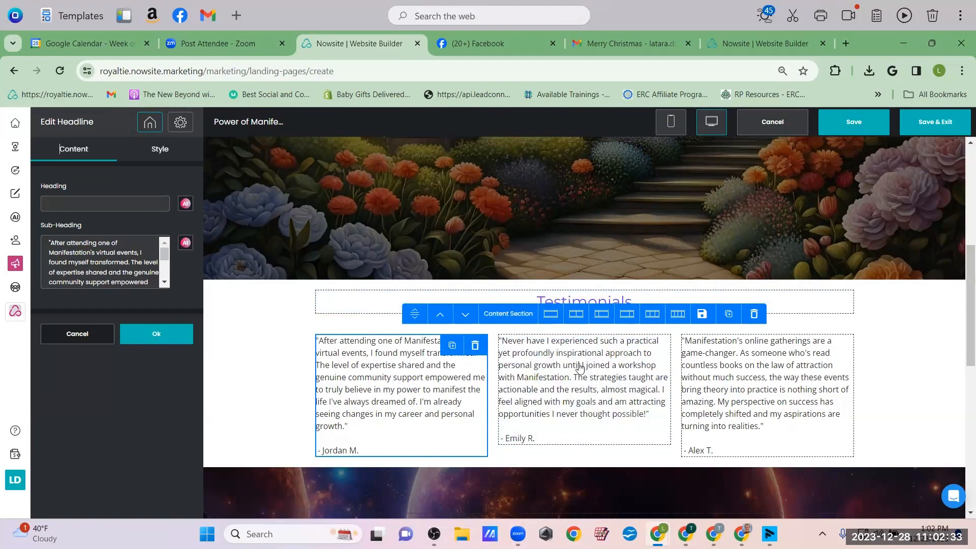
left_click(919, 322)
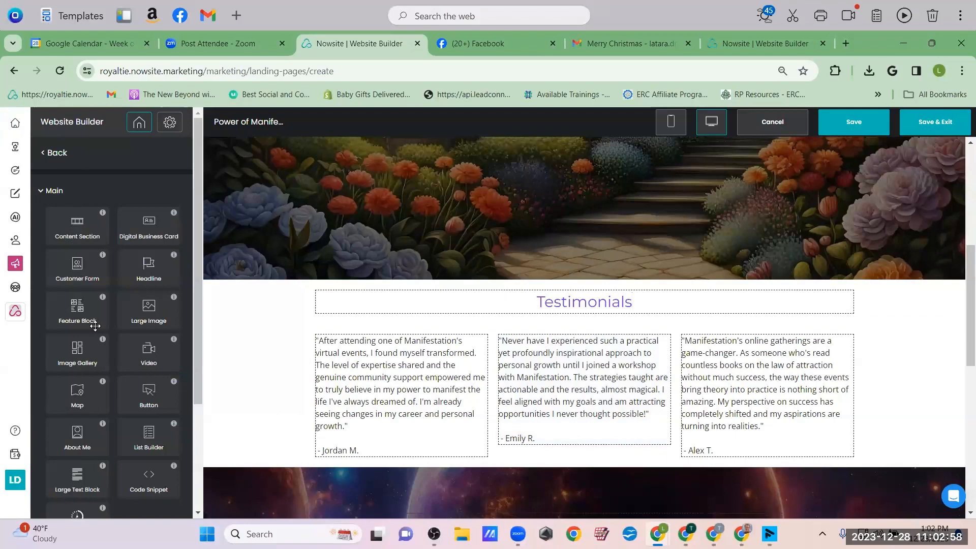
Drop a Content Section above Testimonials, place a Headline in it, and open its Heading AI writer
left_click_drag(73, 240, 504, 265)
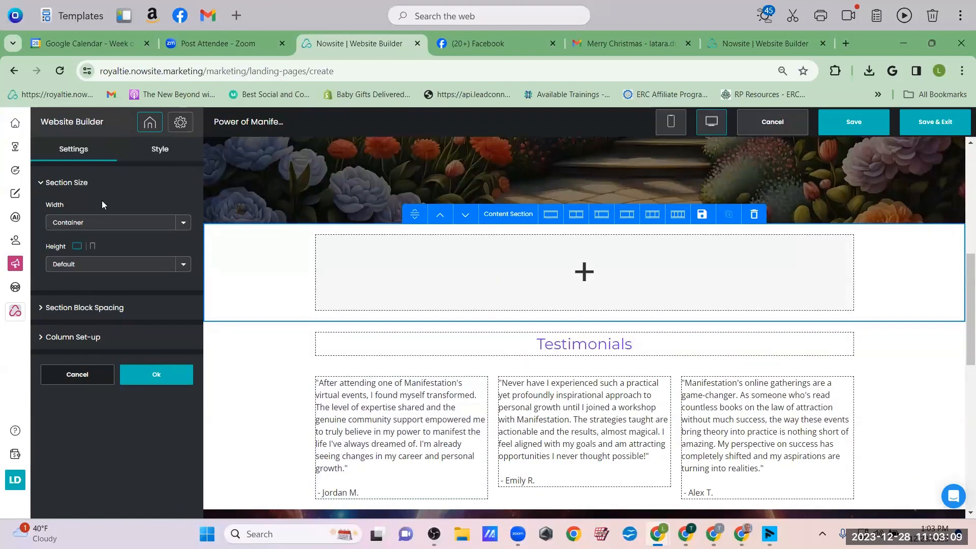
left_click(151, 376)
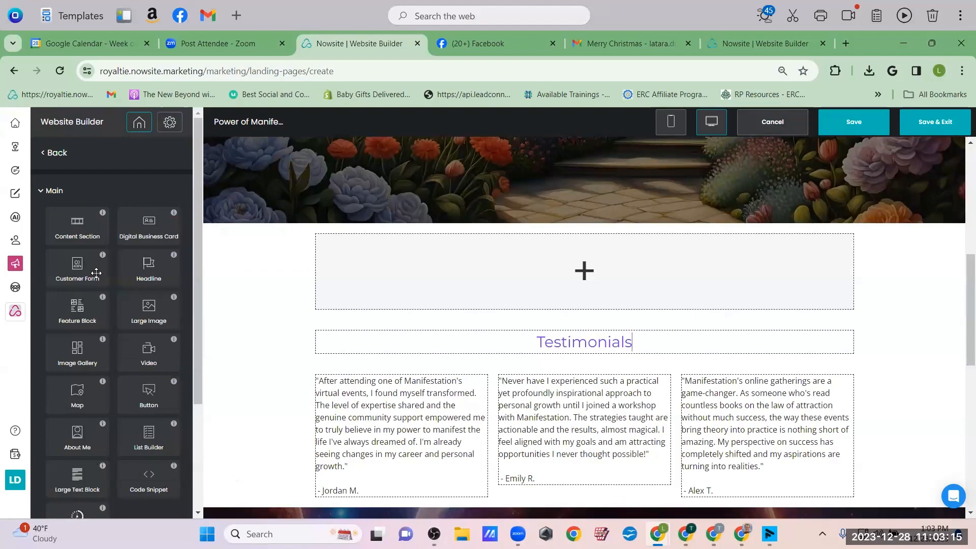
left_click_drag(146, 270, 516, 290)
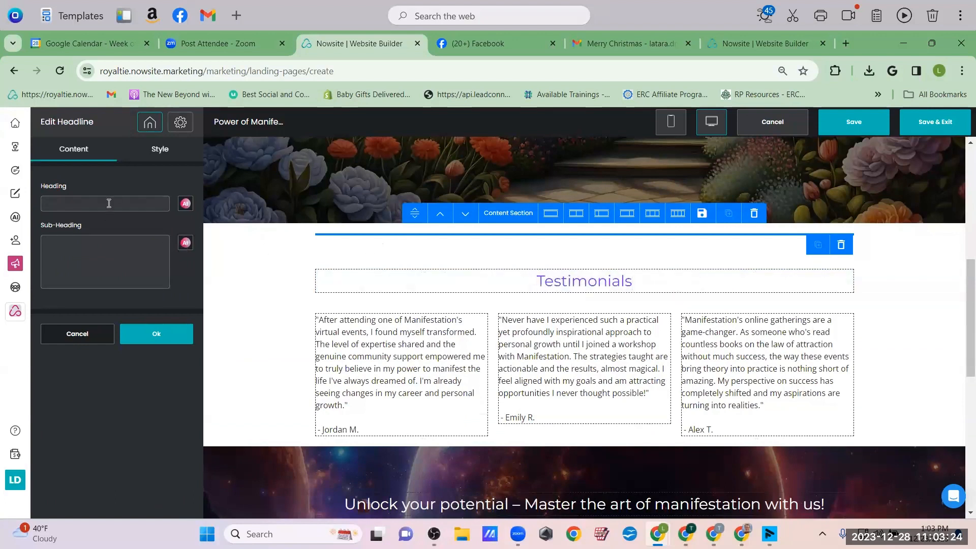
left_click(184, 203)
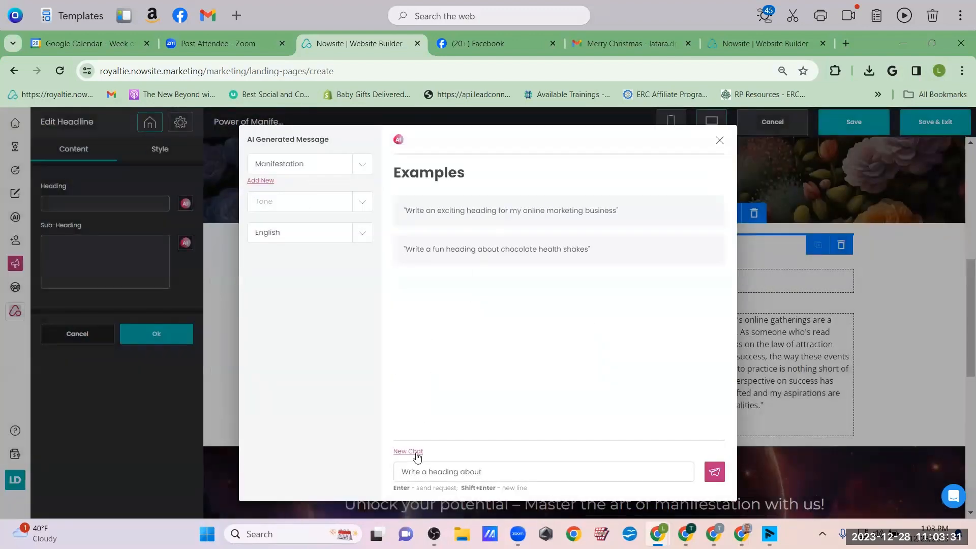
Ask the AI for a heading about joining the Power of Manifestation Webinar and accept its reply
left_click(417, 471)
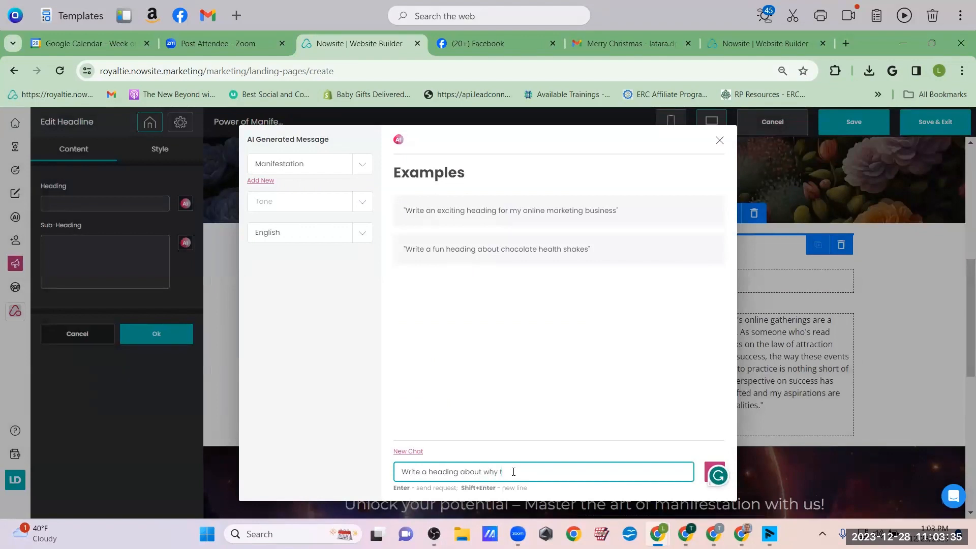
type("join the po")
key("BackSpace")
key("BackSpace")
type("Power of Manifestation We")
type("binar")
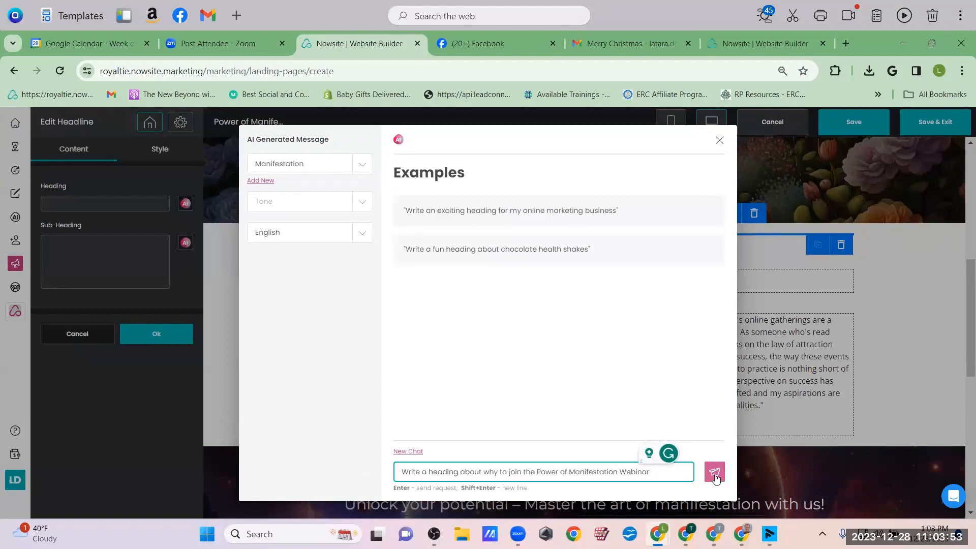
left_click(715, 473)
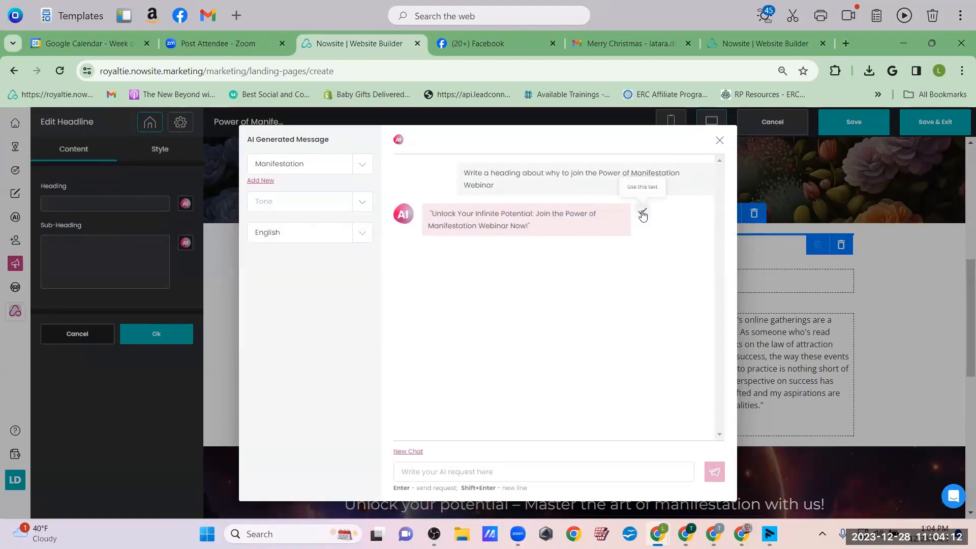
left_click(643, 213)
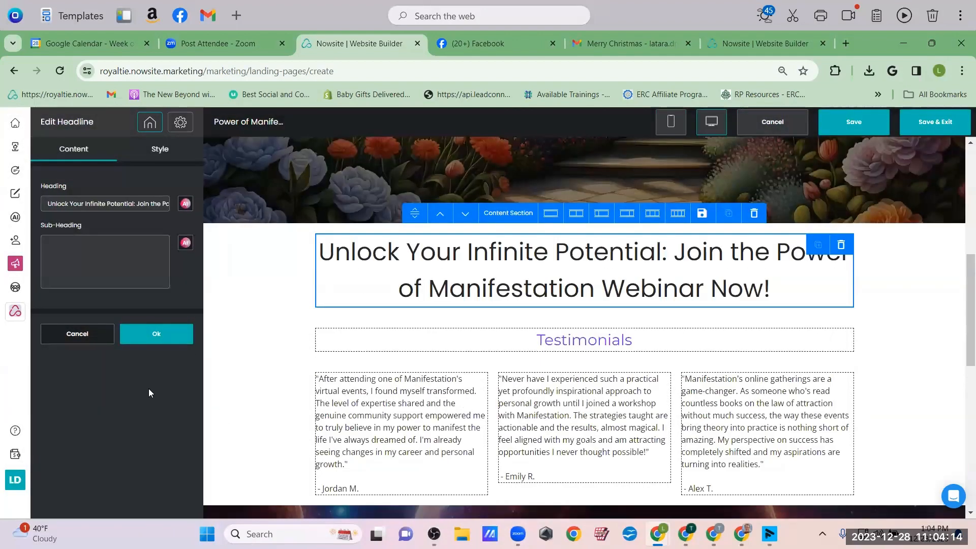
Have the AI write a sub-heading on the benefits of learning manifestation techniques, and accept it
left_click(185, 243)
left_click(540, 466)
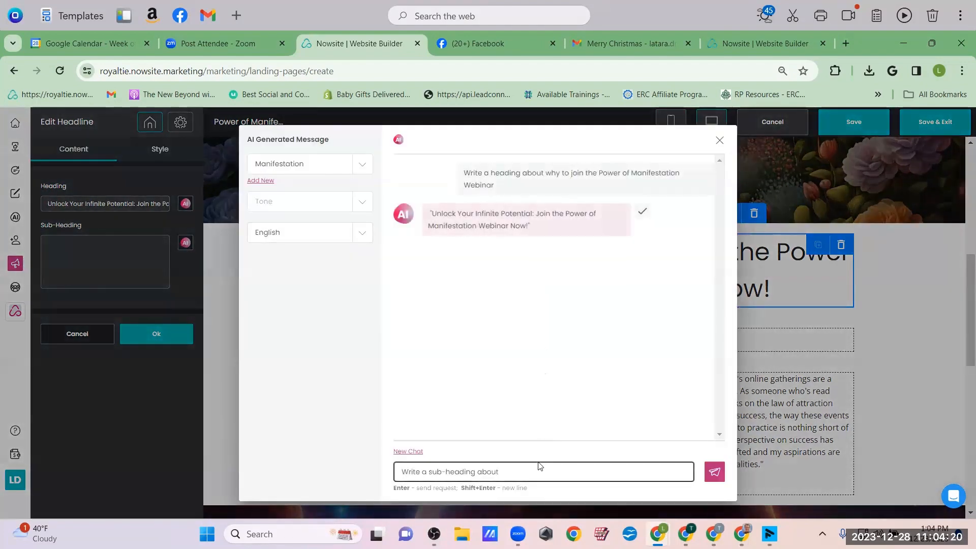
type("why")
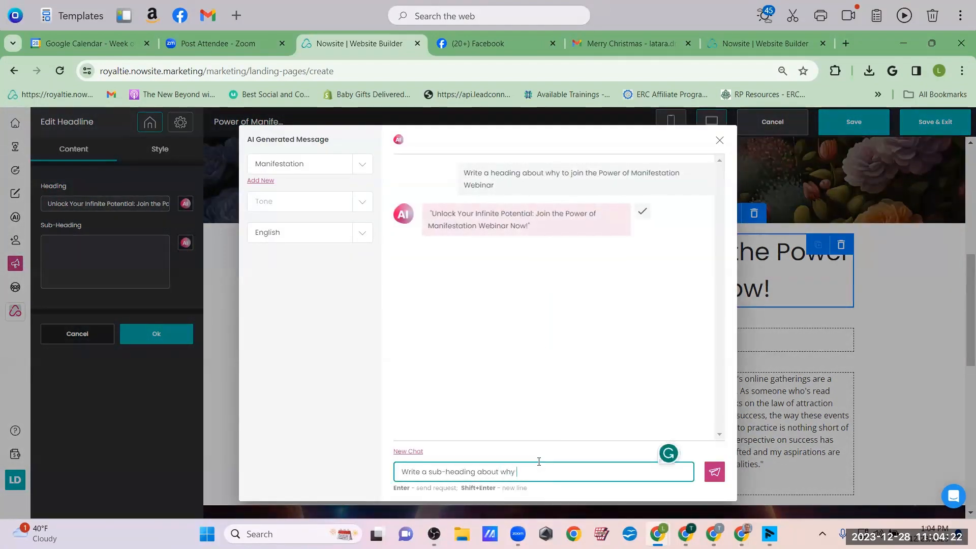
type(" t")
key("BackSpace")
key("BackSpace")
key("BackSpace")
key("BackSpace")
key("BackSpace")
type("the benefits of learning manifest")
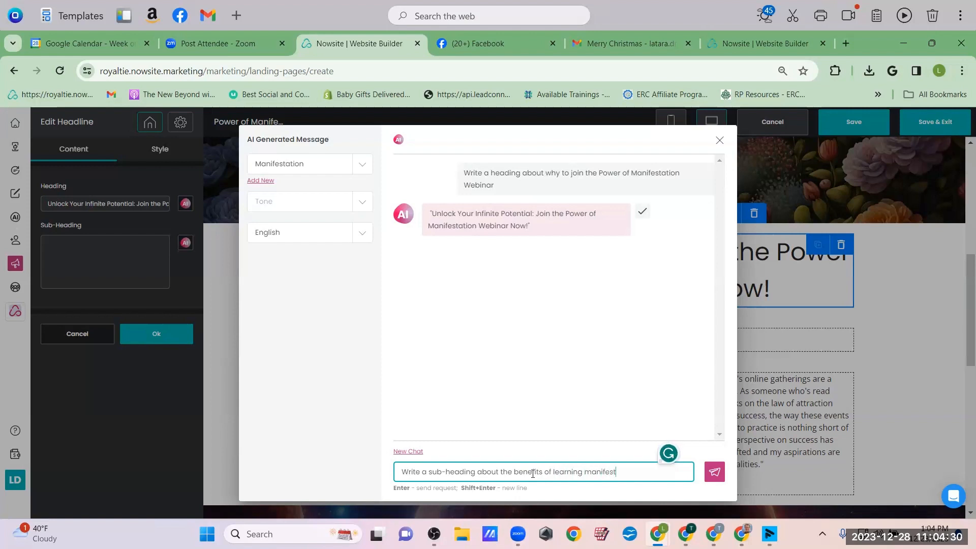
type("ation techniques")
left_click(716, 475)
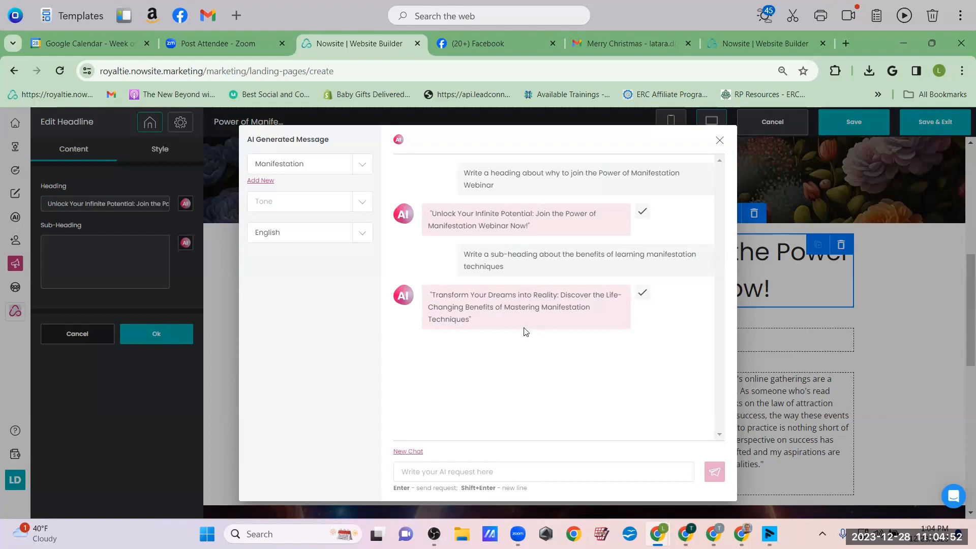
left_click(642, 292)
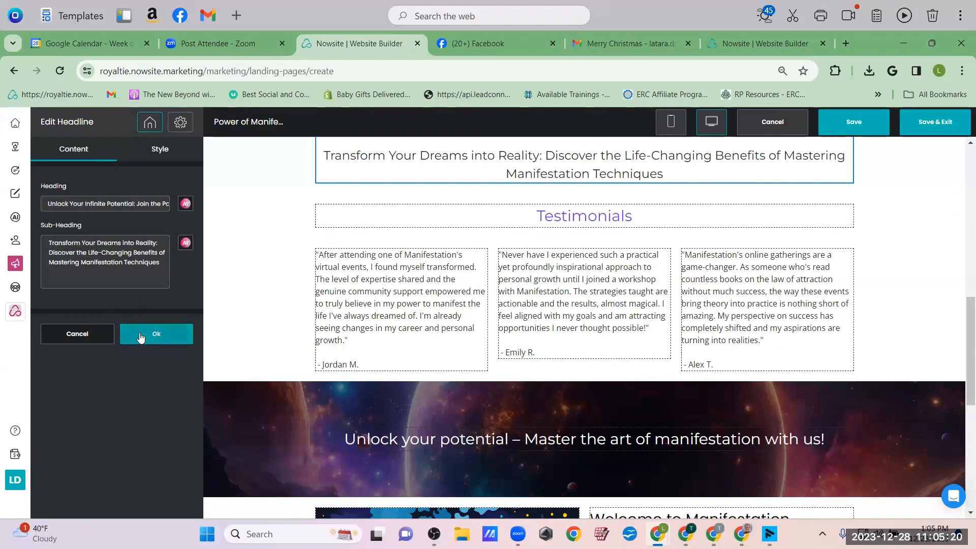
Copy the first testimonial's text and add a Large Text Block beneath the welcome paragraph
left_click(140, 336)
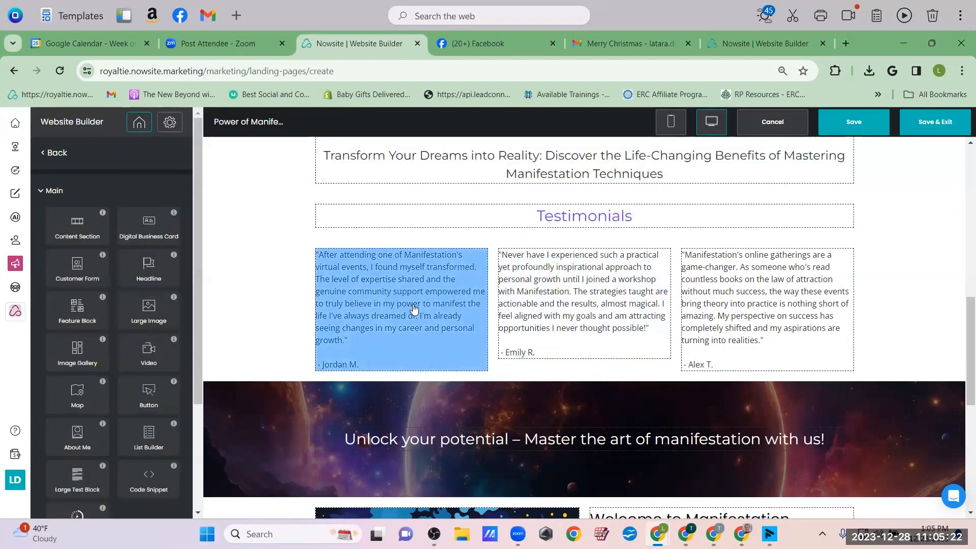
left_click(415, 308)
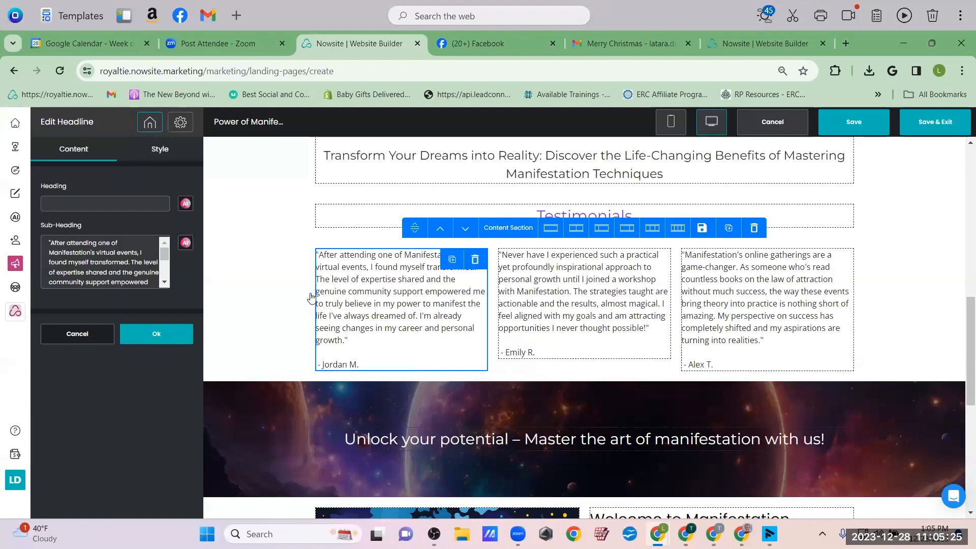
left_click(120, 271)
key("ctrl+a")
key("ctrl+c")
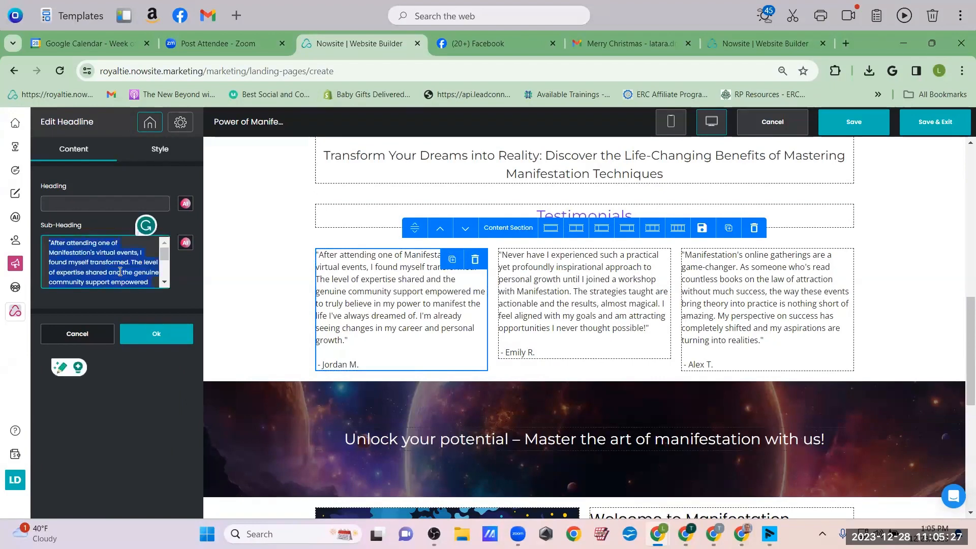
scroll(661, 315, "down", 6)
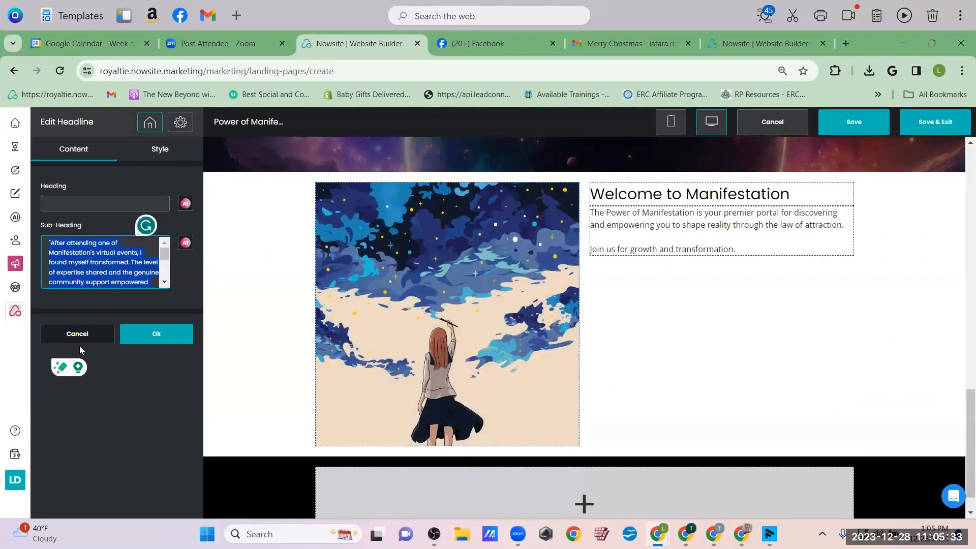
left_click(79, 334)
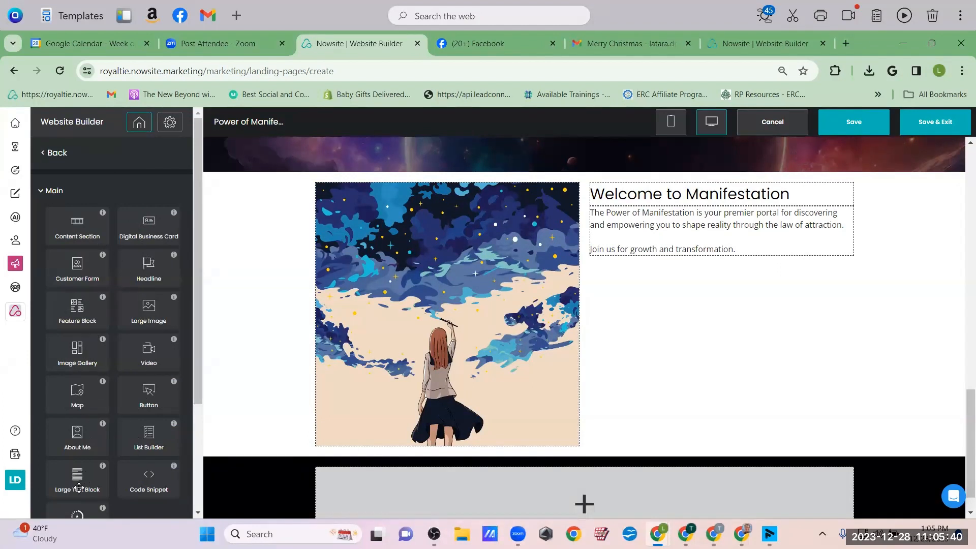
left_click_drag(73, 481, 680, 298)
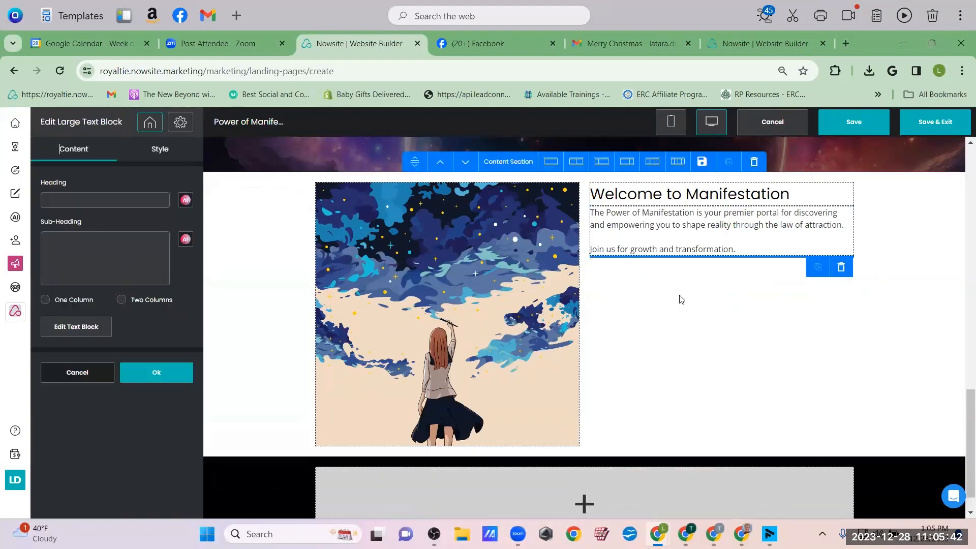
Paste the copied testimonial into the new text block without its attribution line
left_click(76, 327)
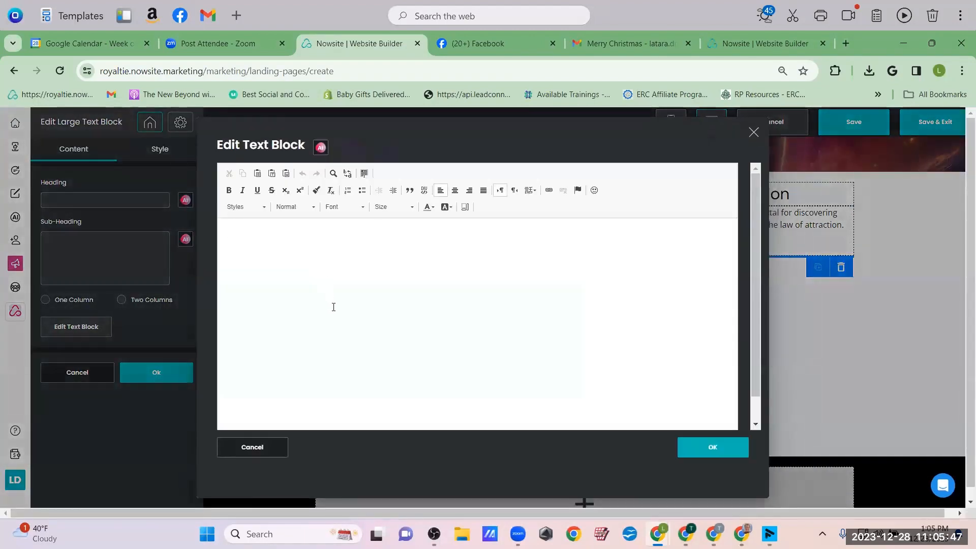
key("ctrl+v")
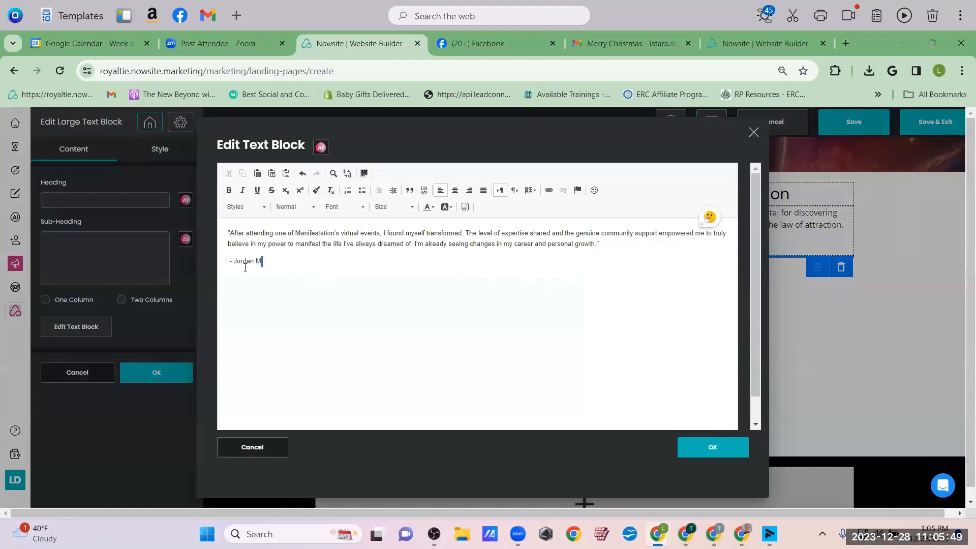
left_click_drag(263, 261, 224, 266)
key("BackSpace")
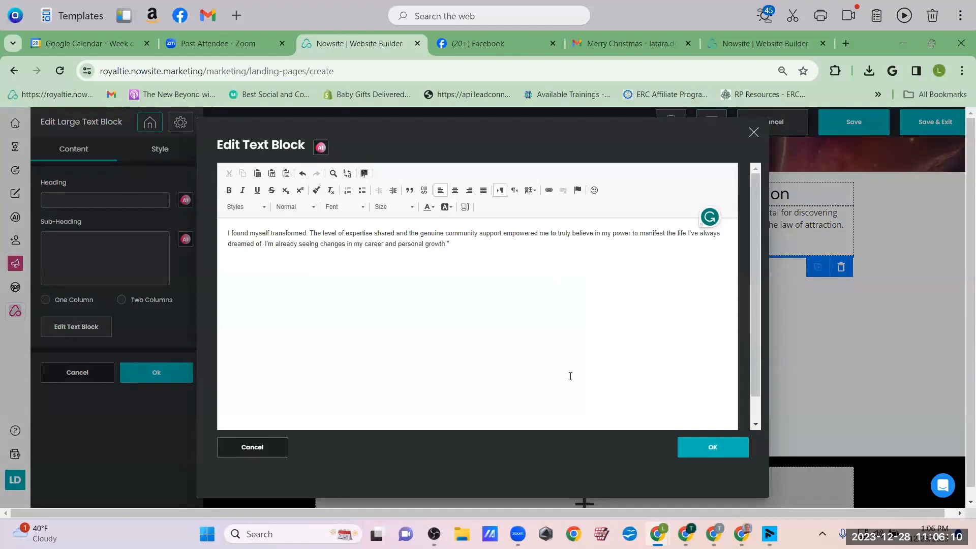
left_click(707, 450)
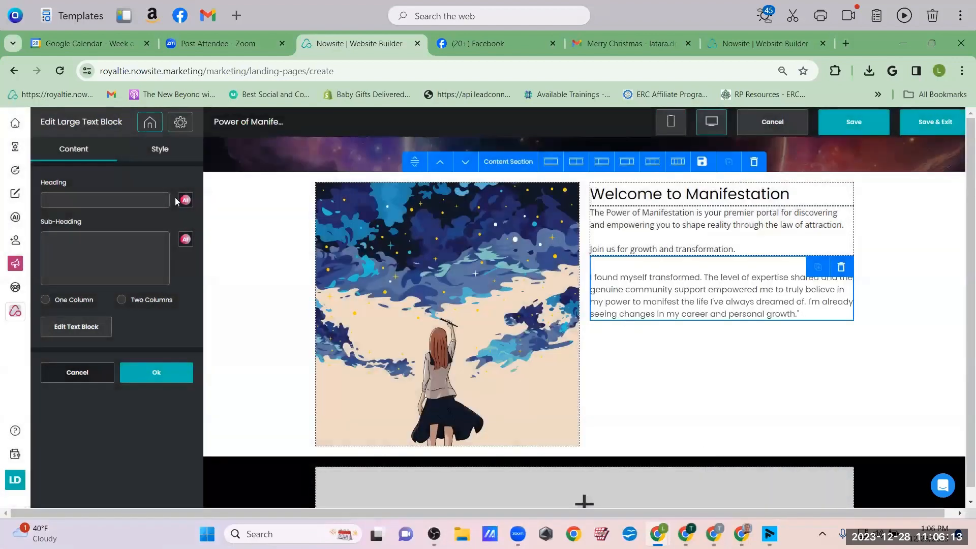
scroll(436, 300, "up", 5)
left_click(534, 219)
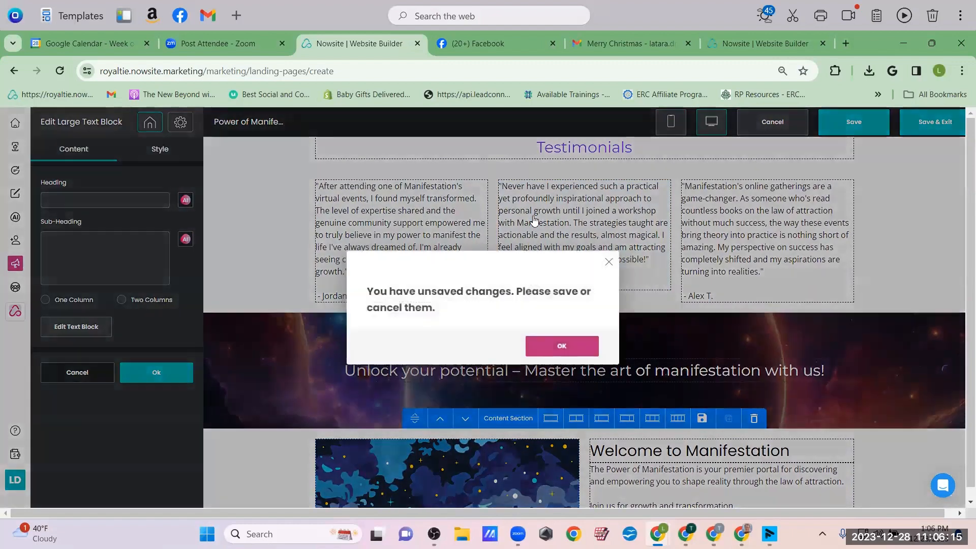
left_click(534, 221)
left_click(145, 372)
Copy the middle workshop testimonial and paste it below the welcome story, ending with a period
left_click(542, 243)
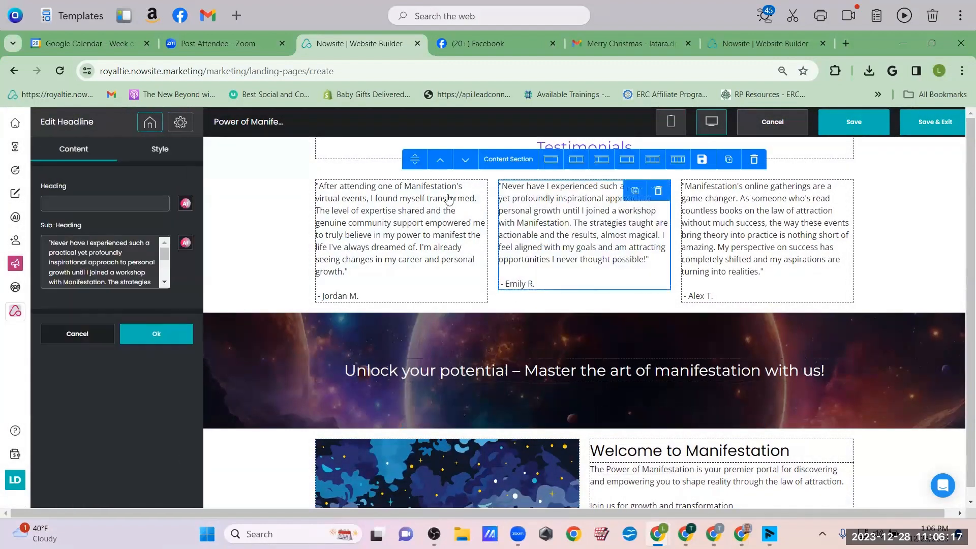
left_click(119, 279)
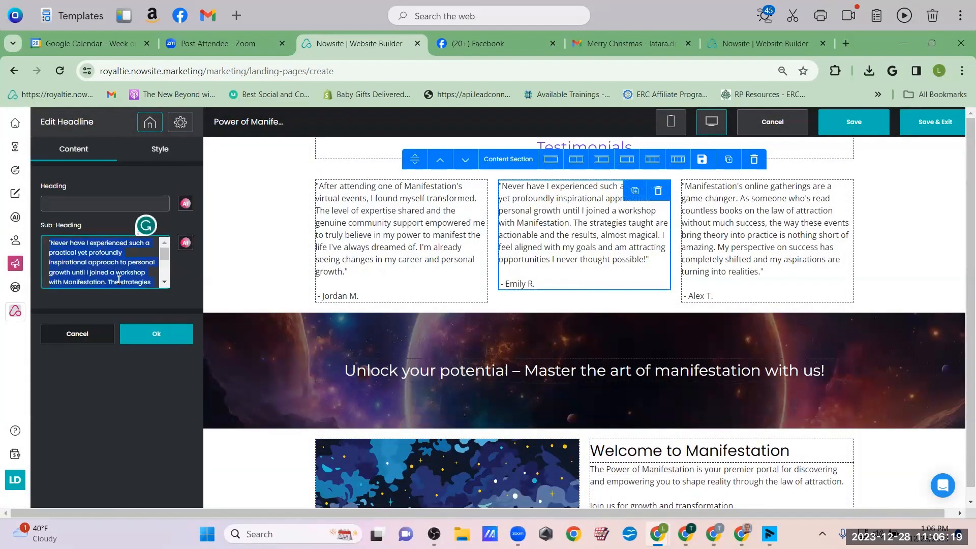
key("ctrl+a")
key("ctrl+c")
scroll(695, 406, "down", 6)
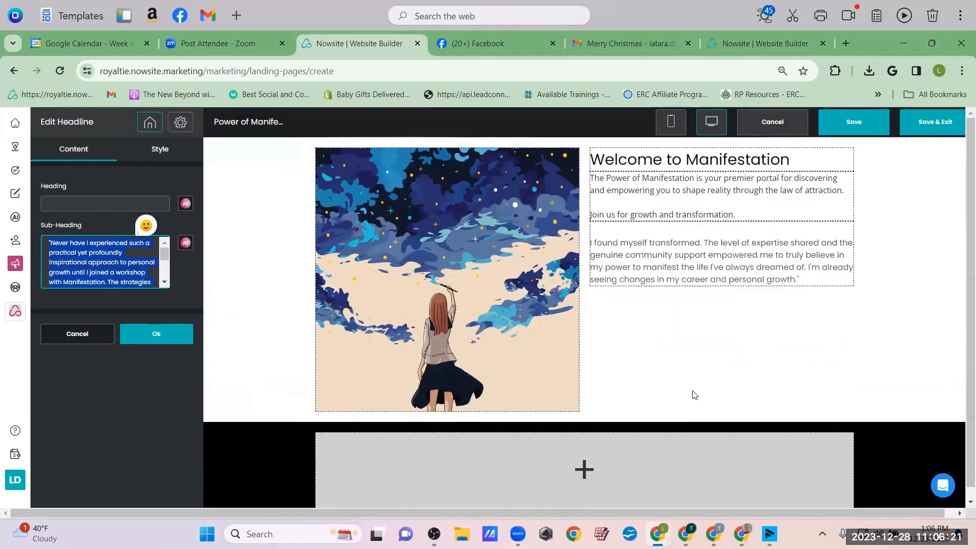
left_click(788, 270)
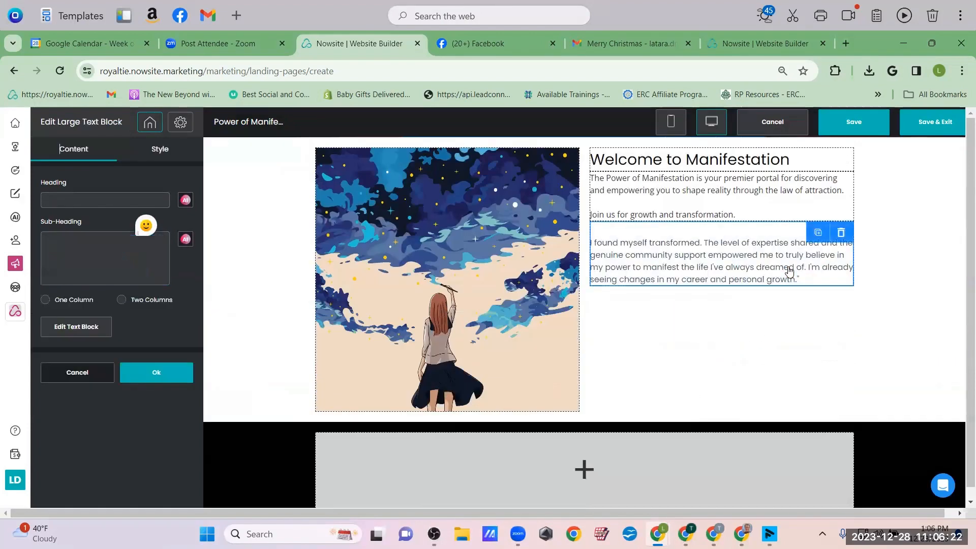
left_click(62, 329)
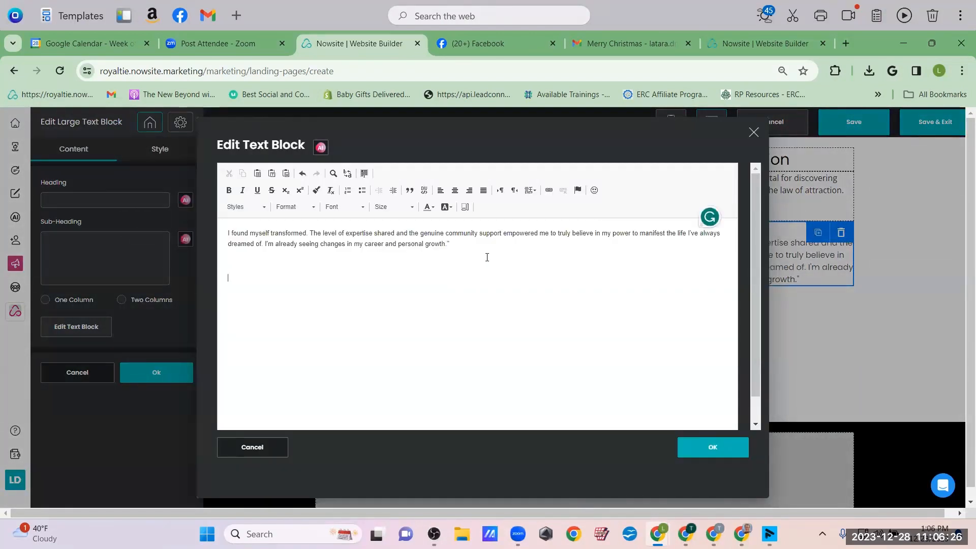
key("ctrl+v")
type(".")
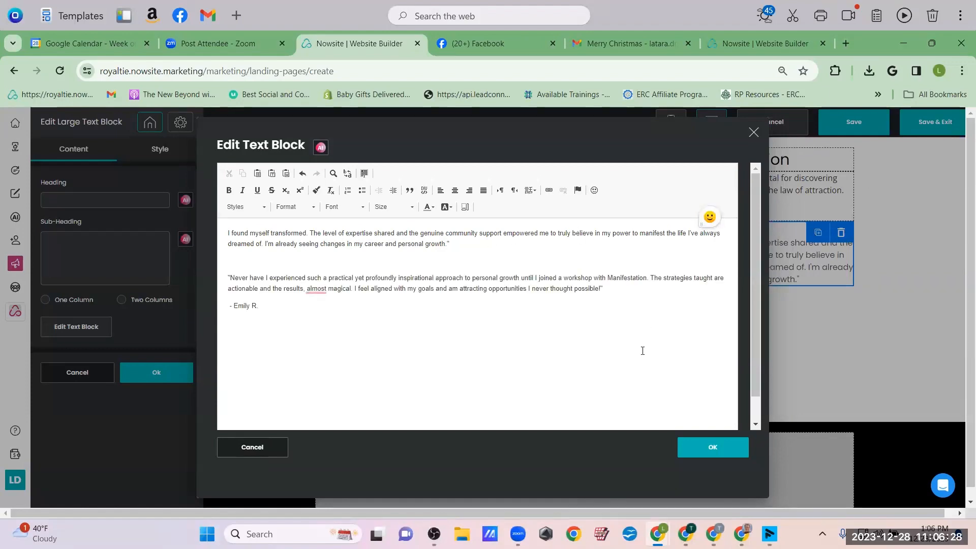
left_click(695, 450)
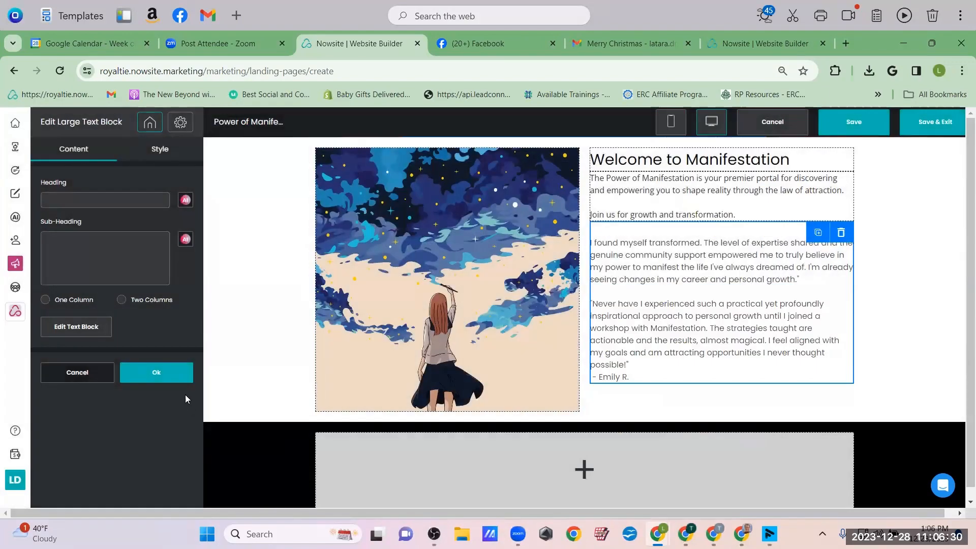
left_click(153, 373)
scroll(430, 302, "up", 10)
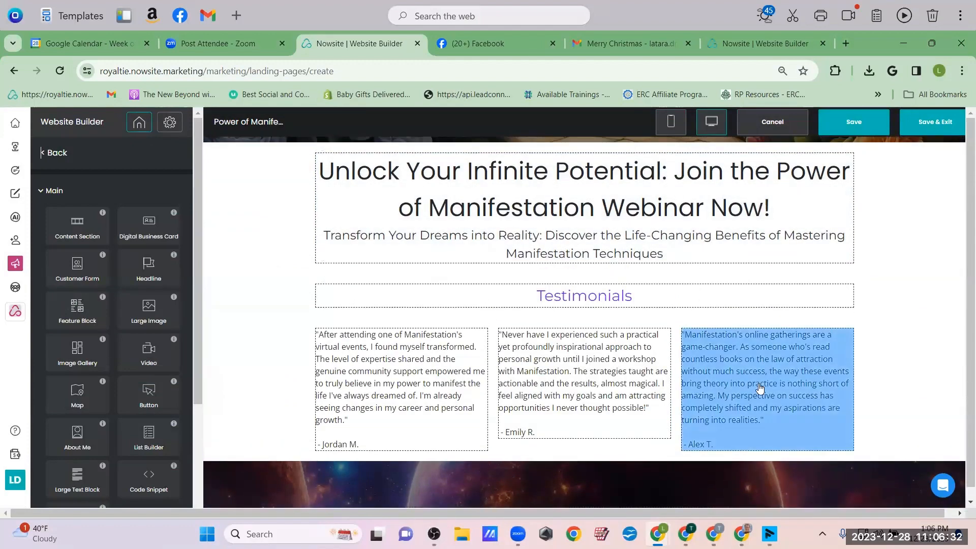
left_click(760, 388)
scroll(761, 388, "down", 1)
left_click(101, 262)
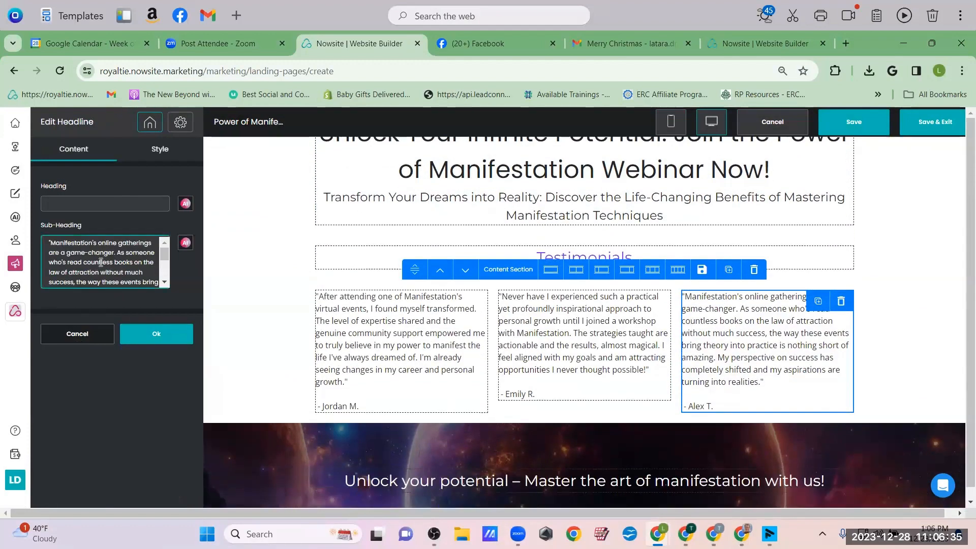
key("ctrl+a")
key("ctrl+c")
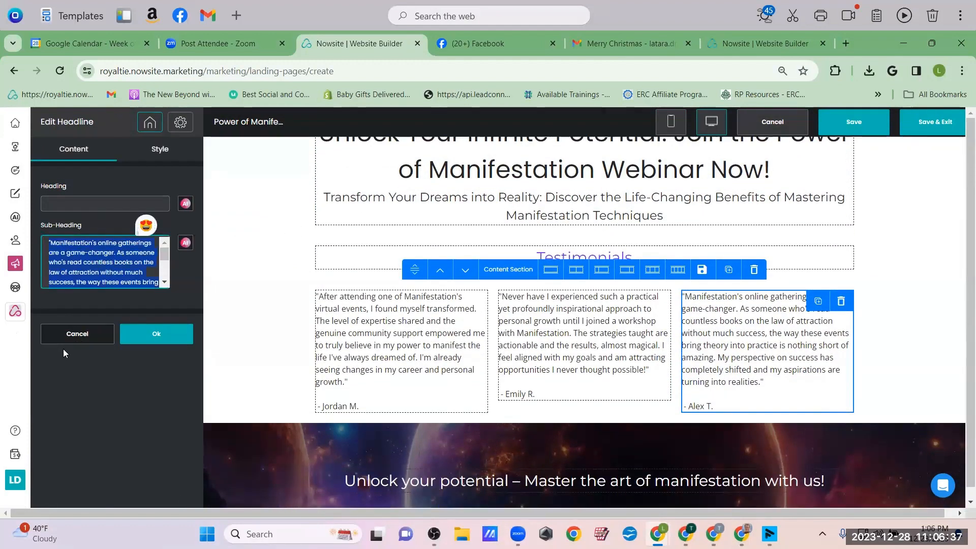
left_click(84, 343)
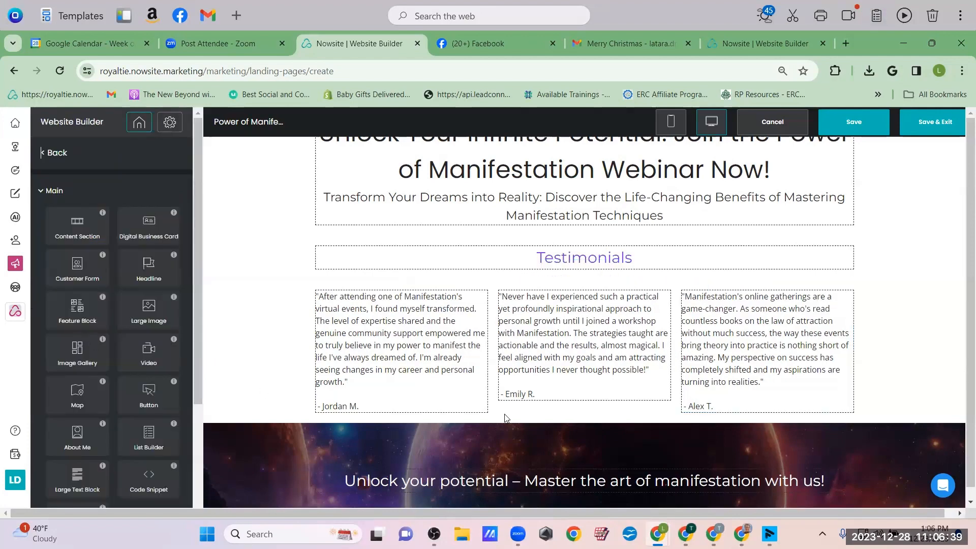
left_click(700, 358)
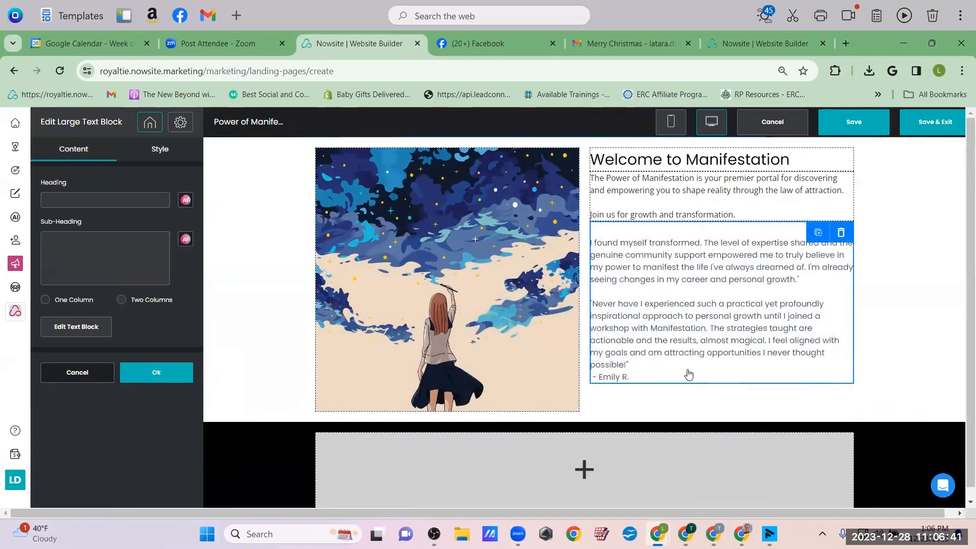
Delete the workshop signature line and paste the online-gatherings testimonial at the top of the text
left_click(77, 331)
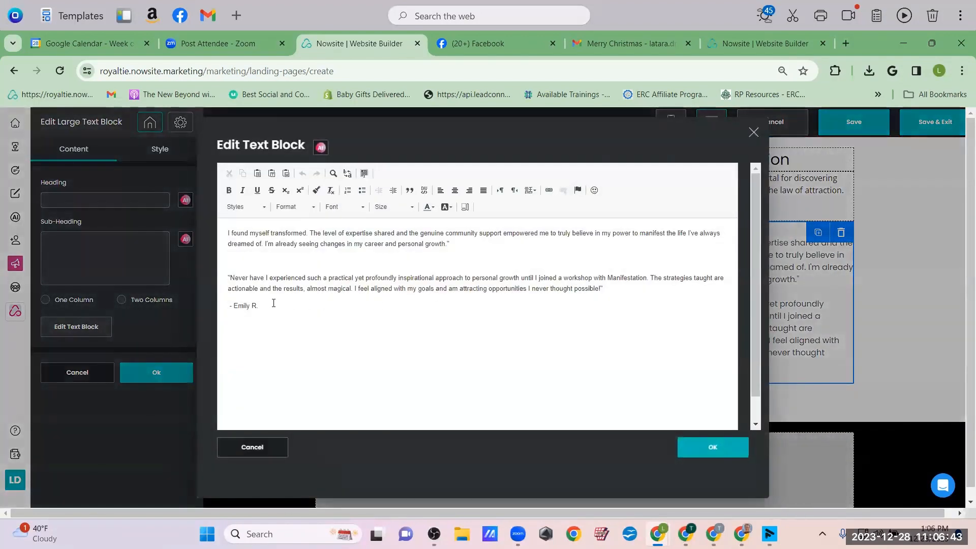
left_click_drag(227, 312, 227, 311)
key("BackSpace")
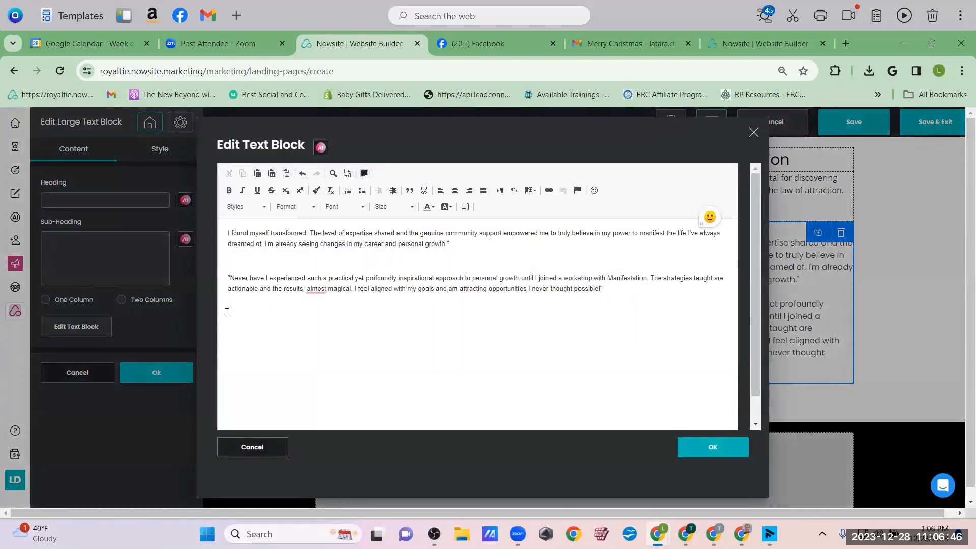
key("Return")
key("Return")
key("Up")
key("Up")
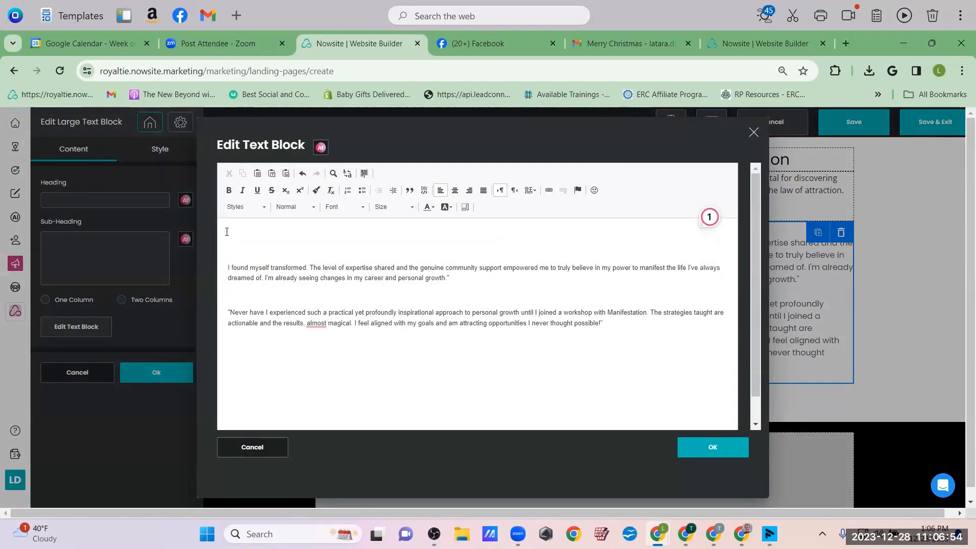
key("ctrl+v")
type(".")
Reword the opening to 'Manifestation is a game-changer.' and put that sentence on its own line
left_click(226, 232)
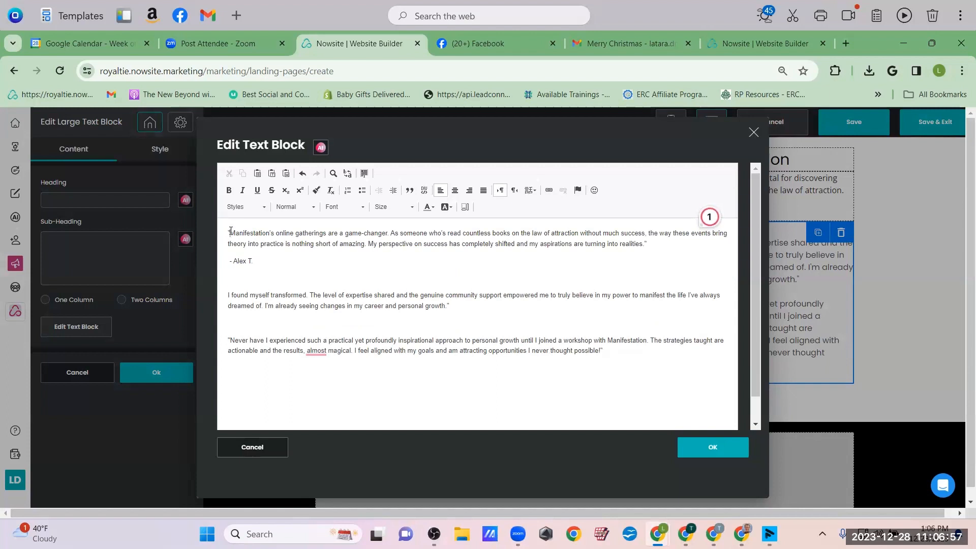
key("Delete")
left_click_drag(324, 233, 268, 233)
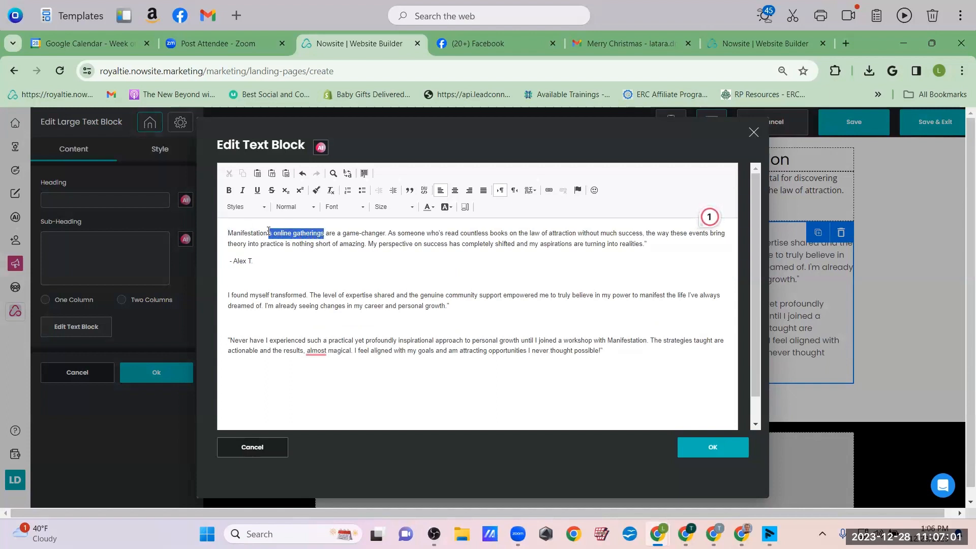
key("Delete")
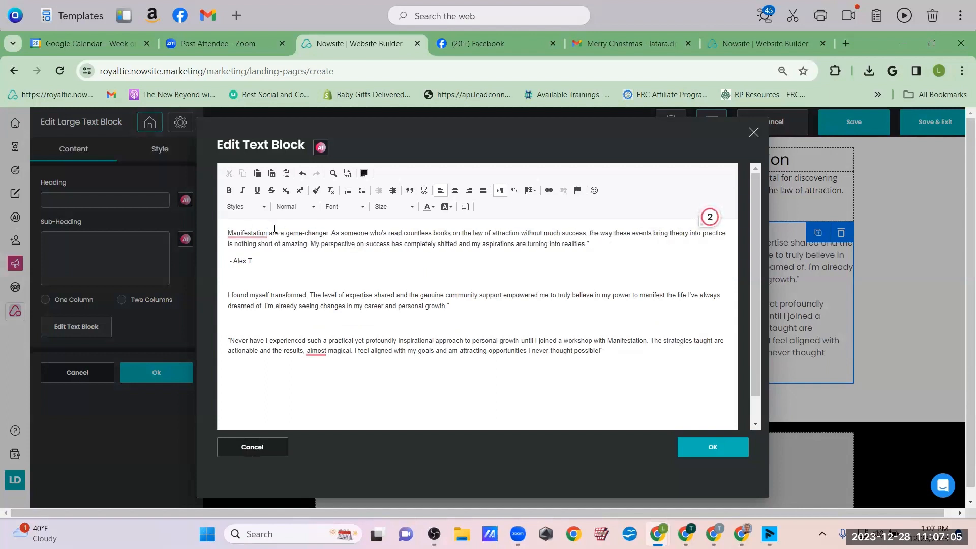
left_click(279, 231)
key("BackSpace")
key("BackSpace")
key("BackSpace")
type("is")
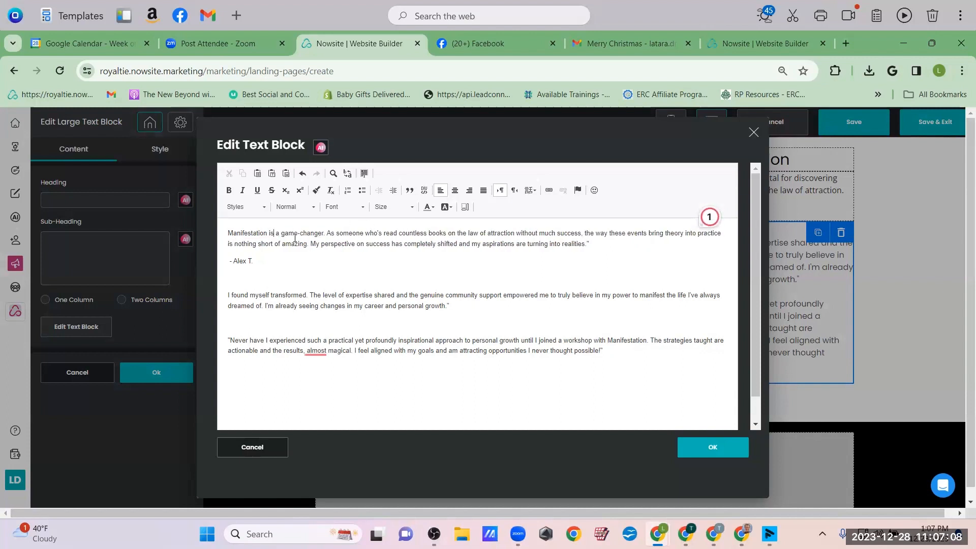
left_click(327, 233)
key("Return")
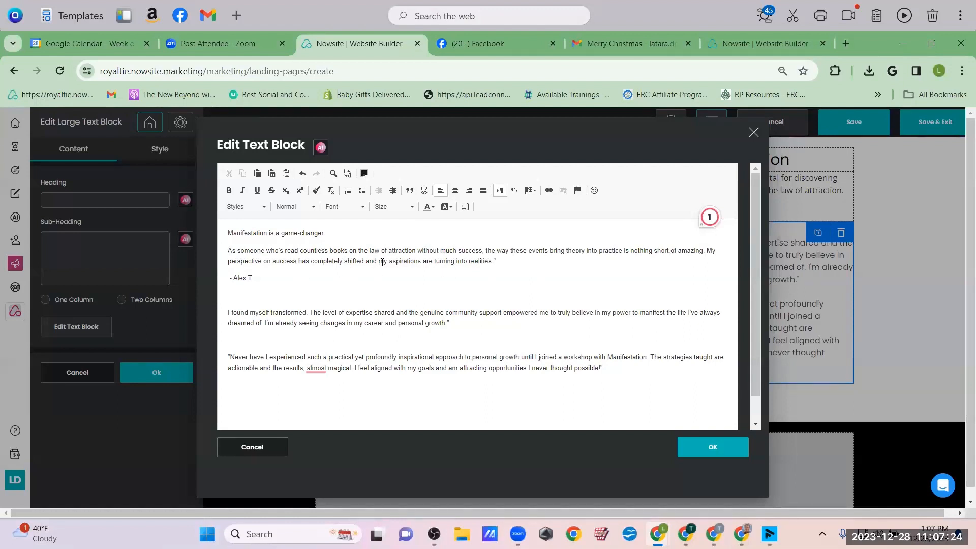
Replace the paragraph's middle with 'I have always been looking for the answer' and 'When I started incorporating some of my own techniques'
left_click_drag(384, 262, 486, 251)
key("BackSpace")
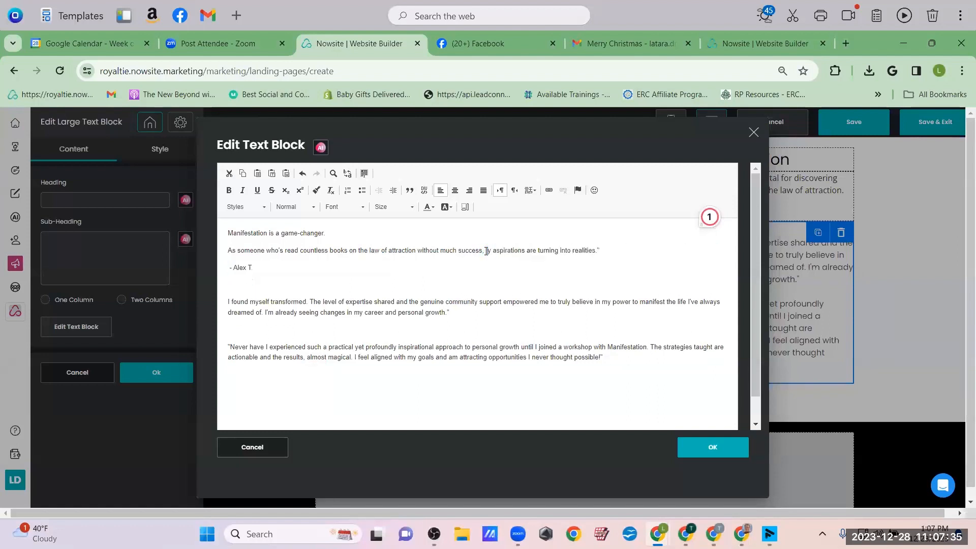
type("I have always")
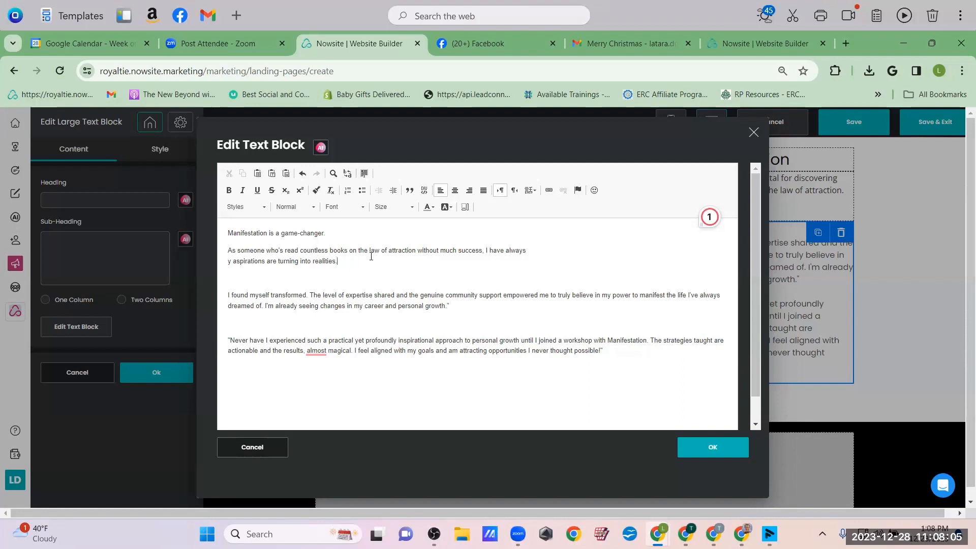
left_click(531, 249)
type("been looking f")
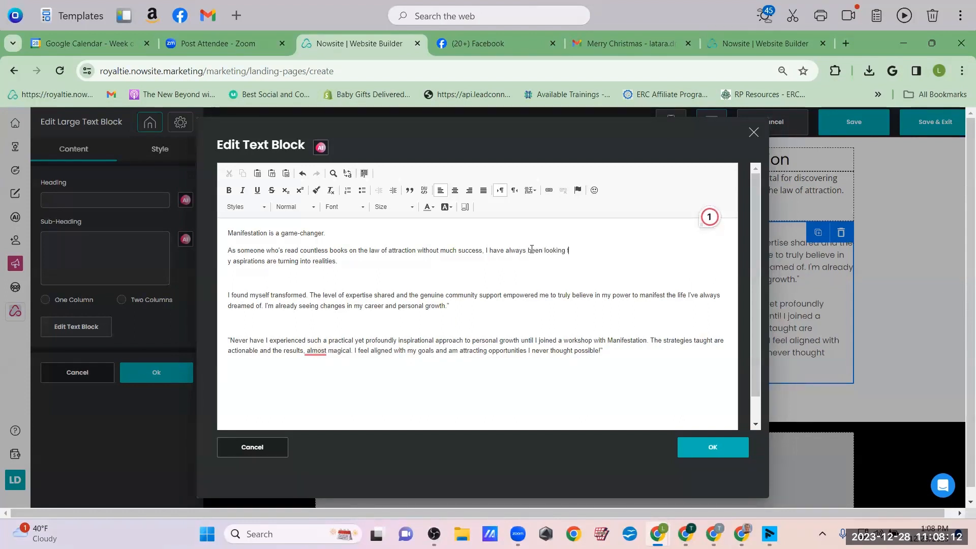
type("or rhethe answers.=")
left_click(227, 264)
type("When I ")
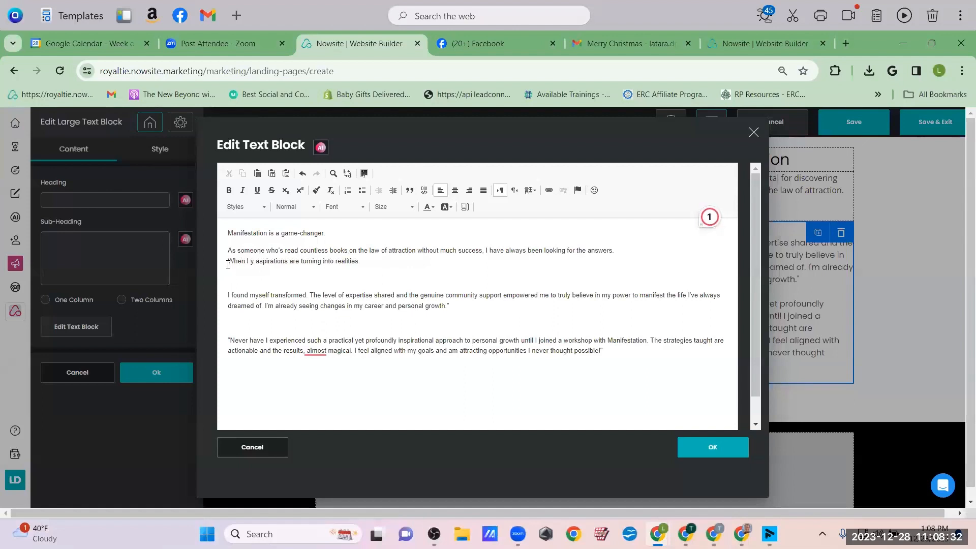
type("started ind")
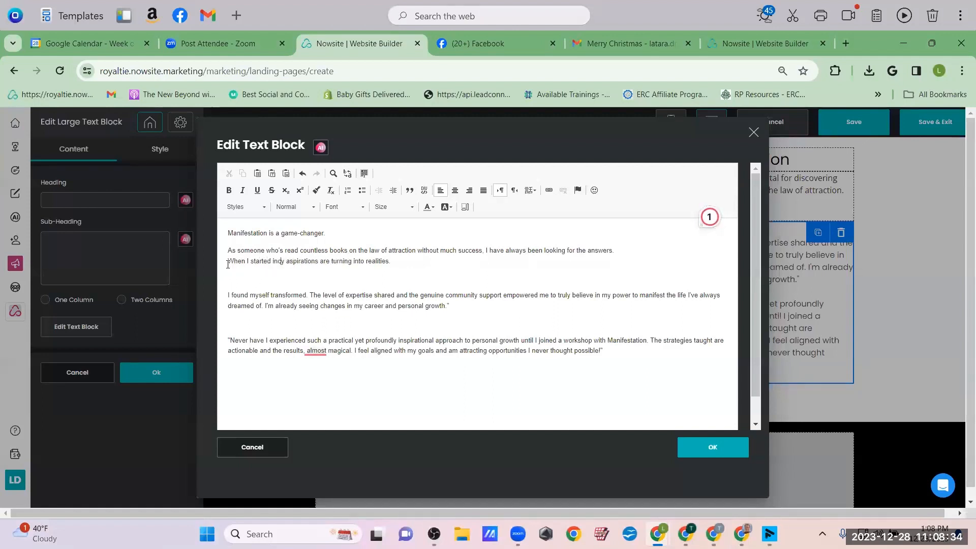
key("BackSpace")
type("corporatin")
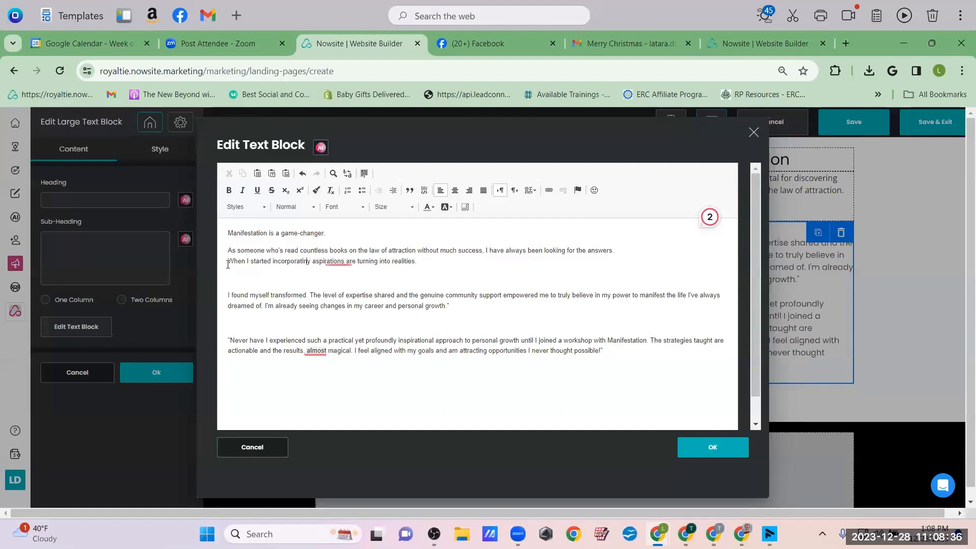
type("g some ")
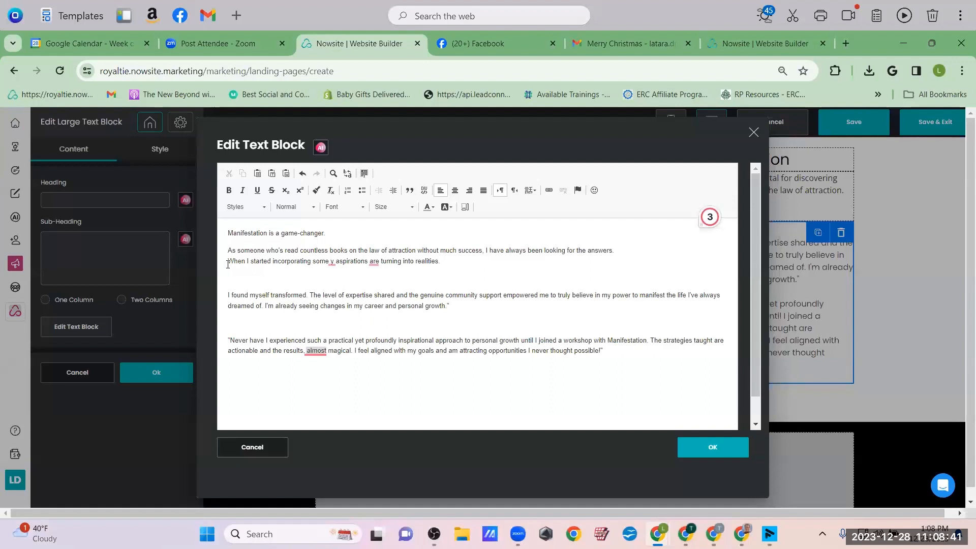
type("of my own ")
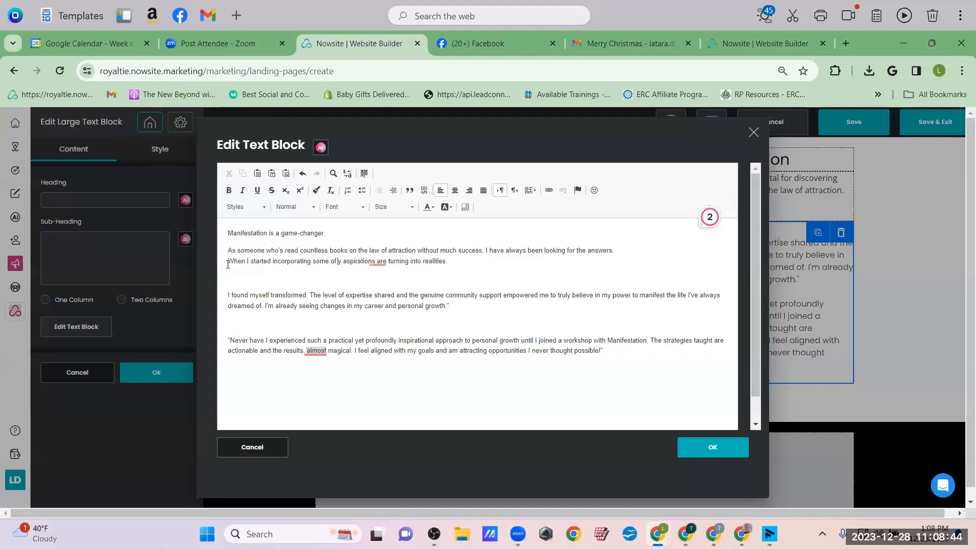
type("tech")
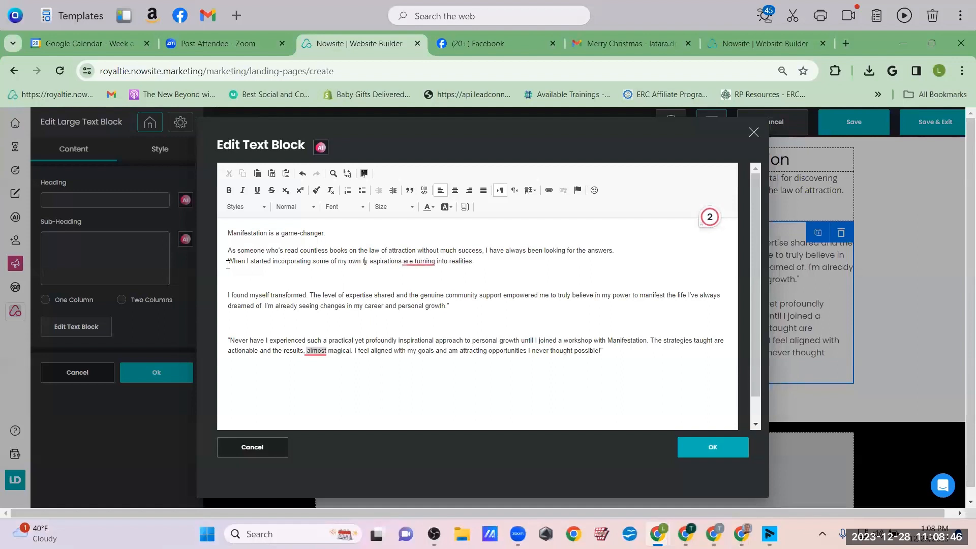
type("ni")
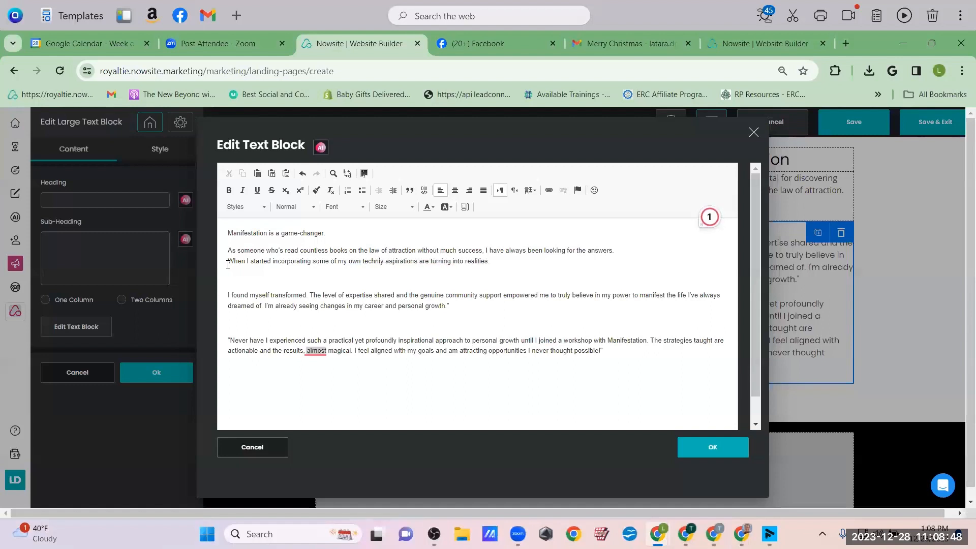
type("ques, ")
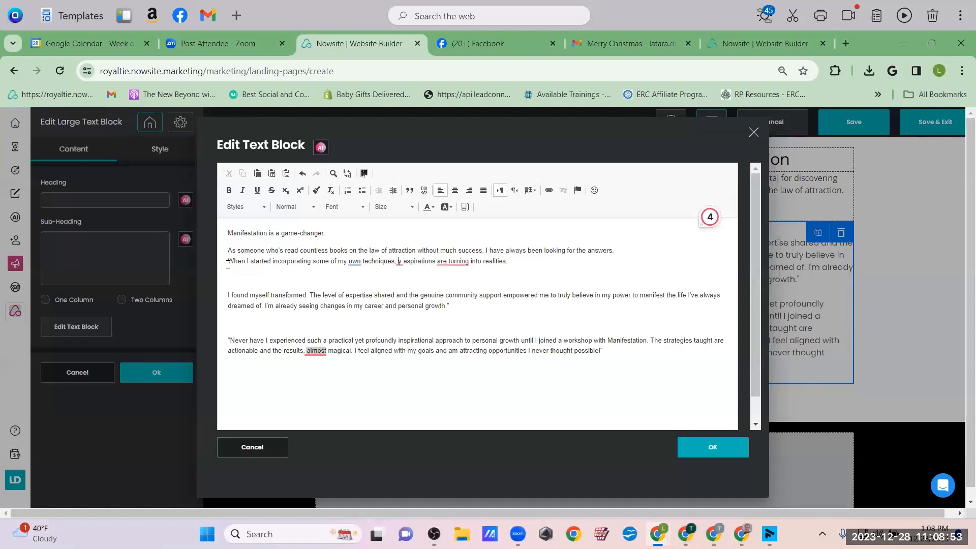
type("m")
mouse_move(448, 257)
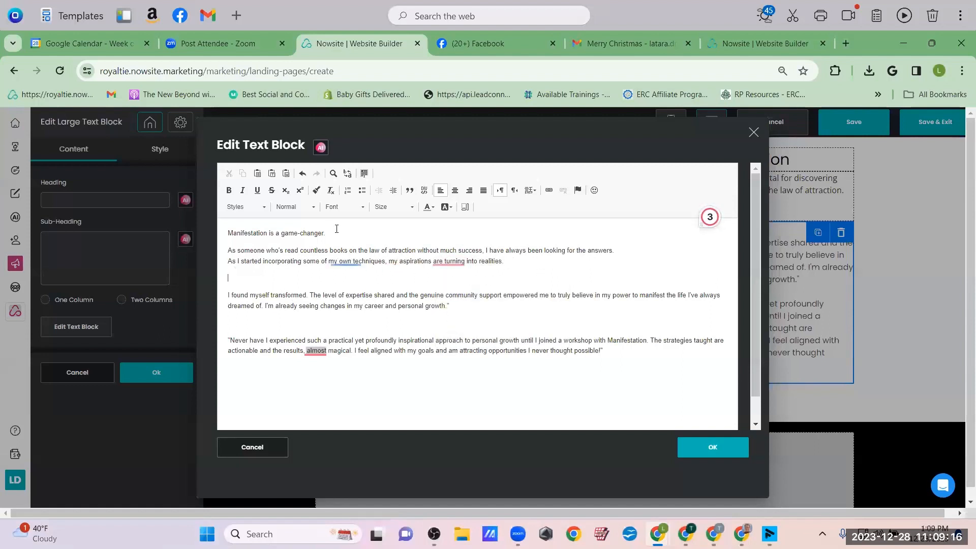
Add 'The problem is, so few have learned how to make it work for them effectively.' and start the next paragraph with 'After accidentally stumbling upon these little-known methods,'
left_click(335, 233)
type("The ")
type("problem is, so fu")
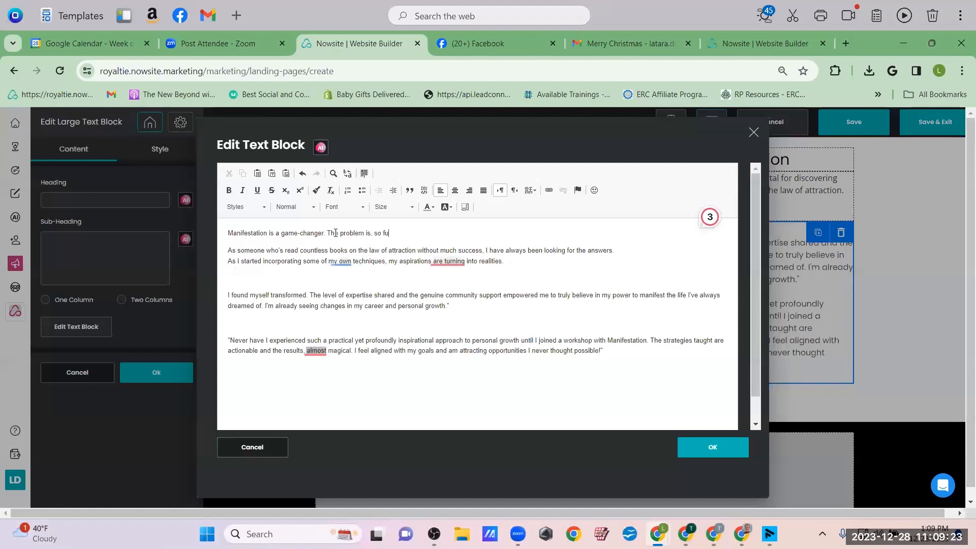
key("BackSpace")
type("ew have learned")
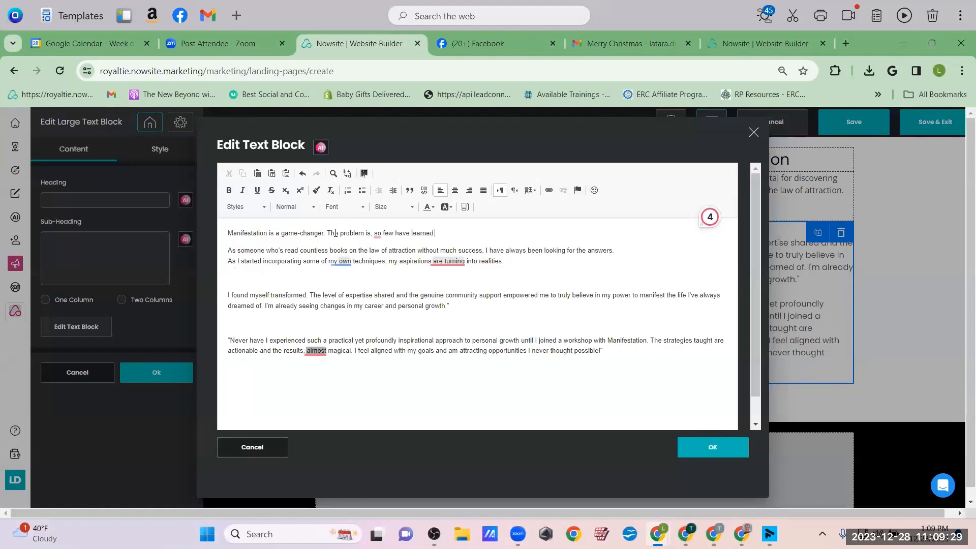
type(" how to make it ")
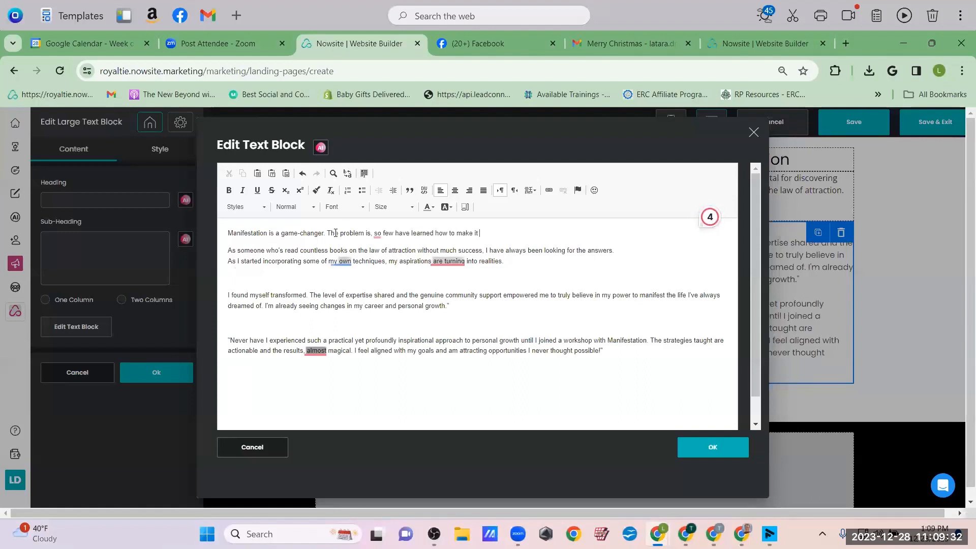
type("work for them effe")
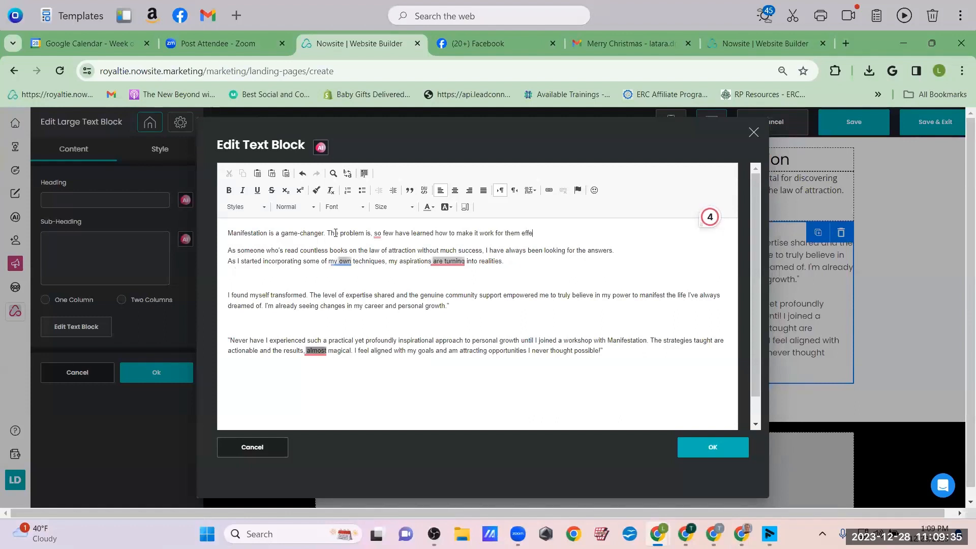
type("ctively.")
left_click(224, 297)
type("After ")
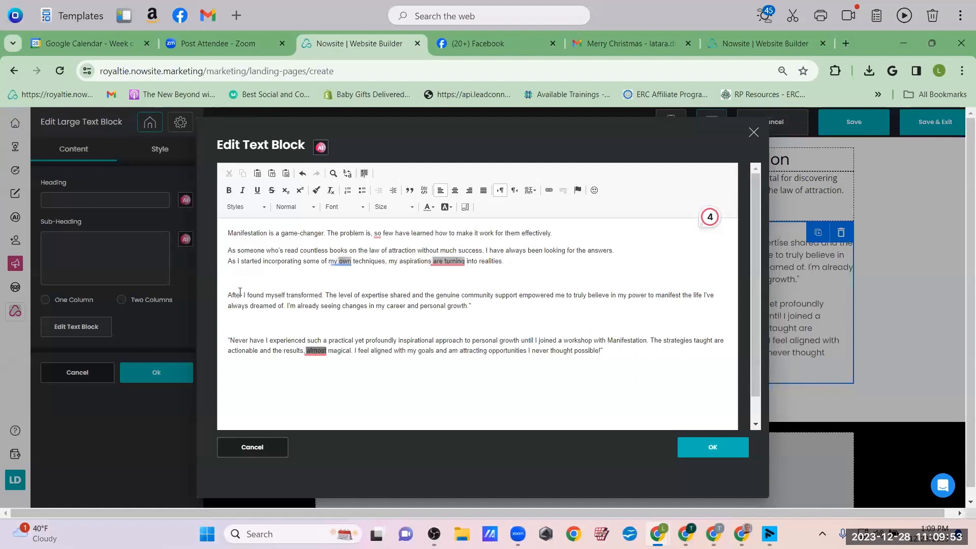
type("accidentally ")
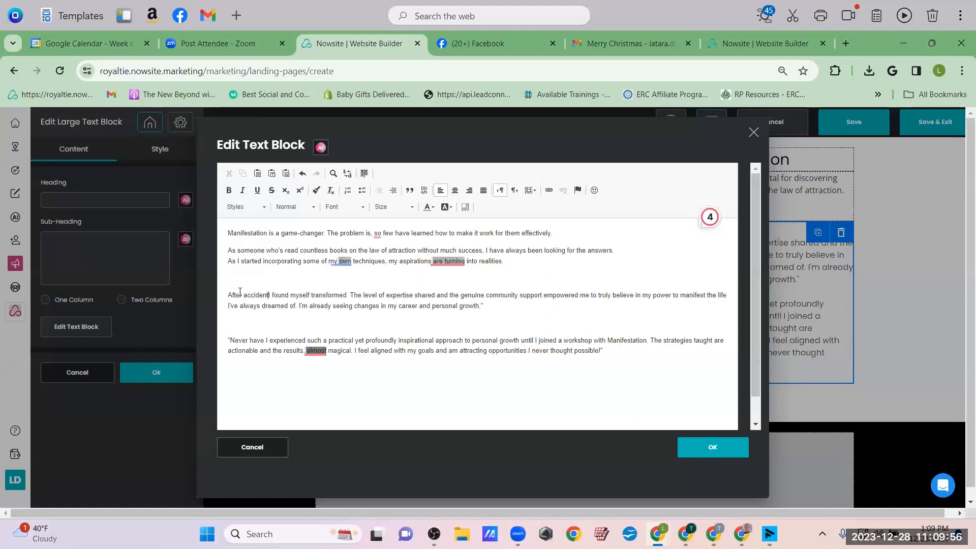
type("stumbl")
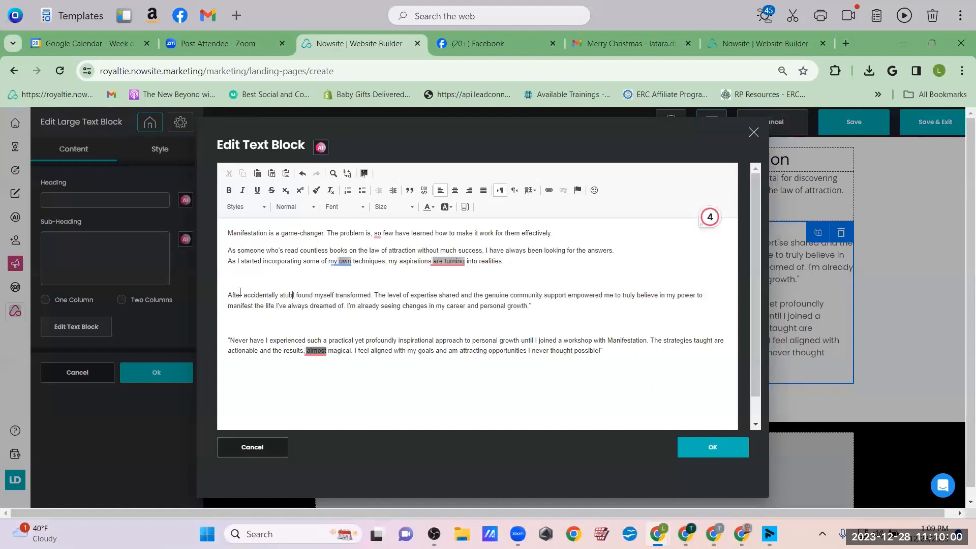
type("ing upon these")
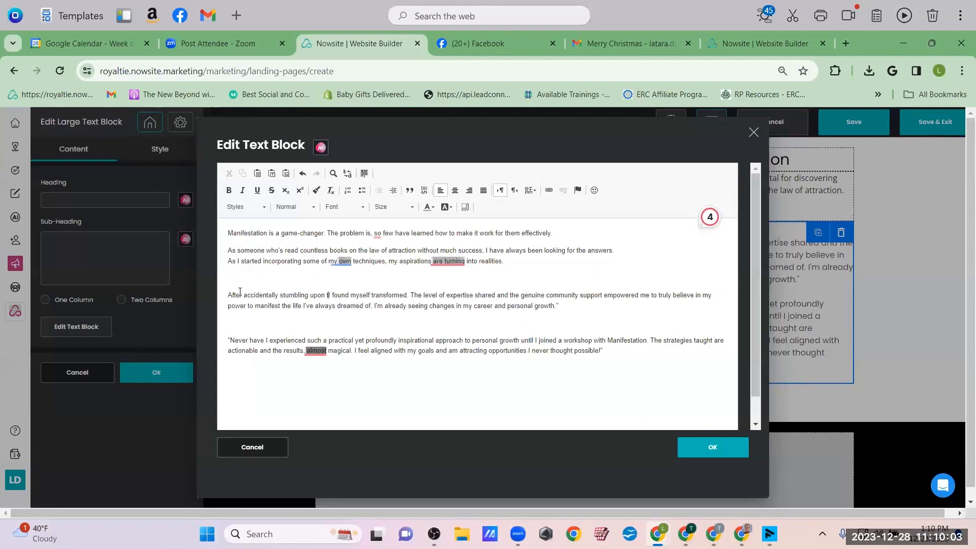
type(" little-k")
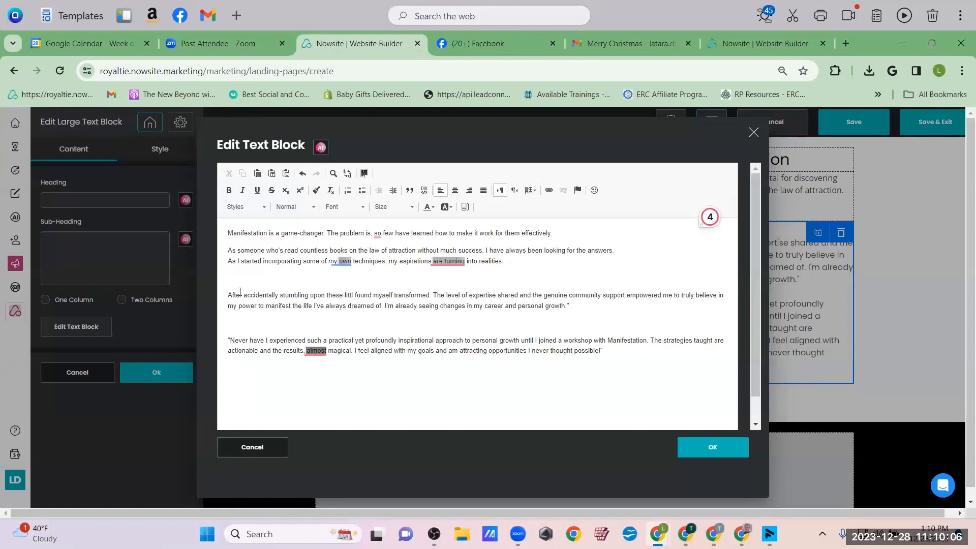
type("nown ")
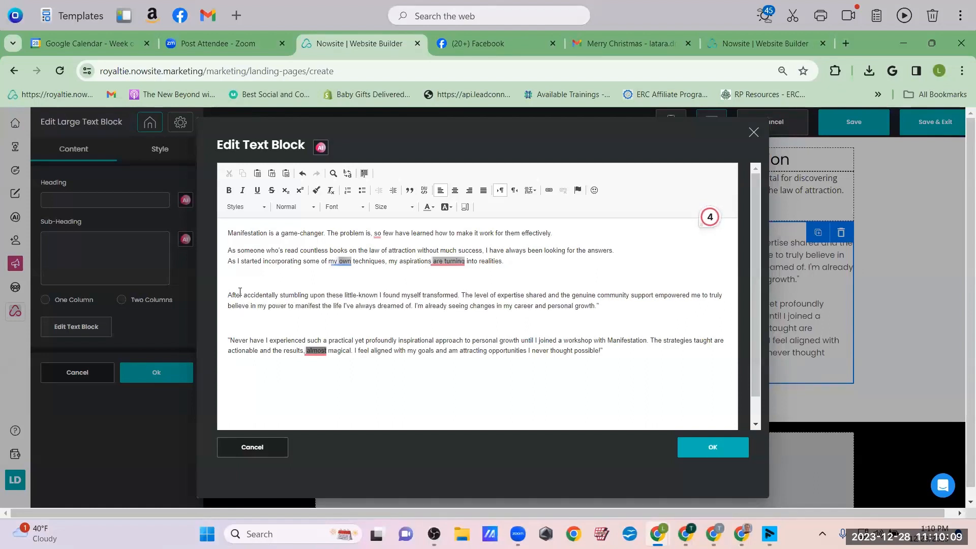
type("methods,")
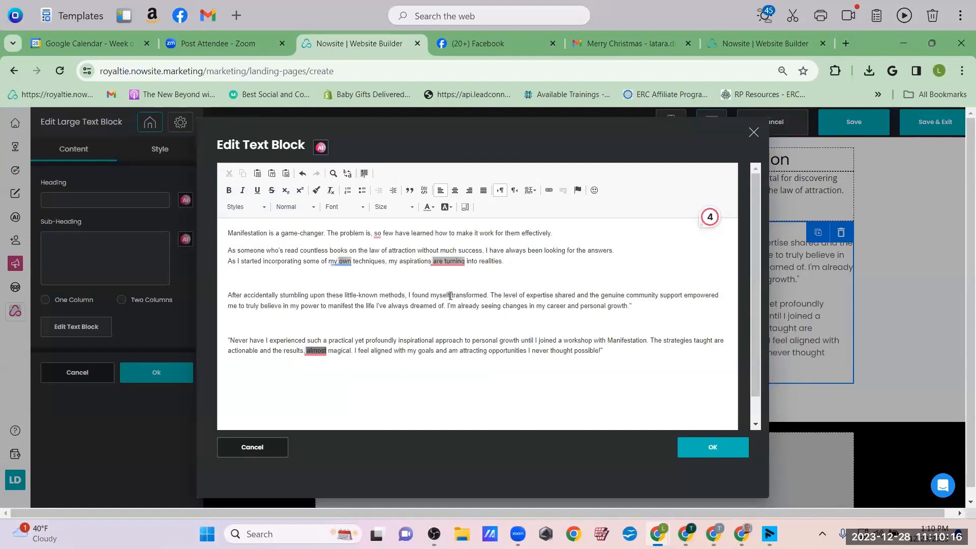
Change 'myself' to 'life' and replace the expertise phrase with 'Getting proven, real-world results'
left_click(451, 296)
key("BackSpace")
key("BackSpace")
key("BackSpace")
key("BackSpace")
type("life")
left_click(491, 296)
key("Return")
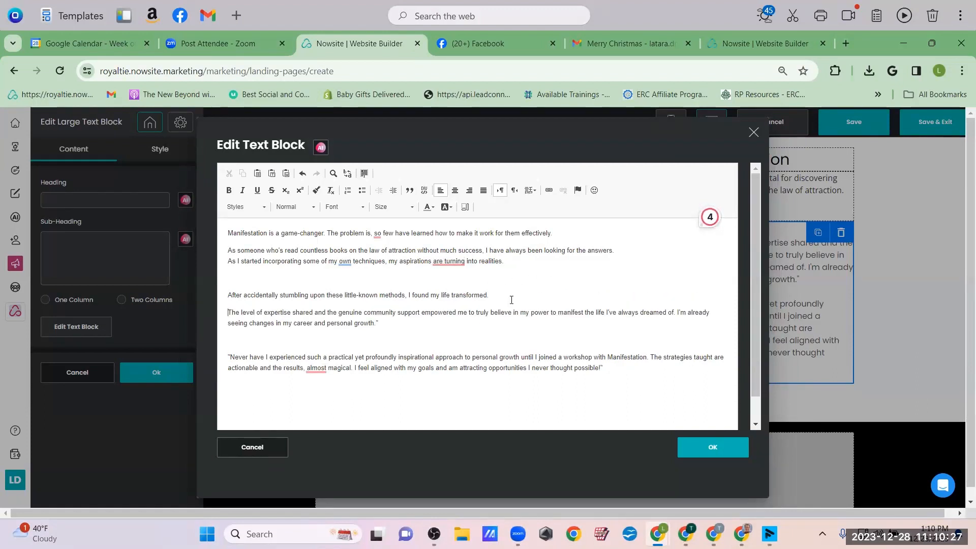
left_click_drag(421, 312, 217, 321)
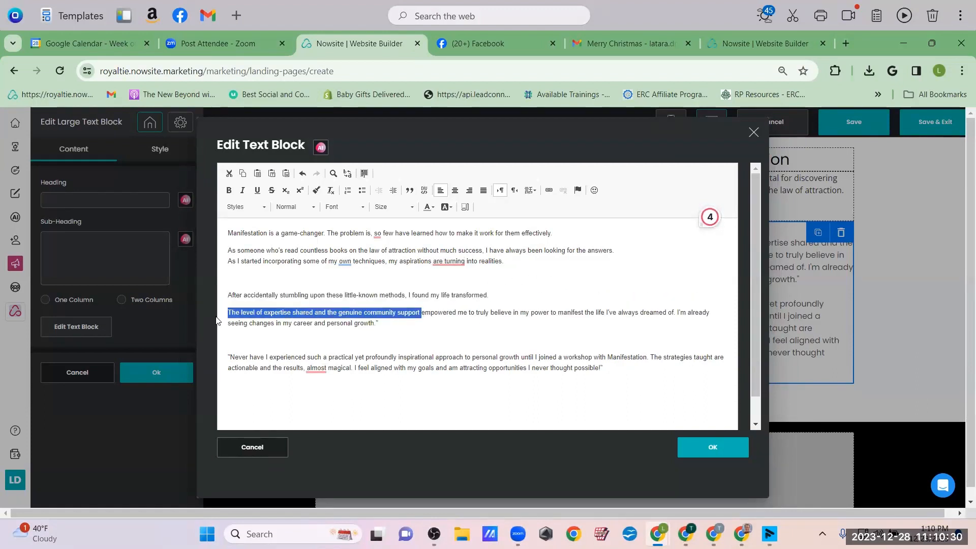
key("BackSpace")
type("The")
key("BackSpace")
key("BackSpace")
key("BackSpace")
type("Getting ")
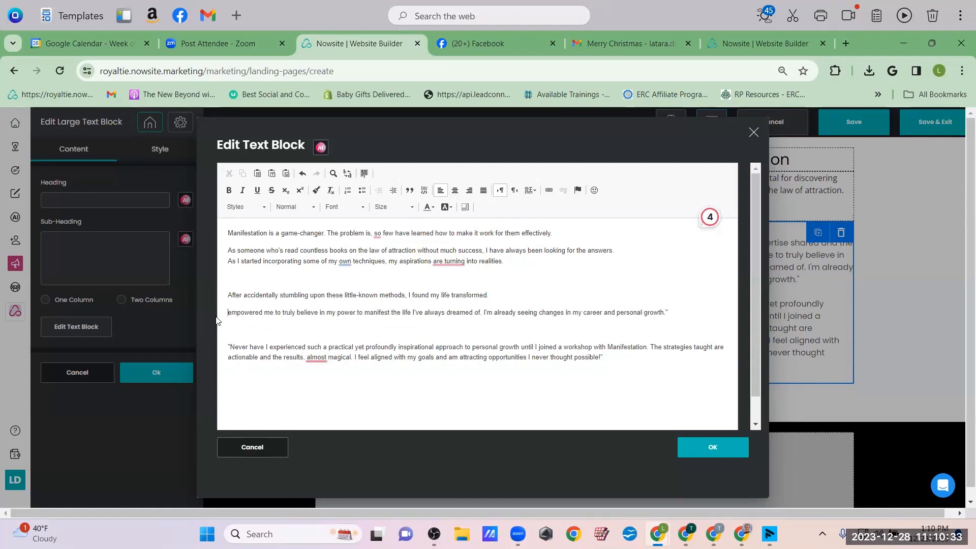
type("prove")
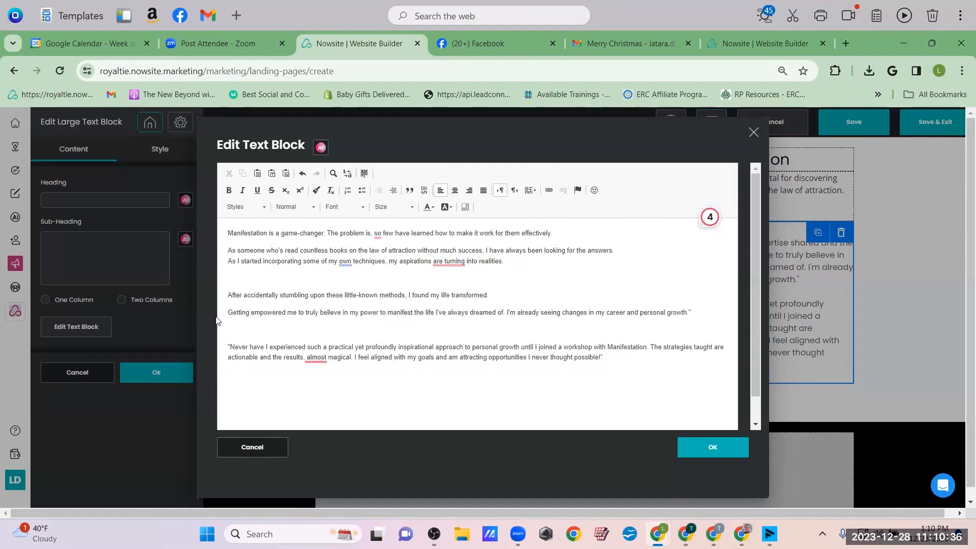
type("n, real-work")
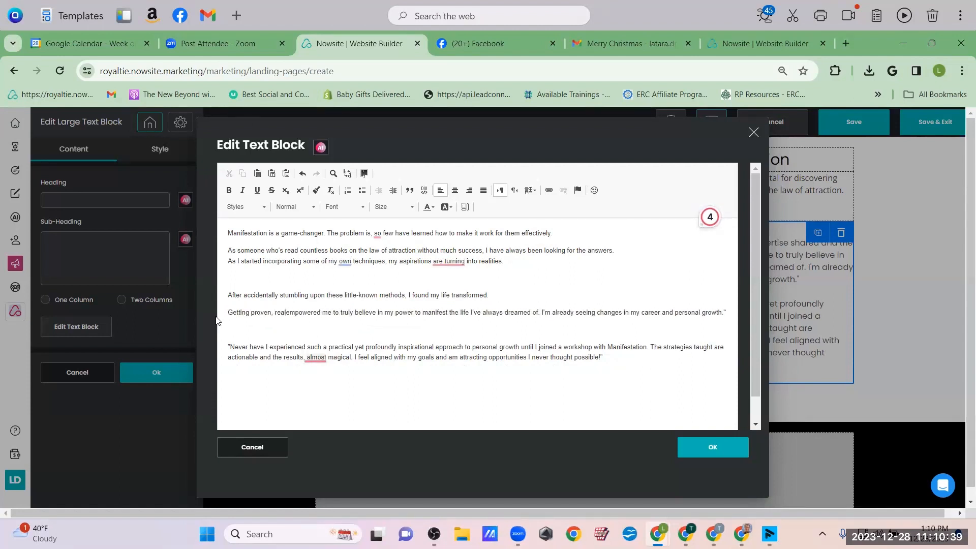
key("BackSpace")
type("ld results")
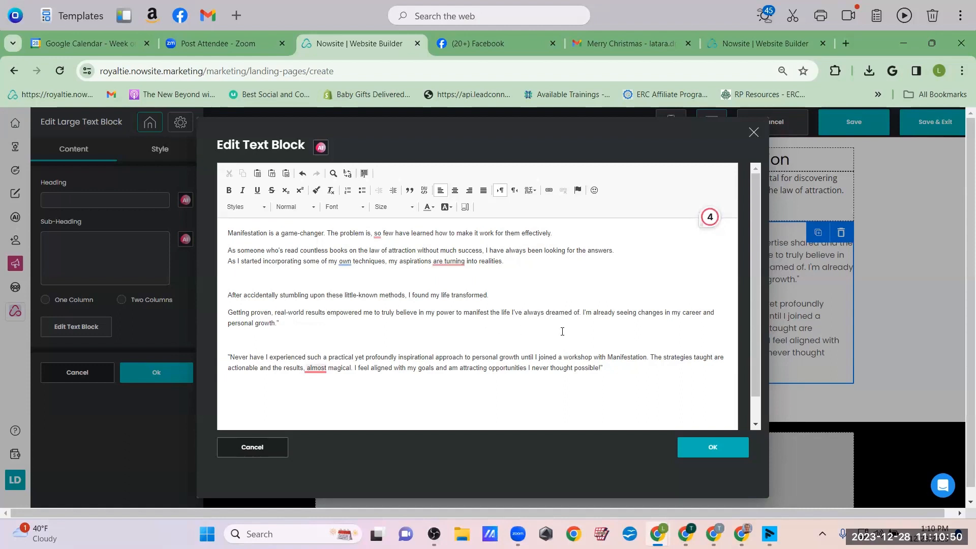
Delete the 'I'm already seeing changes' sentence and the empty lines above the workshop quote
left_click(583, 312)
key("Return")
left_click_drag(413, 285, 224, 279)
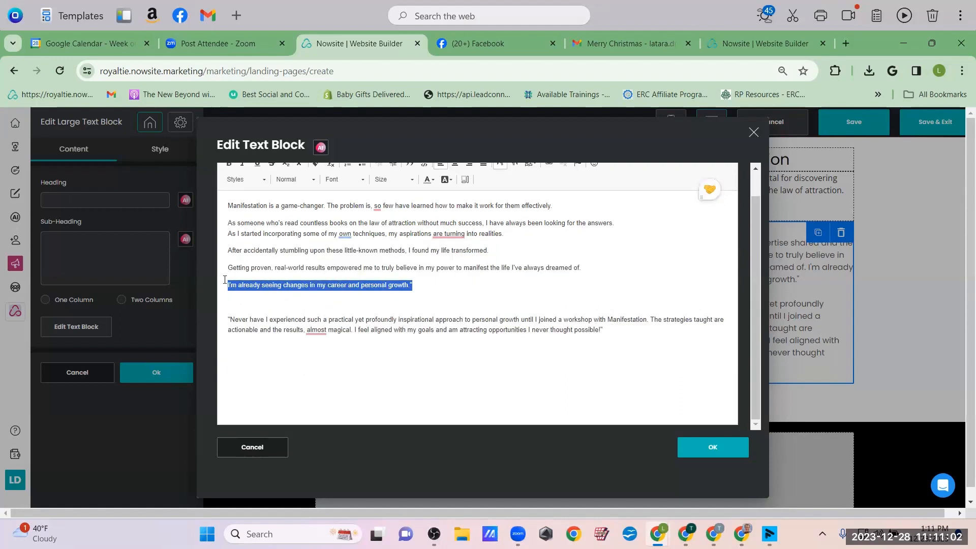
key("BackSpace")
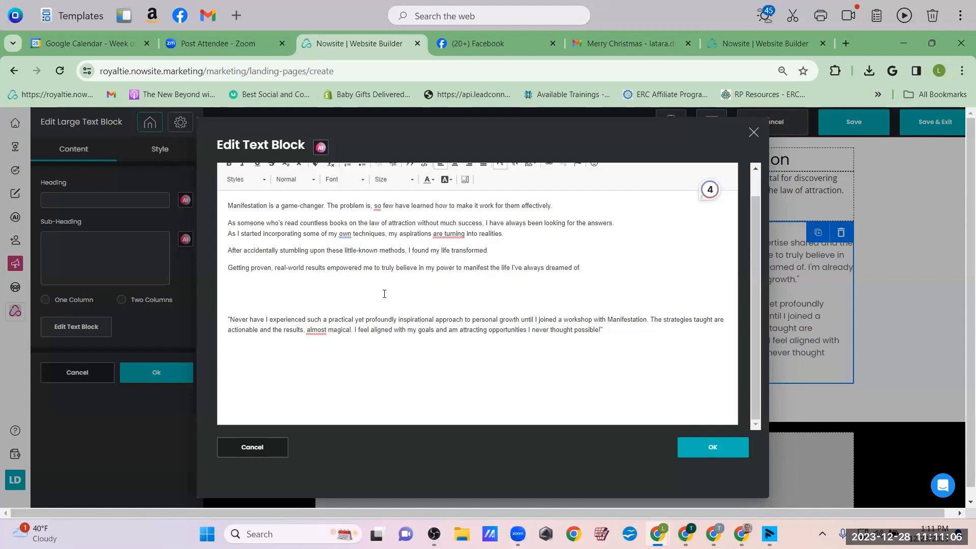
left_click(231, 321)
key("BackSpace")
key("BackSpace")
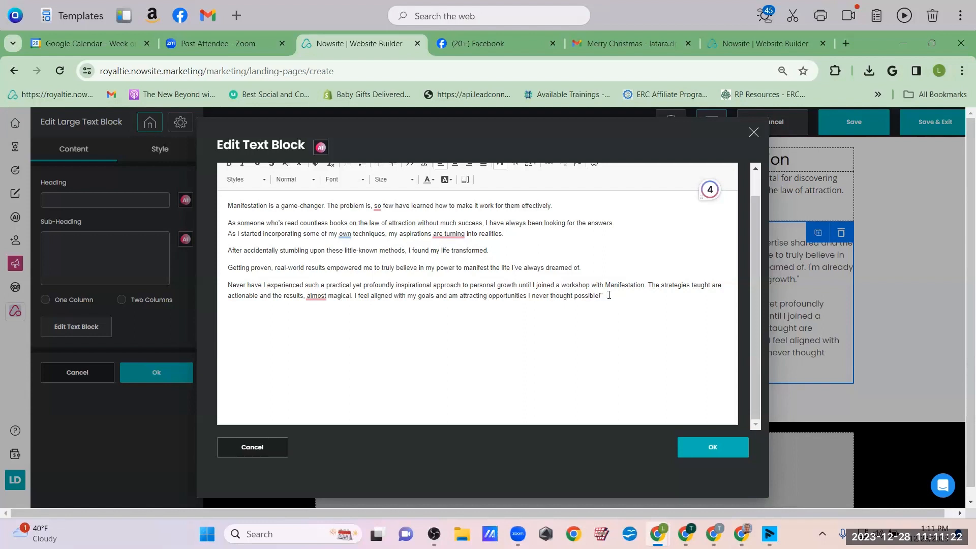
Start 'The strategies I will be revealing during this event' paragraph, split off 'I feel aligned', and apply the text
left_click(649, 283)
key("Return")
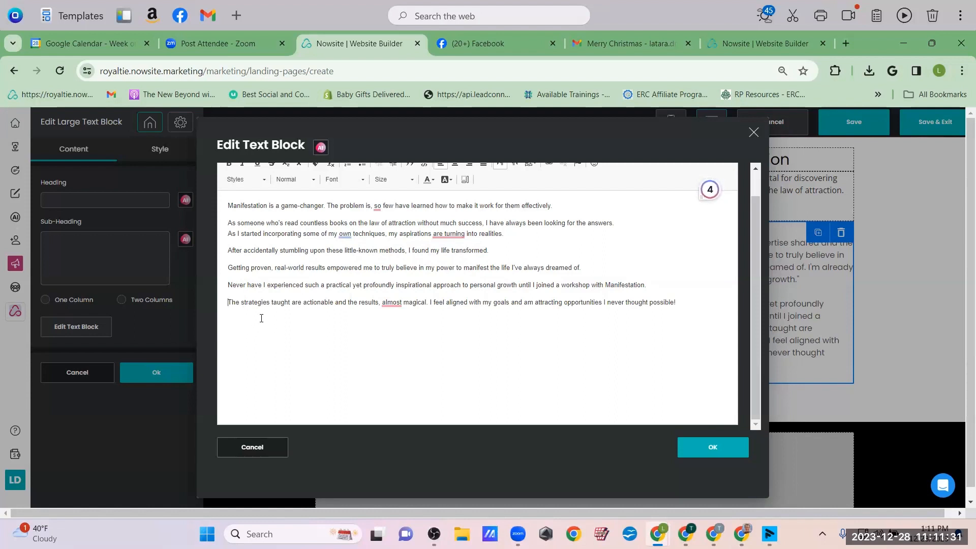
left_click_drag(292, 303, 271, 304)
type("I will be rev")
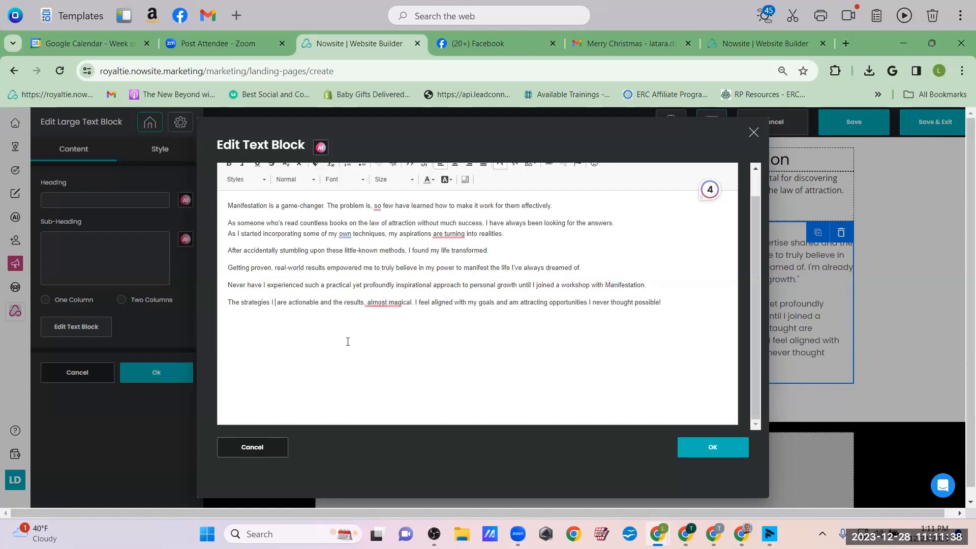
type("ealing")
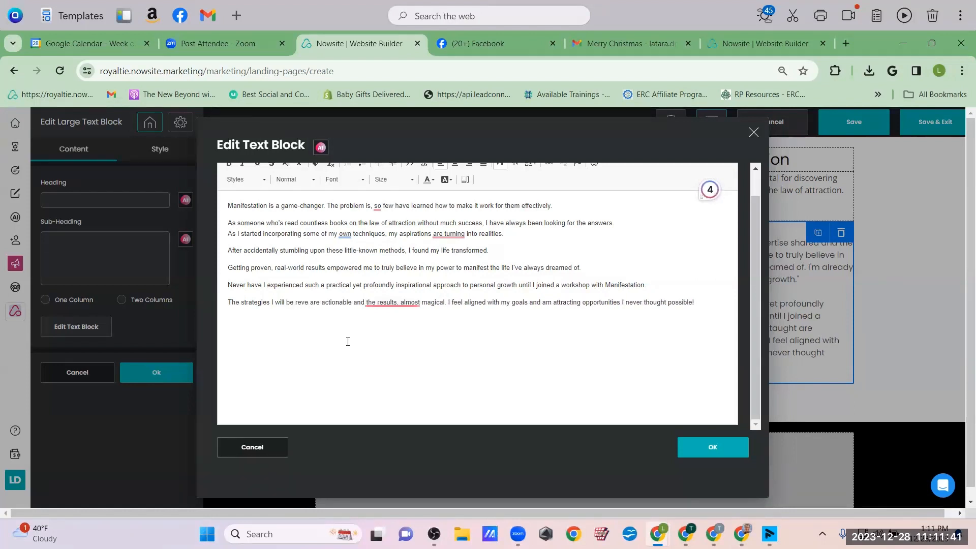
type(" during this event are ac")
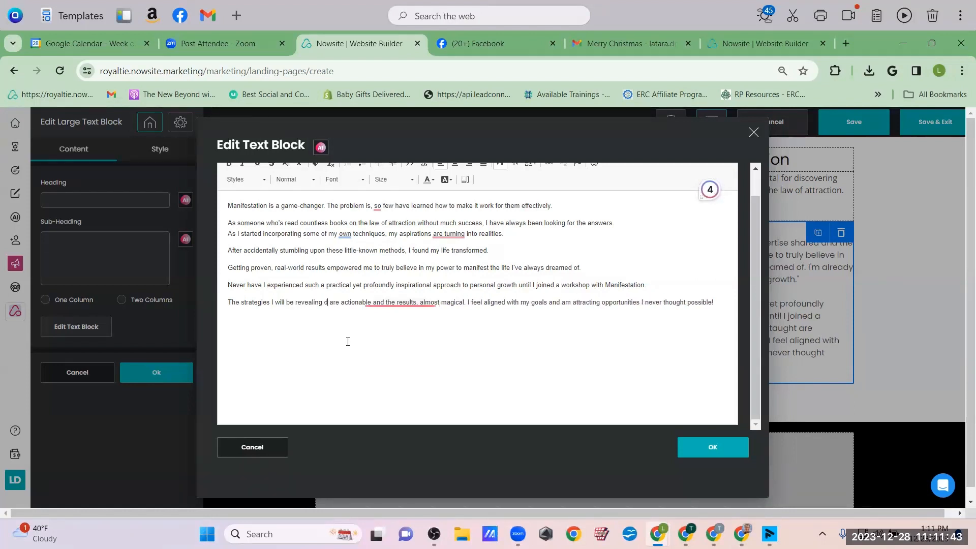
type("t")
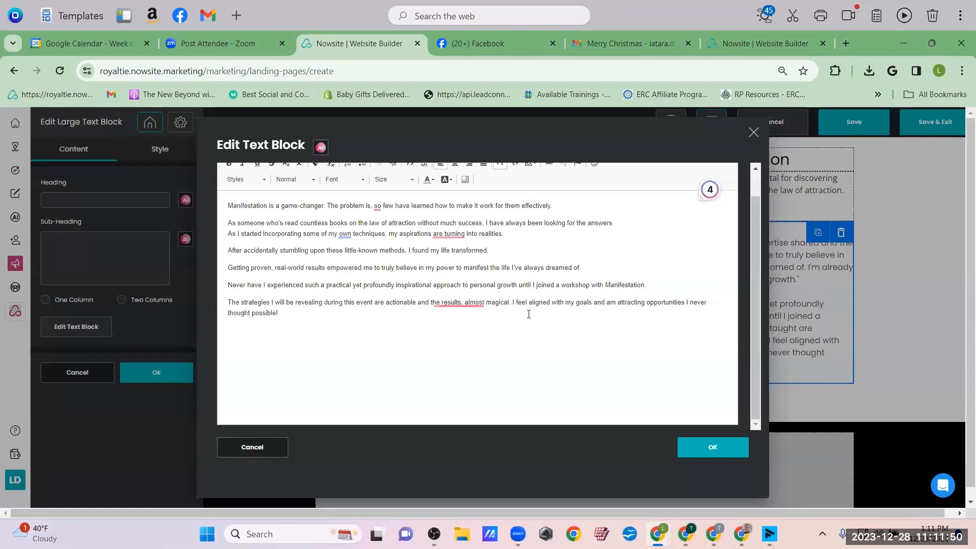
left_click(512, 303)
key("Return")
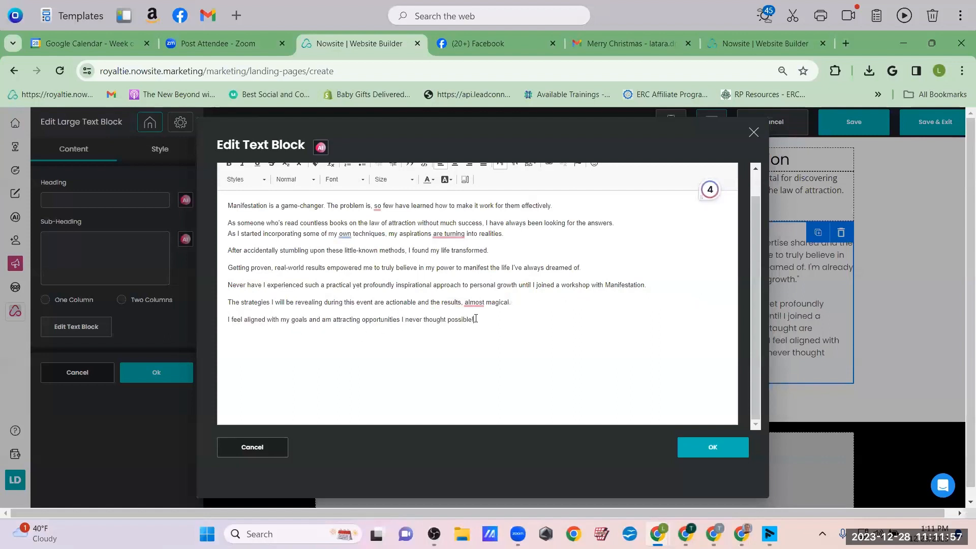
left_click_drag(644, 285, 203, 290)
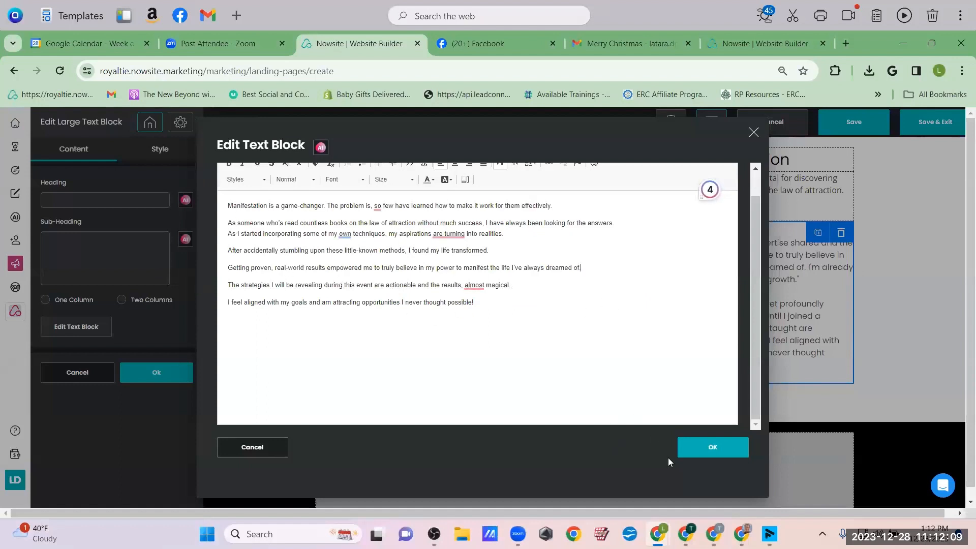
left_click(702, 446)
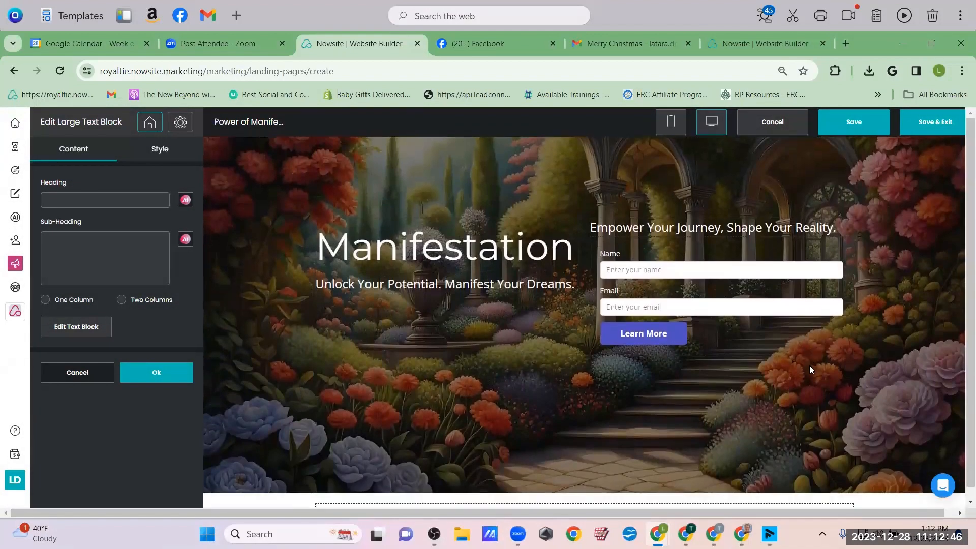
Move the Power of Manifestation intro text up beneath the webinar headline
scroll(810, 369, "down", 4)
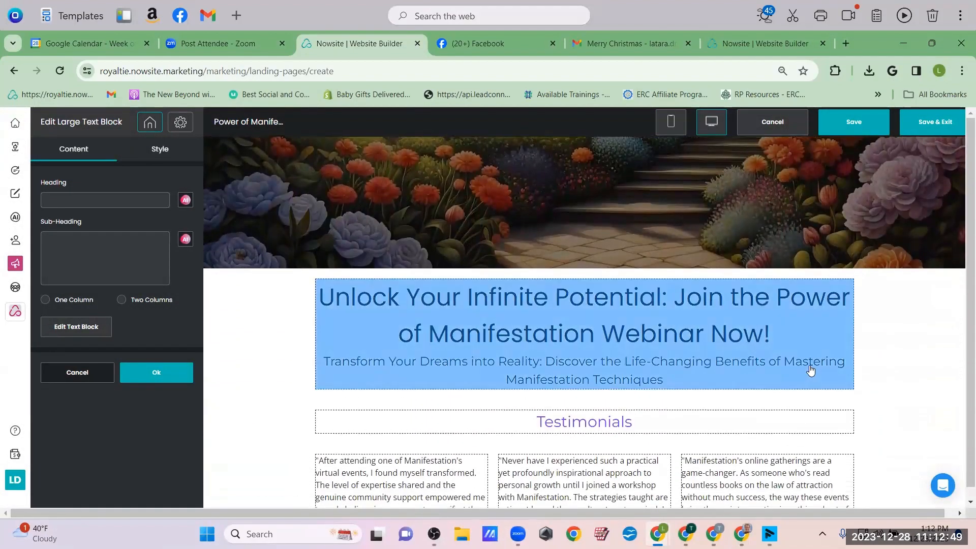
scroll(811, 370, "up", 5)
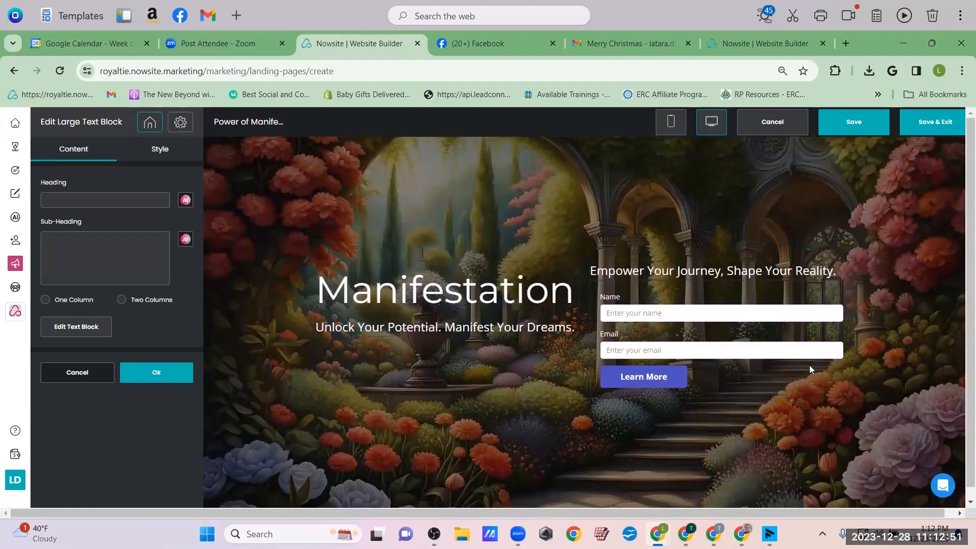
scroll(810, 369, "down", 6)
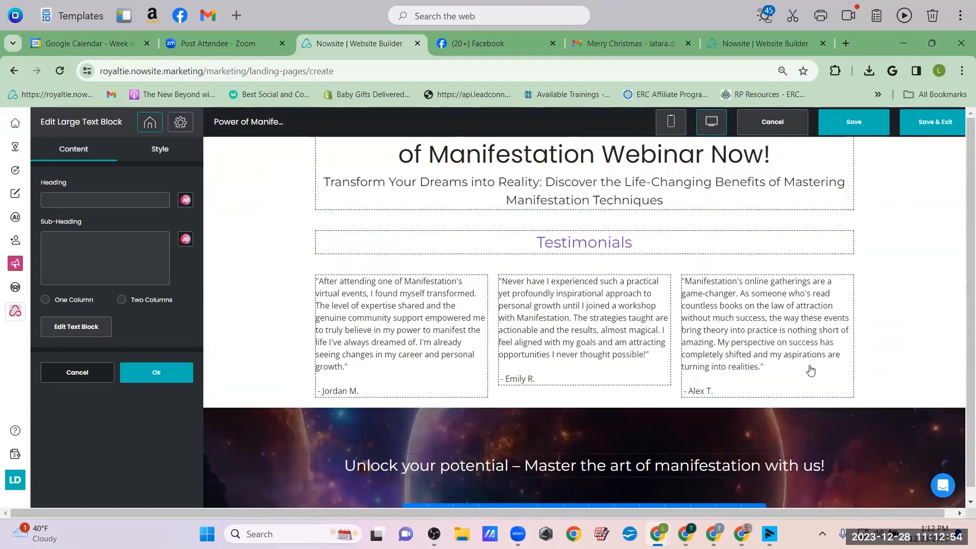
scroll(921, 268, "down", 3)
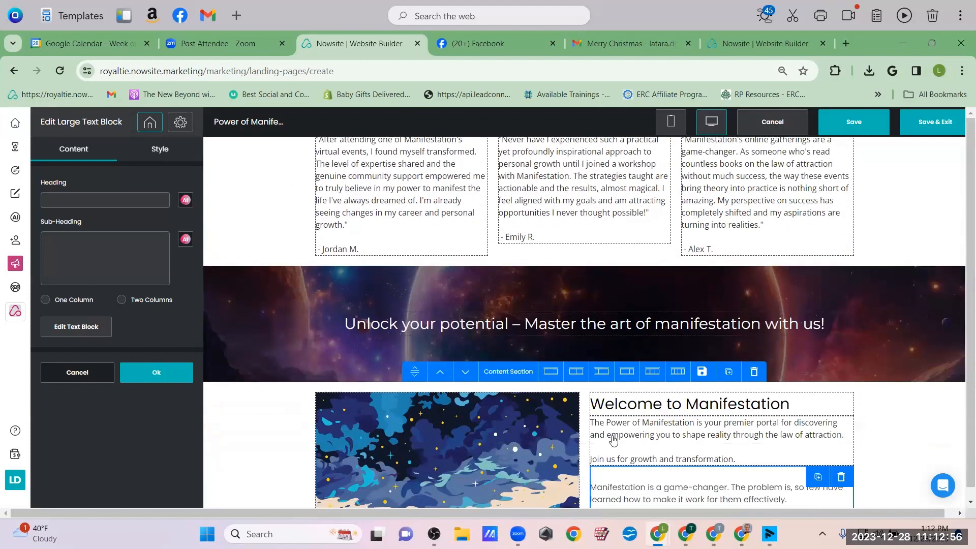
left_click(705, 450)
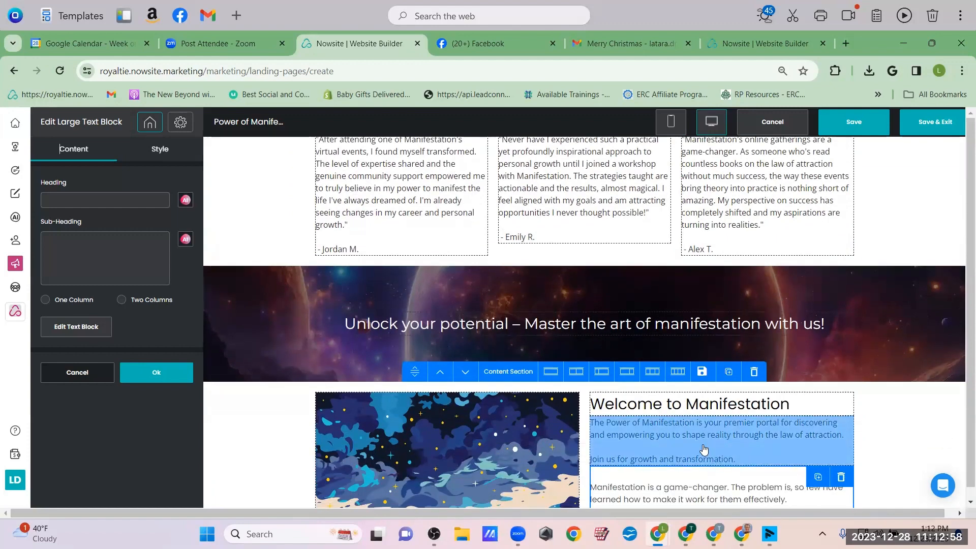
left_click_drag(705, 449, 564, 326)
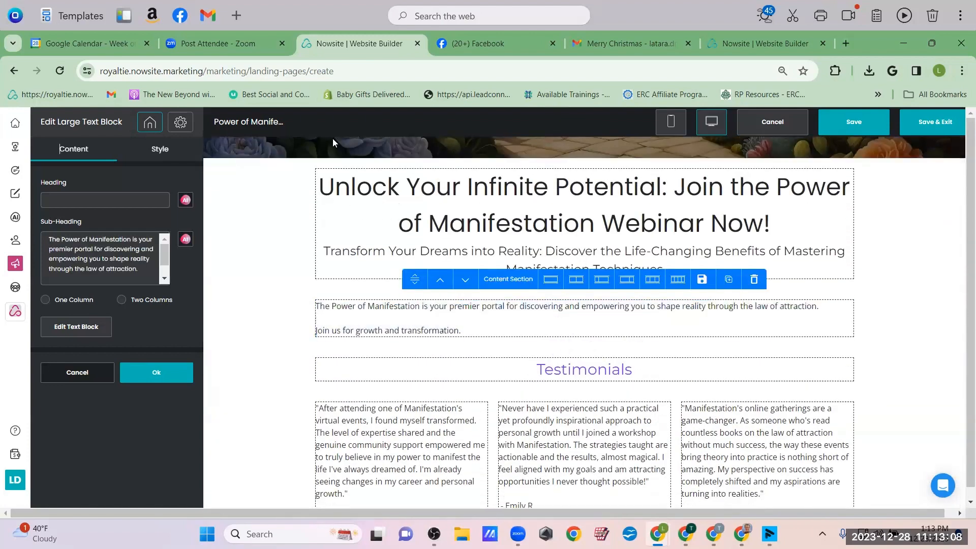
Delete the testimonial quotes section and the Testimonials heading section
scroll(710, 402, "down", 2)
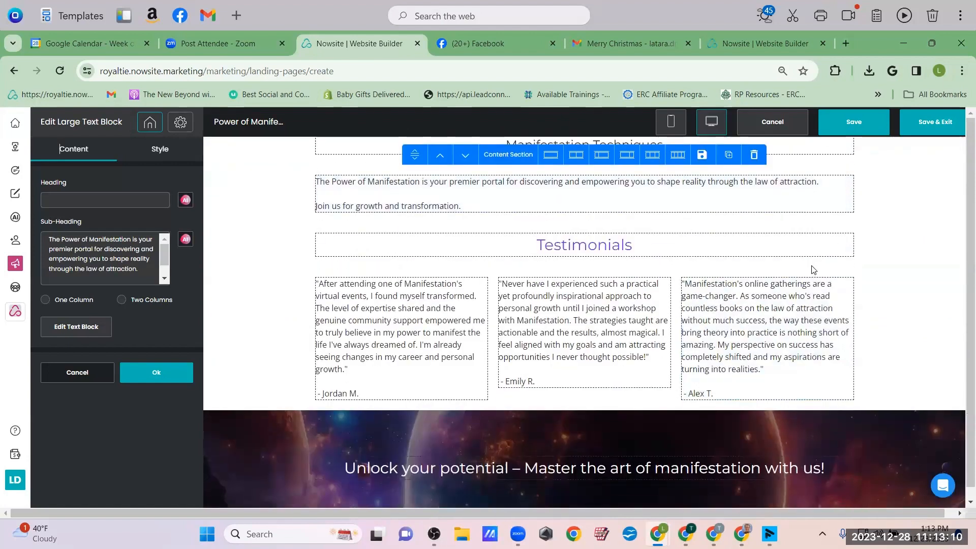
left_click(919, 285)
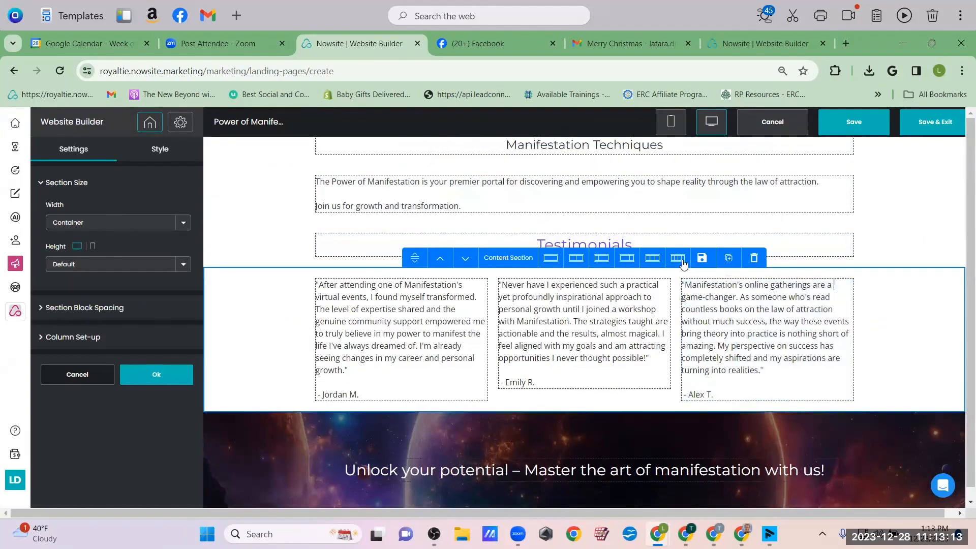
left_click(754, 258)
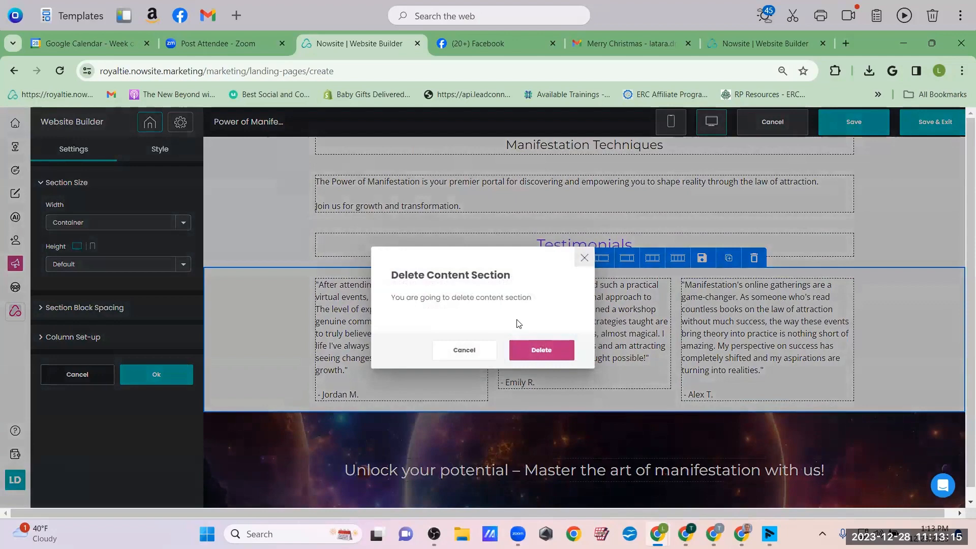
left_click(531, 351)
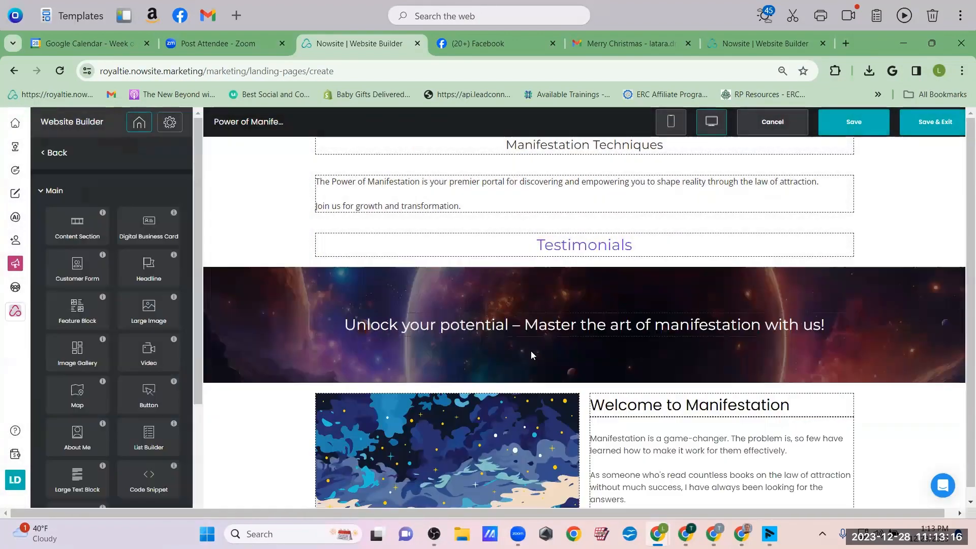
left_click(883, 245)
left_click(755, 214)
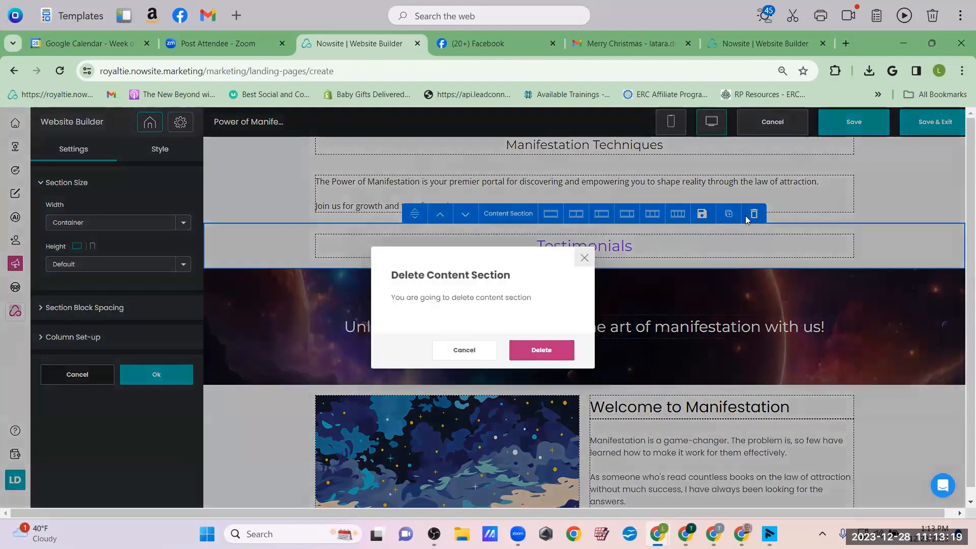
left_click(542, 351)
left_click(801, 365)
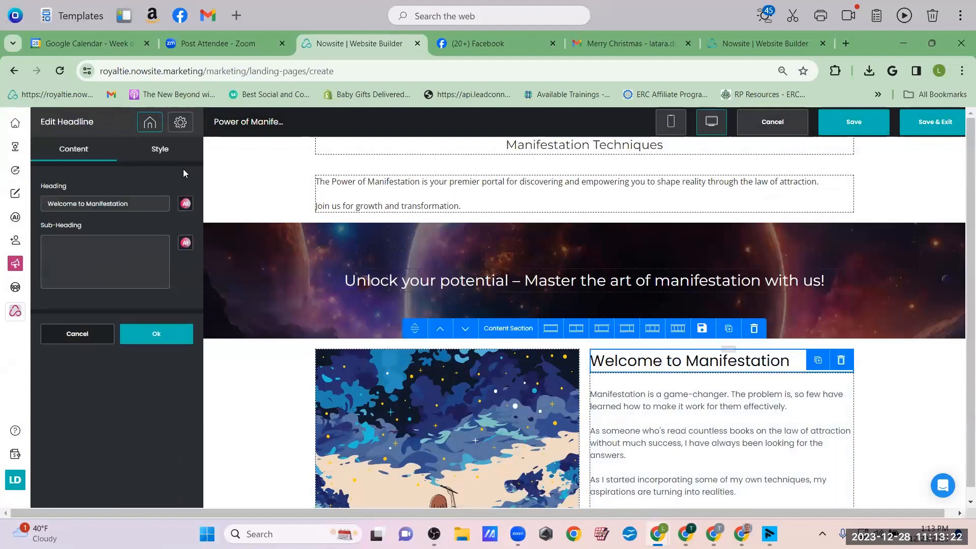
Colour the Welcome to Manifestation heading text purple #800e83 in the Heading style settings
left_click(158, 151)
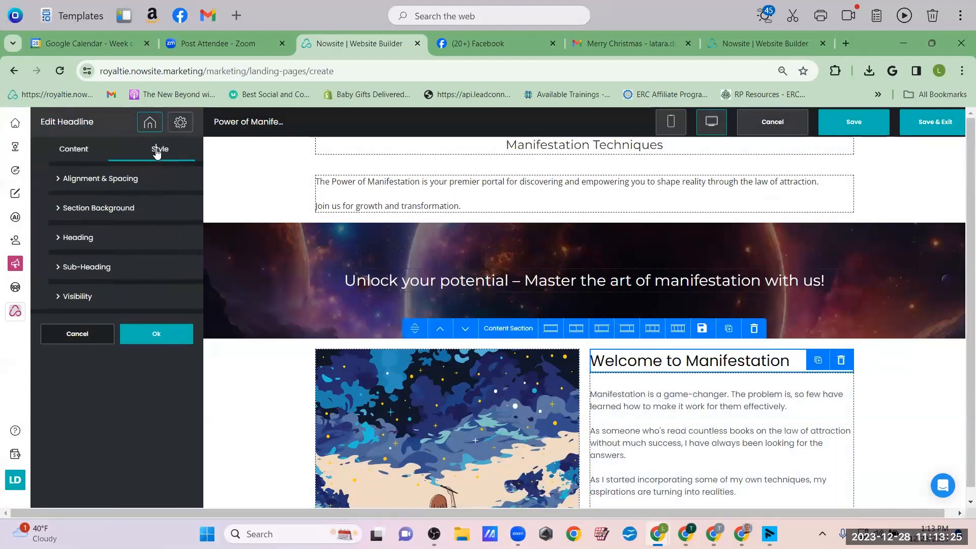
left_click(60, 239)
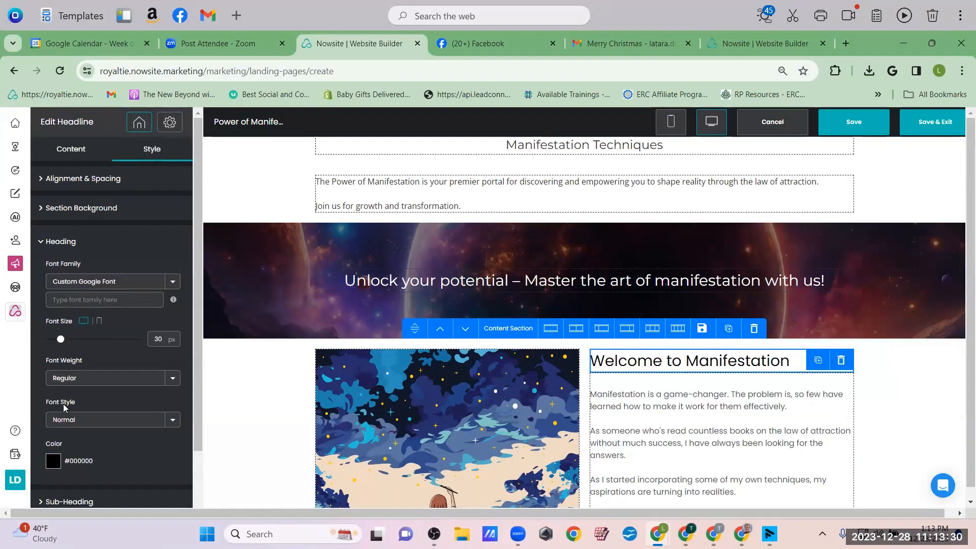
scroll(64, 404, "down", 2)
left_click(53, 391)
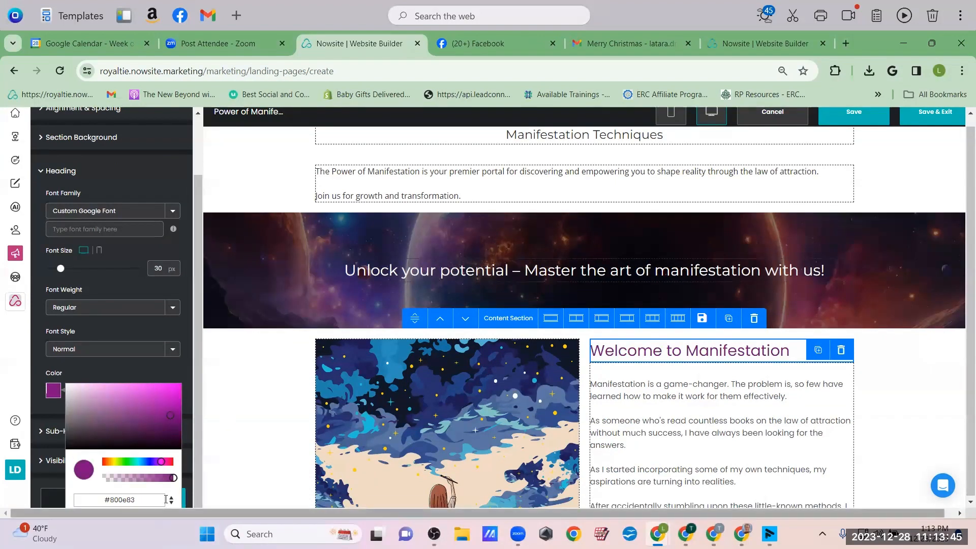
key("ctrl+minus")
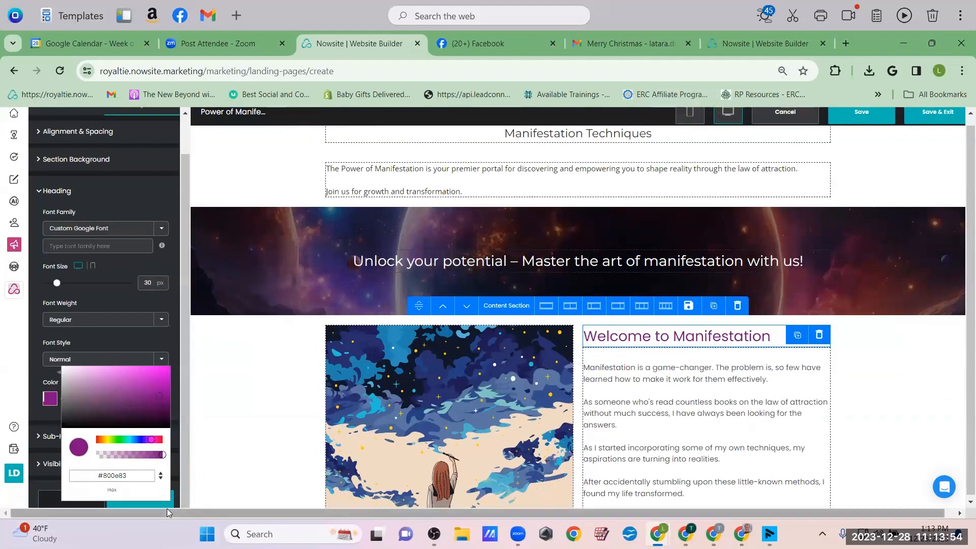
left_click(213, 466)
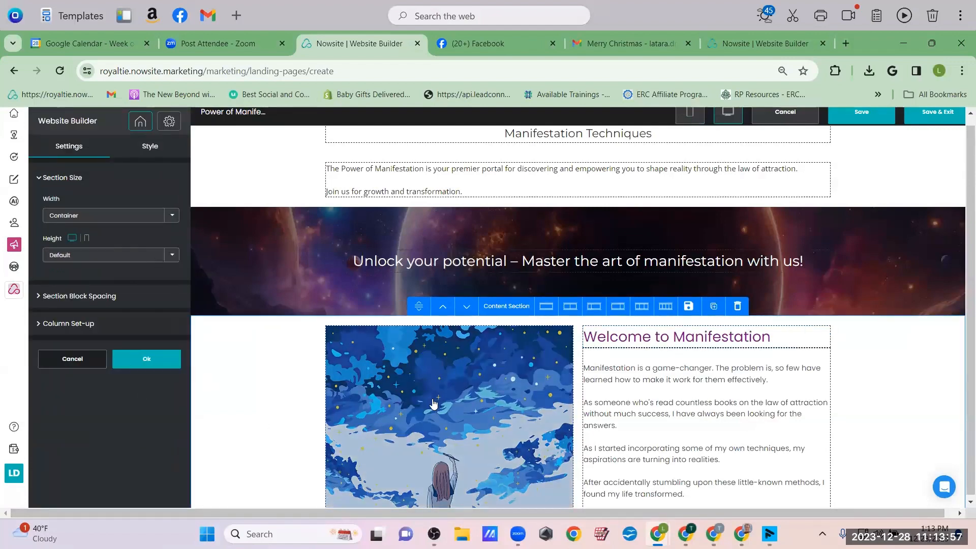
left_click(677, 337)
Replace 'Unlock' with 'Tap Into' in the webinar headline
left_click(117, 319)
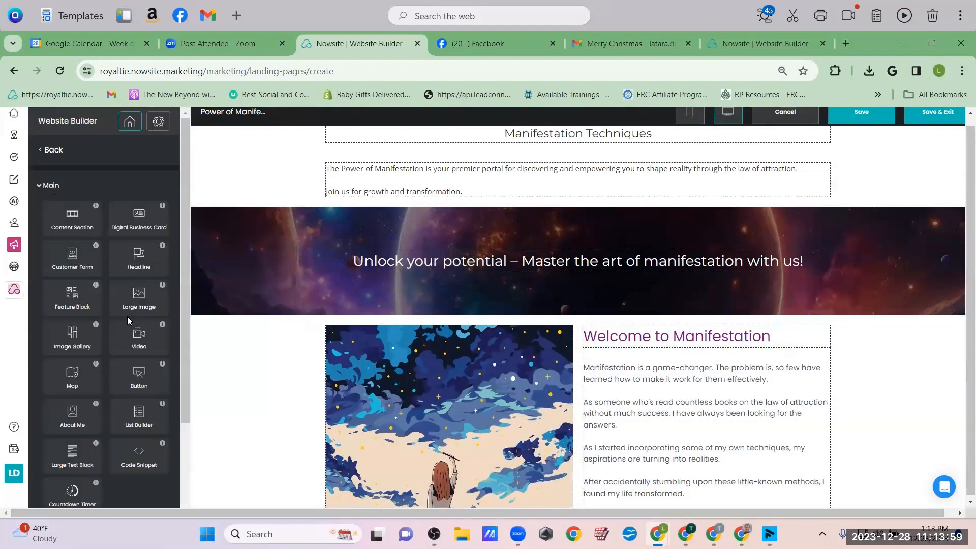
scroll(765, 355, "up", 2)
scroll(764, 355, "up", 10)
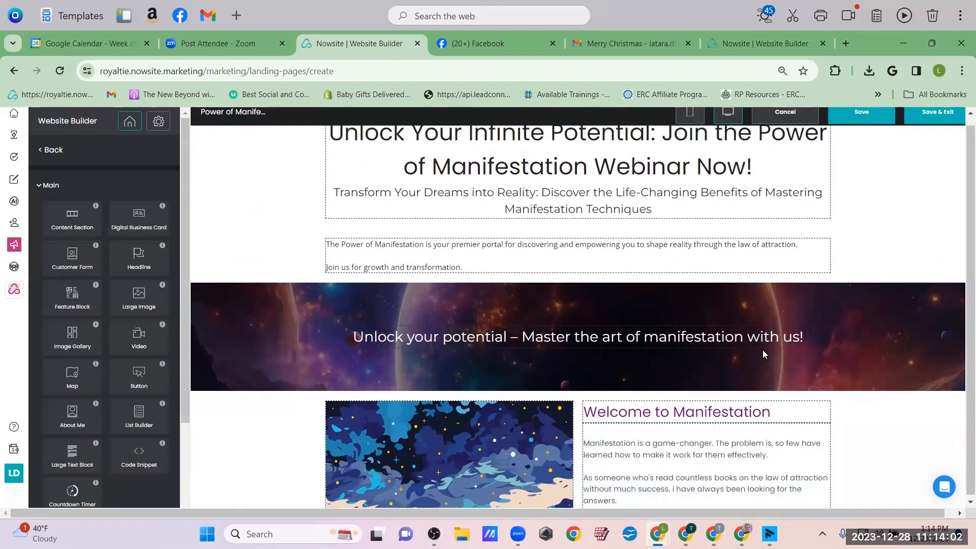
scroll(764, 355, "down", 10)
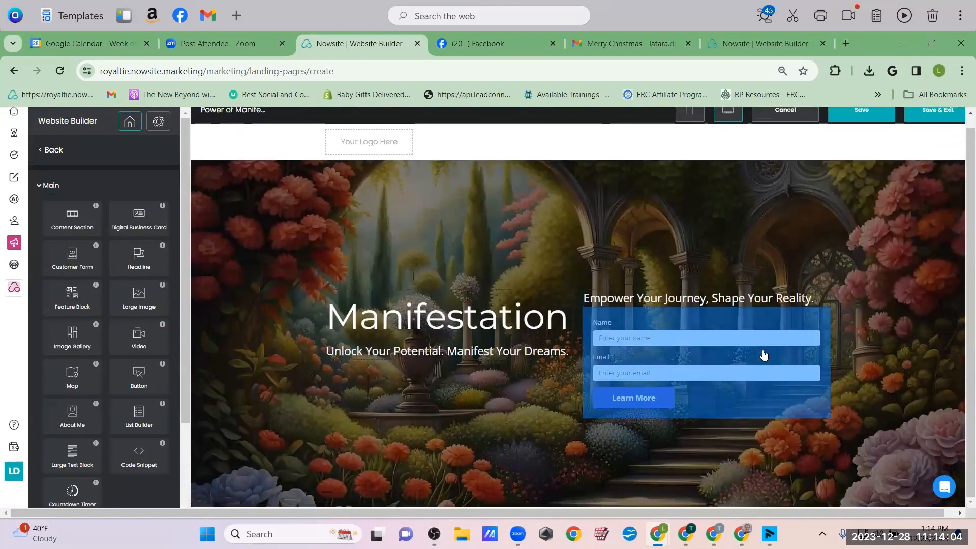
scroll(764, 355, "up", 5)
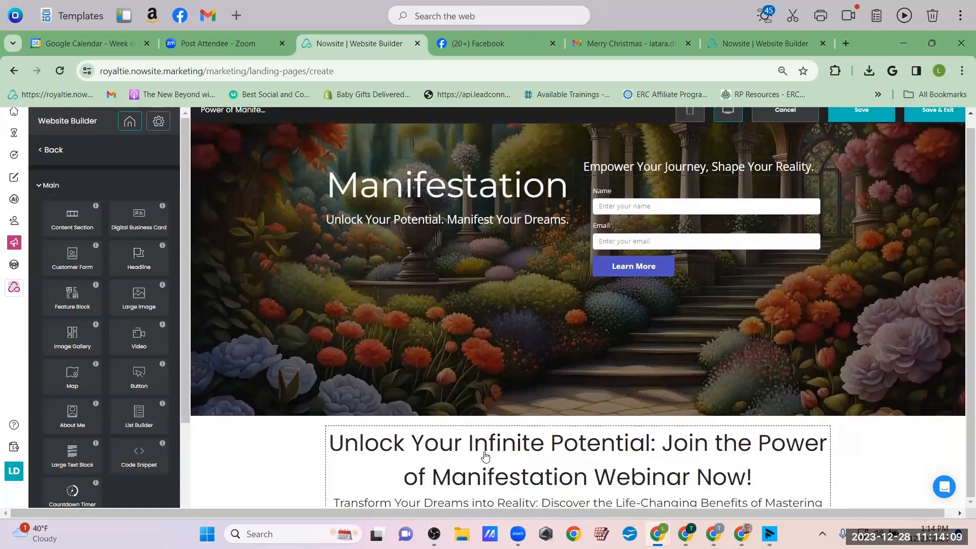
scroll(505, 460, "down", 3)
left_click(392, 319)
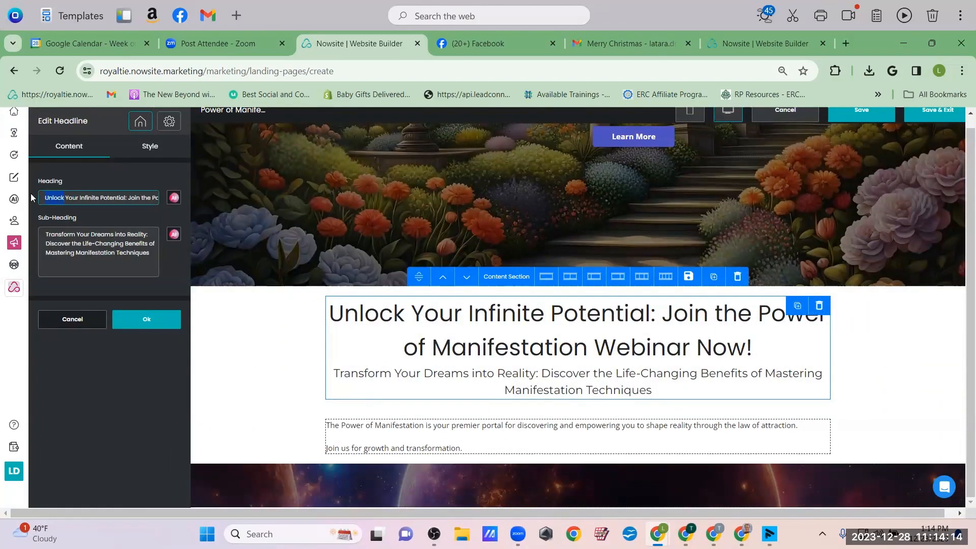
type("Tap")
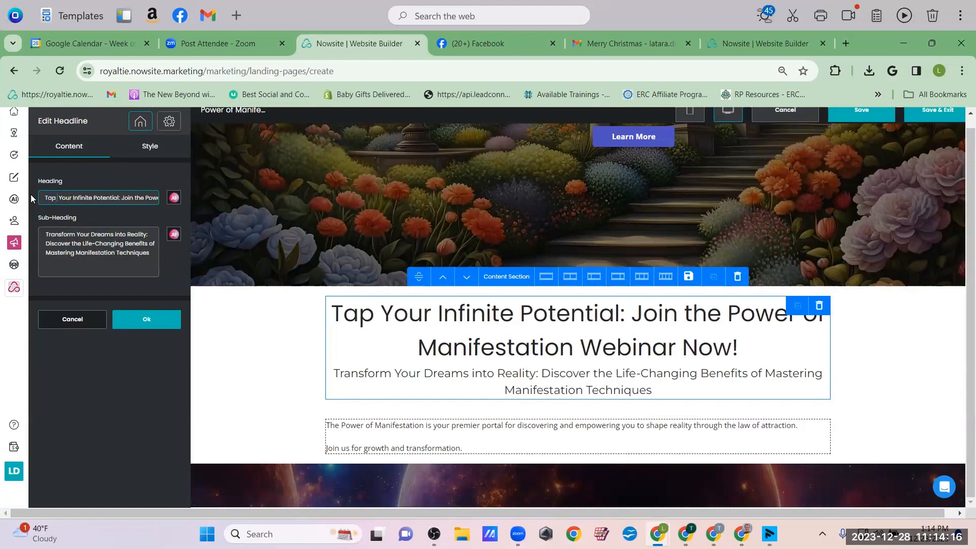
type(" Into")
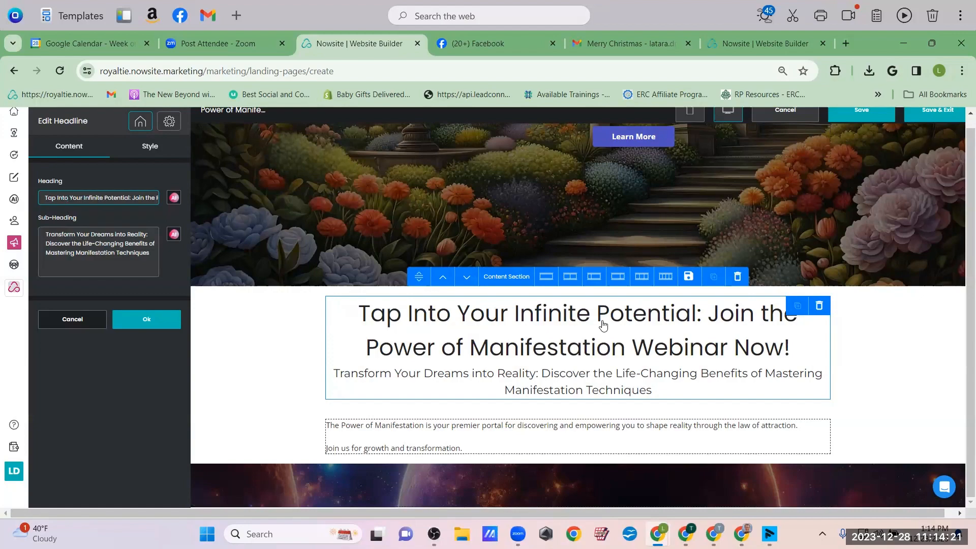
scroll(700, 340, "down", 2)
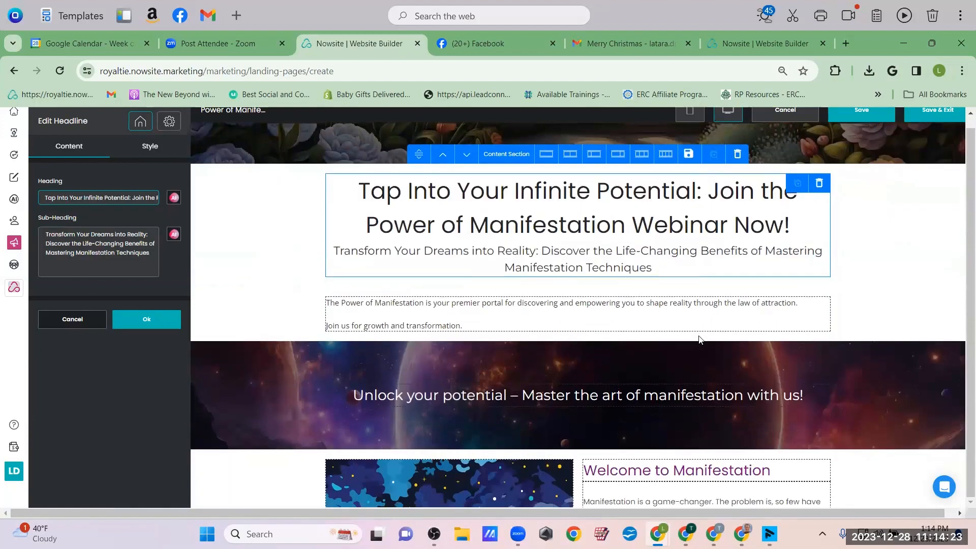
left_click(127, 331)
Switch the Welcome section to the wide-left two-column layout, giving the starry illustration more width than the story
scroll(757, 332, "down", 6)
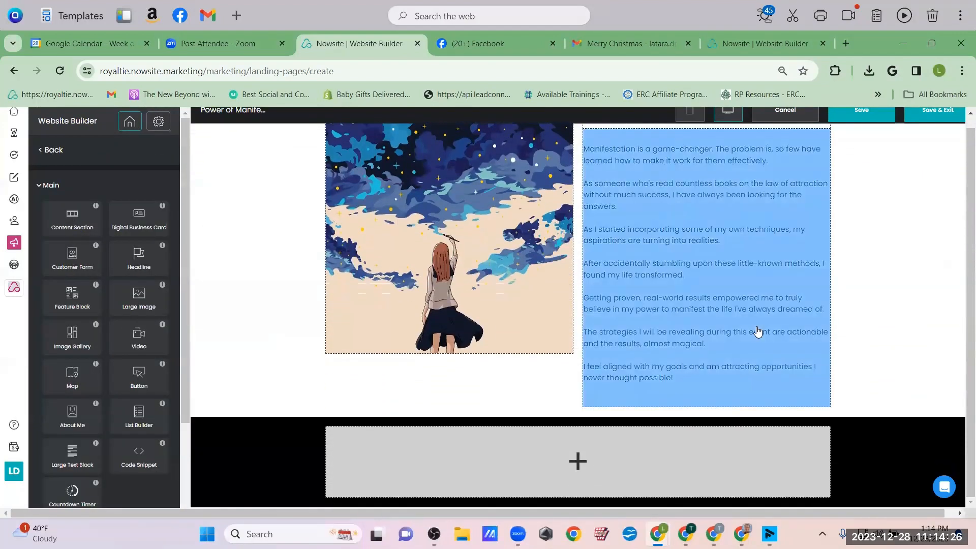
scroll(758, 331, "up", 3)
scroll(758, 331, "down", 3)
left_click(757, 333)
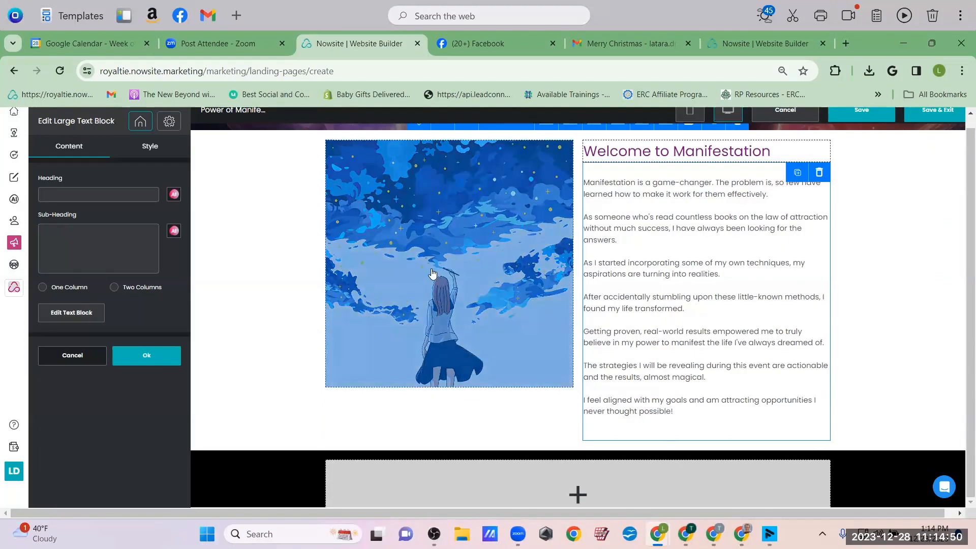
left_click(433, 273)
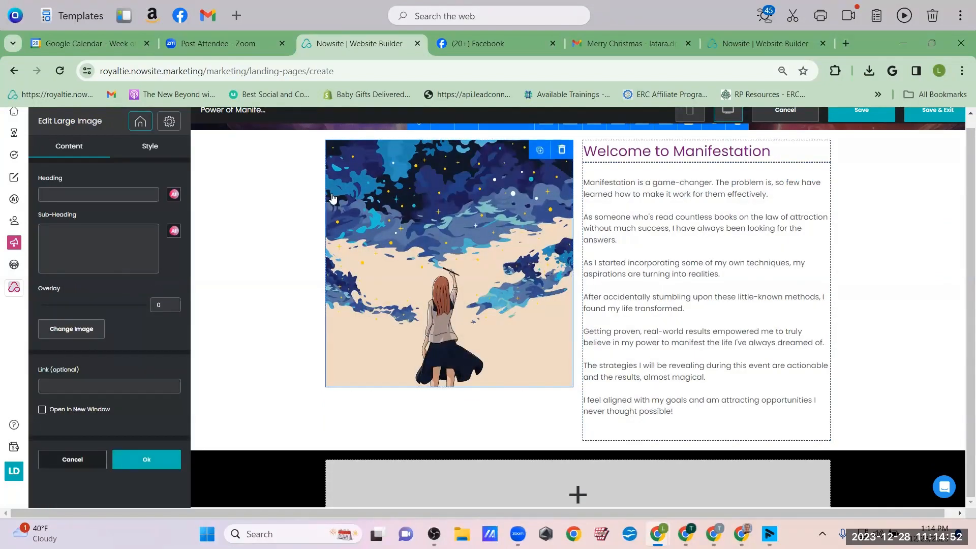
left_click(333, 198)
scroll(331, 200, "up", 1)
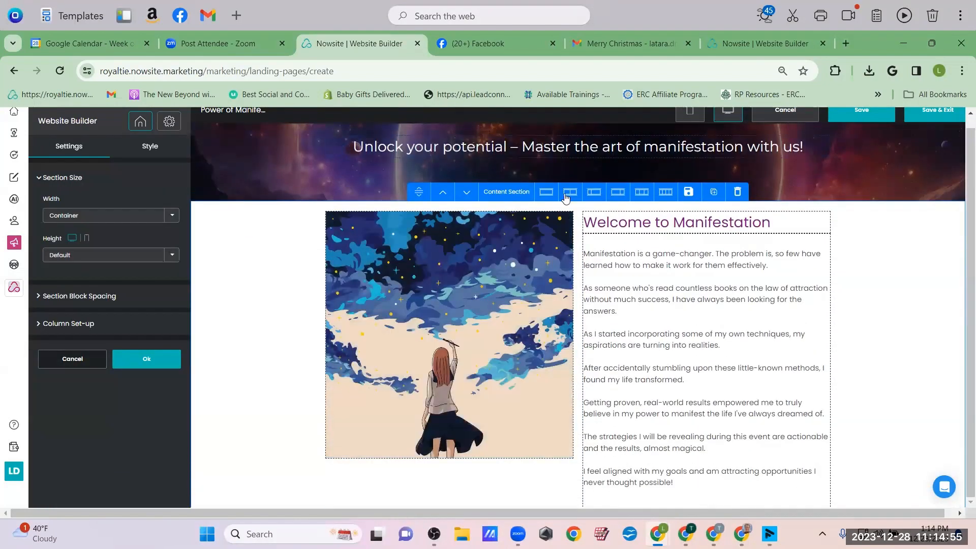
left_click(594, 196)
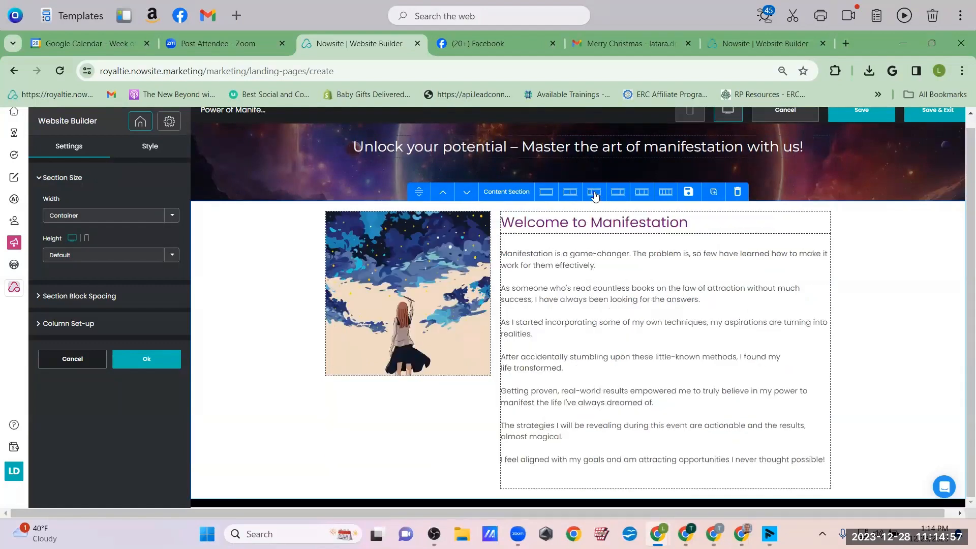
left_click(617, 193)
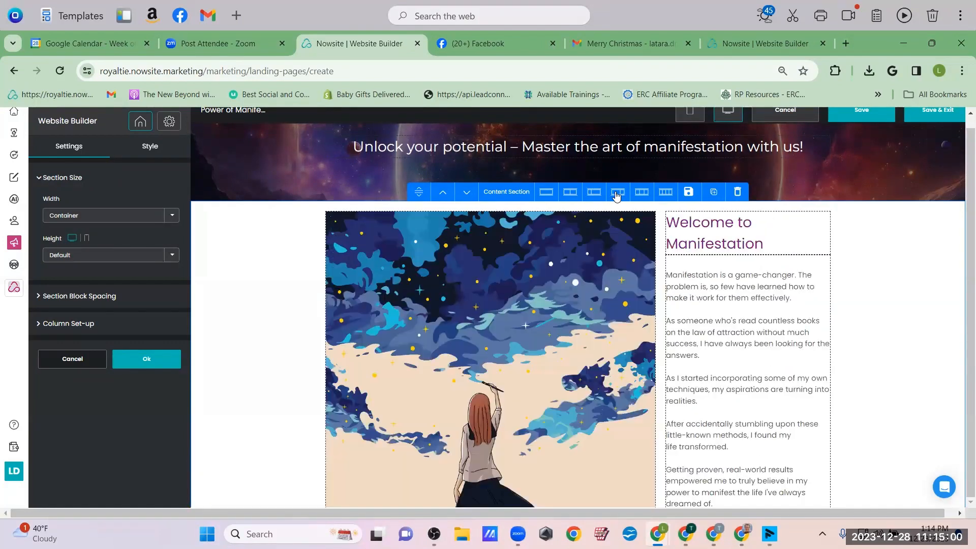
scroll(617, 196, "down", 5)
scroll(617, 197, "up", 2)
scroll(617, 197, "up", 2)
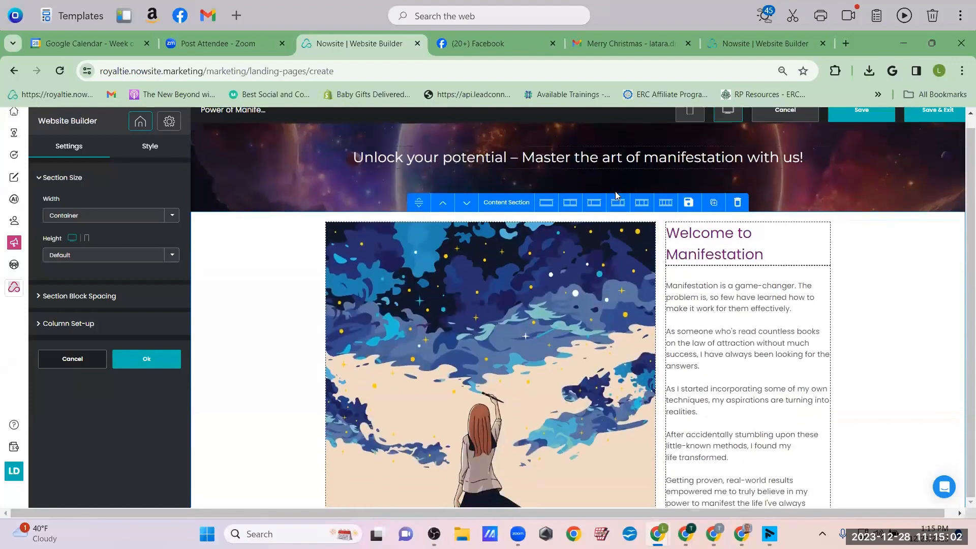
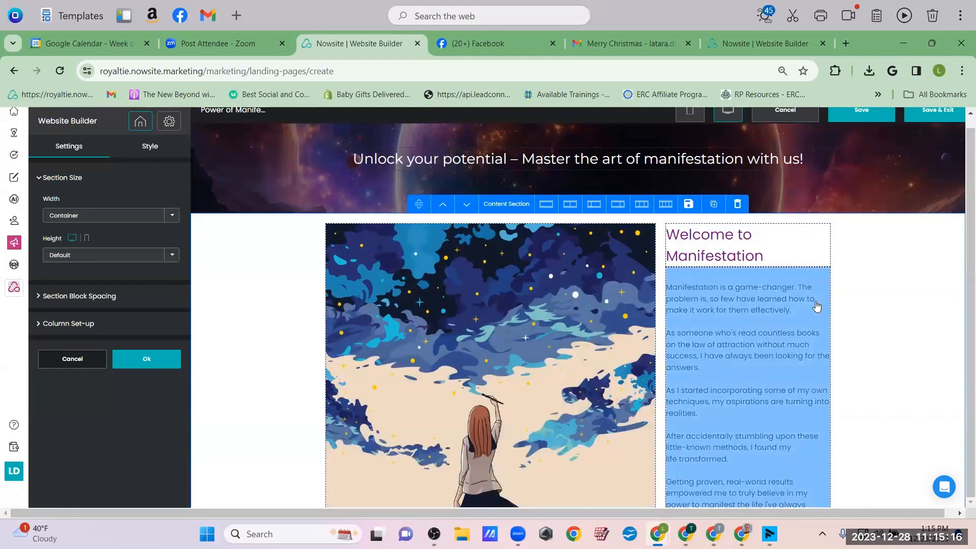
Set the welcome image-and-text section to two equal columns
scroll(817, 305, "down", 5)
scroll(817, 305, "up", 3)
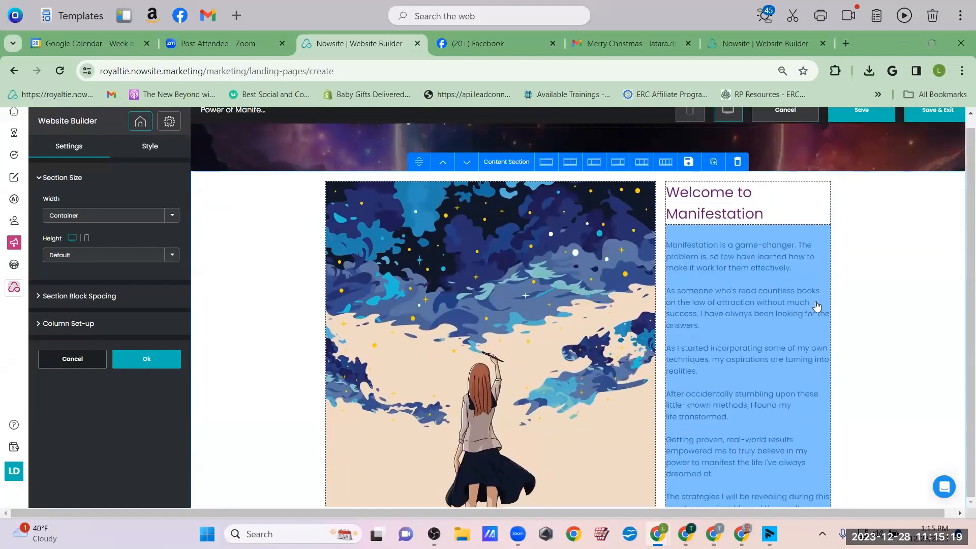
left_click(569, 162)
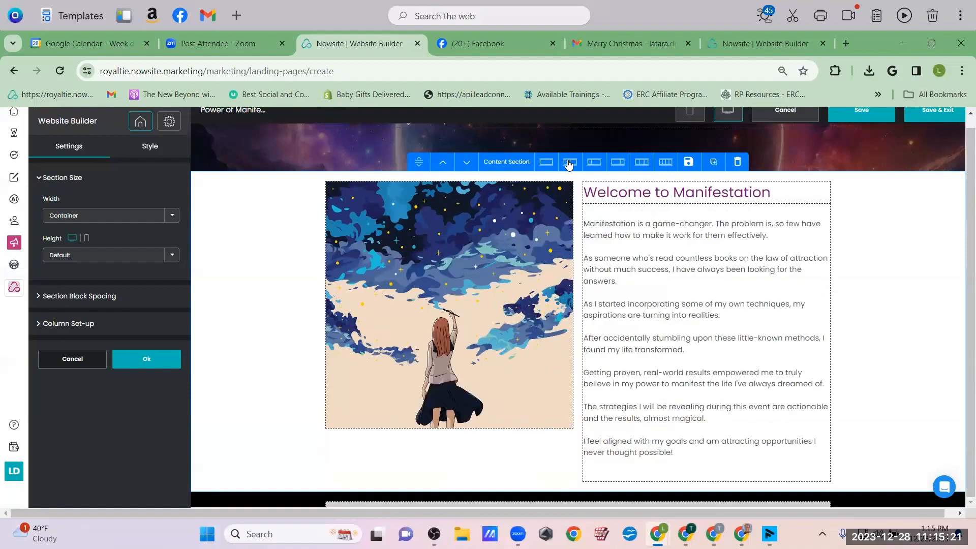
Adjust the welcome image, confirm it, and save the landing page
left_click(455, 347)
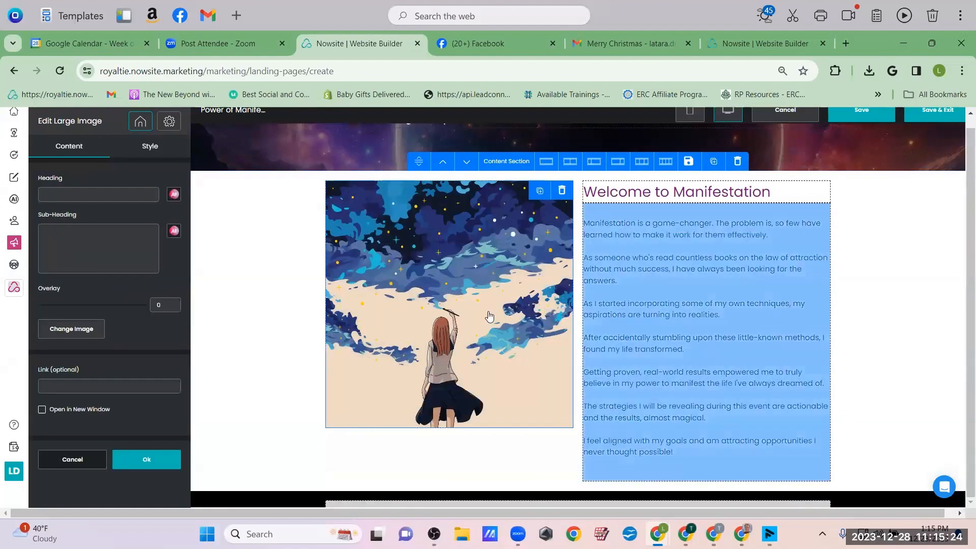
scroll(741, 337, "up", 3)
scroll(741, 338, "down", 5)
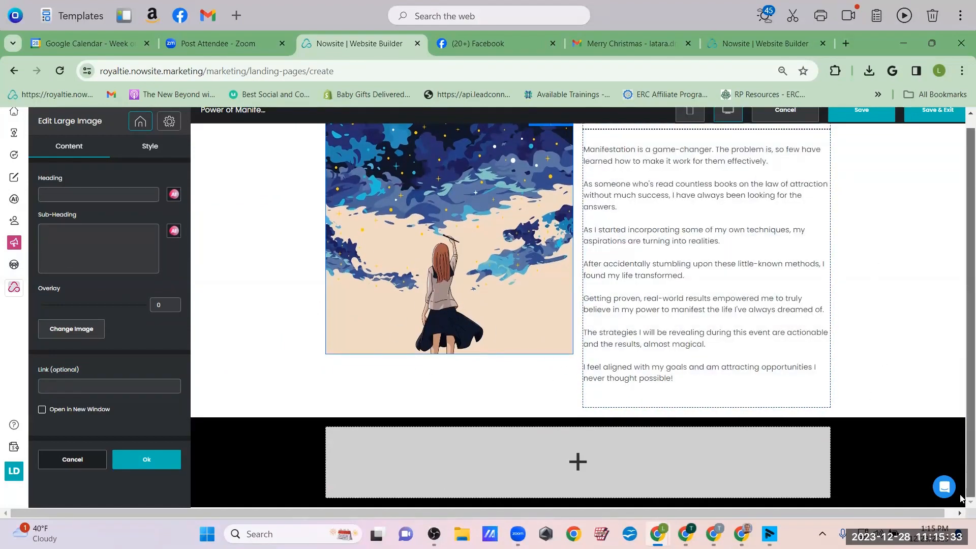
left_click_drag(961, 492, 623, 448)
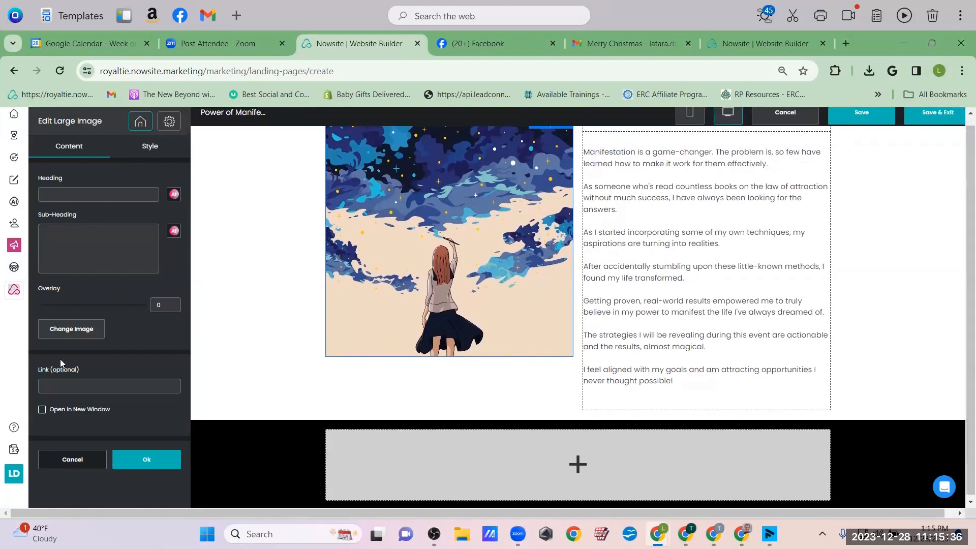
left_click(147, 459)
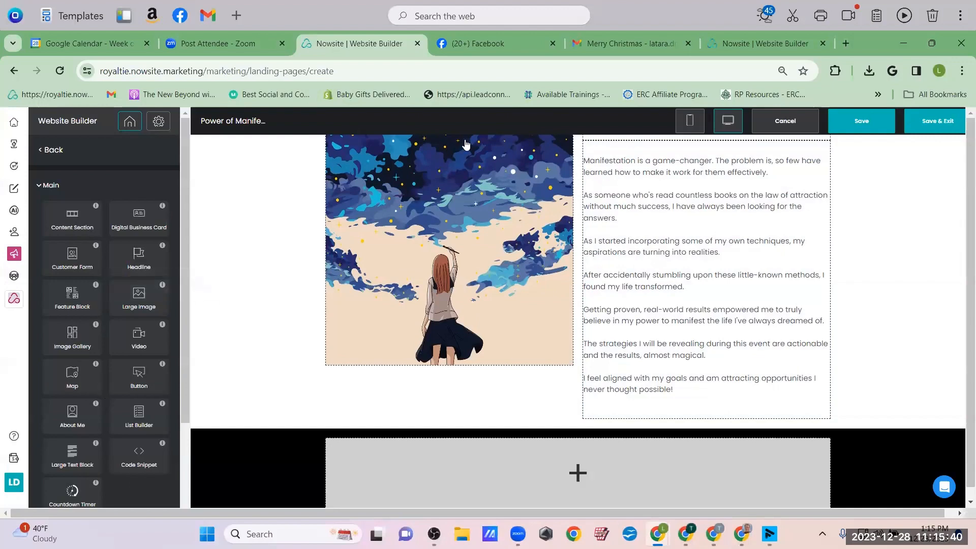
left_click(860, 124)
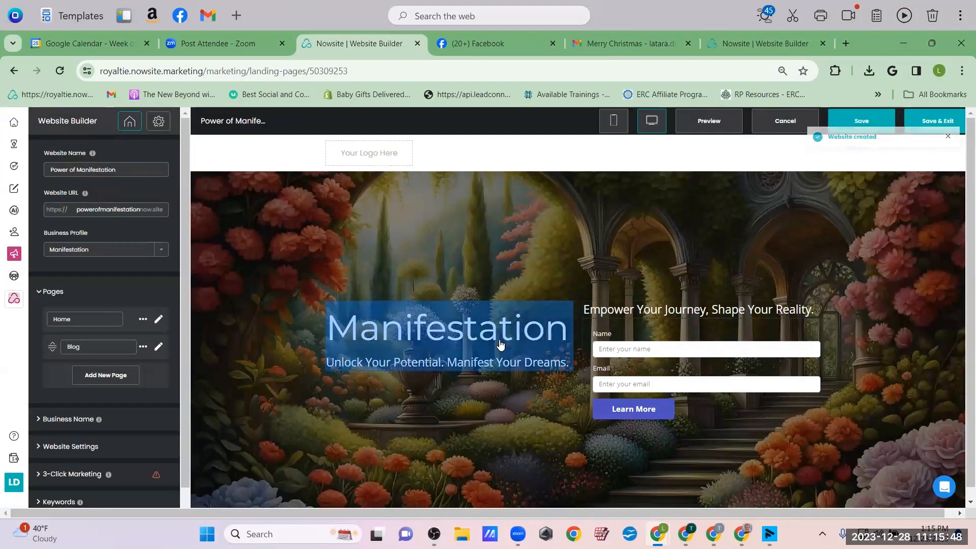
Change the hero heading to 'The Power of Manifestation'
left_click(357, 347)
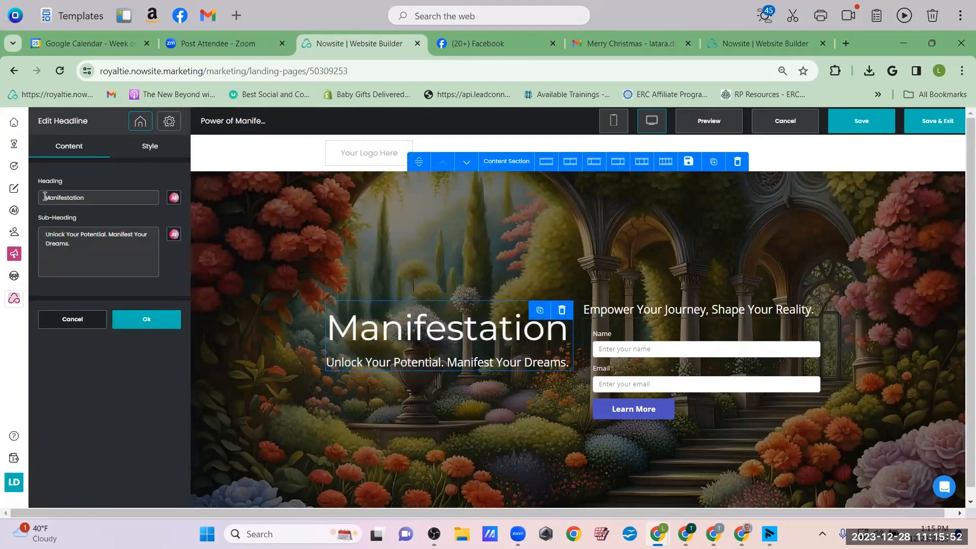
type("The Power o")
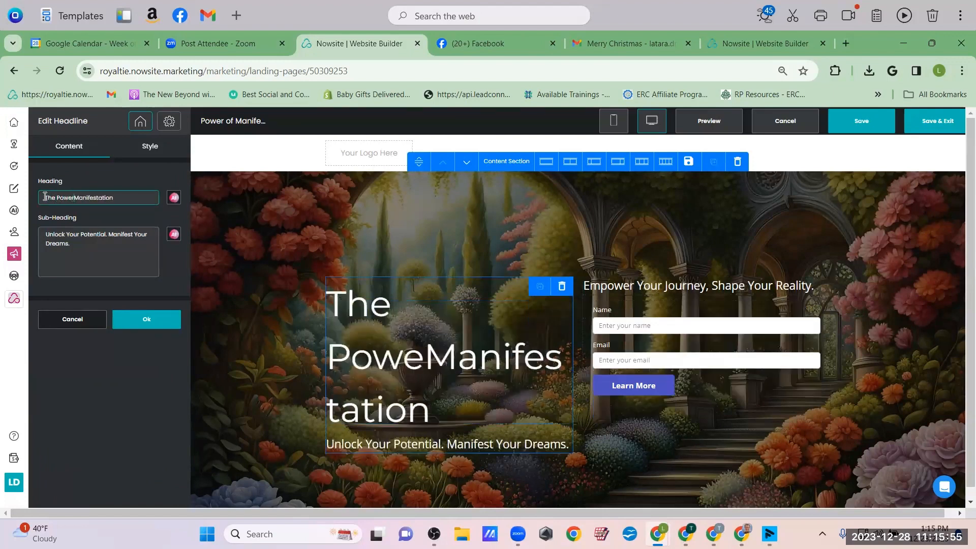
type("f")
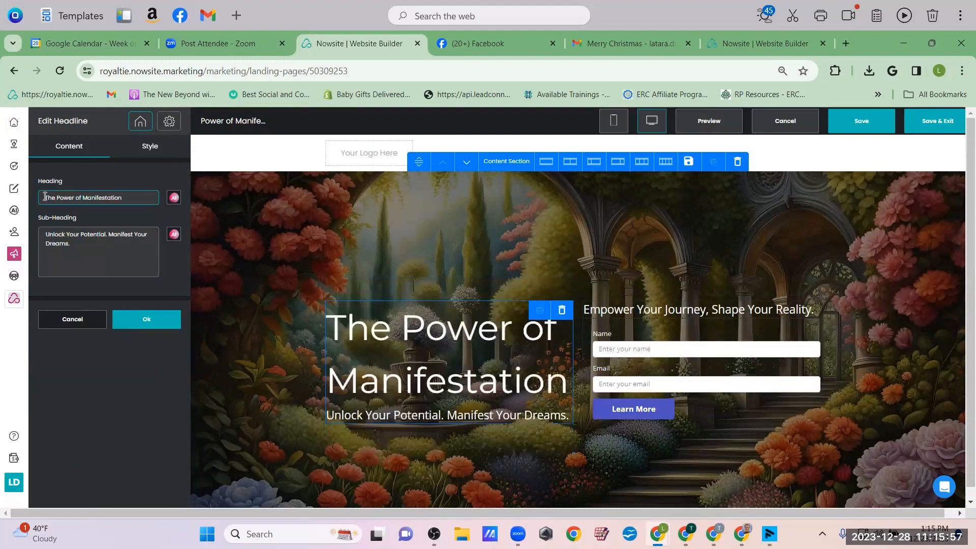
left_click(145, 320)
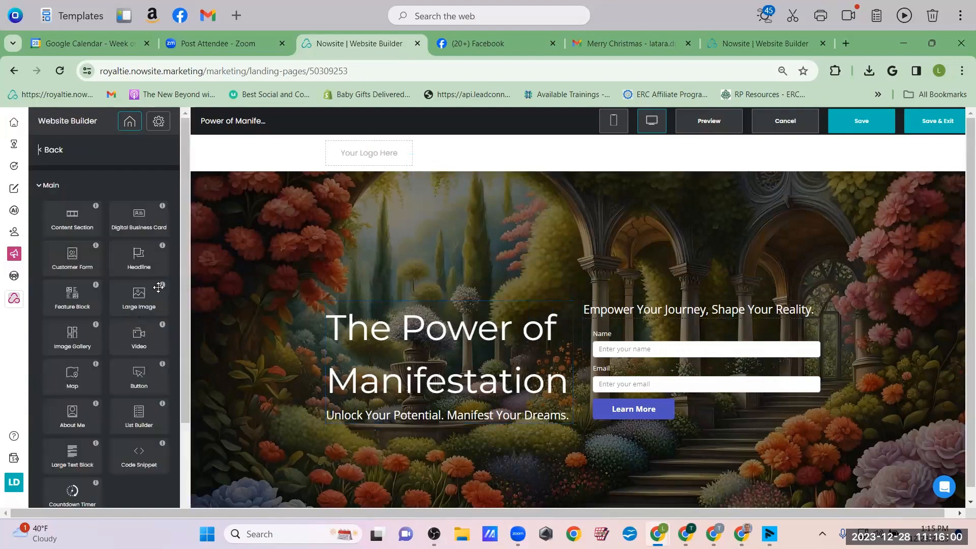
Retitle the welcome heading 'Welcome to the Power of Manifestation'
scroll(728, 284, "down", 7)
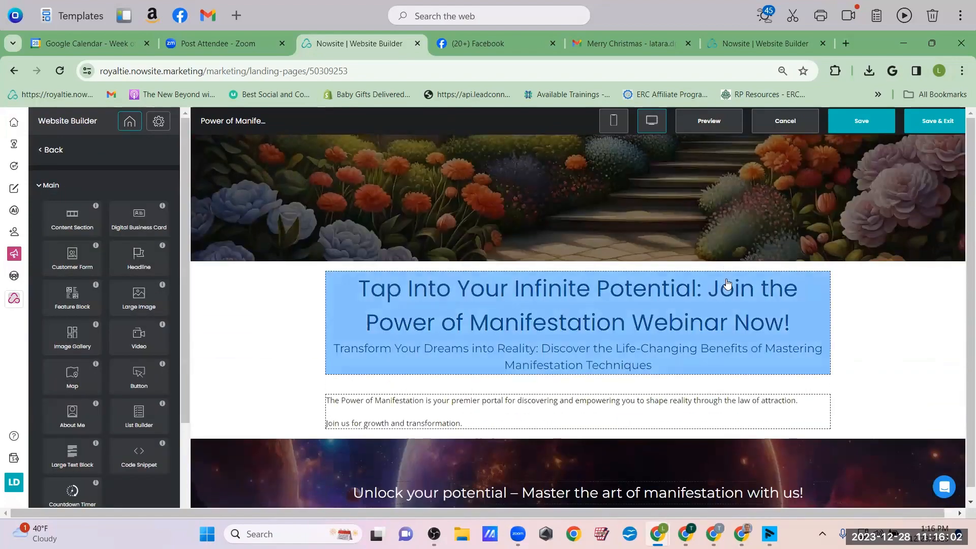
scroll(727, 284, "down", 6)
scroll(727, 284, "up", 3)
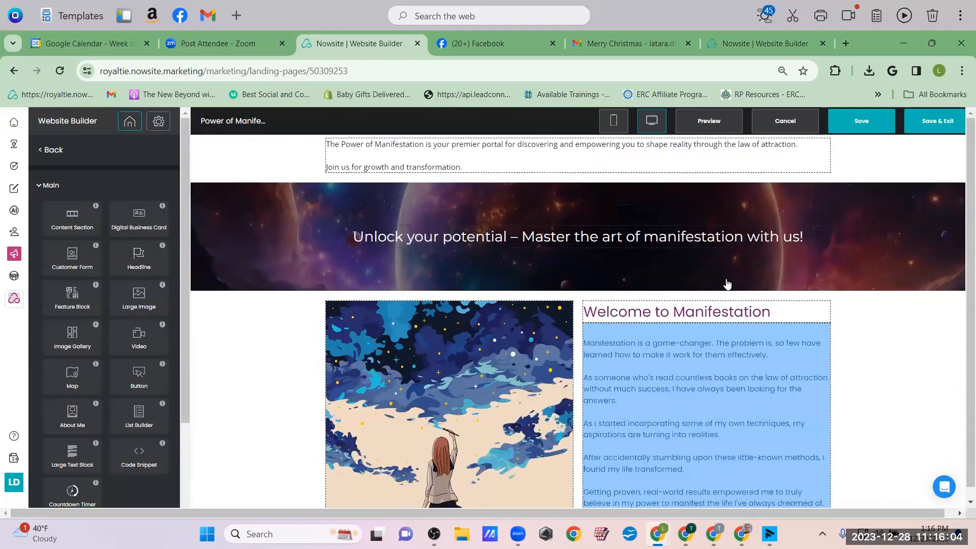
scroll(727, 284, "down", 2)
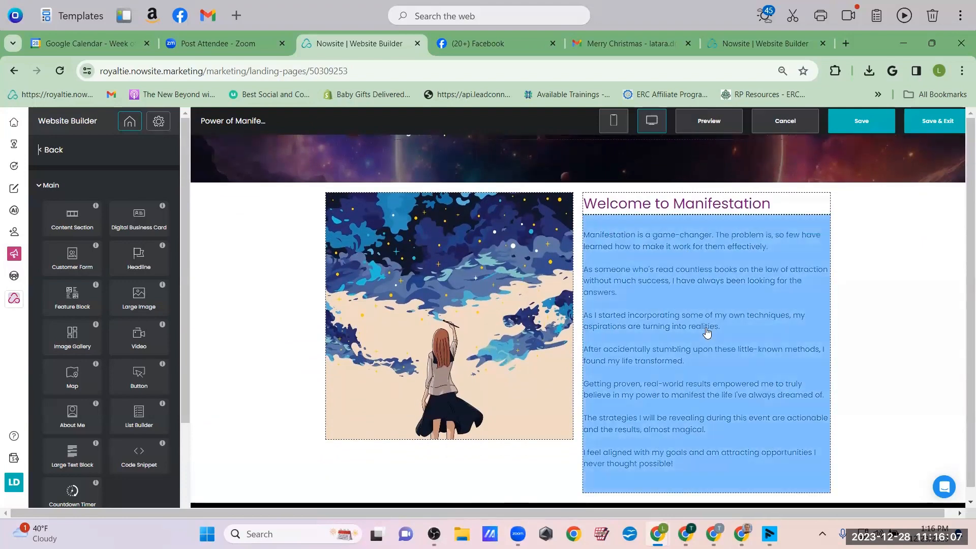
scroll(707, 332, "down", 3)
scroll(707, 332, "up", 4)
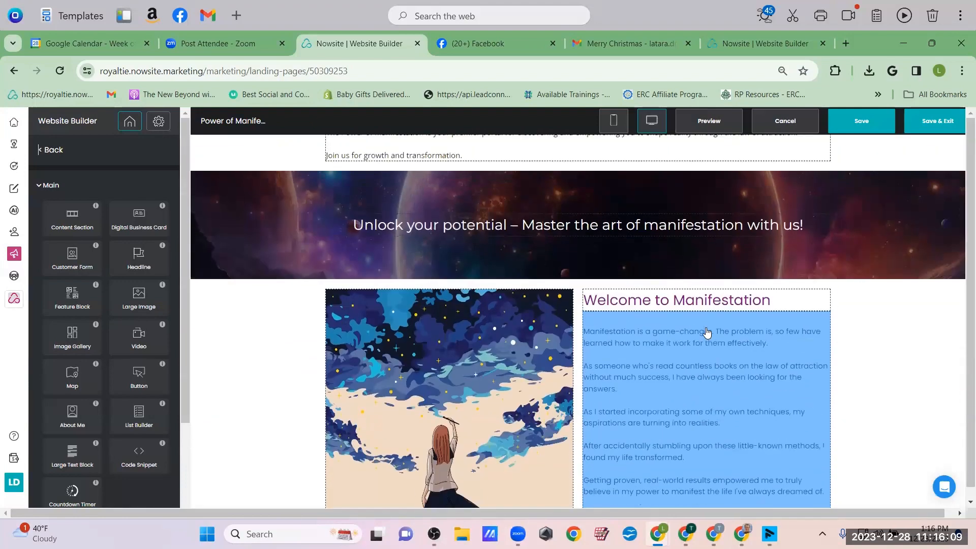
left_click(648, 301)
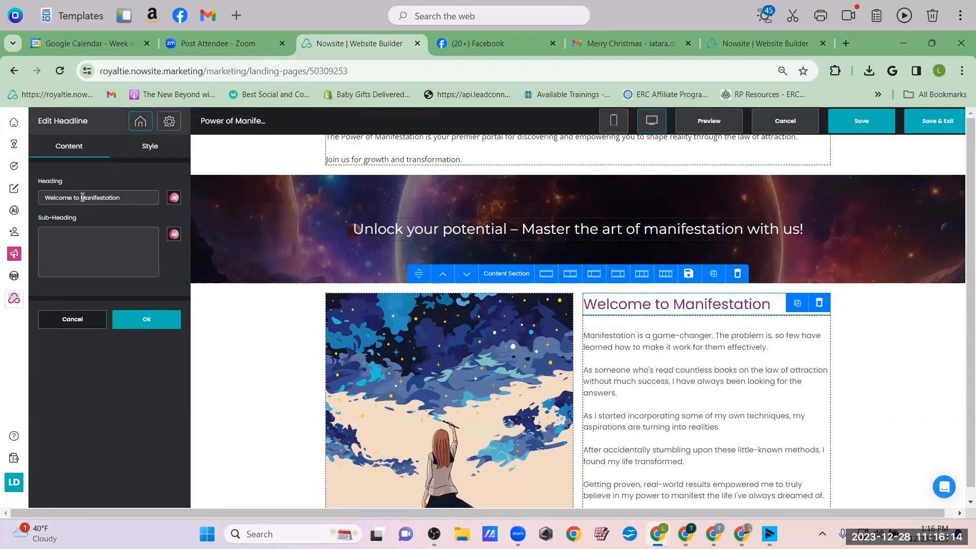
type("the ")
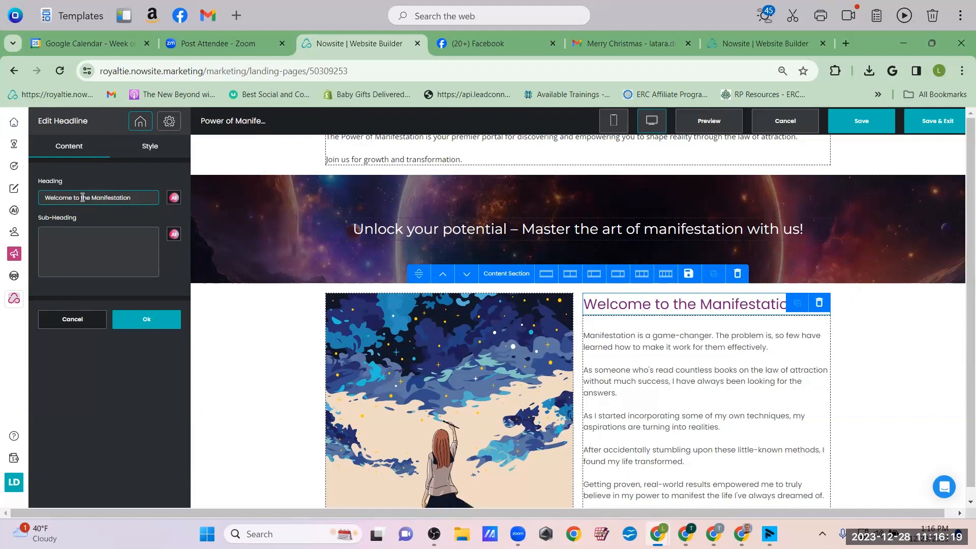
type("Power of")
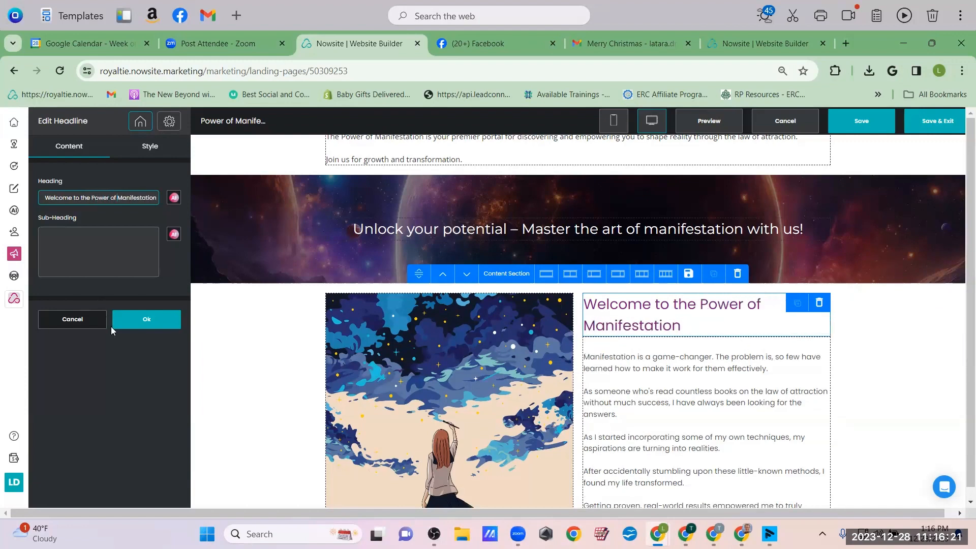
left_click(125, 327)
scroll(624, 408, "down", 4)
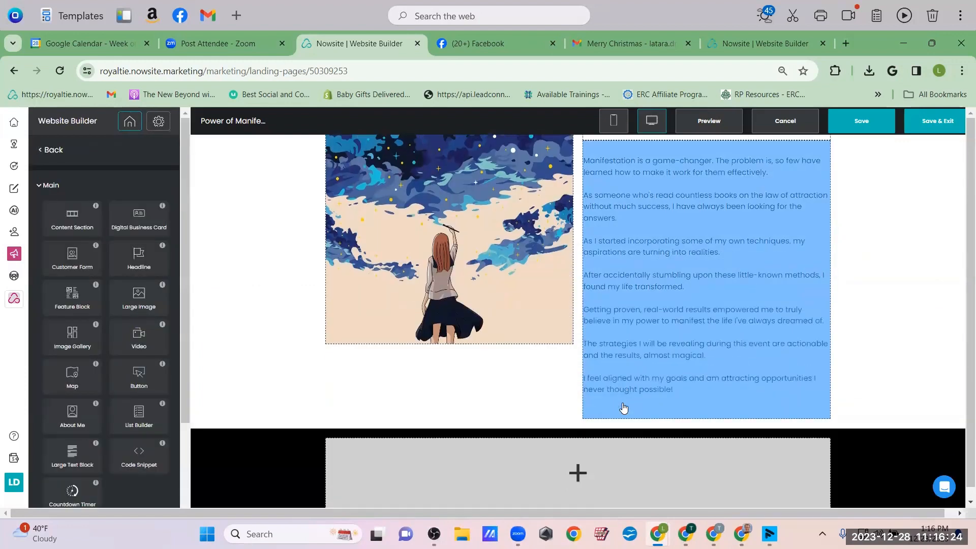
scroll(624, 407, "up", 10)
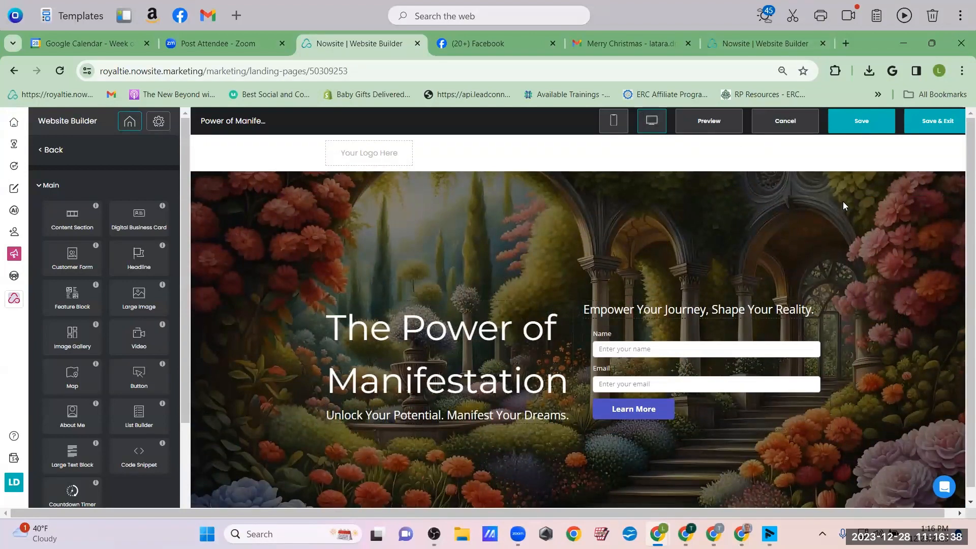
Save and exit the builder, then reopen Power of Manifestation from the Websites list
left_click(948, 120)
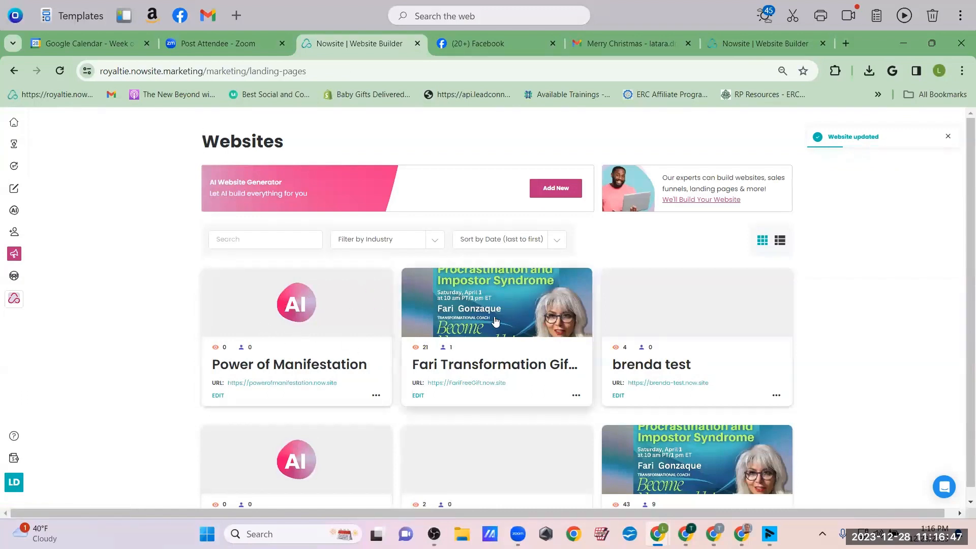
left_click(218, 398)
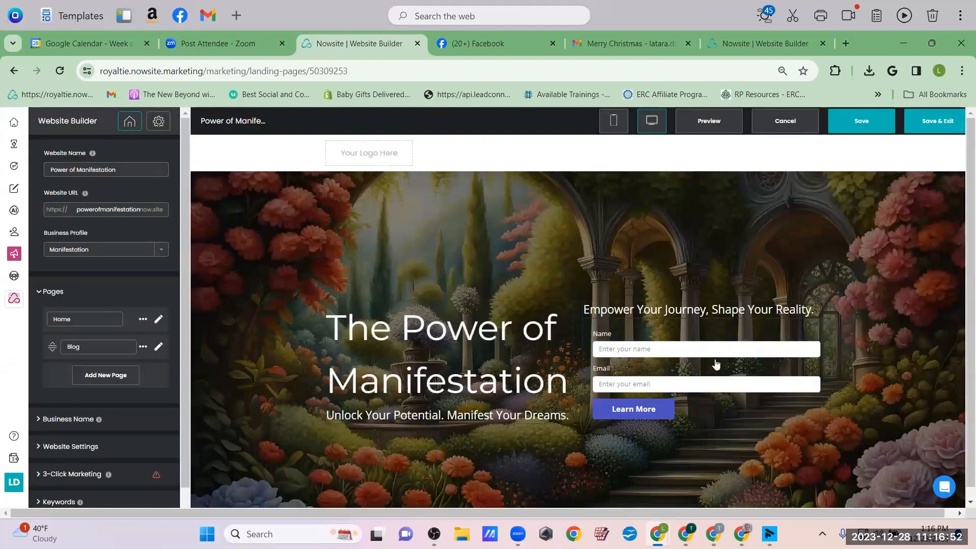
scroll(635, 334, "down", 3)
scroll(19, 344, "down", 1)
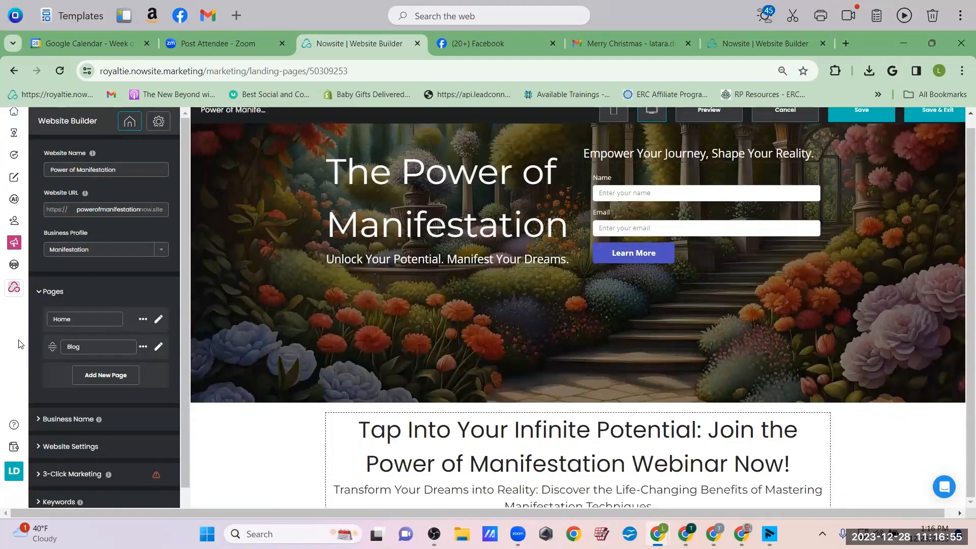
scroll(106, 433, "down", 1)
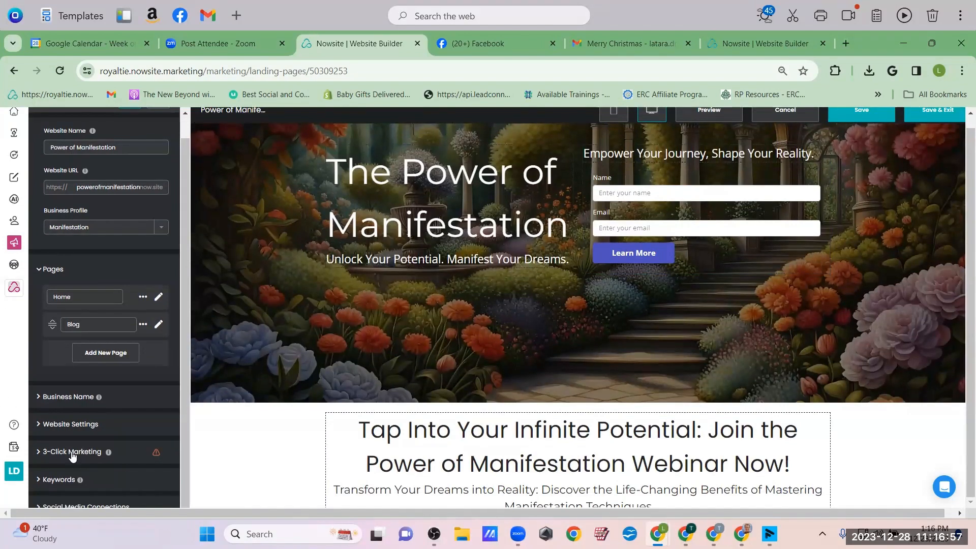
Open the website's meta data settings and browse stock photos for a new share image
left_click(66, 427)
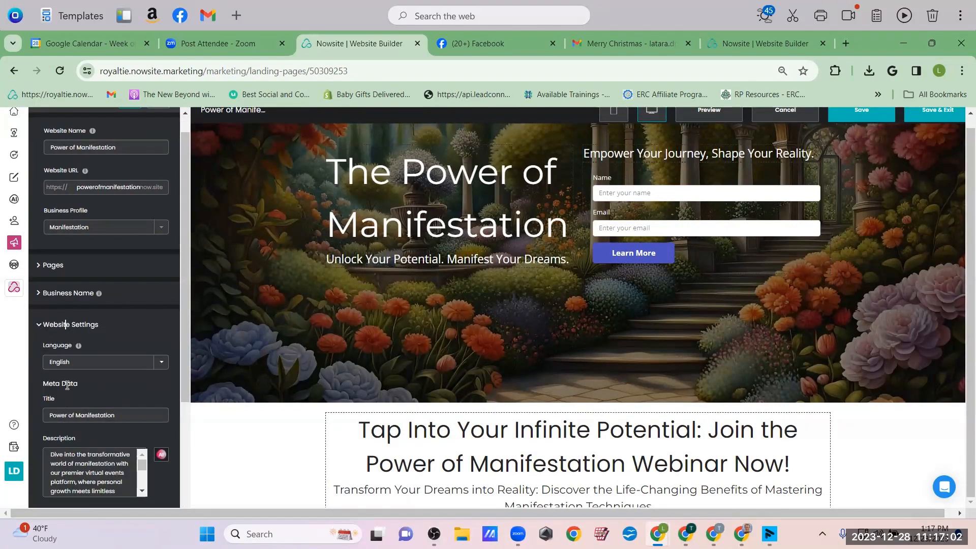
scroll(101, 372, "down", 3)
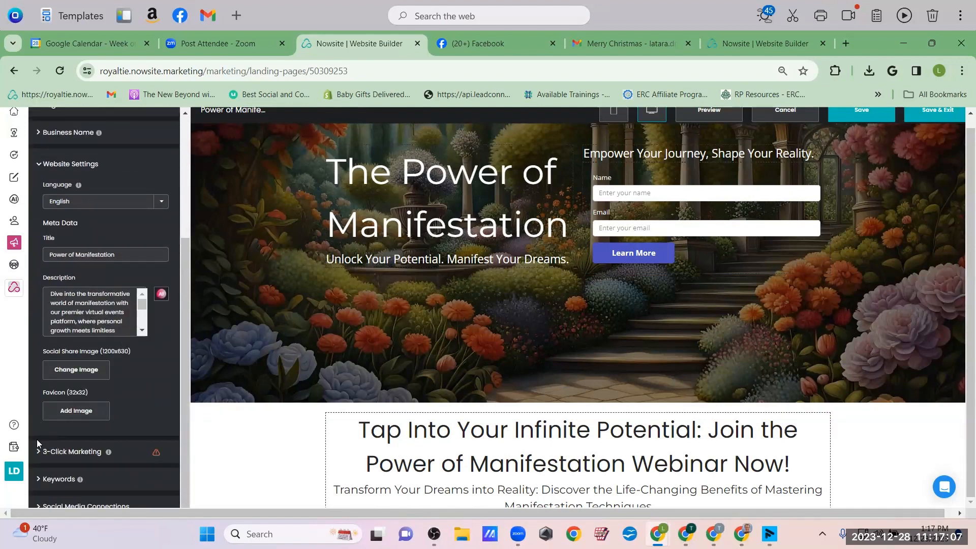
left_click(77, 369)
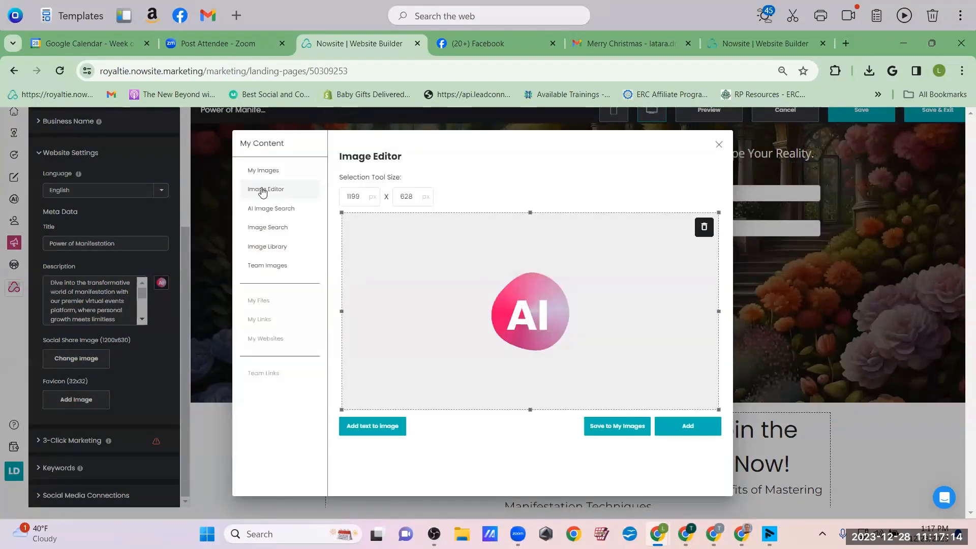
left_click(253, 230)
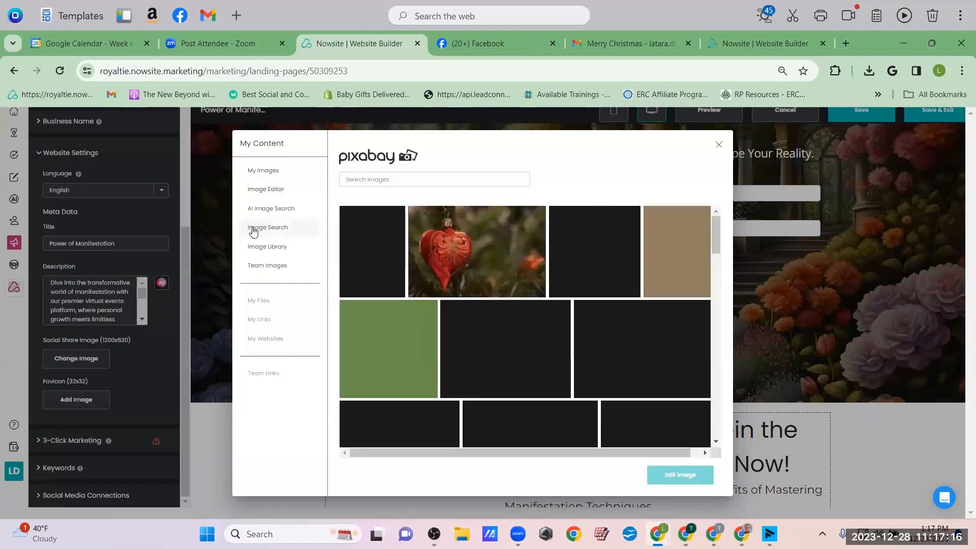
scroll(561, 277, "down", 3)
scroll(560, 272, "down", 5)
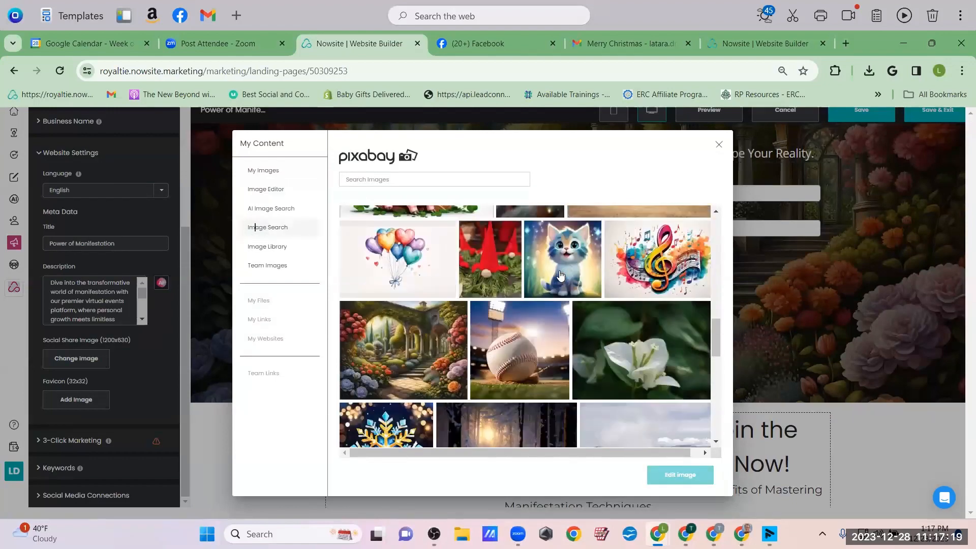
Pick the Pixabay garden archway image and apply it as the site image
left_click(409, 274)
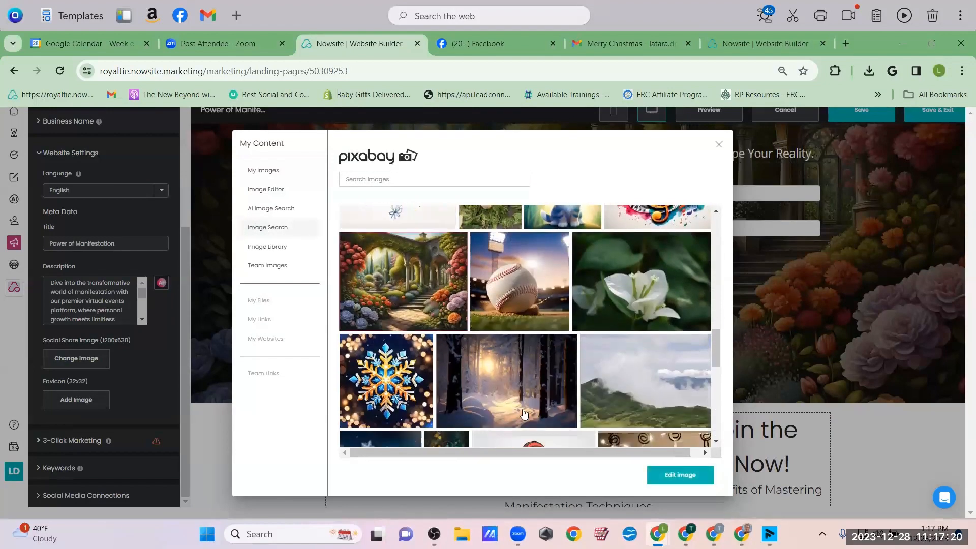
left_click(662, 467)
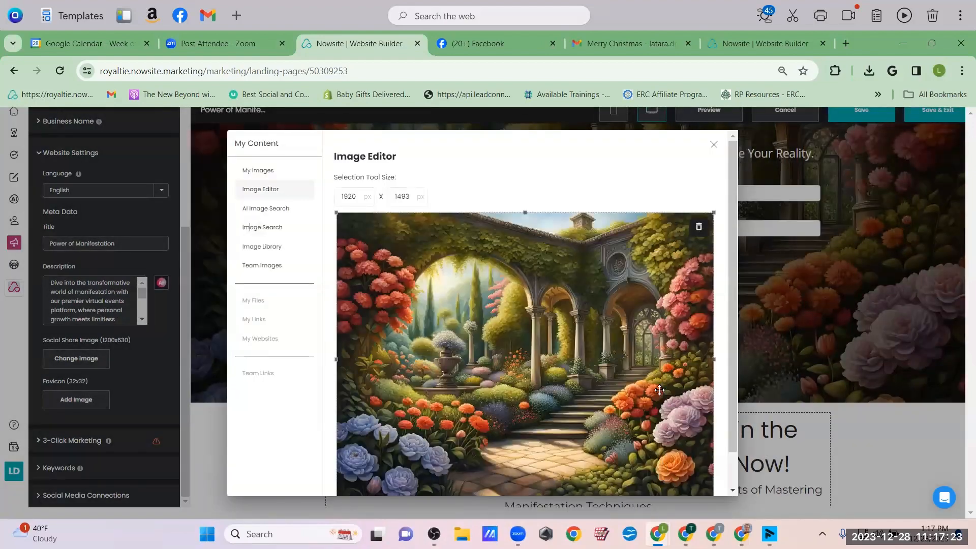
scroll(660, 390, "down", 1)
left_click(682, 483)
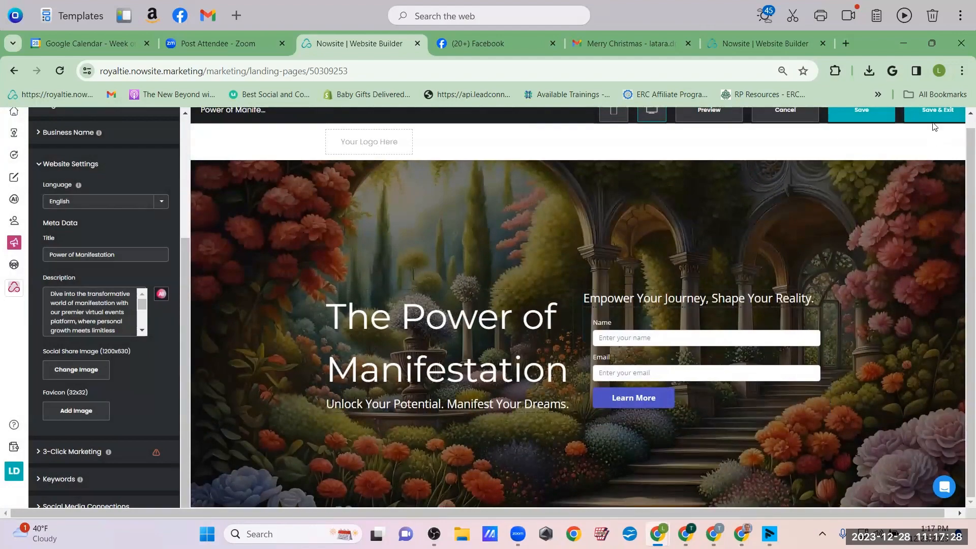
Save the site, open it live, and copy its clean /home address without tracking parameters
left_click(933, 110)
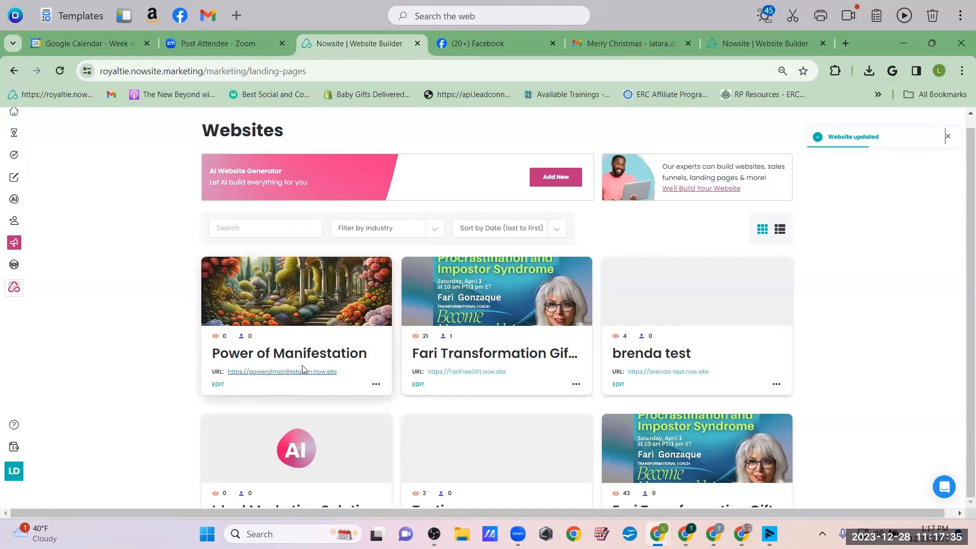
left_click(291, 372)
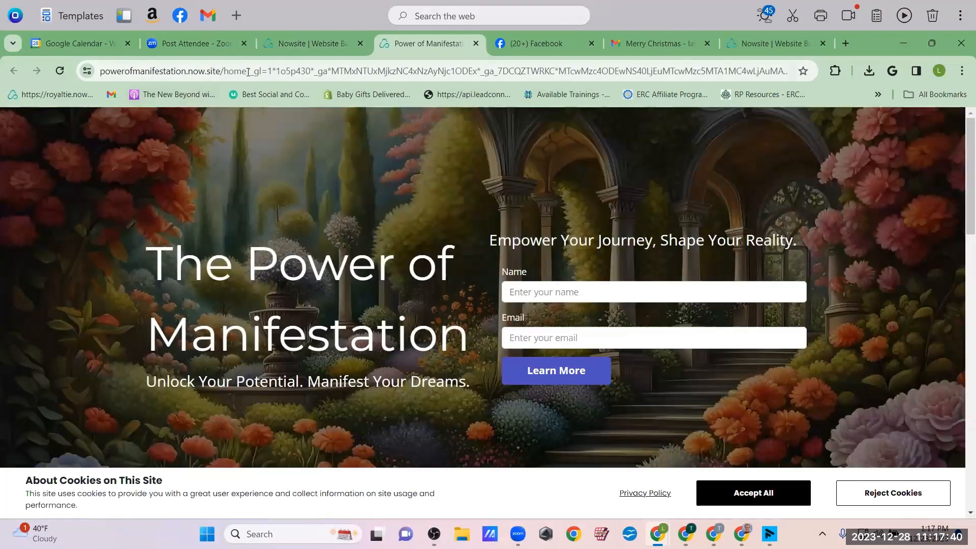
left_click_drag(246, 71, 904, 127)
key("Delete")
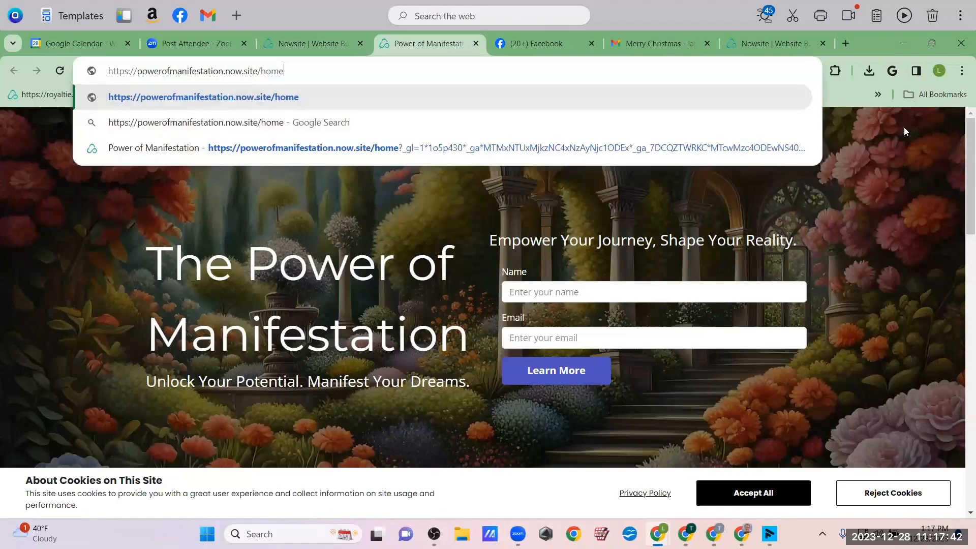
key("ctrl+a")
key("ctrl+c")
left_click(522, 49)
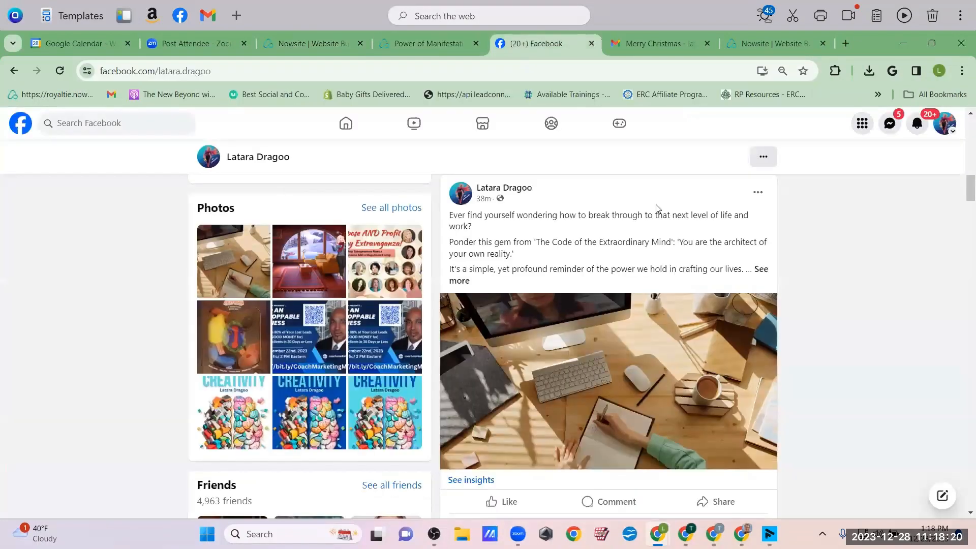
Post the powerofmanifestation.now.site/home link on Facebook with its audience set to Only me
scroll(661, 209, "up", 10)
scroll(671, 246, "down", 3)
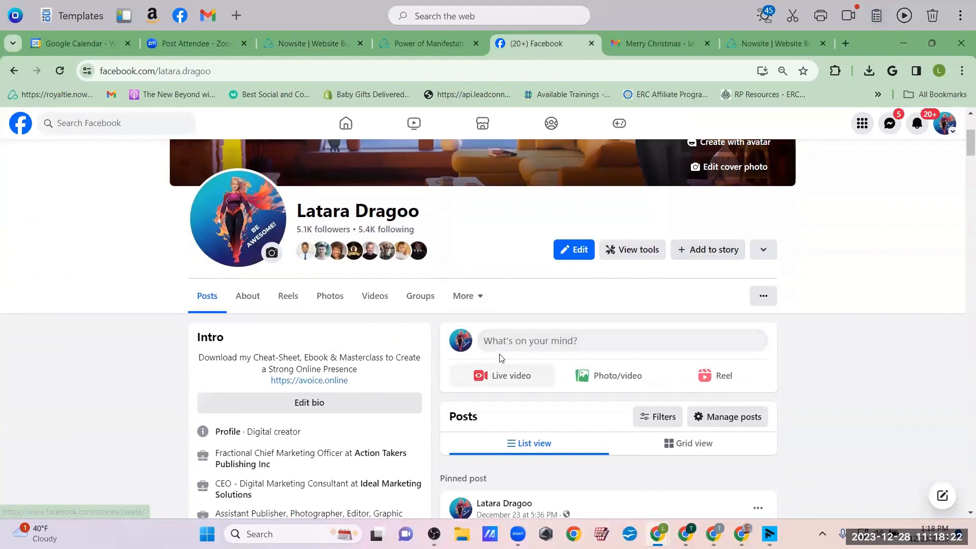
left_click(503, 340)
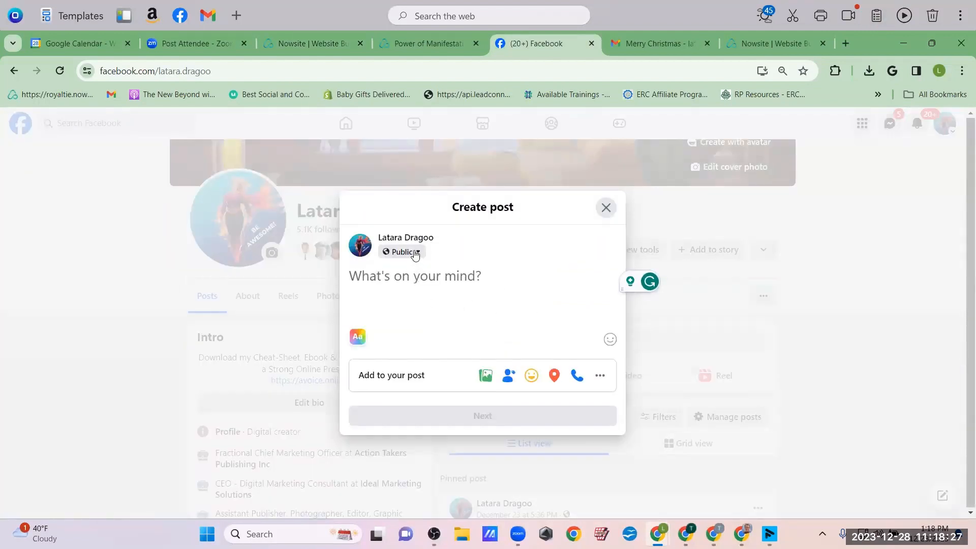
left_click(406, 252)
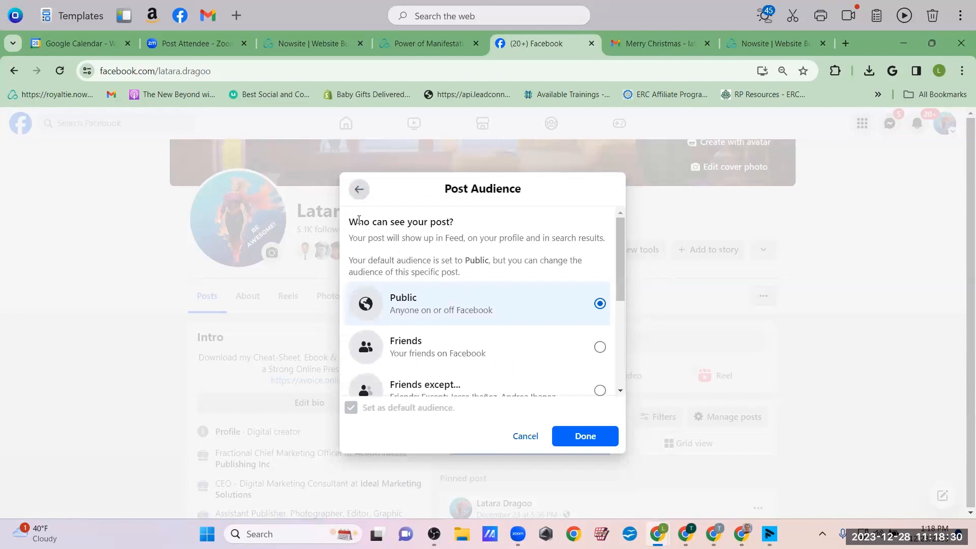
scroll(500, 366, "down", 3)
left_click(417, 260)
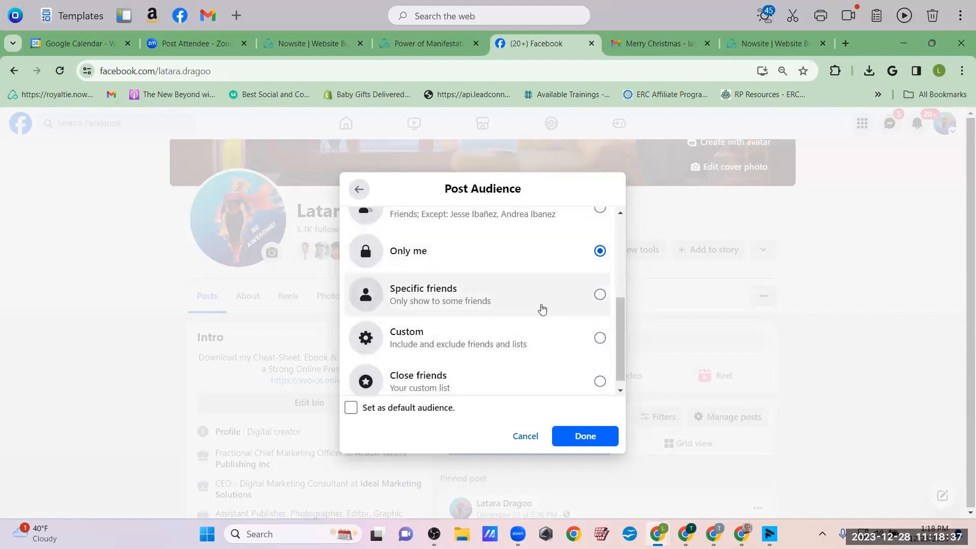
scroll(543, 308, "up", 2)
scroll(516, 323, "down", 1)
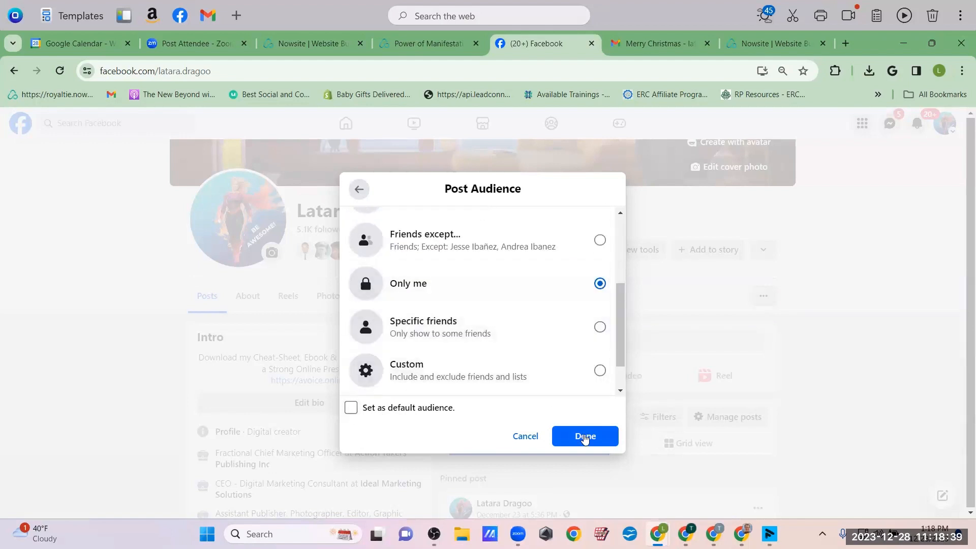
left_click(585, 437)
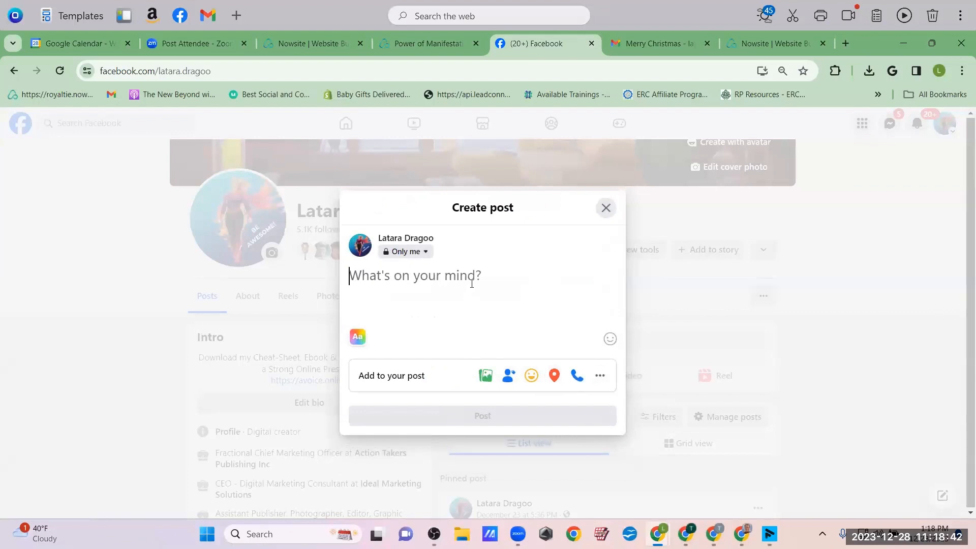
key("ctrl+v")
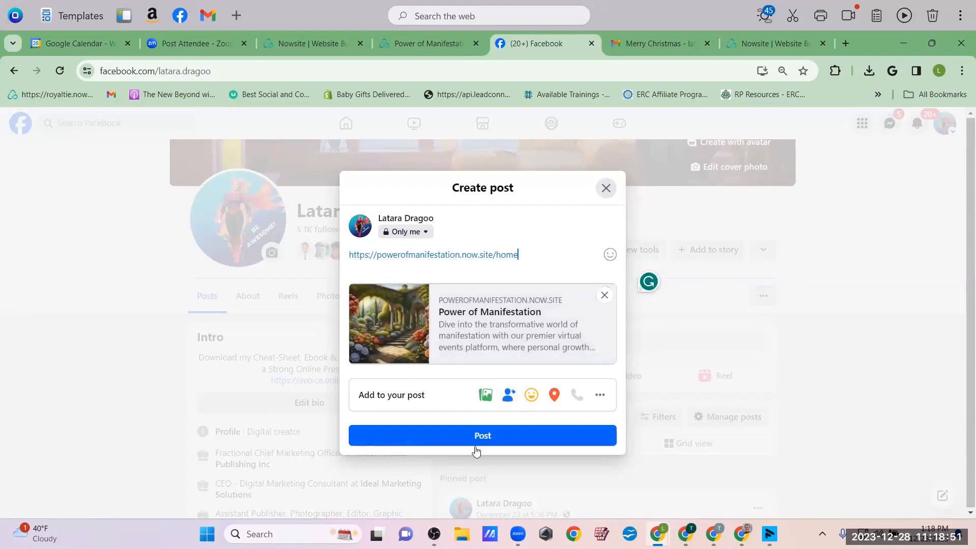
left_click(519, 436)
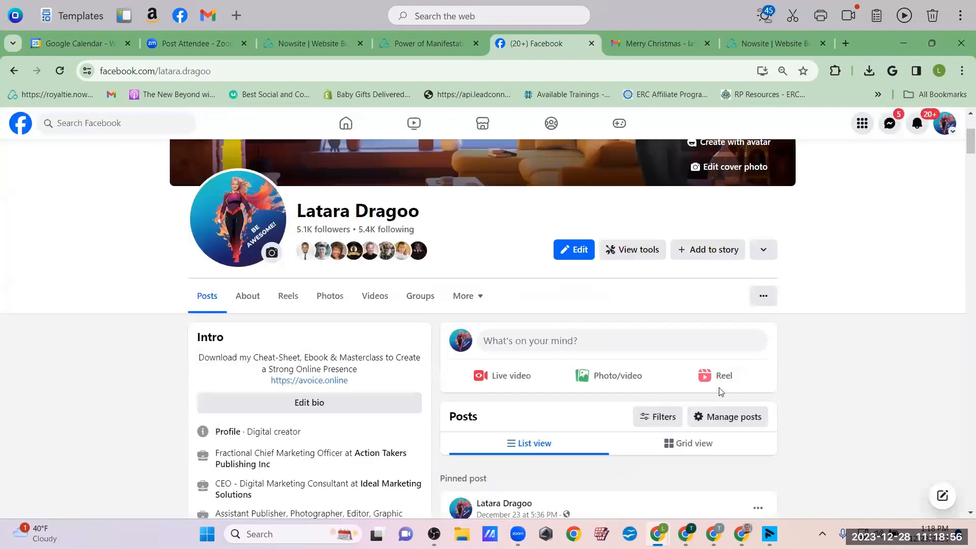
scroll(721, 392, "down", 15)
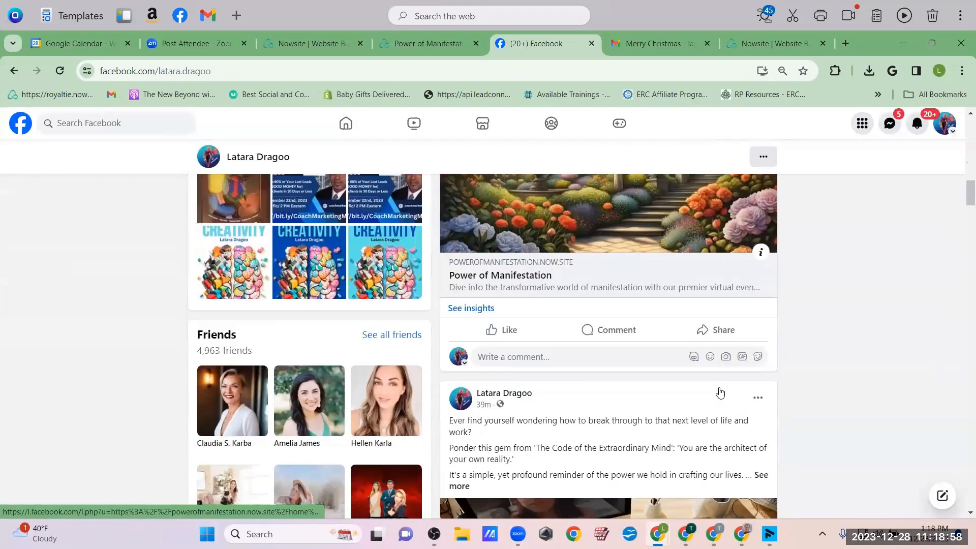
scroll(720, 391, "up", 5)
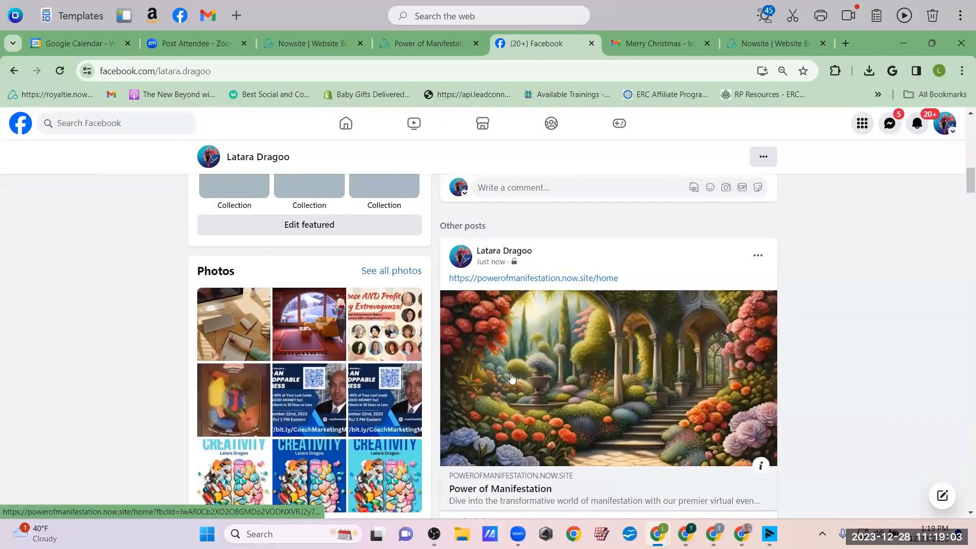
scroll(658, 389, "down", 3)
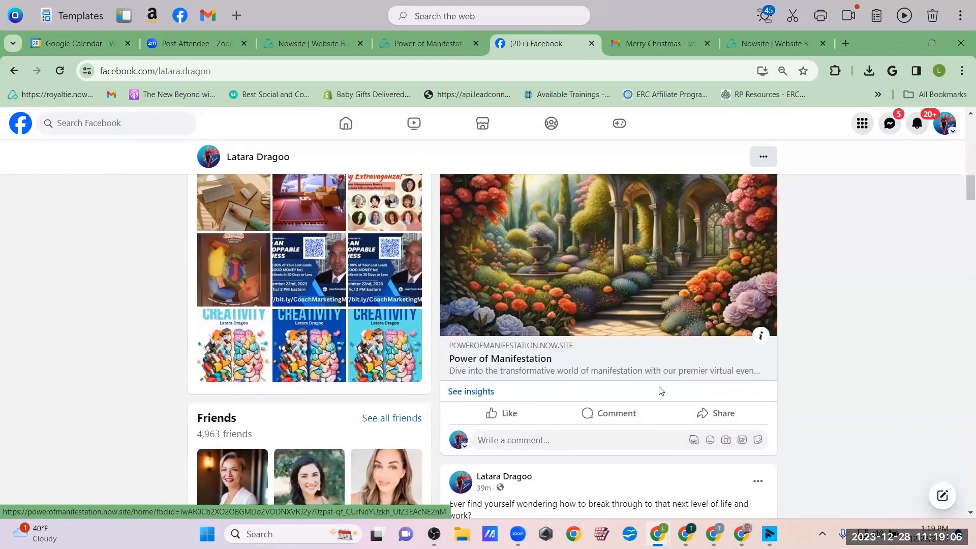
scroll(730, 287, "up", 2)
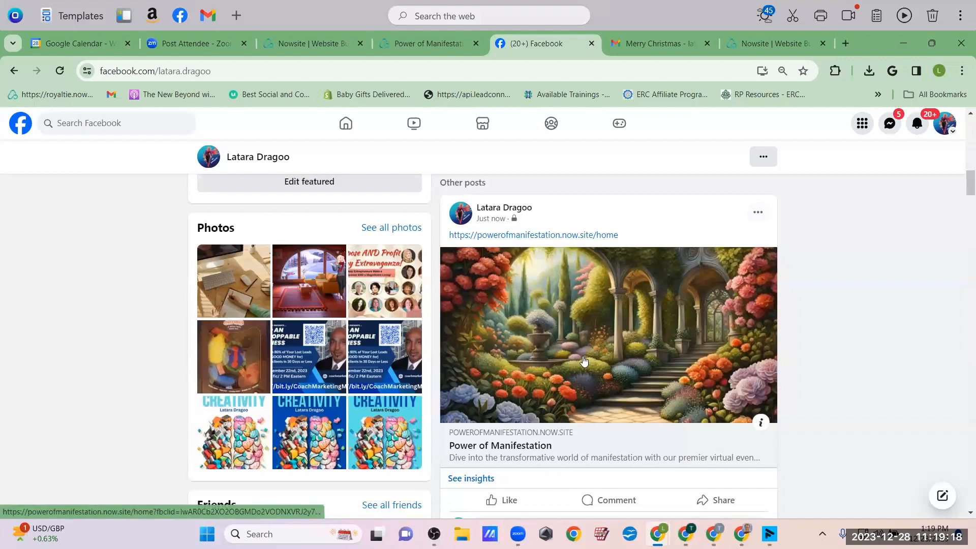
mouse_move(501, 214)
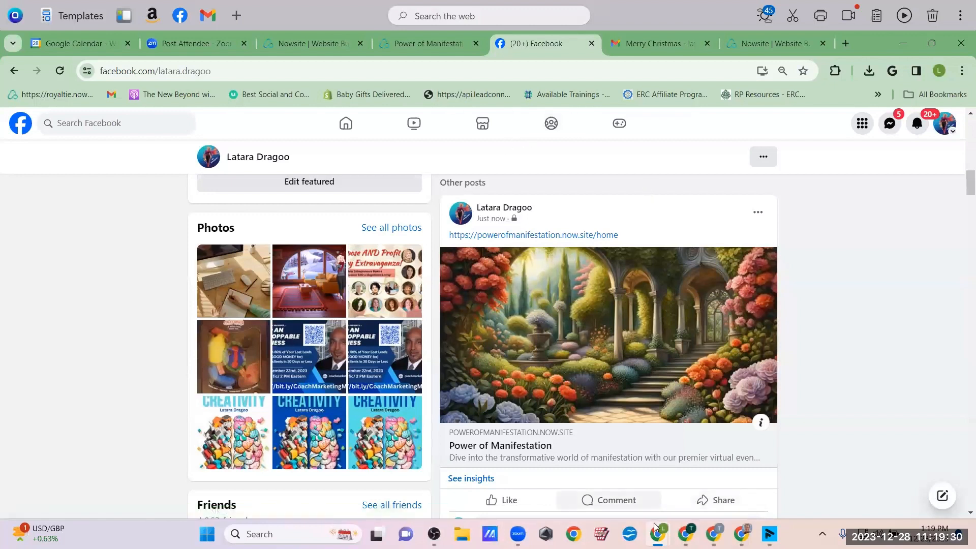
Back in Nowsite, duplicate the Power of Manifestation website from its card's menu
left_click(312, 49)
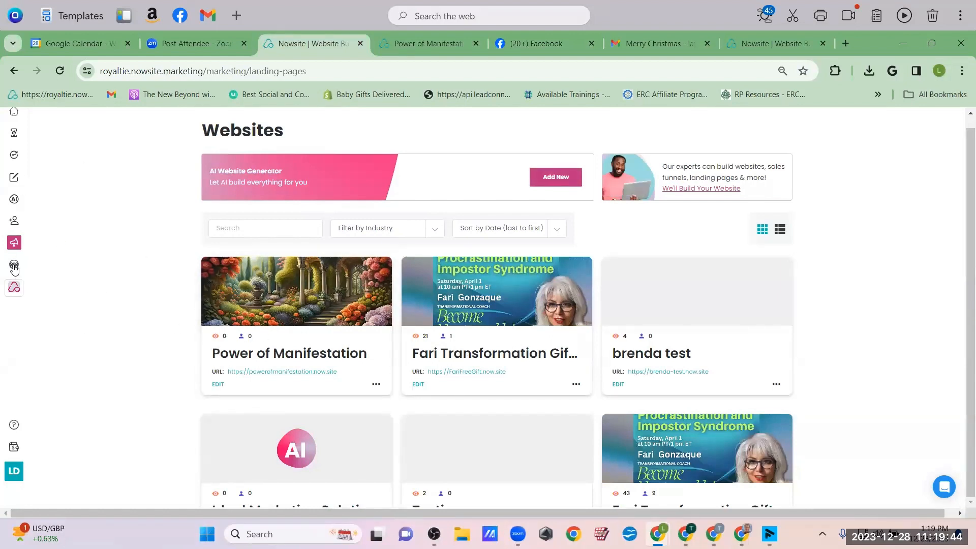
mouse_move(22, 297)
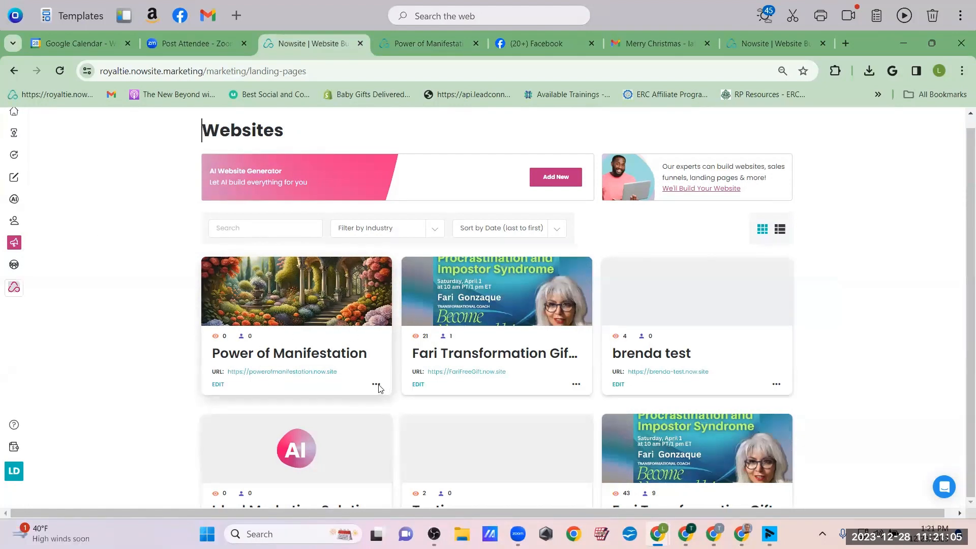
left_click(376, 385)
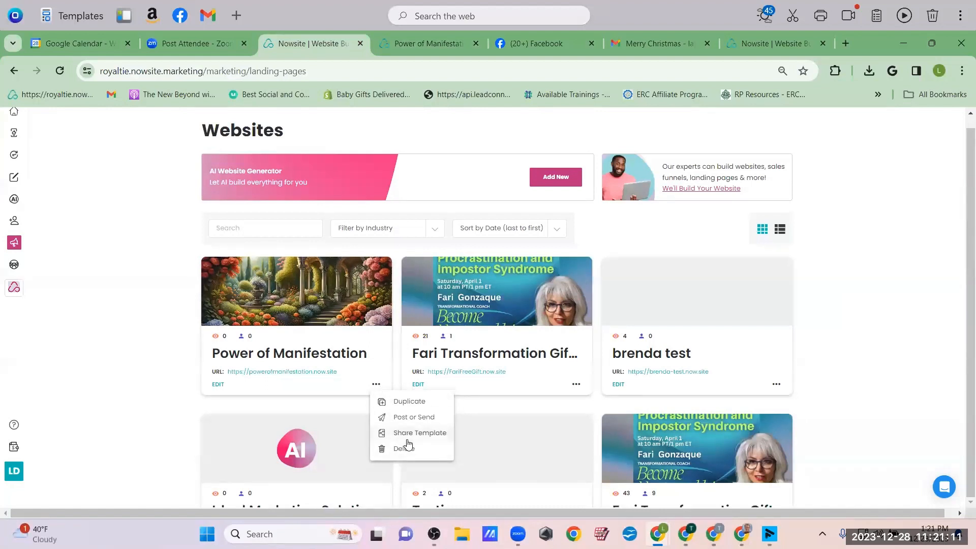
left_click(405, 402)
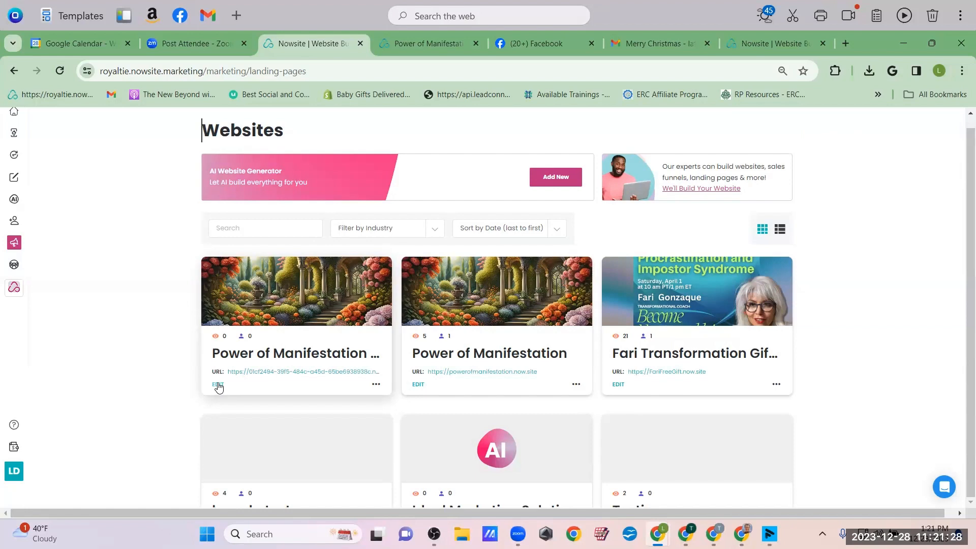
Open the website copy for editing and delete the hero's signup form section
left_click(217, 386)
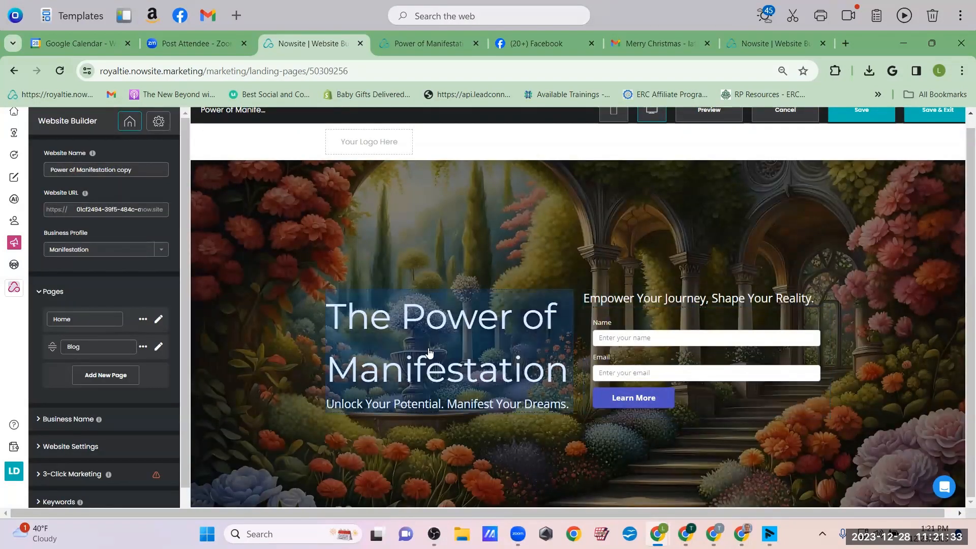
scroll(699, 371, "down", 3)
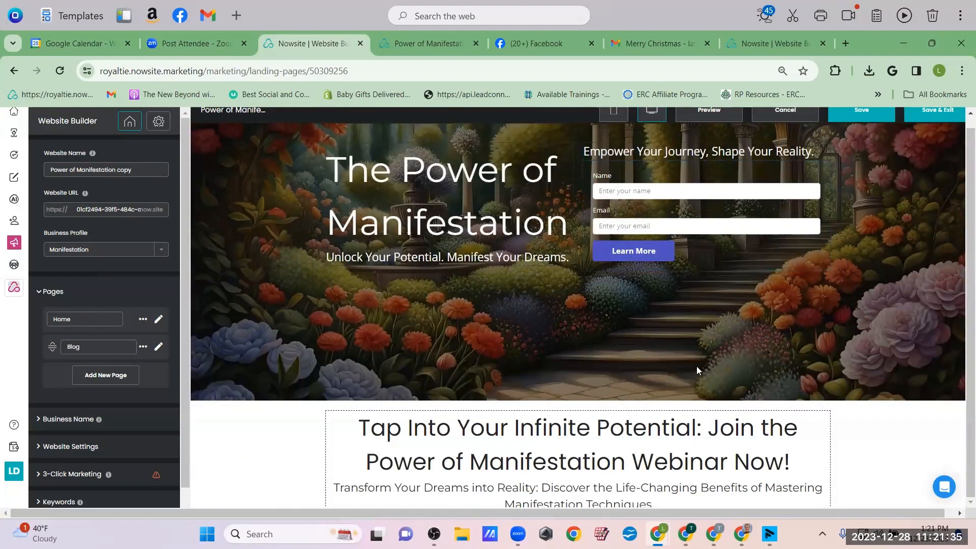
scroll(697, 371, "up", 2)
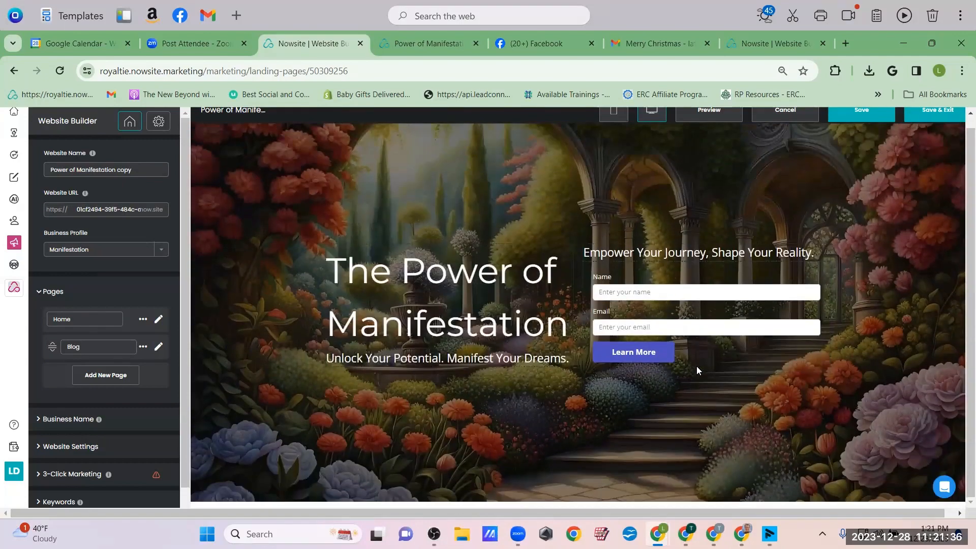
left_click(821, 300)
left_click(819, 272)
left_click(540, 356)
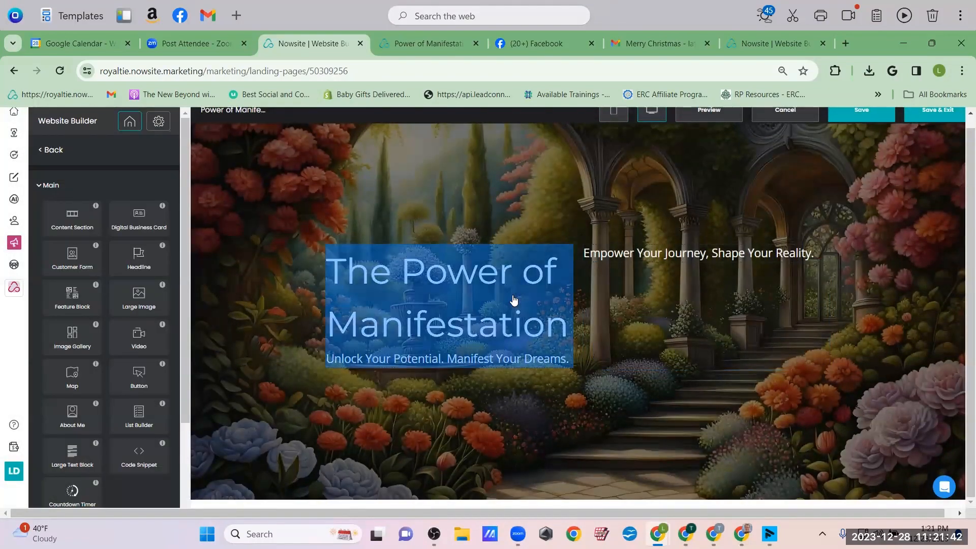
Make the hero headline span the full width in a single column
left_click(514, 301)
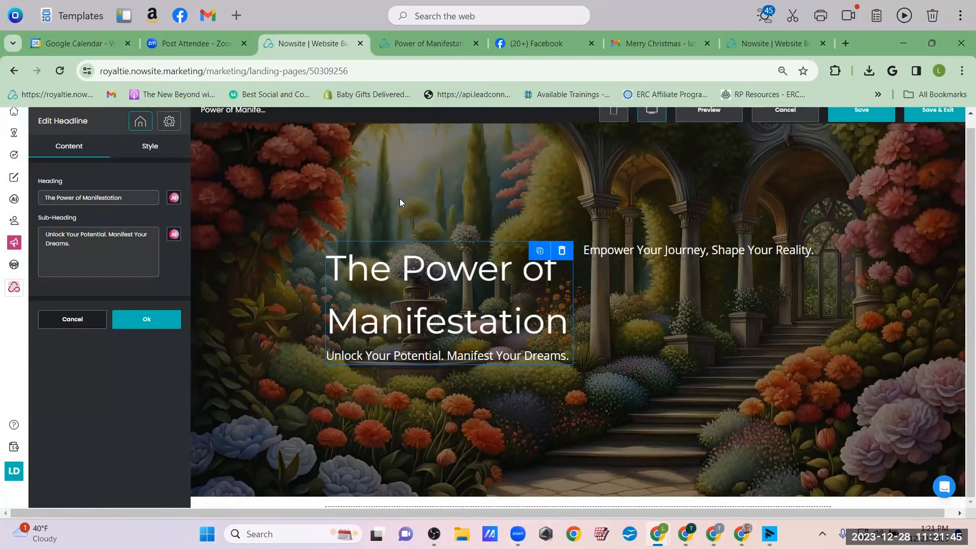
scroll(669, 183, "up", 1)
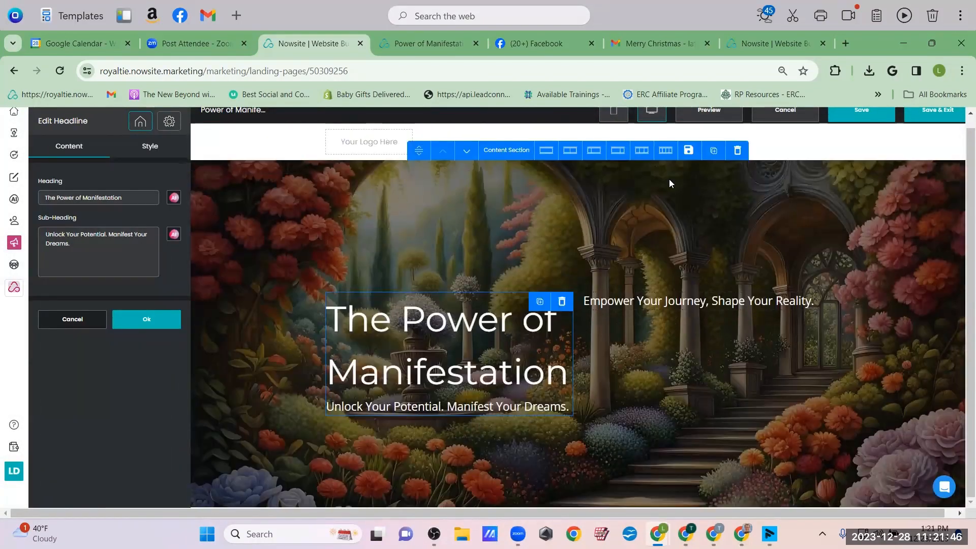
left_click(547, 151)
Select the 'Tap Into Your Infinite Potential' headline and open AI writing help for it
scroll(602, 290, "down", 4)
scroll(602, 289, "up", 3)
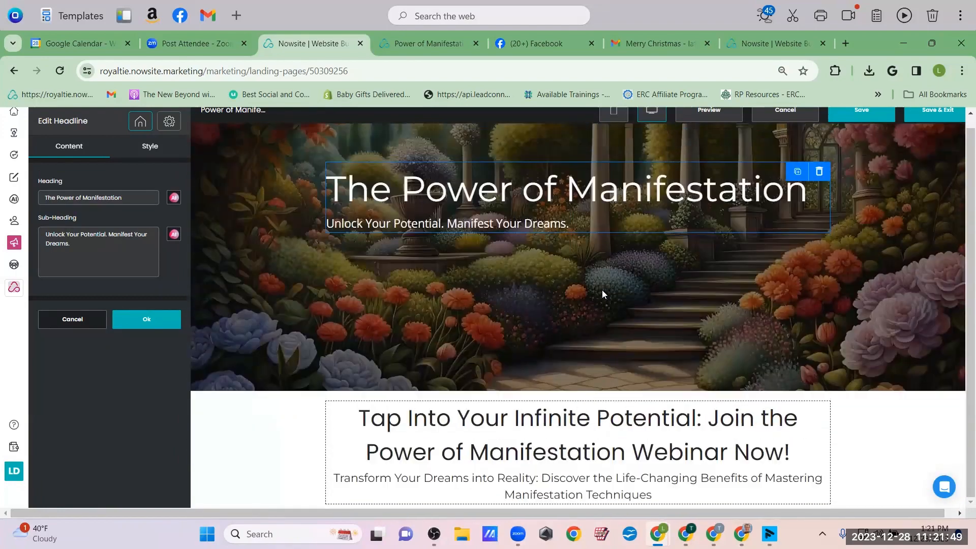
scroll(602, 289, "down", 3)
scroll(603, 294, "down", 3)
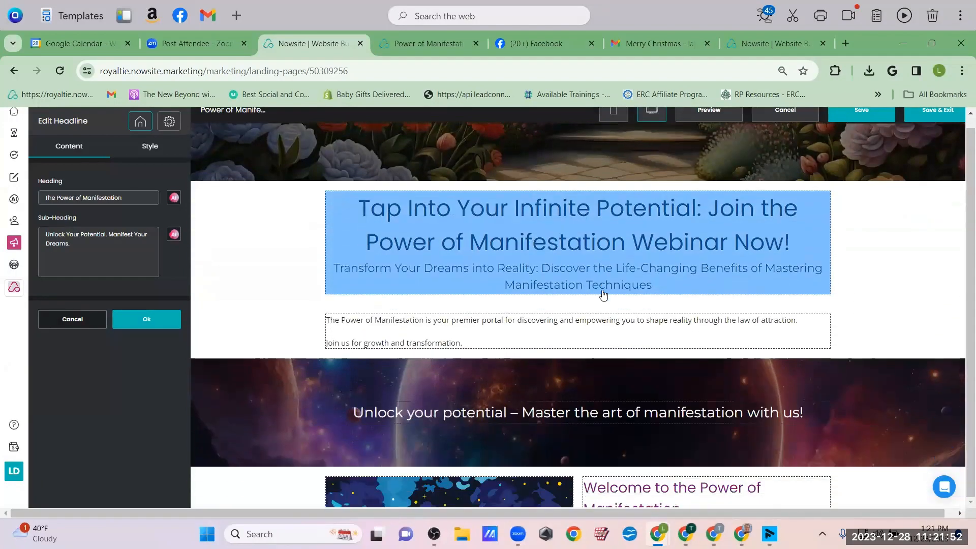
scroll(650, 240, "down", 3)
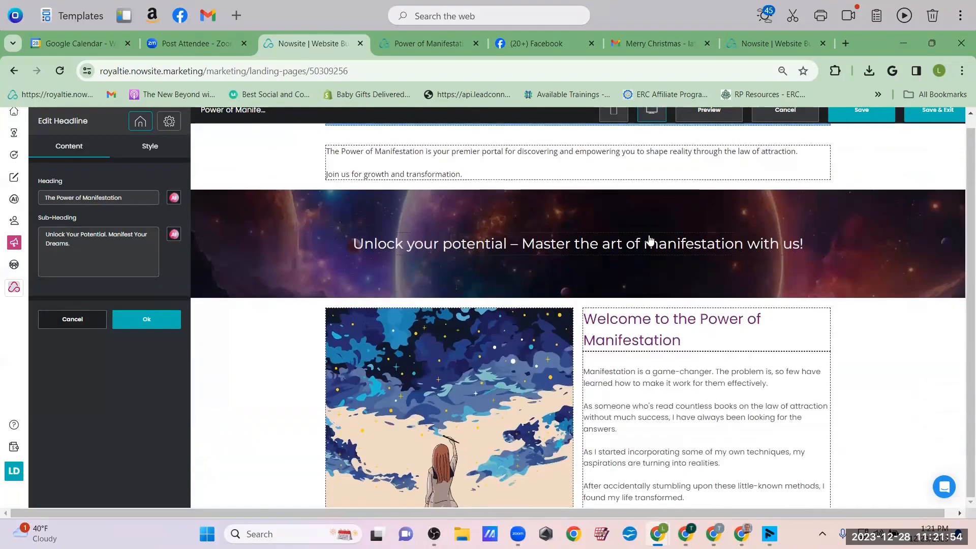
scroll(549, 401, "up", 5)
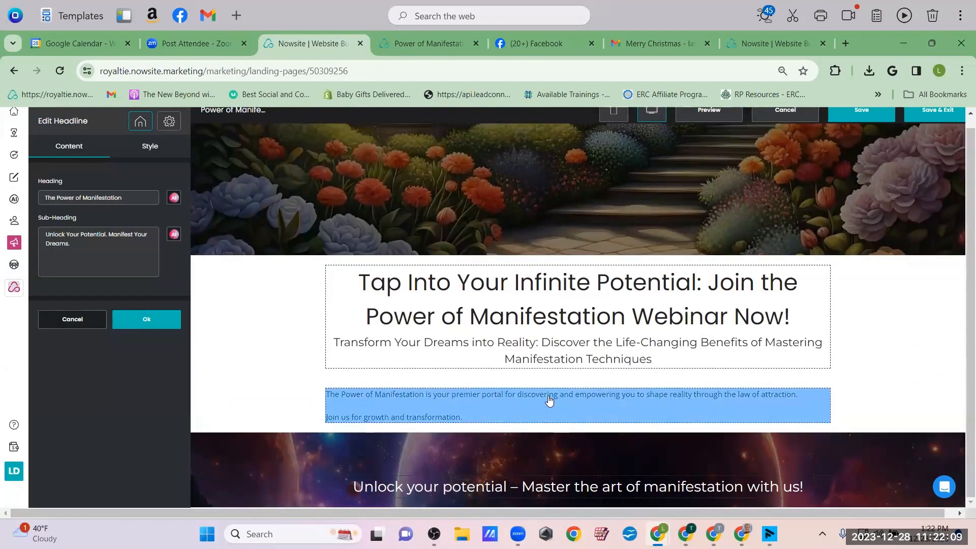
left_click(528, 281)
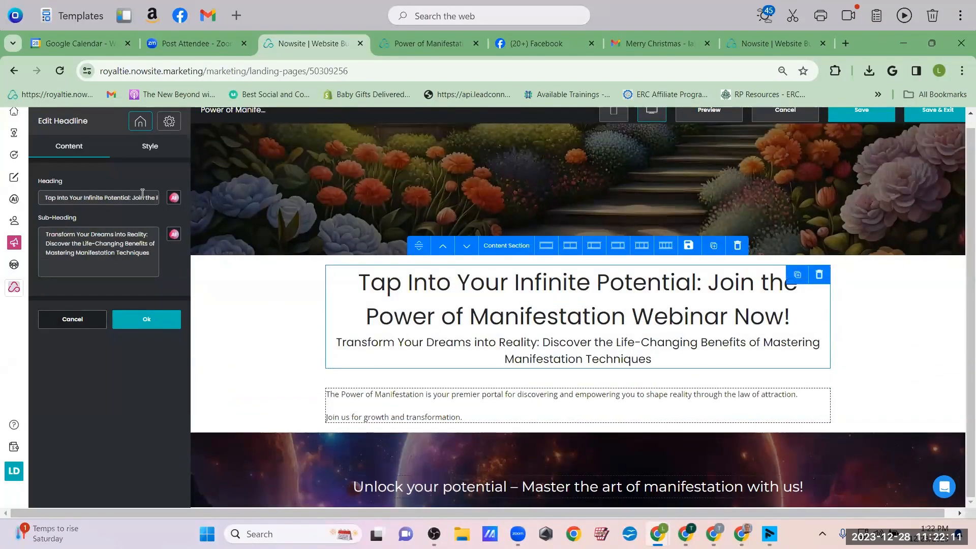
left_click(174, 197)
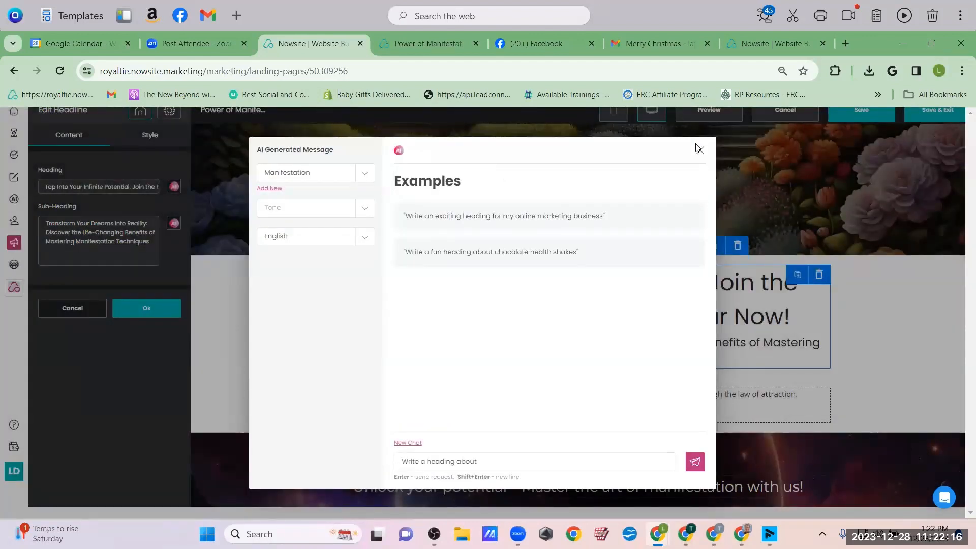
Have the AI write a thank-you-for-signing-up heading and insert it as the headline
left_click(514, 459)
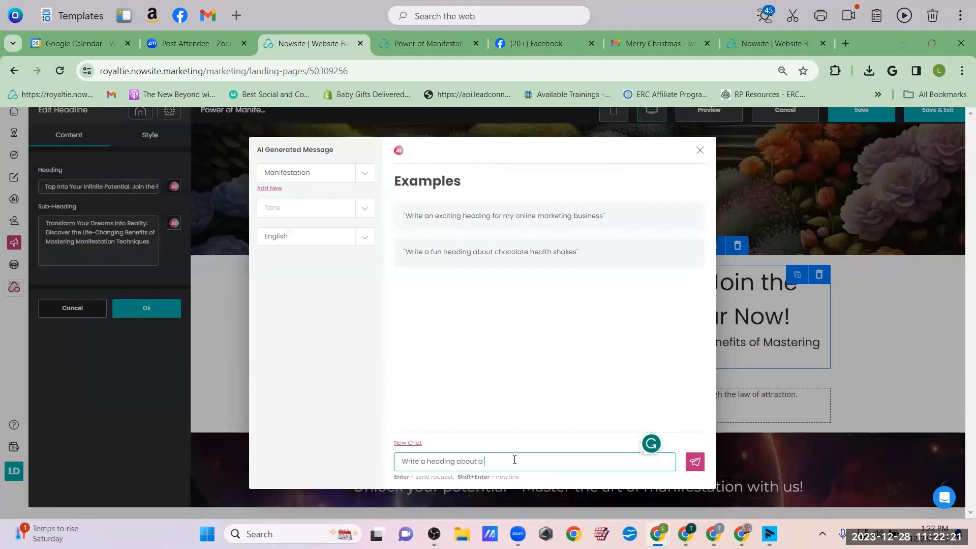
type("a Thank You message after they signed up for the e")
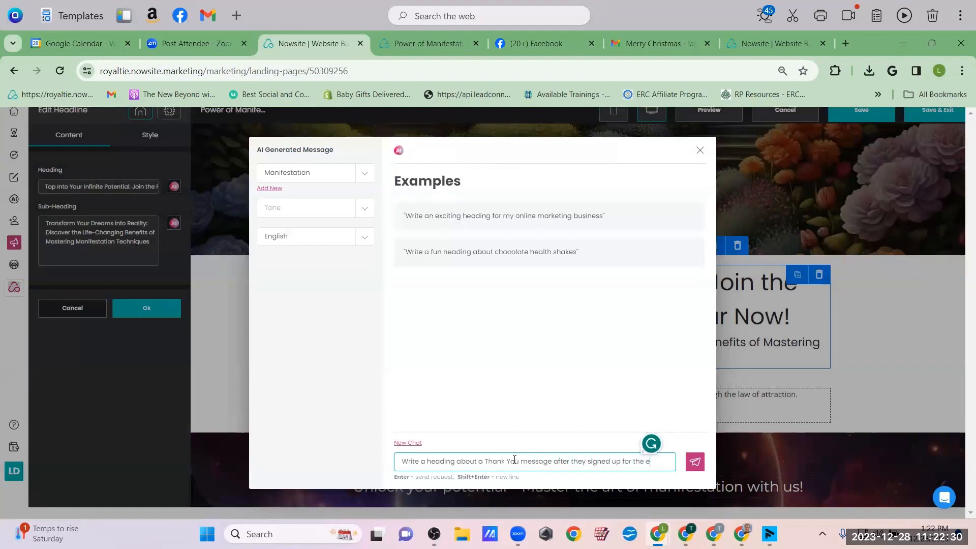
type("vent")
key("Return")
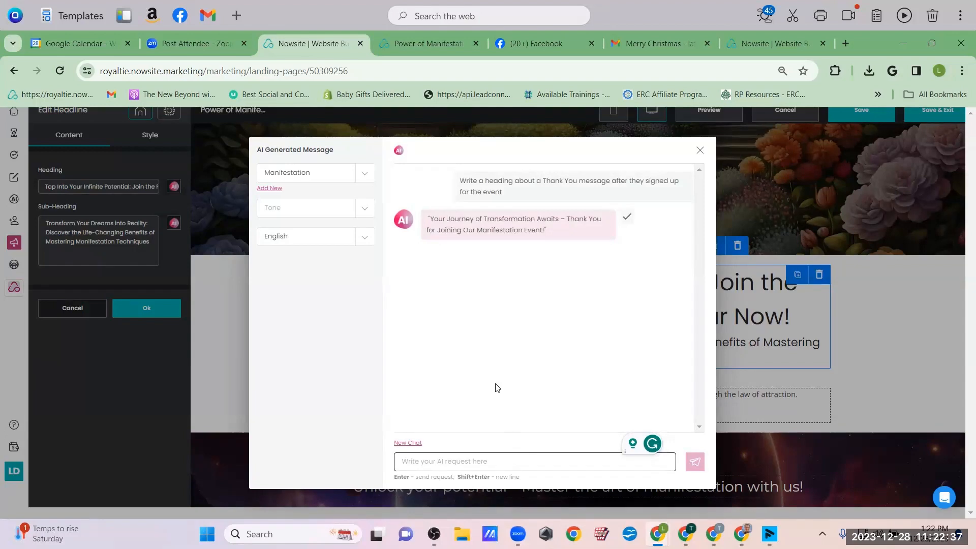
left_click(626, 218)
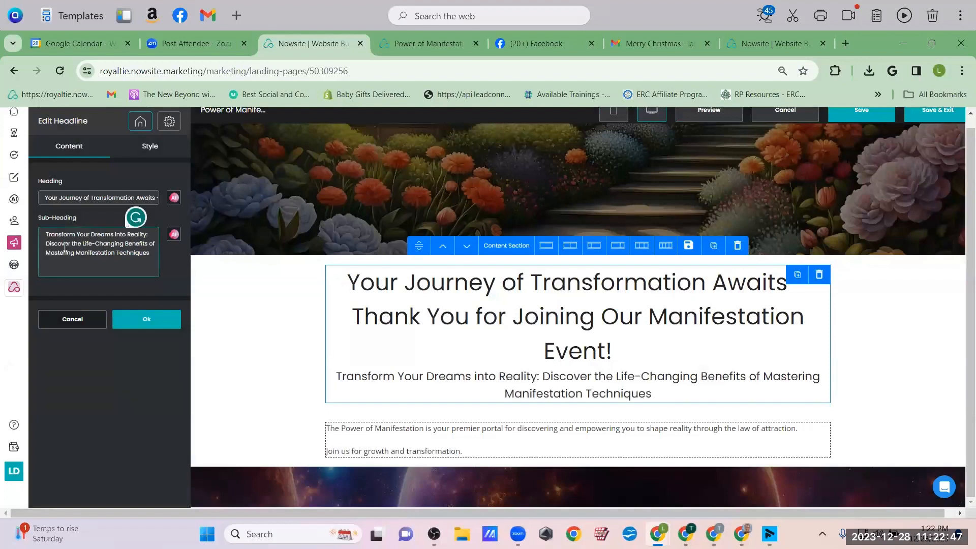
Rewrite the sub-heading asking visitors to watch their inbox for event updates and important information
key("ctrl+a")
key("BackSpace")
type("Please")
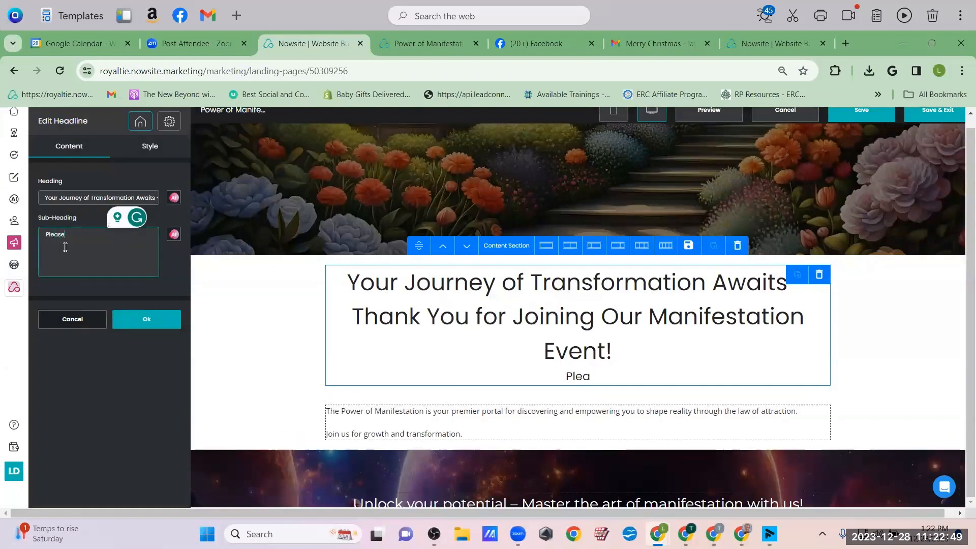
type(" keep an eye on your inbox")
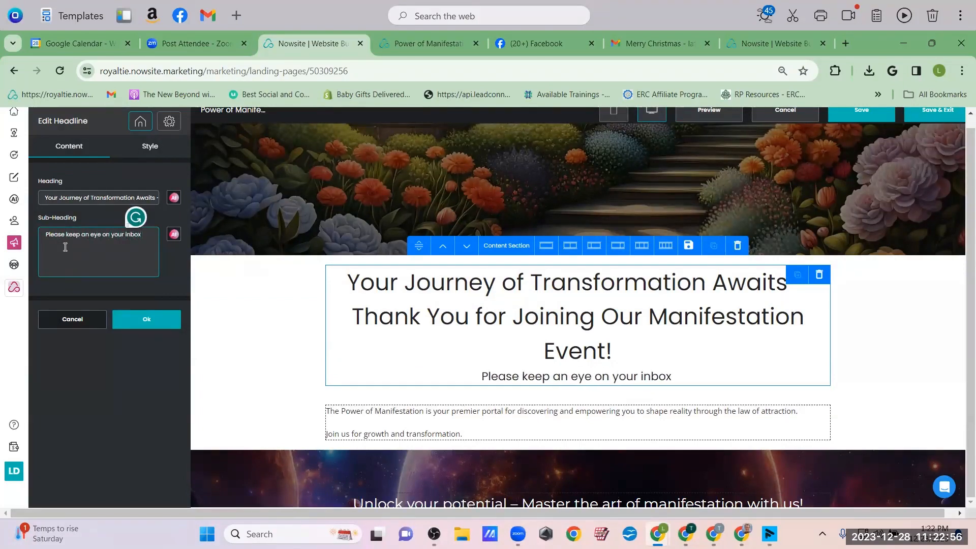
type(" , as we w")
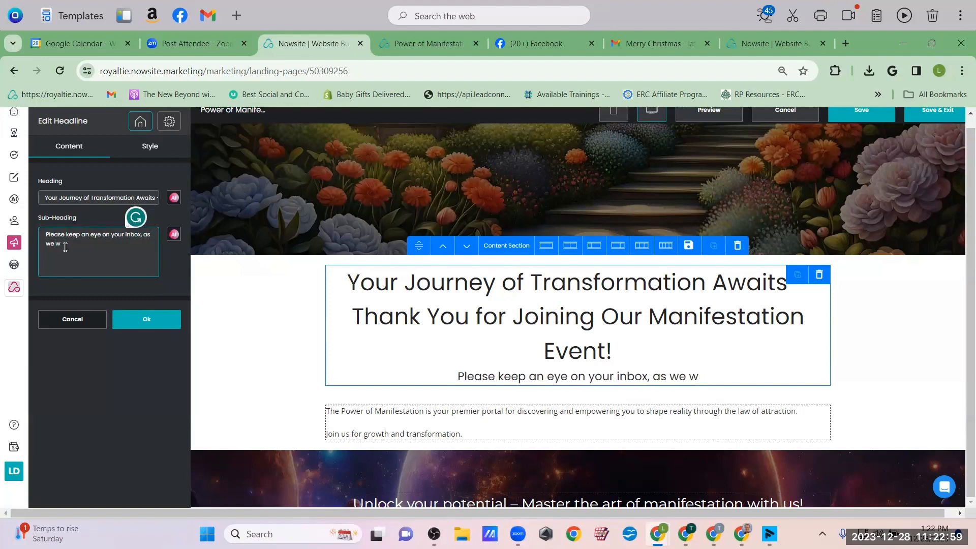
type("ill be sending you ")
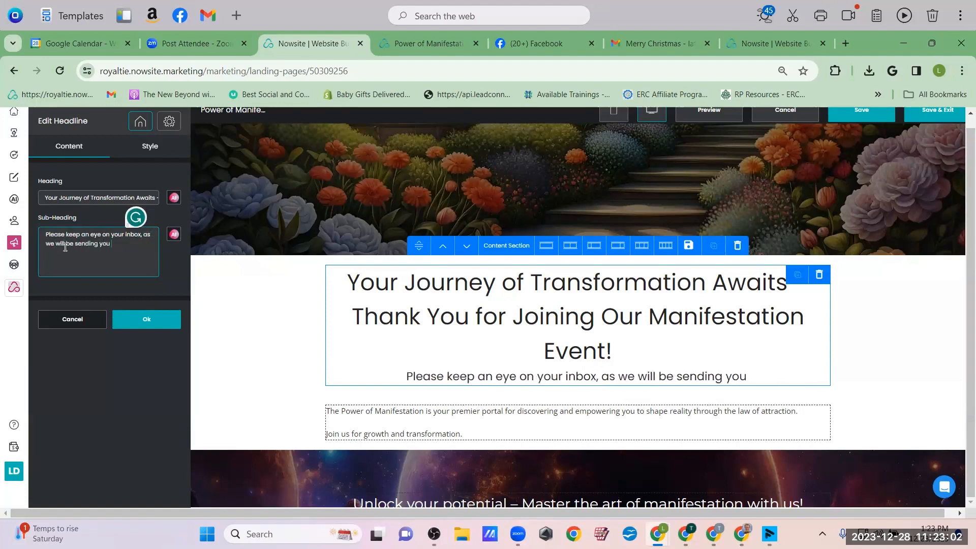
type("updates a")
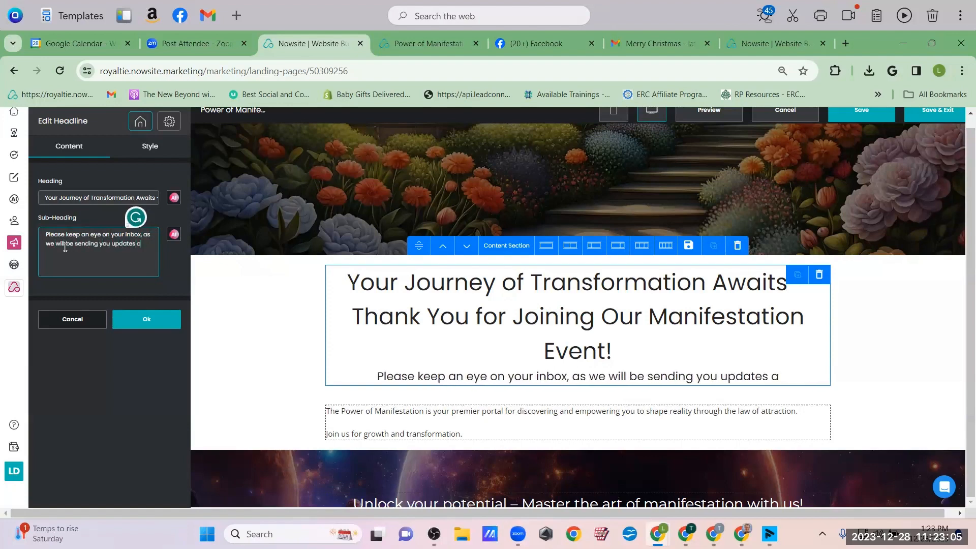
type("s the event")
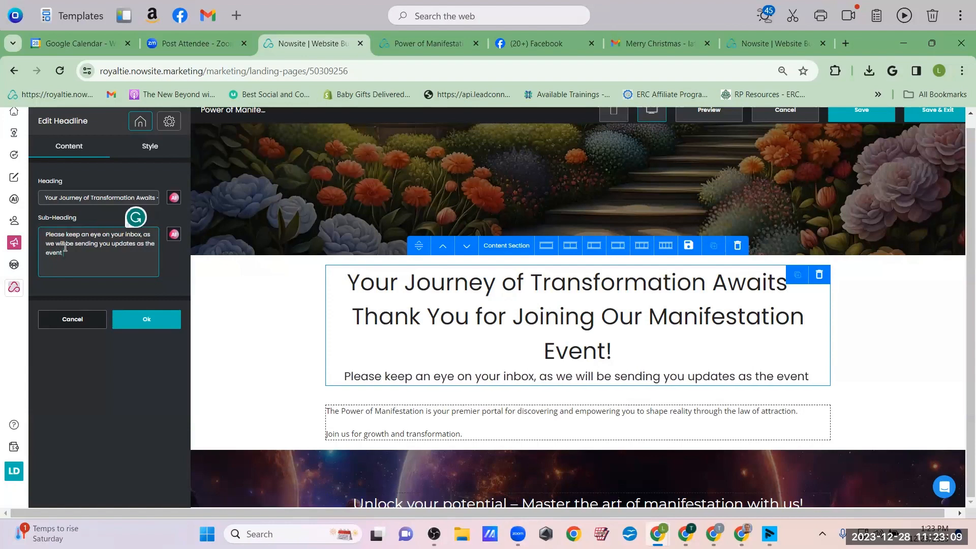
type(" appor")
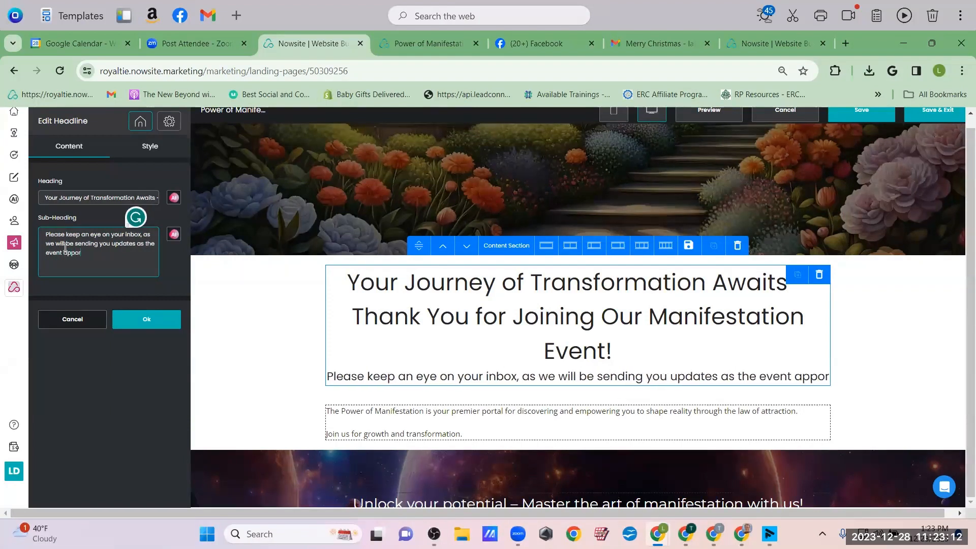
key("BackSpace")
key("BackSpace")
type("roaches.")
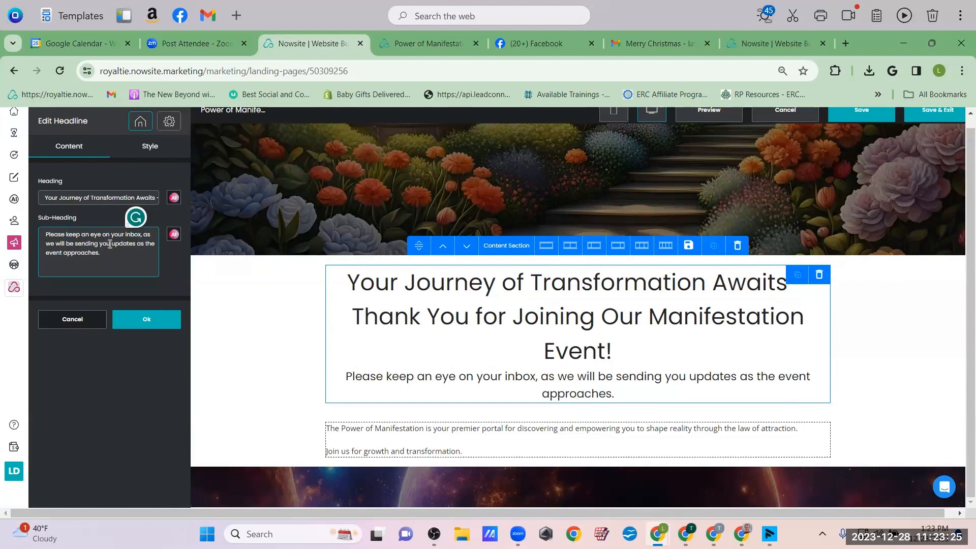
type("important inf")
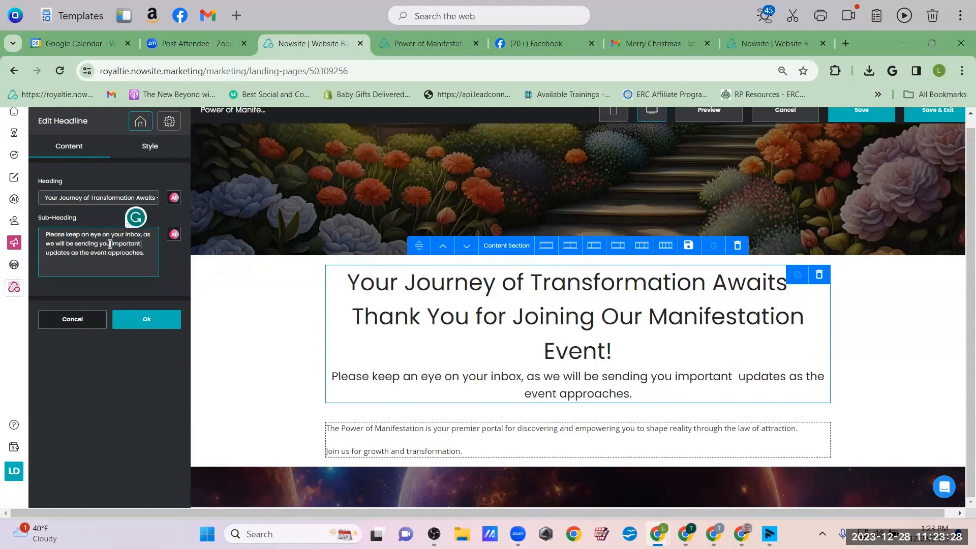
type("ormation and")
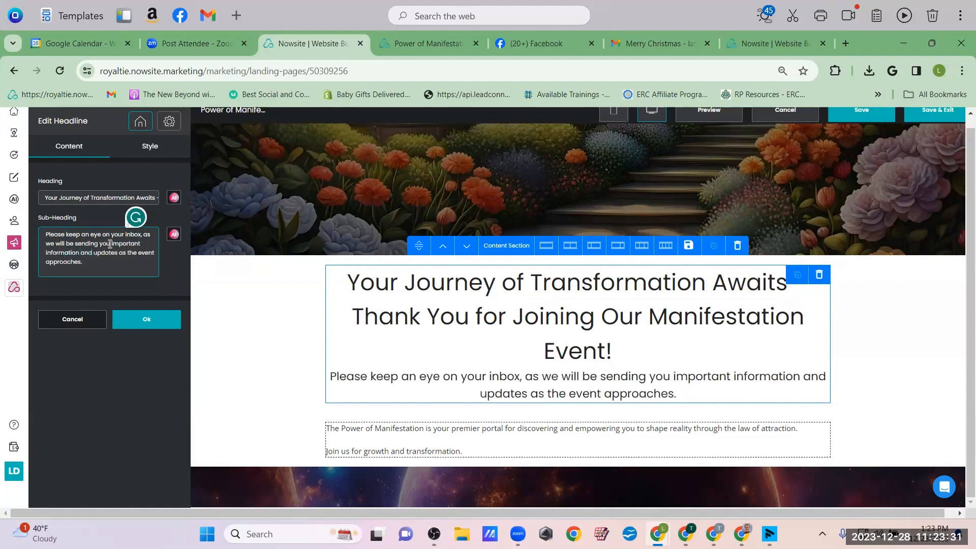
left_click(132, 326)
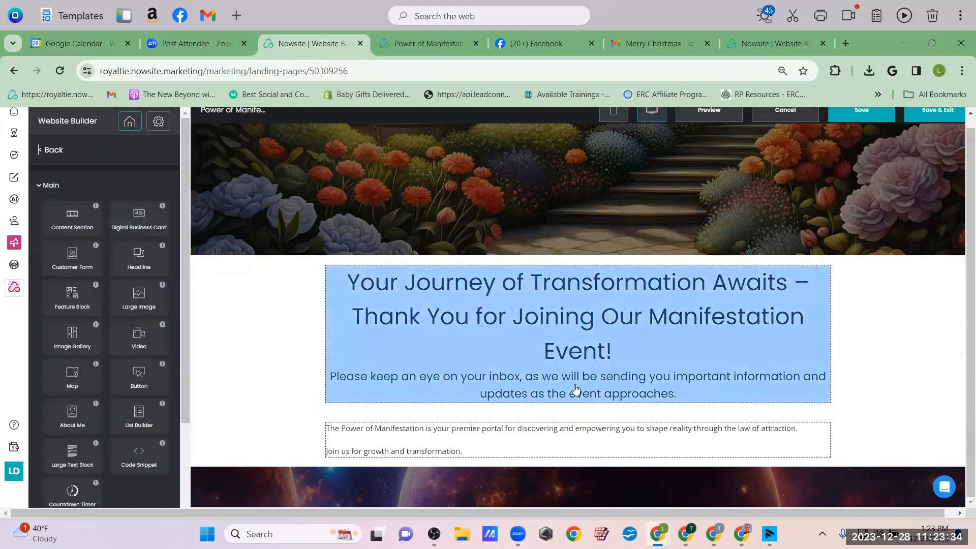
Delete the portal description paragraph and the leftover empty section beneath it
scroll(573, 392, "down", 4)
left_click(796, 251)
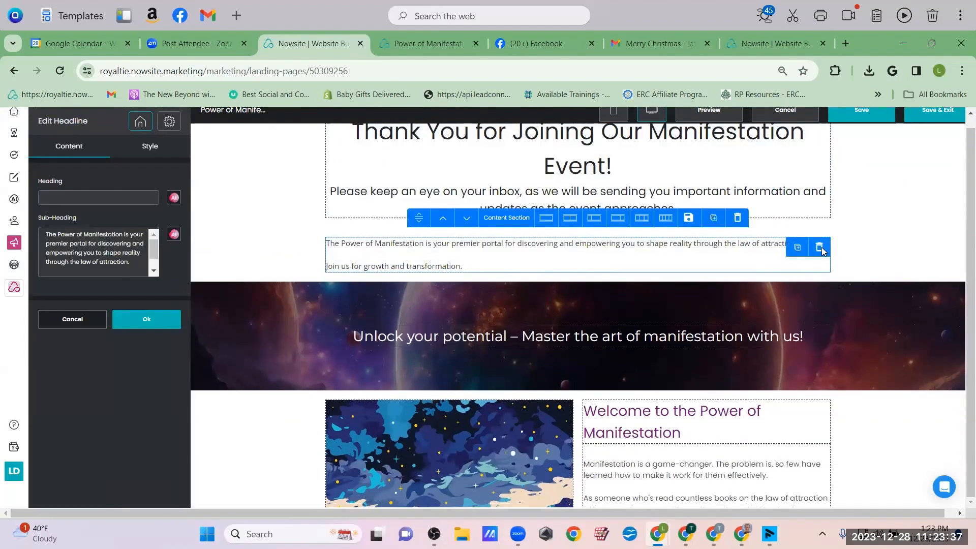
left_click(819, 247)
left_click(538, 352)
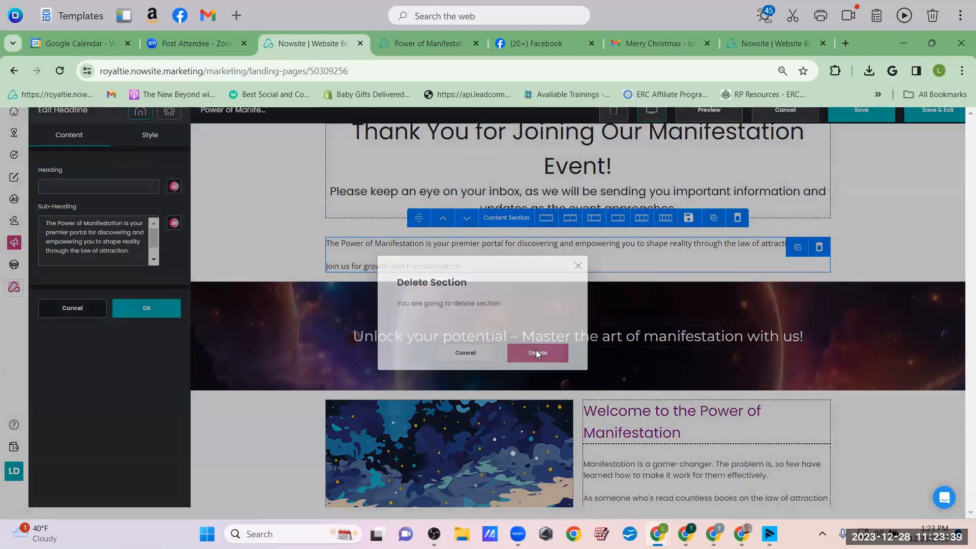
left_click(756, 253)
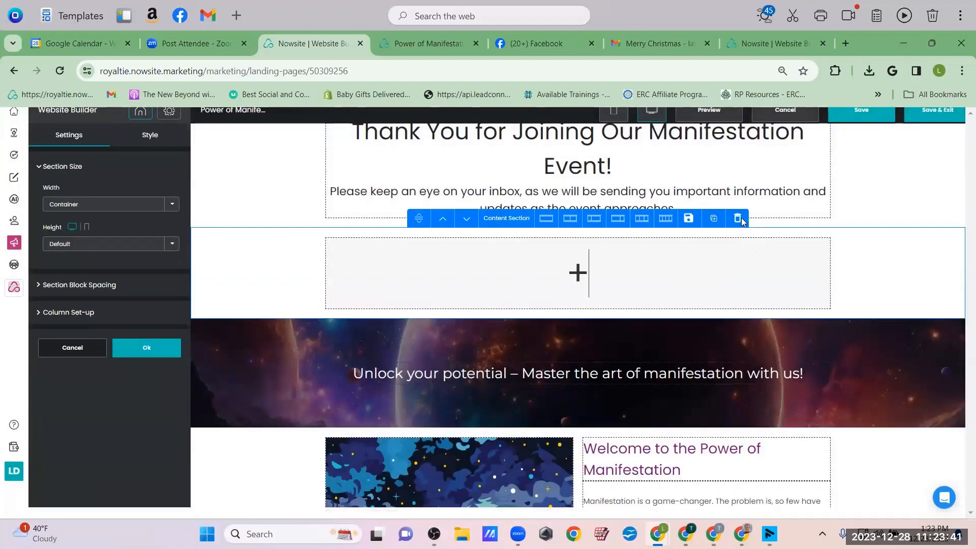
left_click(738, 218)
left_click(538, 351)
scroll(796, 284, "up", 3)
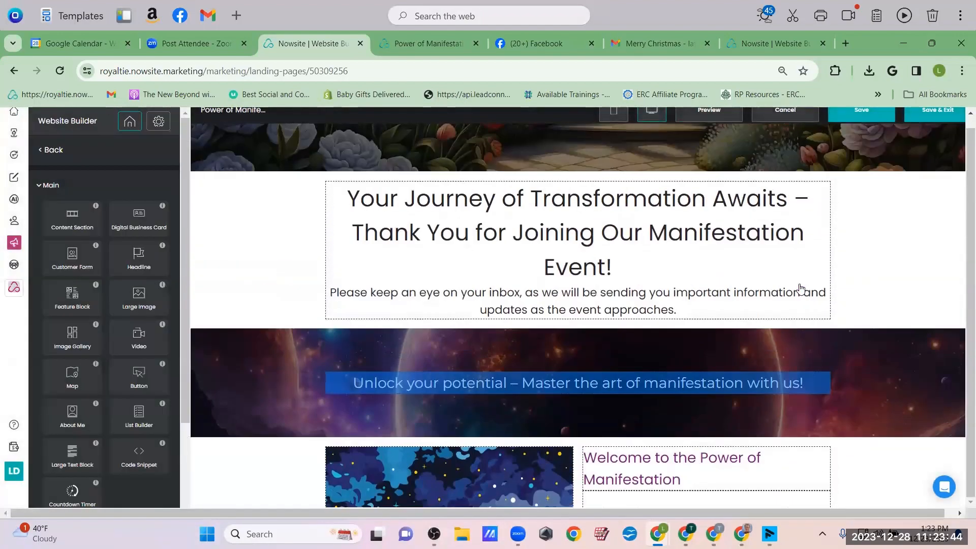
scroll(834, 324, "down", 4)
scroll(834, 324, "down", 1)
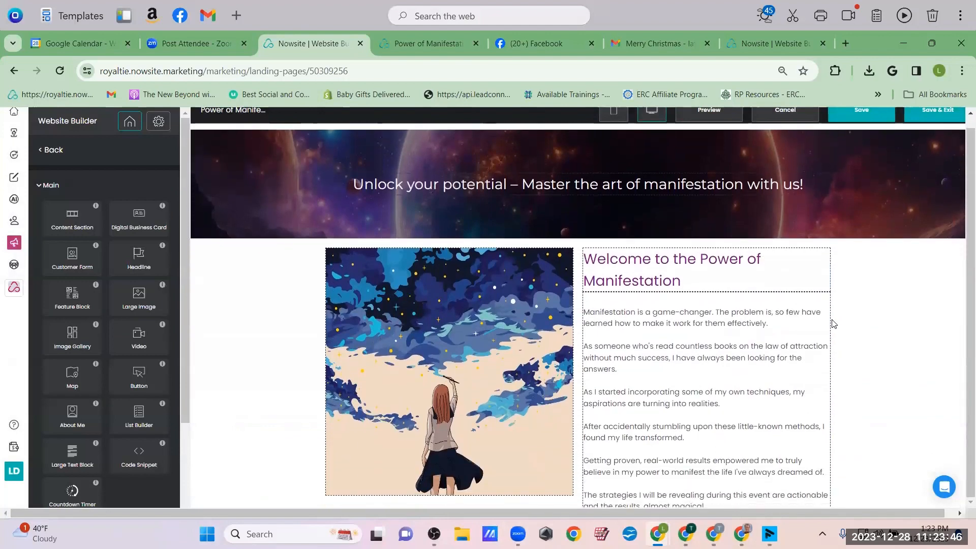
Find the IN THE VORTEX group with a Facebook search for 'abra' and select its web address
left_click(520, 50)
left_click(75, 127)
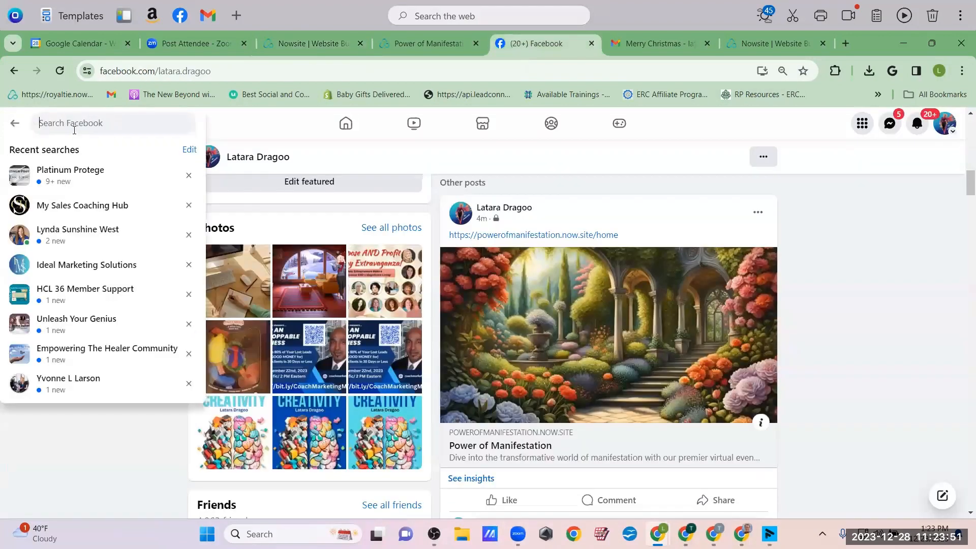
type("abra")
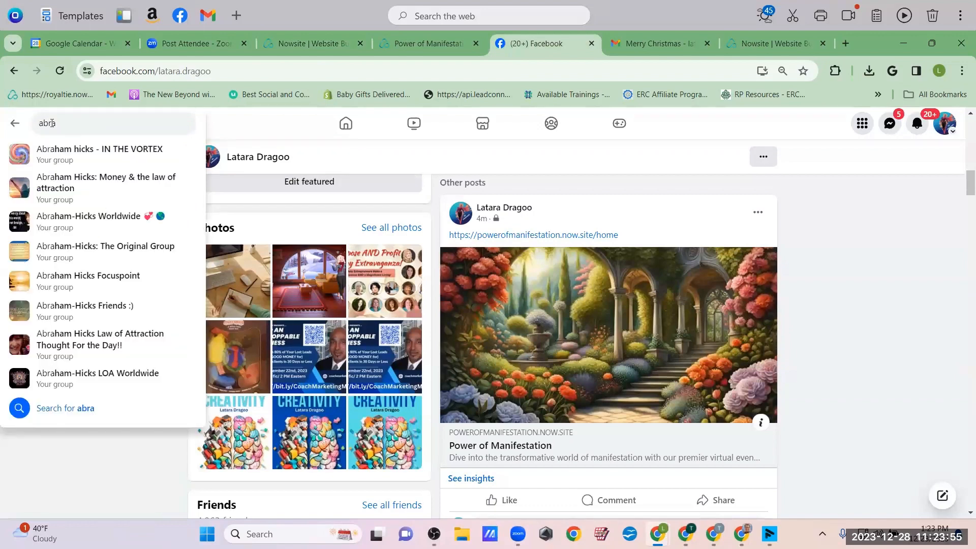
left_click(43, 161)
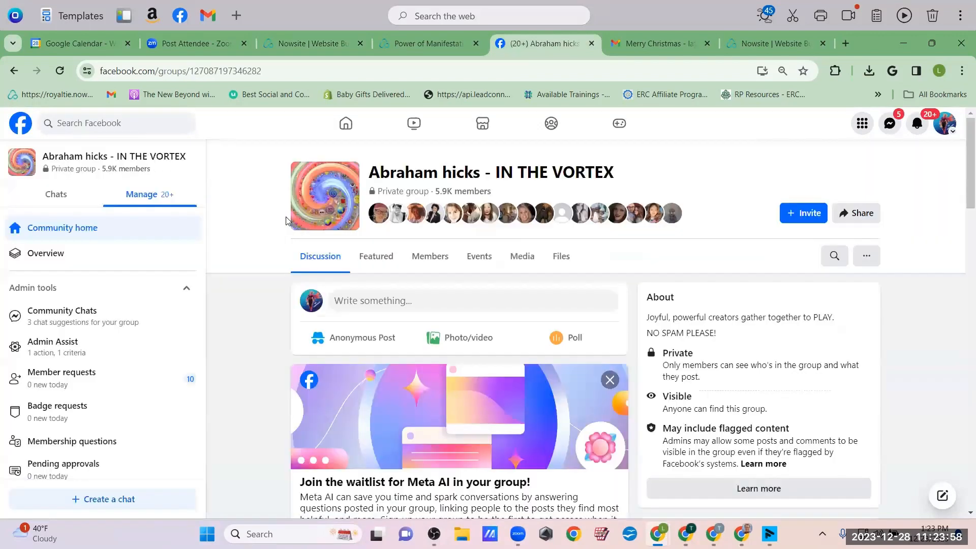
left_click_drag(232, 71, 65, 67)
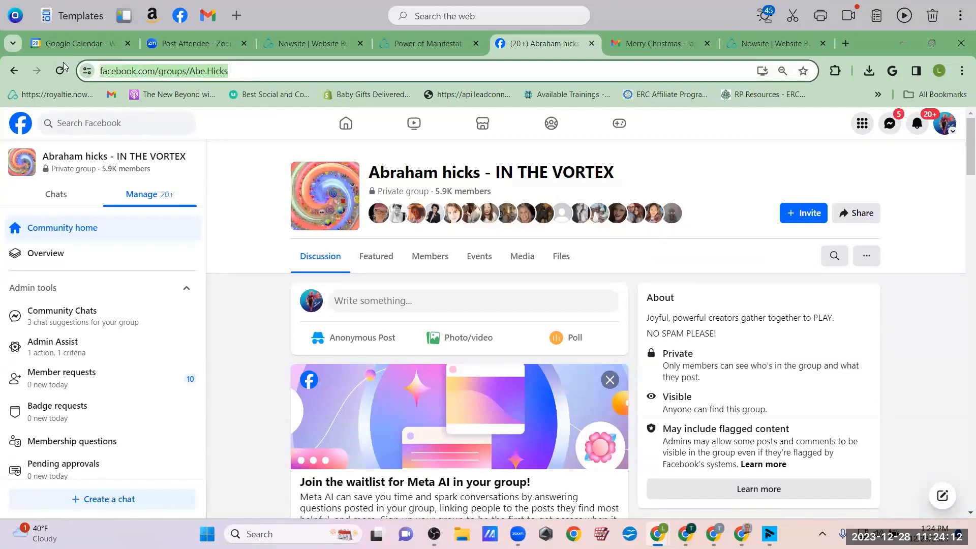
Change the headline to 'Join my Manifestation Facebook Group to' and delete the body text block
left_click(284, 45)
scroll(525, 170, "up", 5)
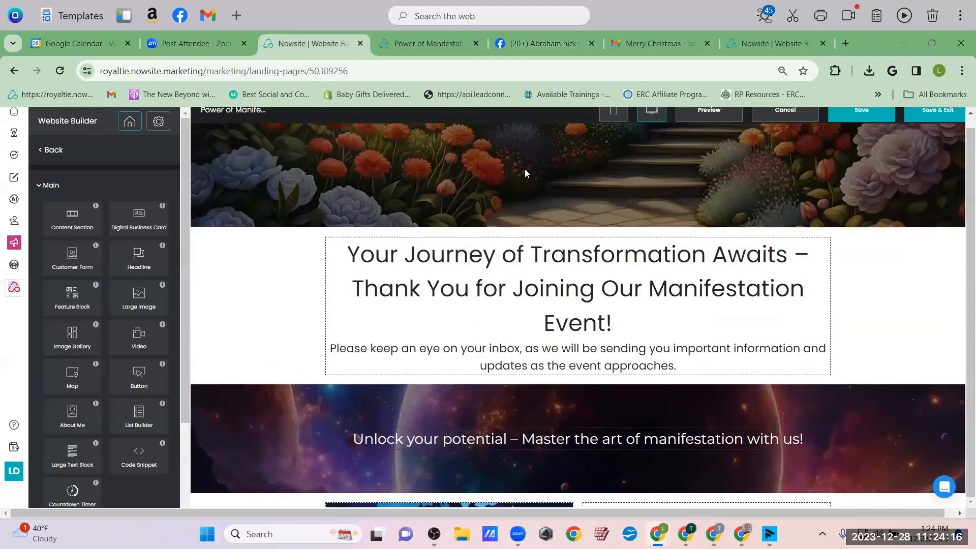
scroll(525, 170, "down", 4)
scroll(611, 254, "down", 1)
left_click(681, 297)
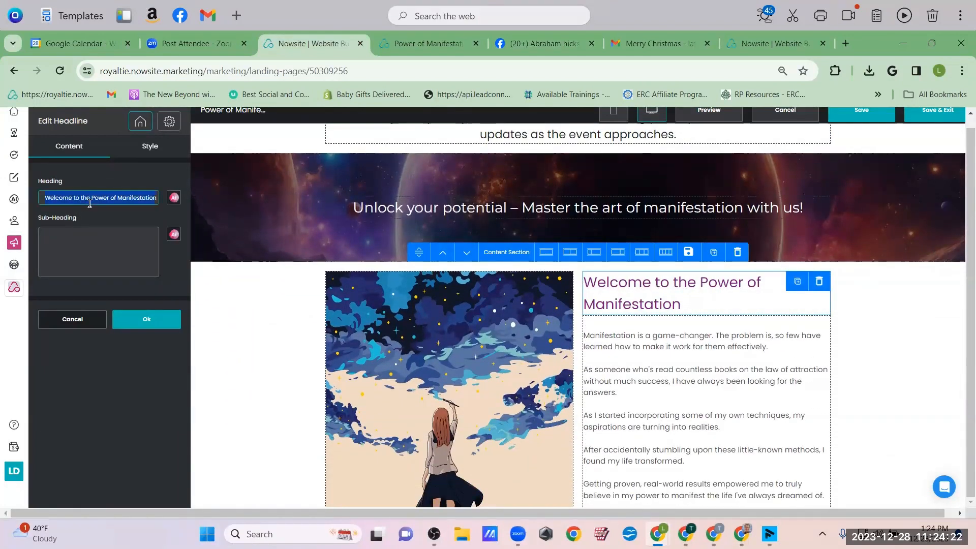
type("Join my")
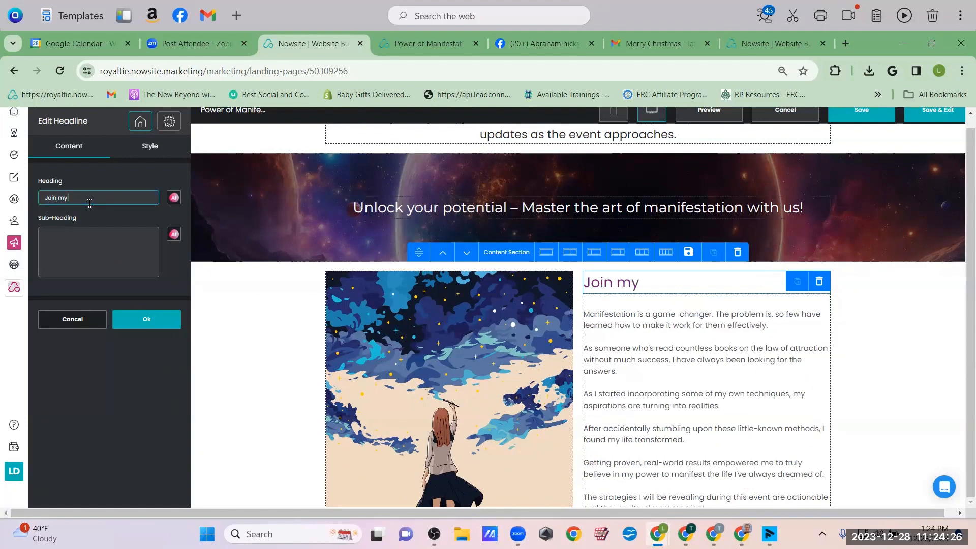
type(" Maiifestation Face")
type("book")
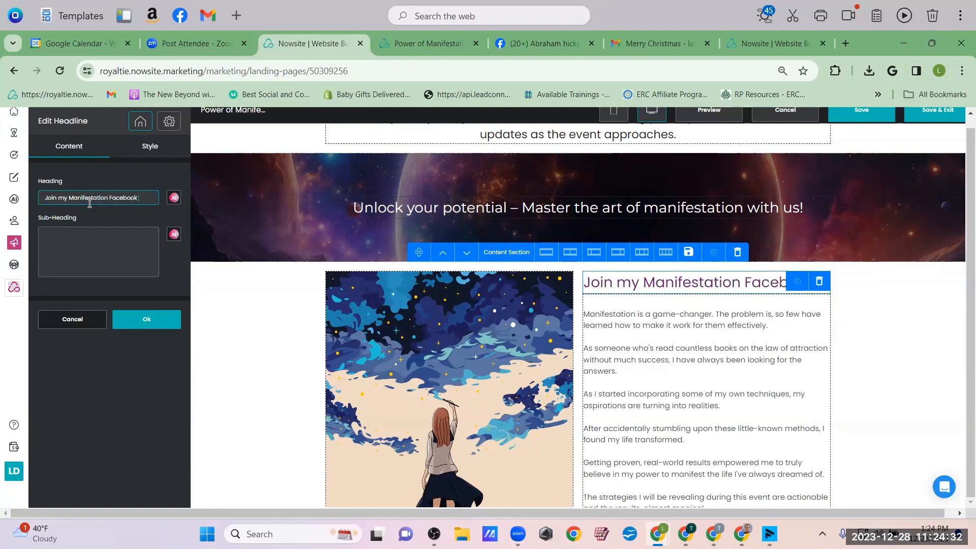
type(" Group to")
left_click(717, 373)
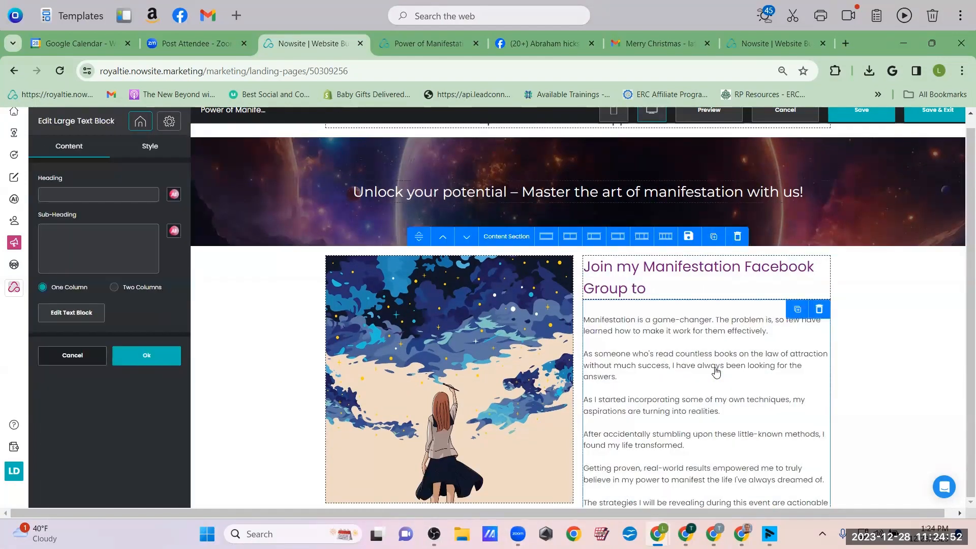
left_click(819, 310)
Add a 'JOIN FACEBOOK GROUP HERE' button linking to the group URL, opening in a new window
left_click(516, 353)
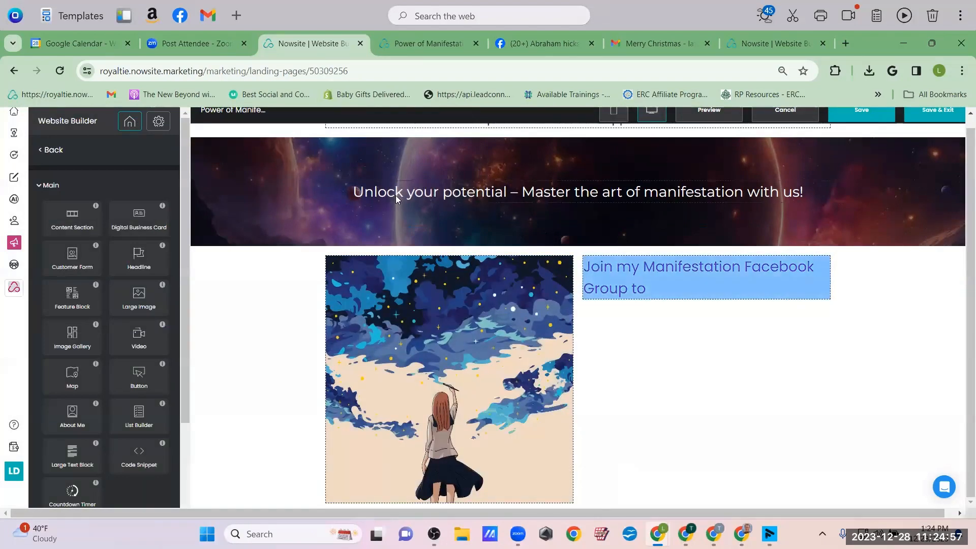
left_click_drag(139, 379, 702, 359)
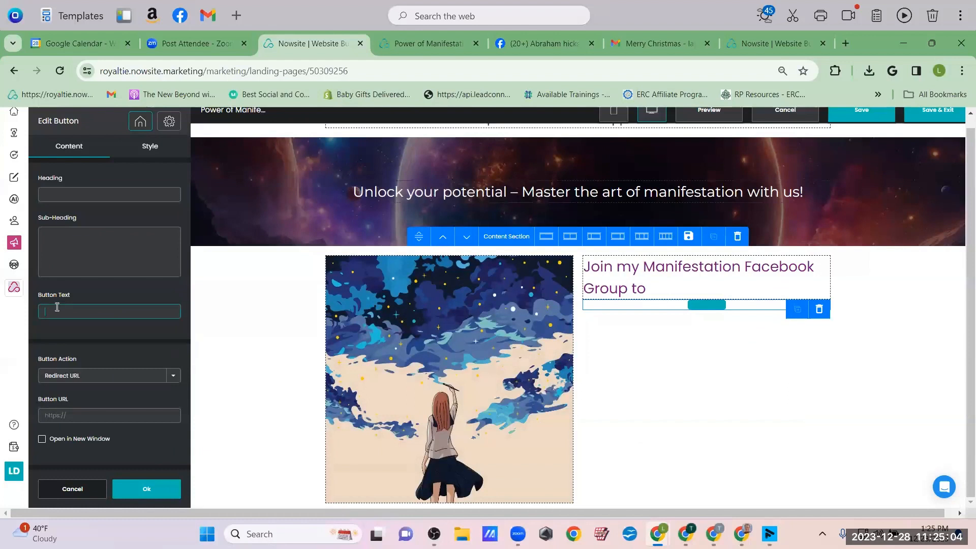
type("JOIN FACE")
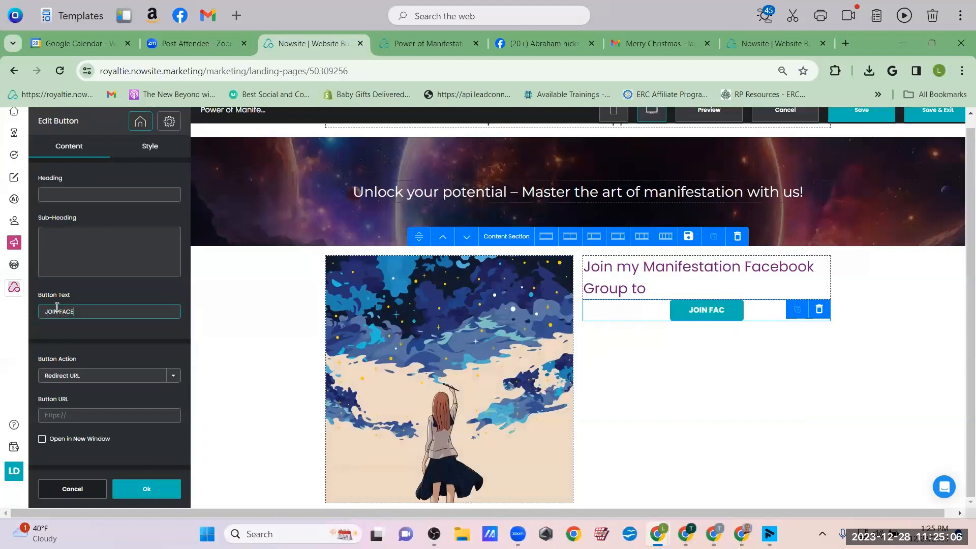
type("BOOK GROU")
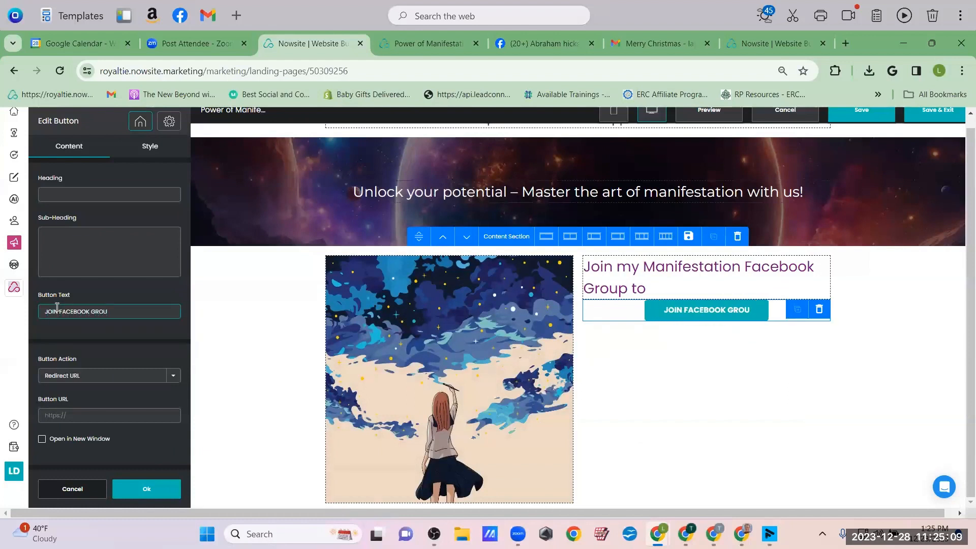
type("P HERE")
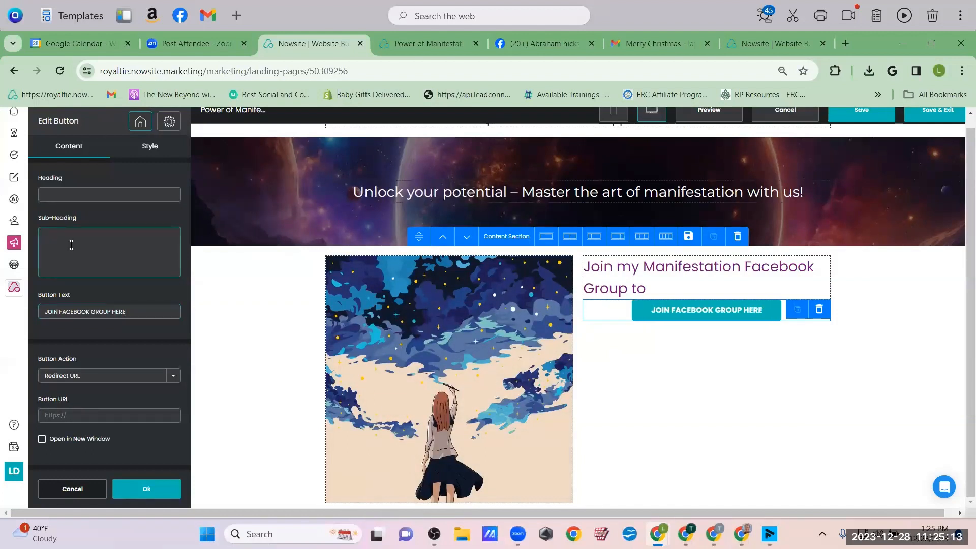
left_click(71, 245)
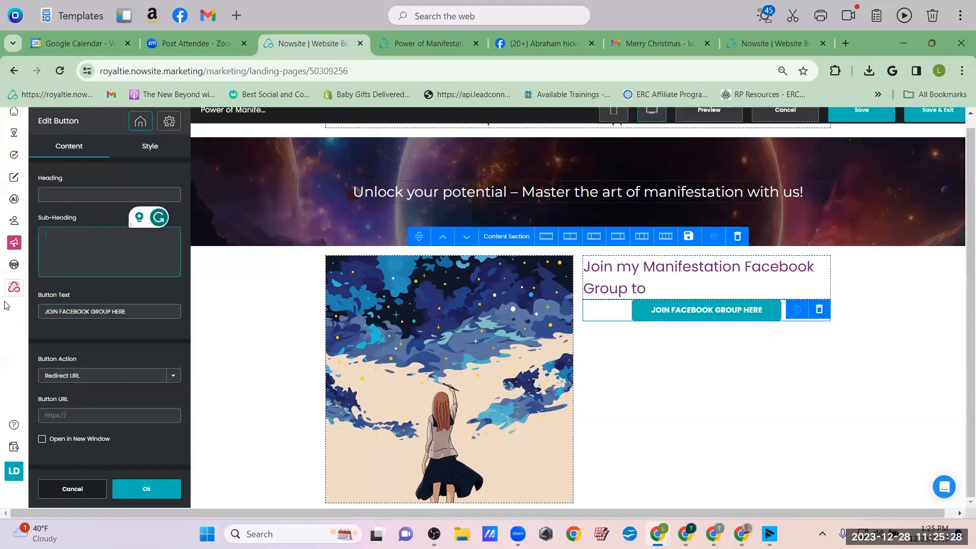
left_click(63, 415)
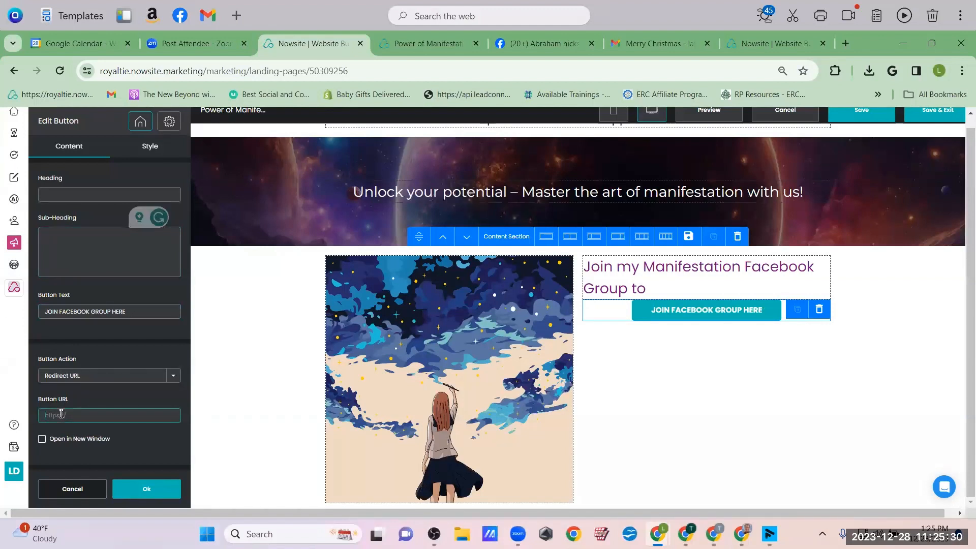
type("https://www.facebook.com/groups/AbeHicks")
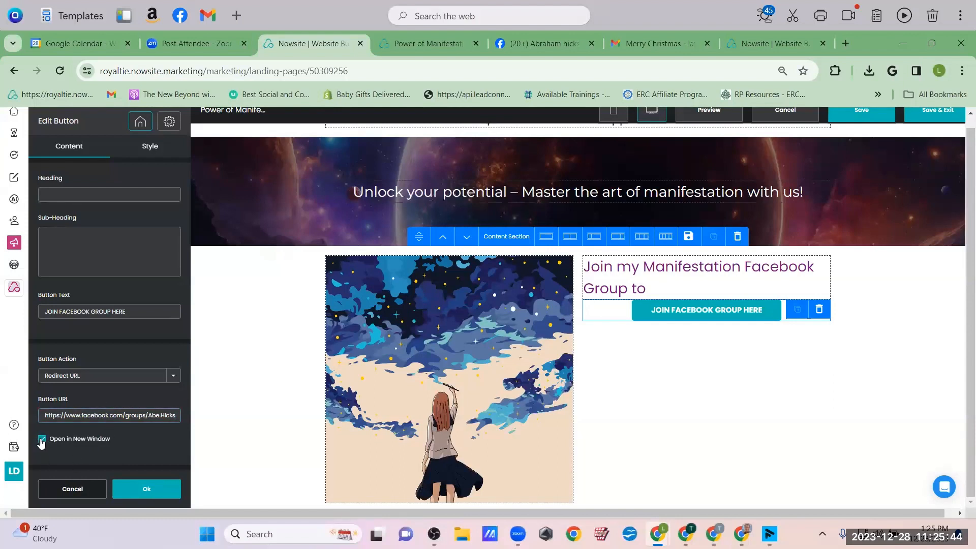
left_click(146, 489)
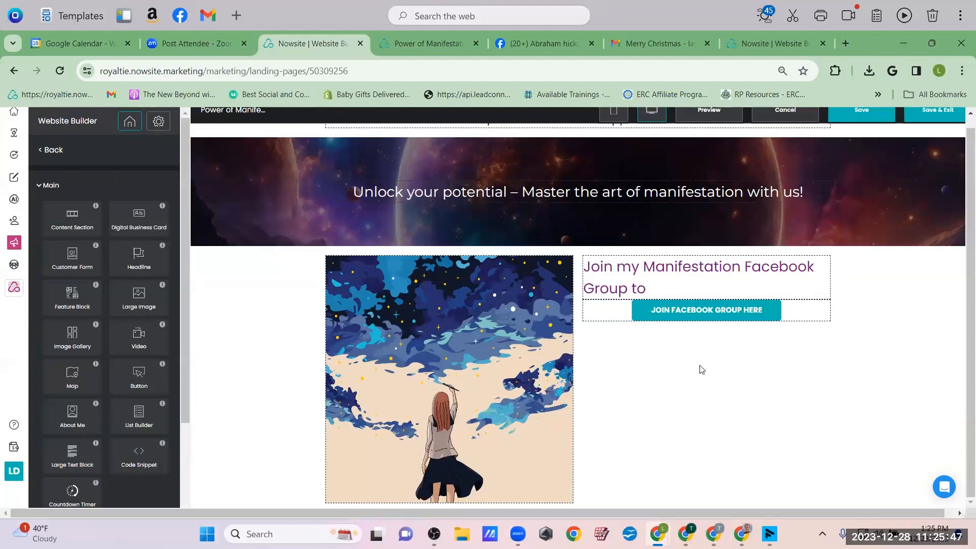
Set the headline's font size to 39 px and centre-align it
left_click(661, 277)
left_click(135, 152)
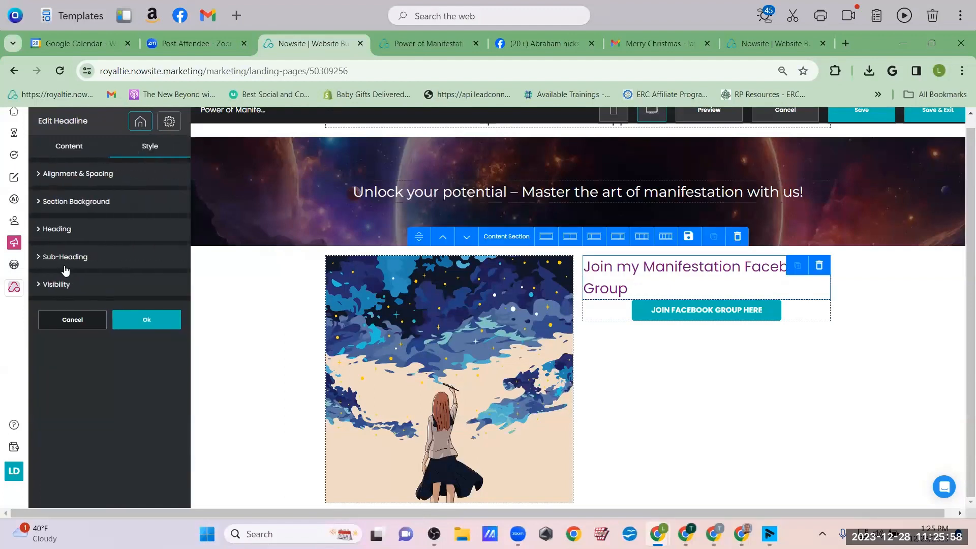
left_click(57, 232)
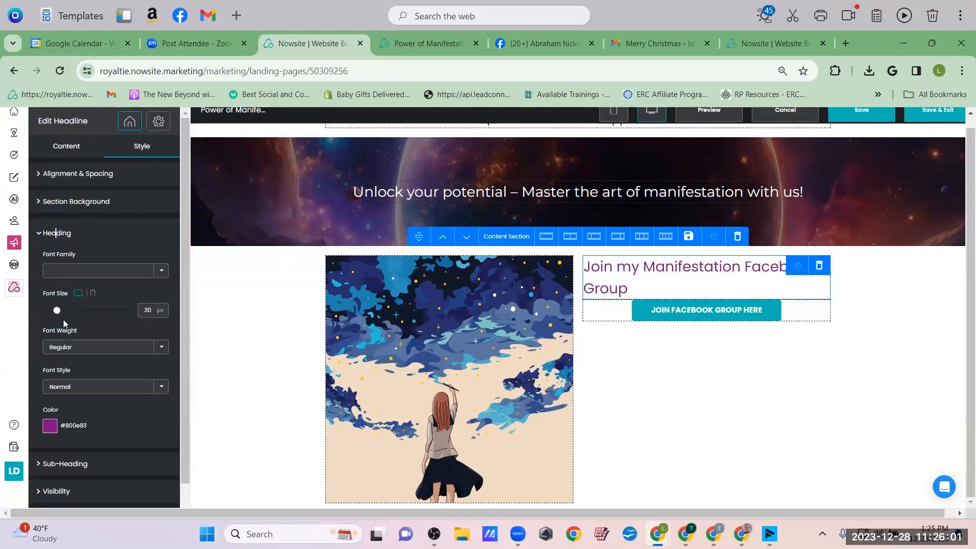
left_click_drag(55, 309, 63, 311)
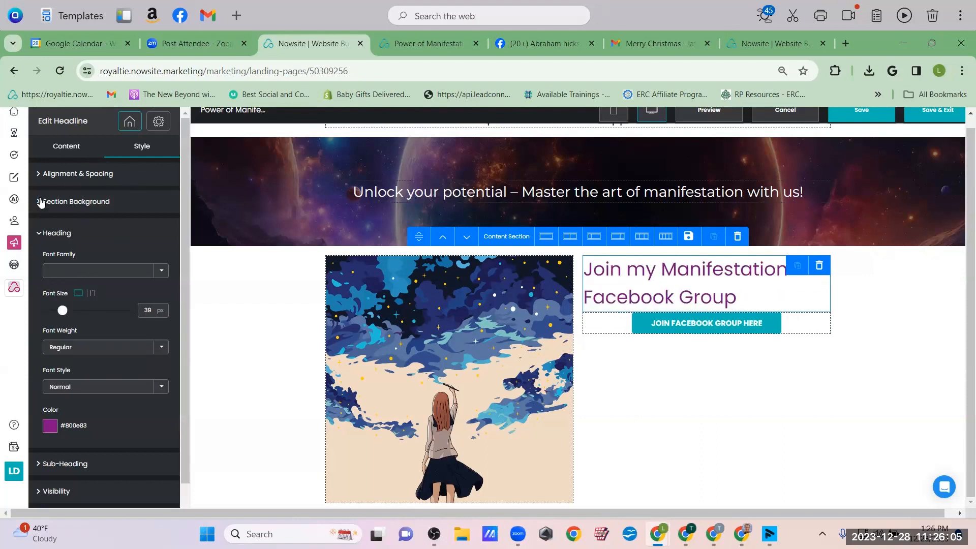
left_click(44, 178)
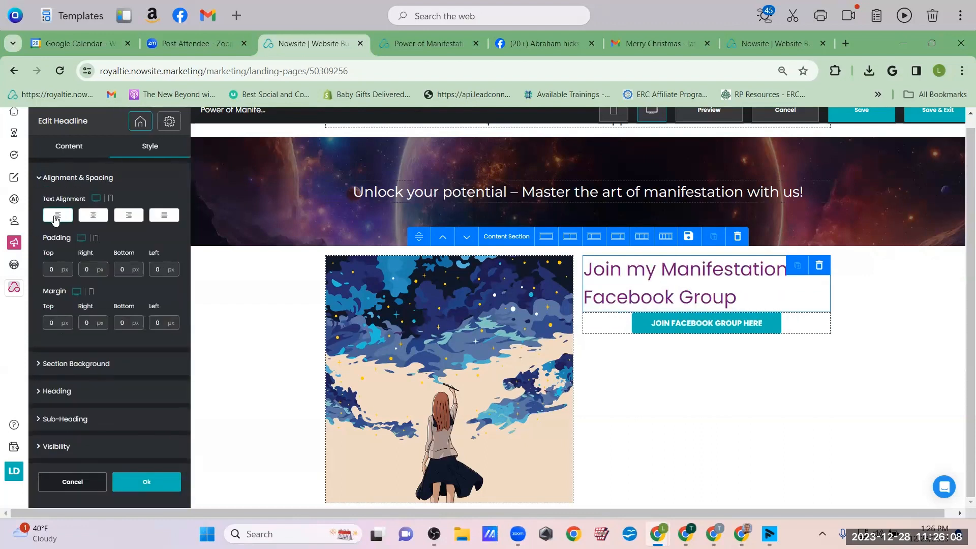
left_click(93, 219)
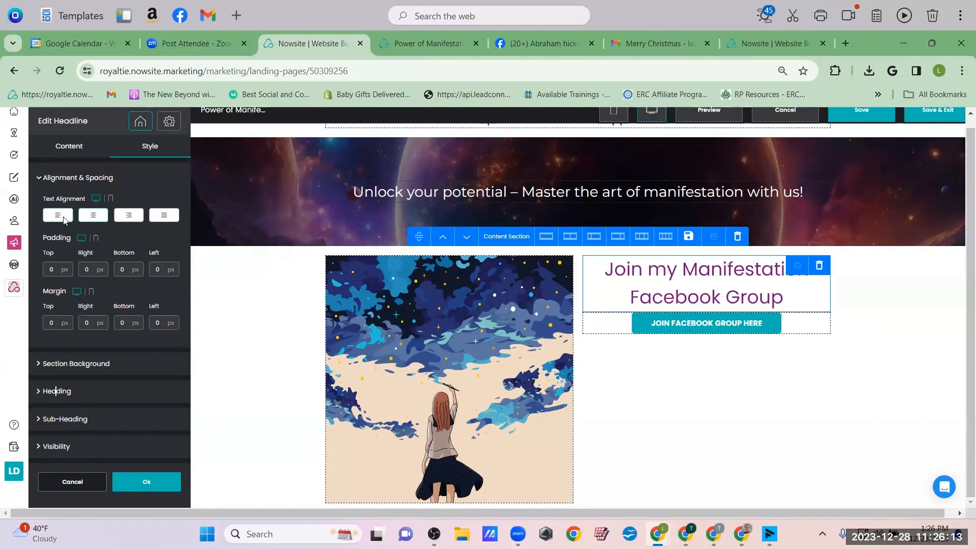
left_click(136, 481)
left_click(690, 296)
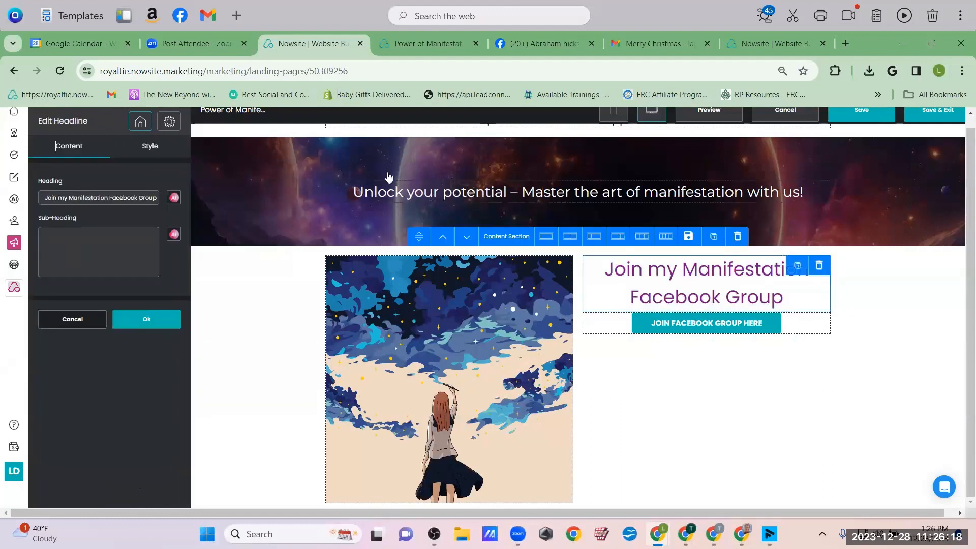
Add the sub-heading 'Connect with and get inspired by like-minded people!'
left_click(78, 251)
type("C")
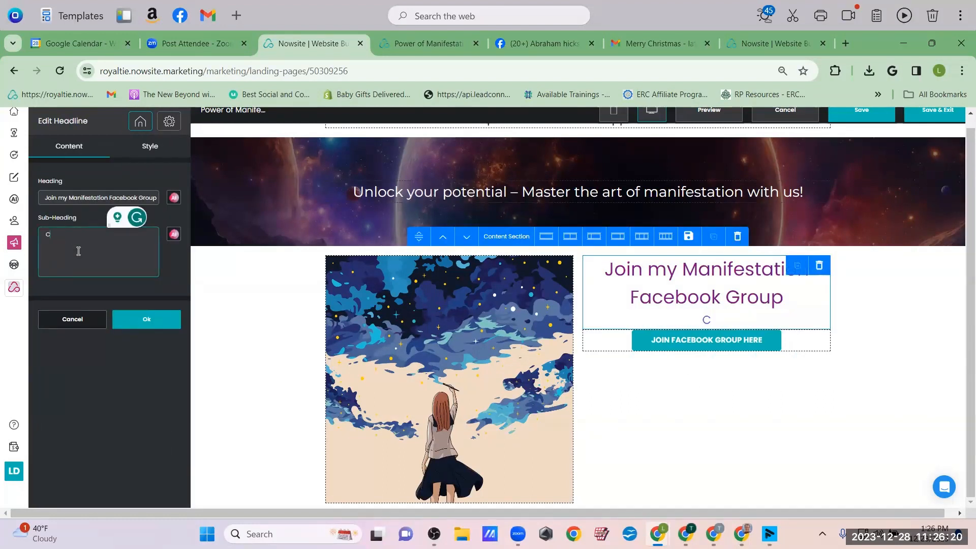
type("onnect with")
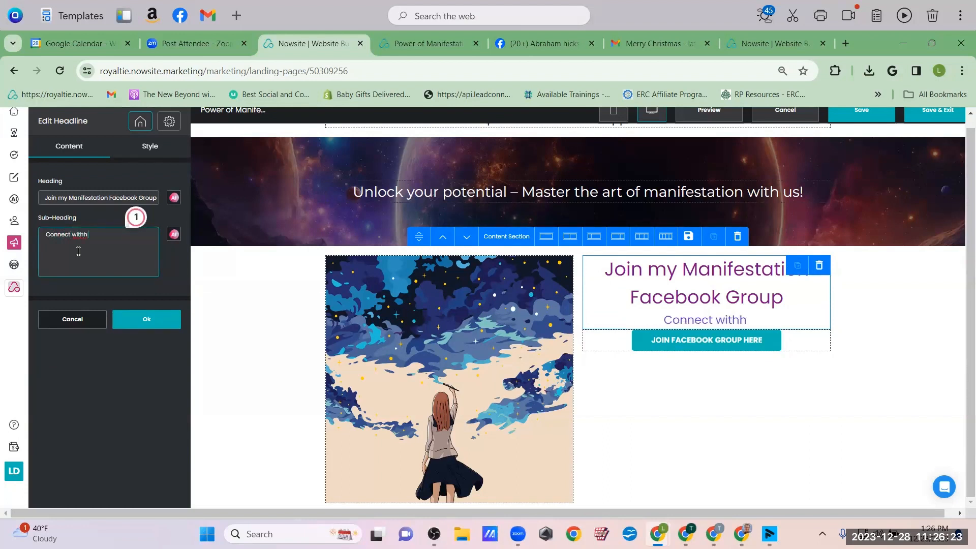
type(" and get inspired by")
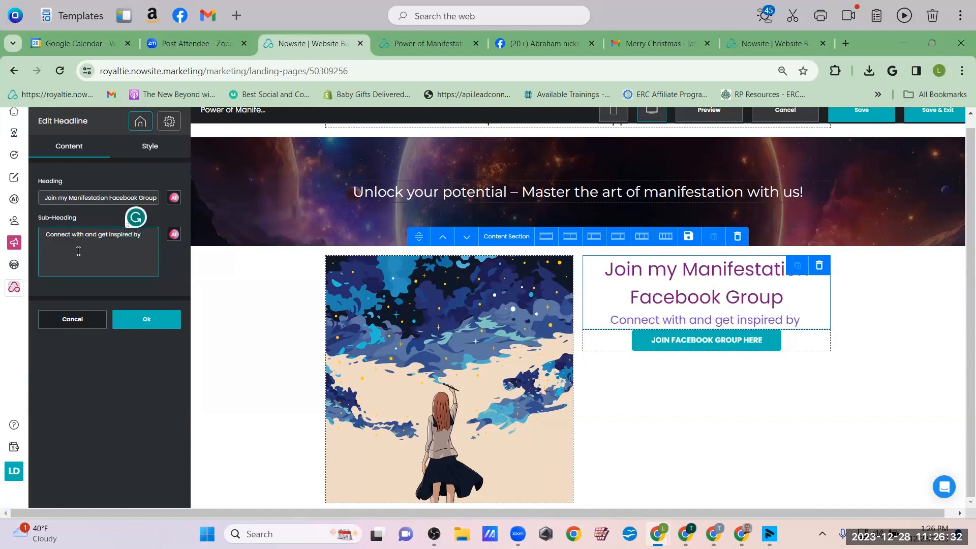
type(" like-m")
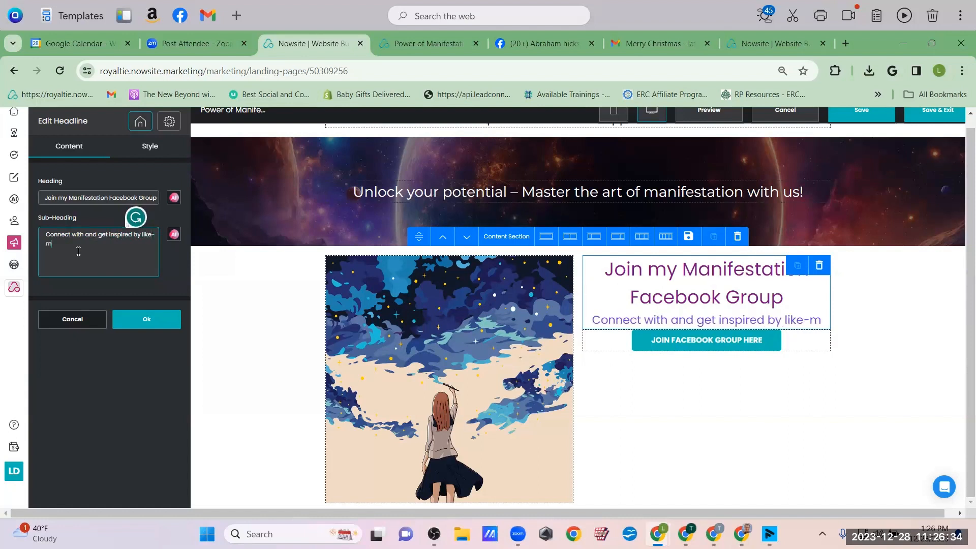
type("inded")
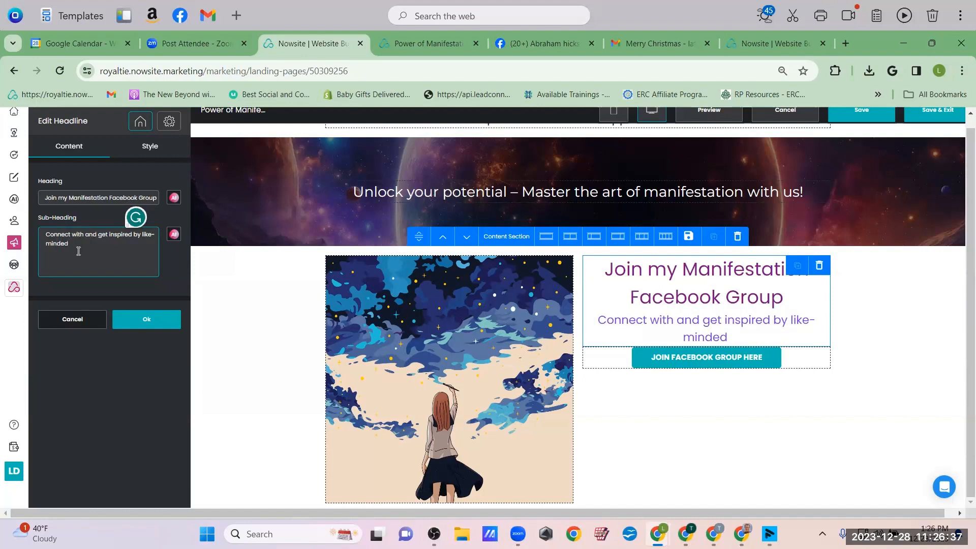
type(" people")
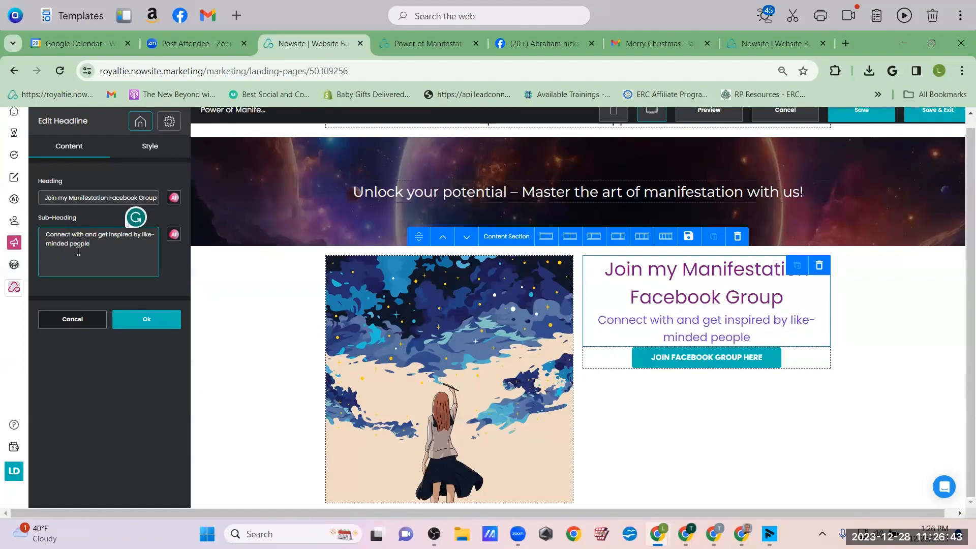
type("!")
left_click(147, 320)
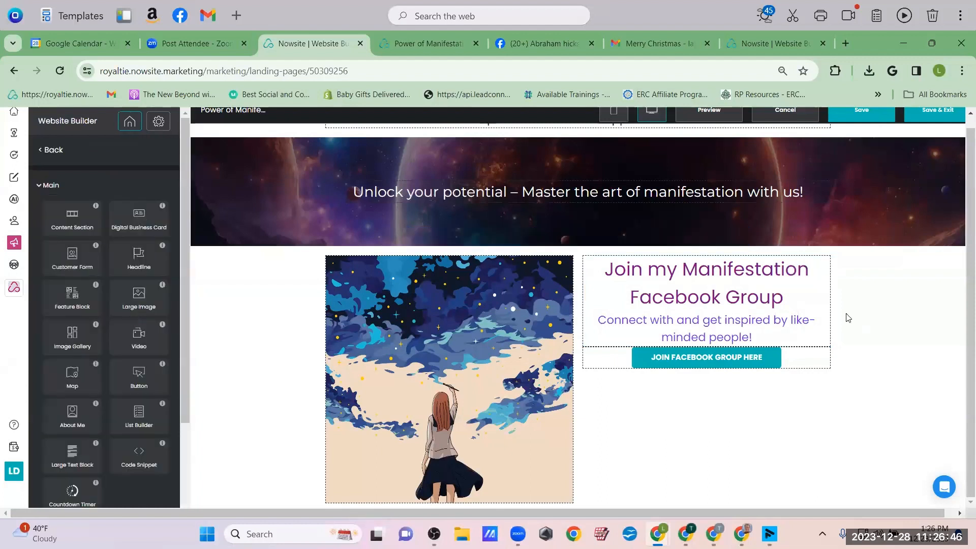
scroll(848, 318, "down", 1)
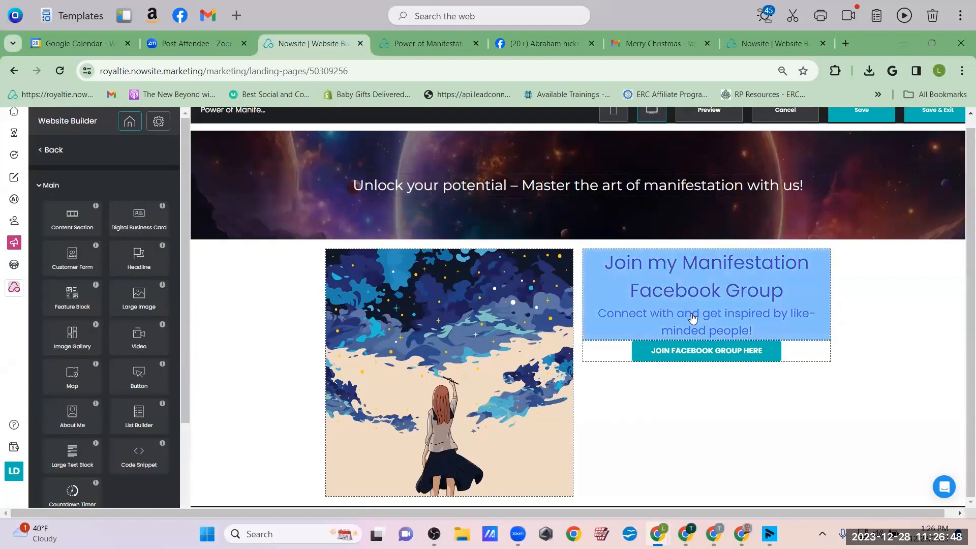
Append a second sub-heading line reading 'Let's continue the journey TOGETHER!'
left_click(760, 333)
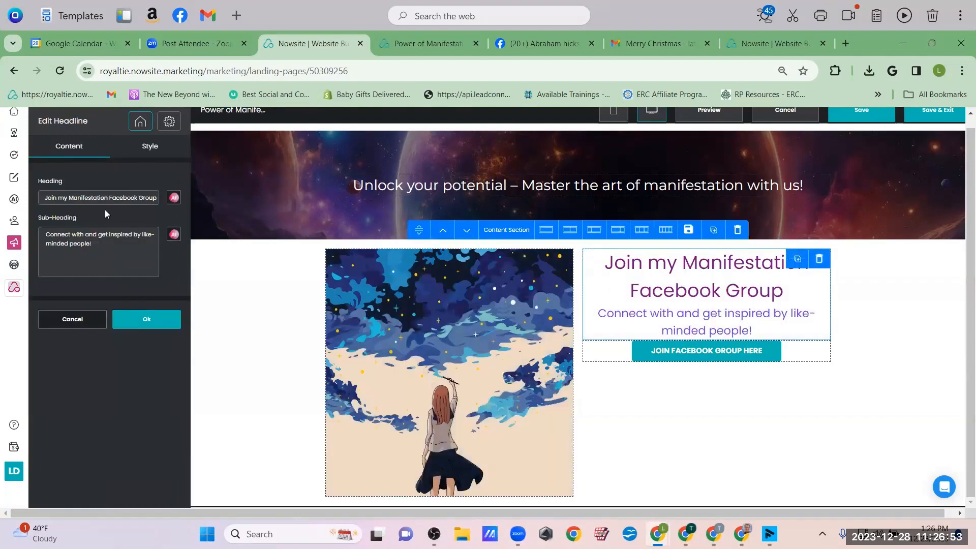
left_click(114, 248)
key("Return")
type("Let's")
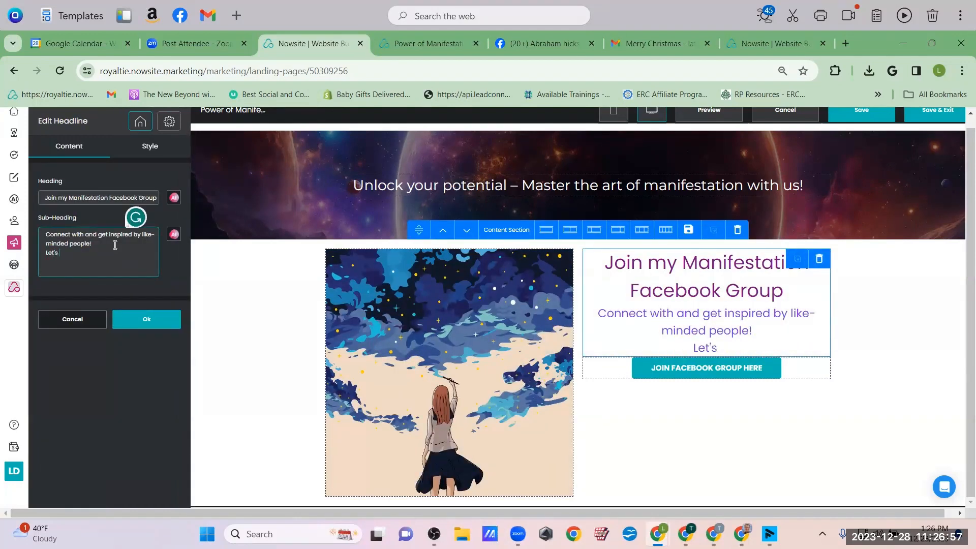
type(" continue the journe")
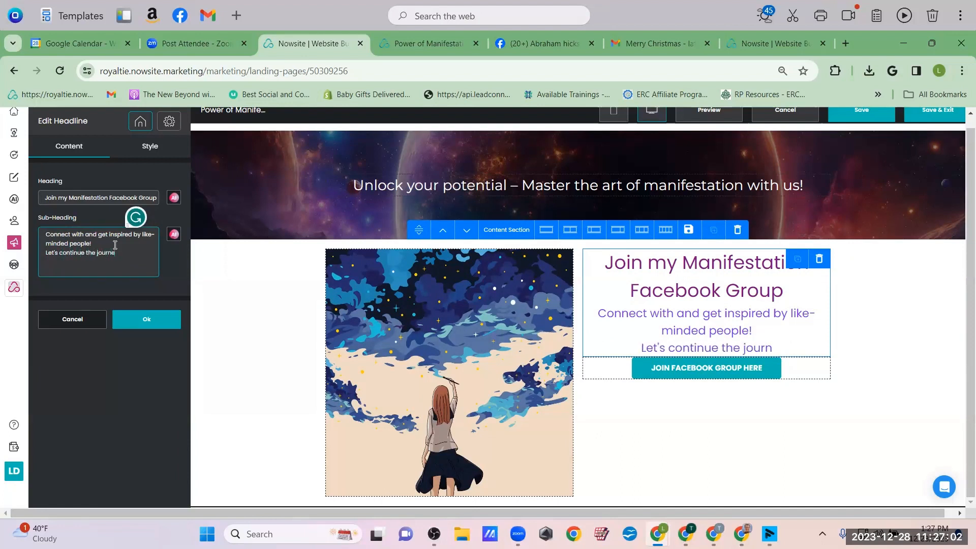
type("y TOGETHER!")
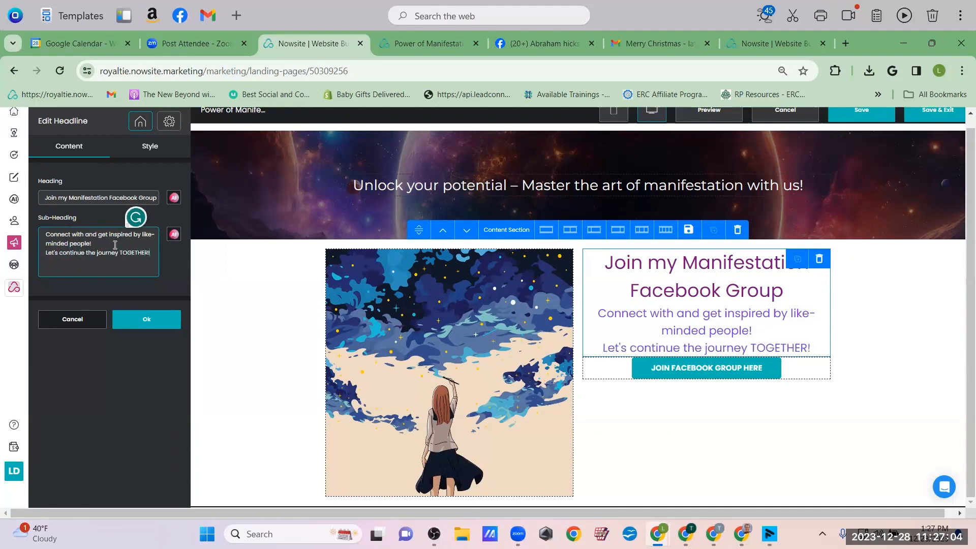
left_click(156, 320)
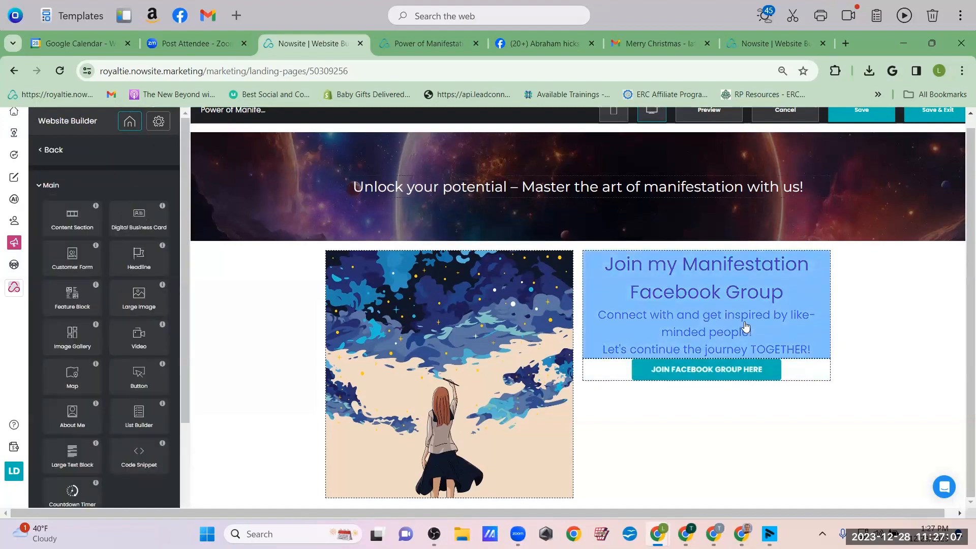
scroll(742, 325, "up", 10)
scroll(510, 315, "down", 10)
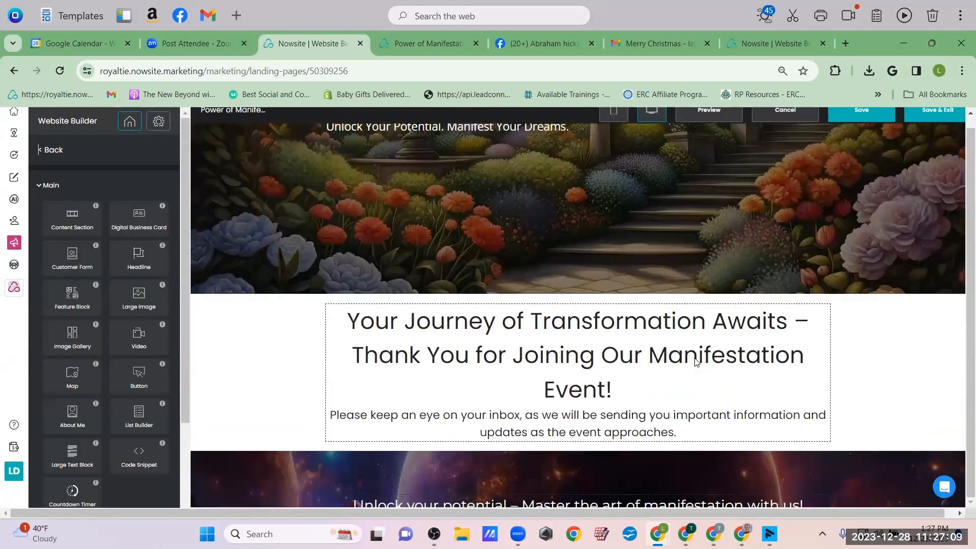
scroll(710, 275, "up", 1)
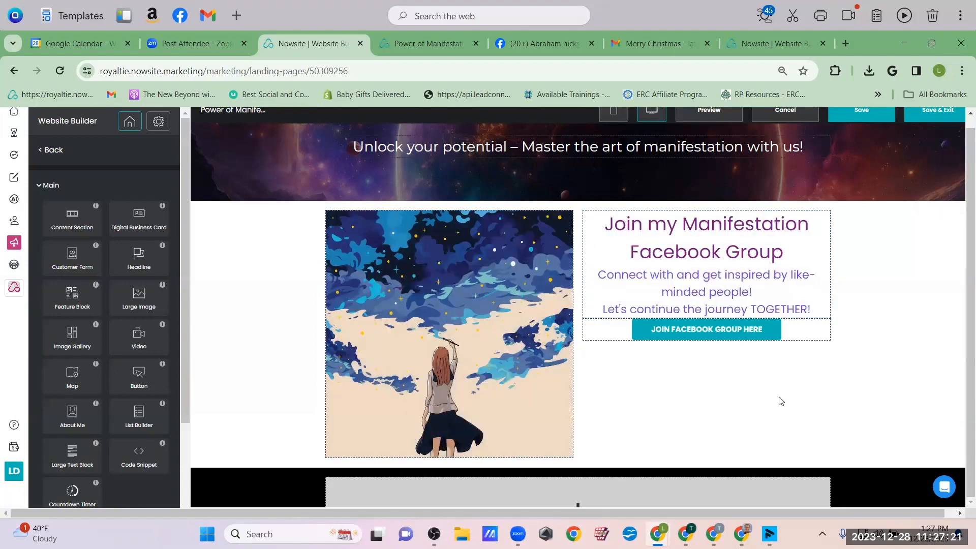
left_click(704, 272)
scroll(704, 272, "up", 5)
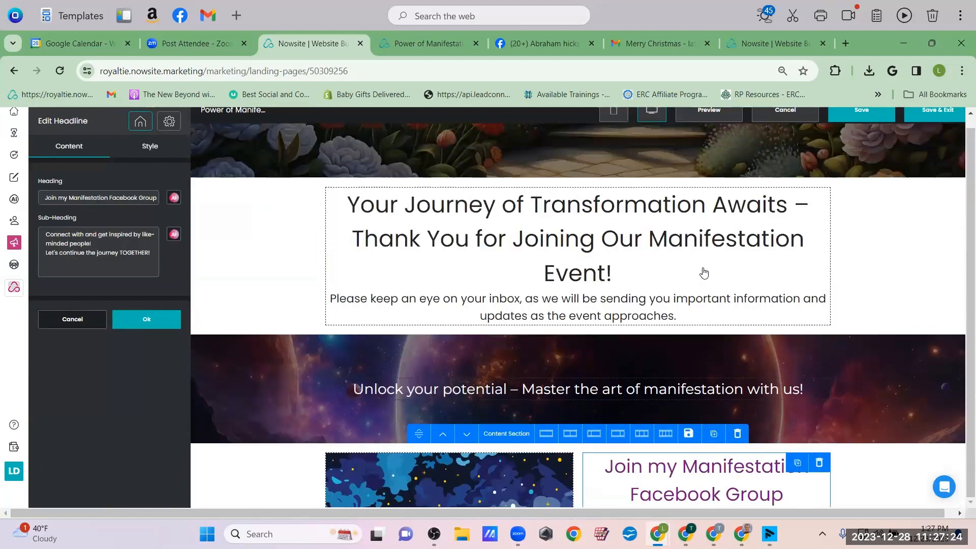
scroll(704, 273, "down", 5)
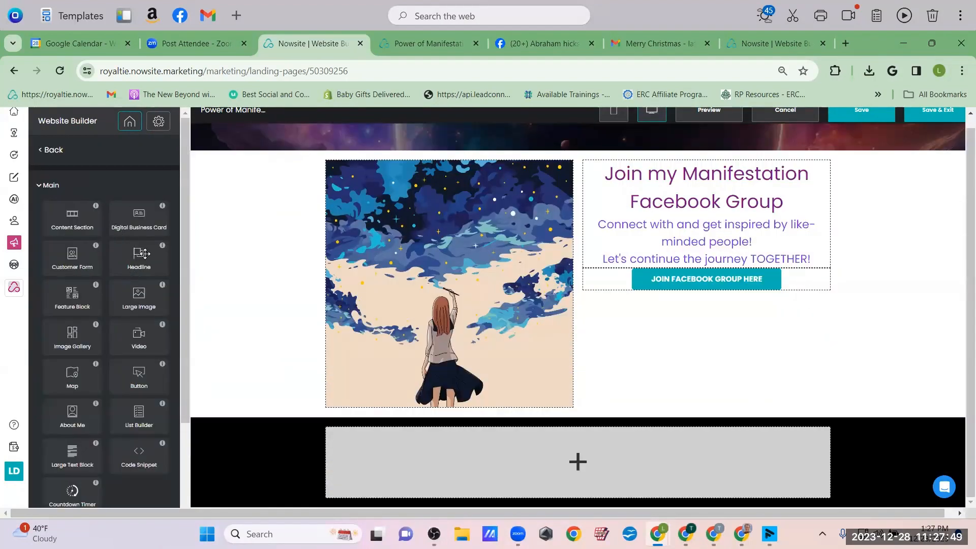
Try a Digital Business Card in the empty section, then delete that section
left_click_drag(137, 217, 570, 450)
scroll(729, 415, "down", 7)
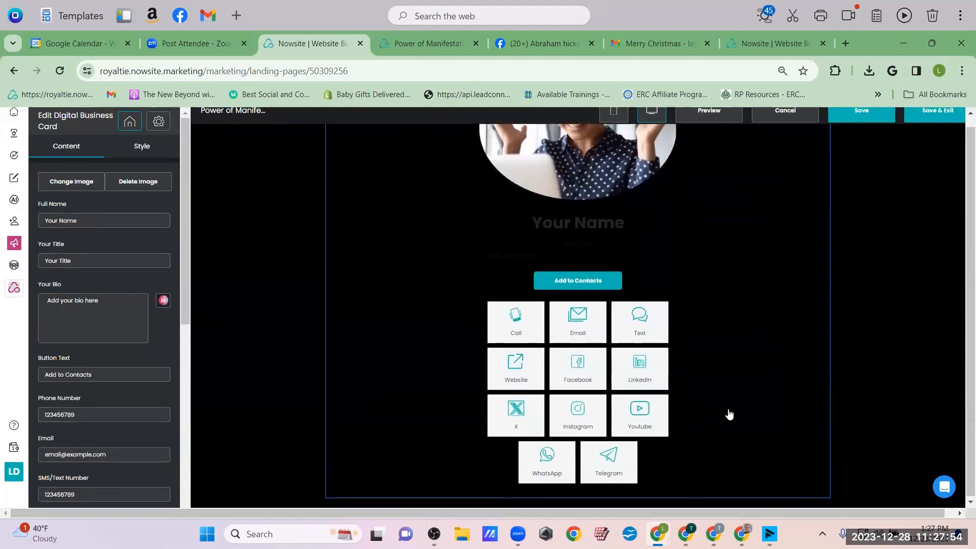
scroll(756, 334, "up", 4)
scroll(756, 334, "down", 4)
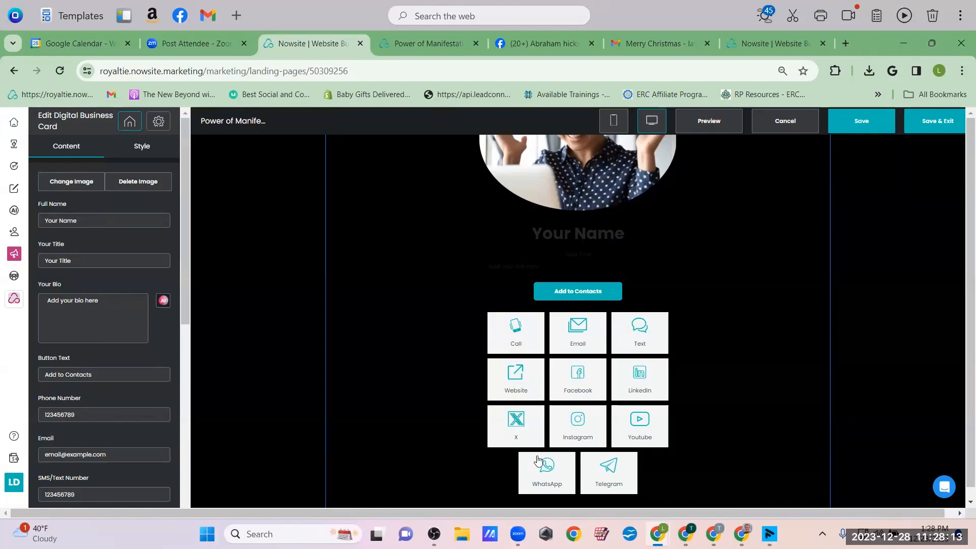
scroll(682, 321, "up", 3)
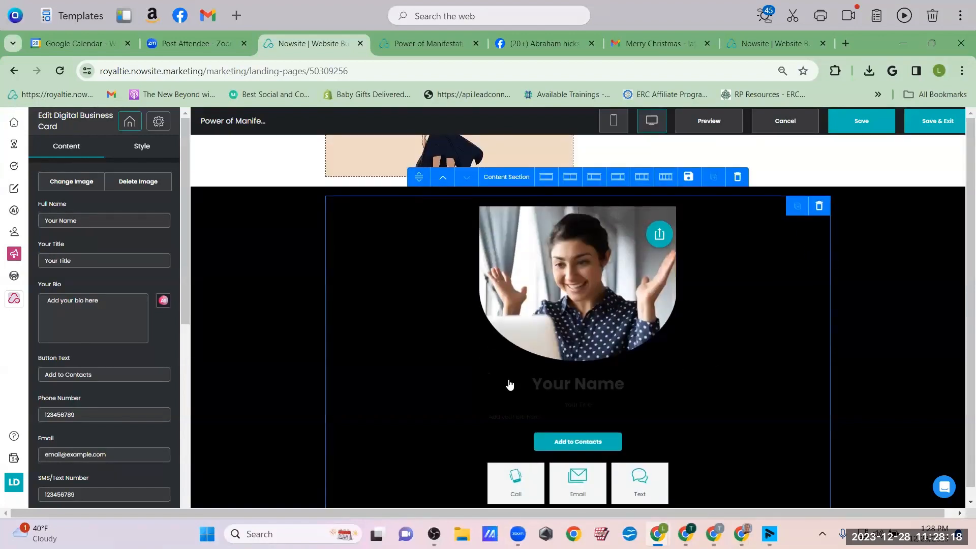
left_click(820, 206)
left_click(539, 353)
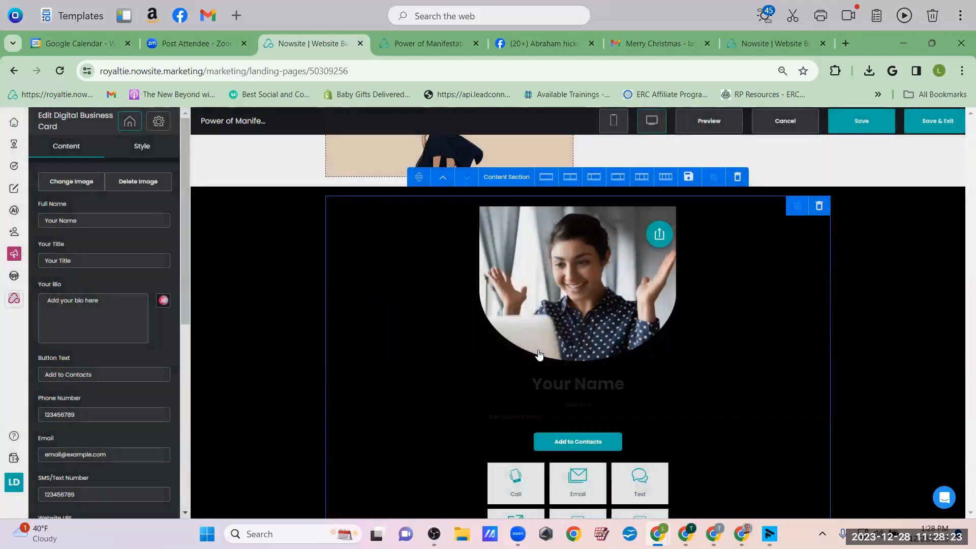
Place a Button block in the empty section instead
scroll(745, 362, "up", 2)
scroll(746, 362, "down", 2)
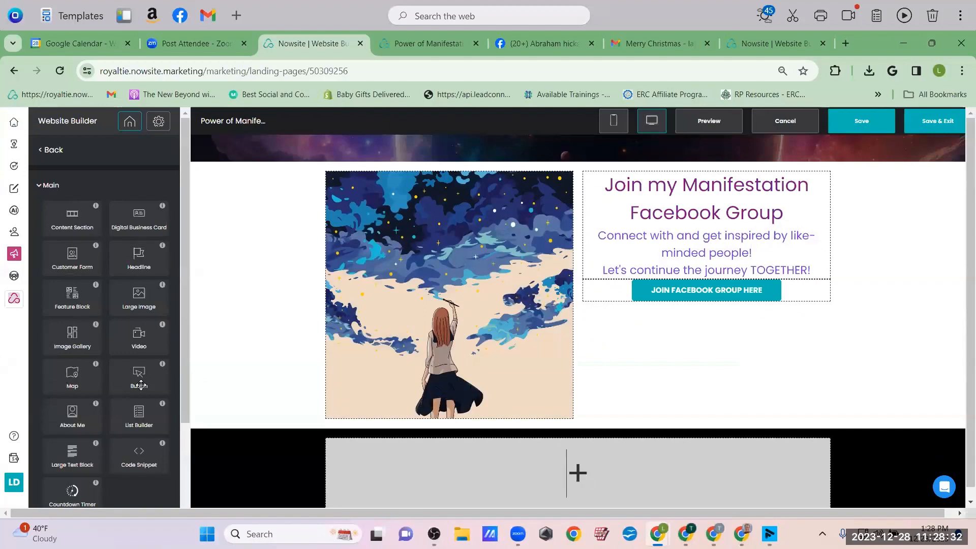
left_click_drag(139, 378, 354, 444)
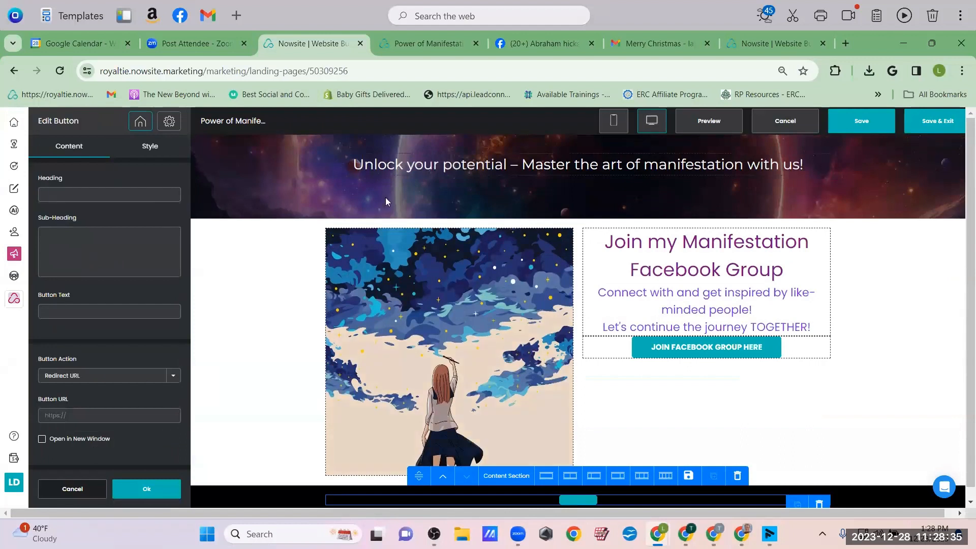
Give the button block the heading inviting visitors to schedule a 1-to-1 meeting about manifestation questions
left_click(65, 193)
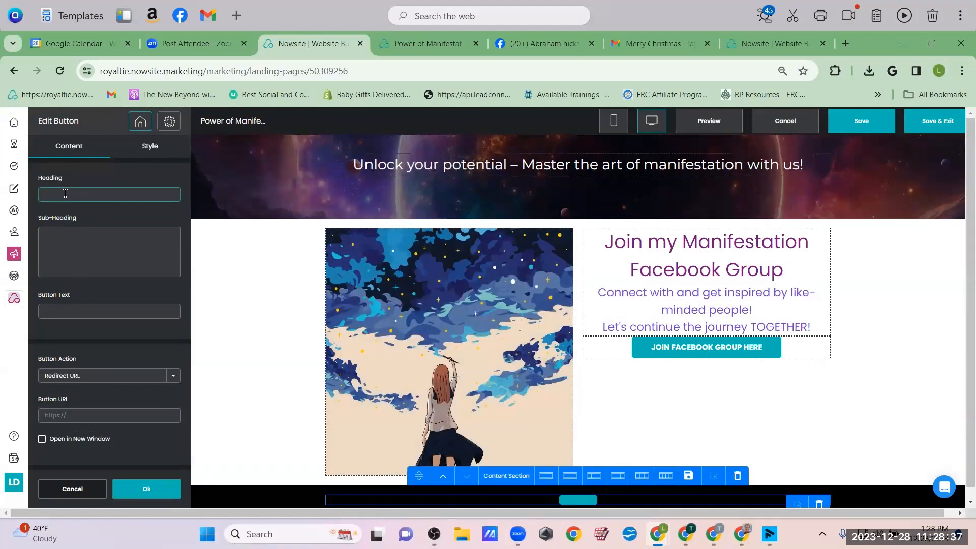
type("If you woul")
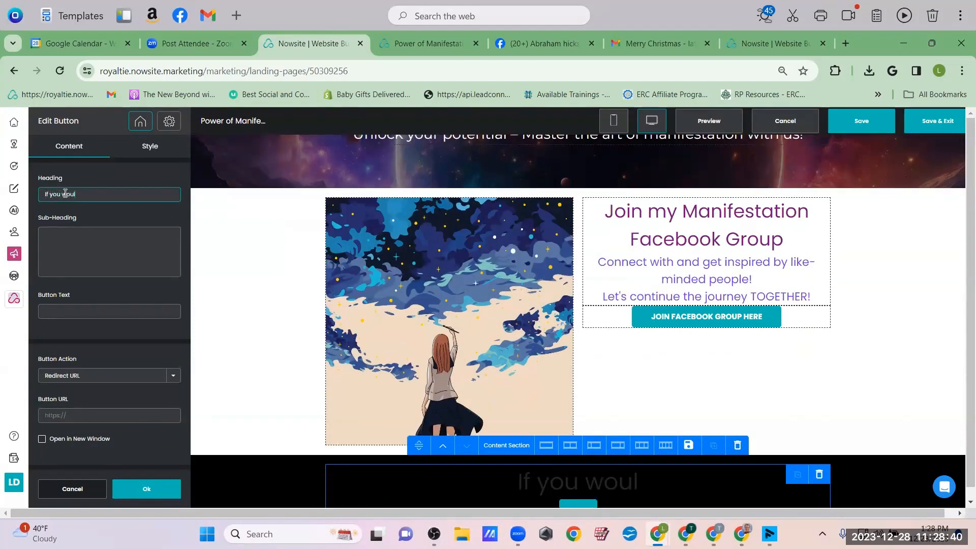
type("d like to")
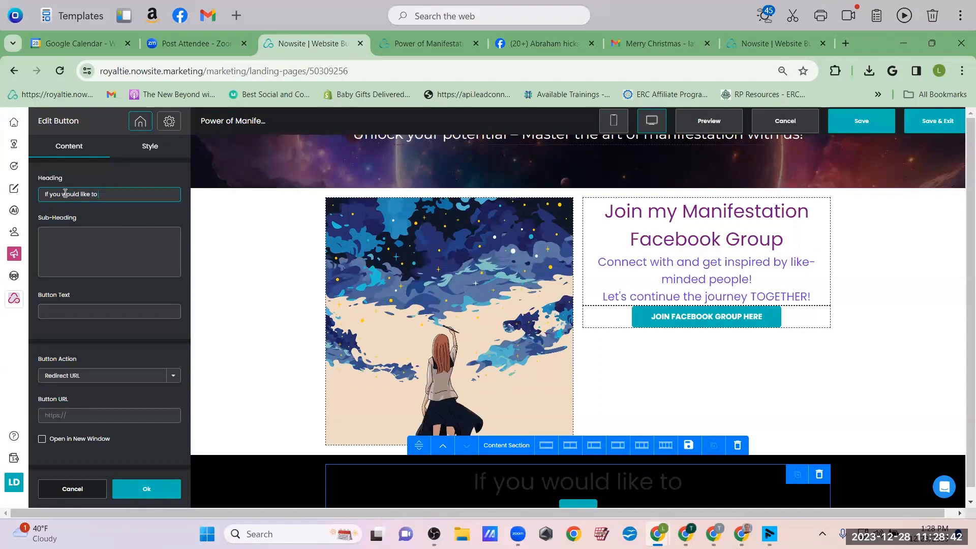
type("hed")
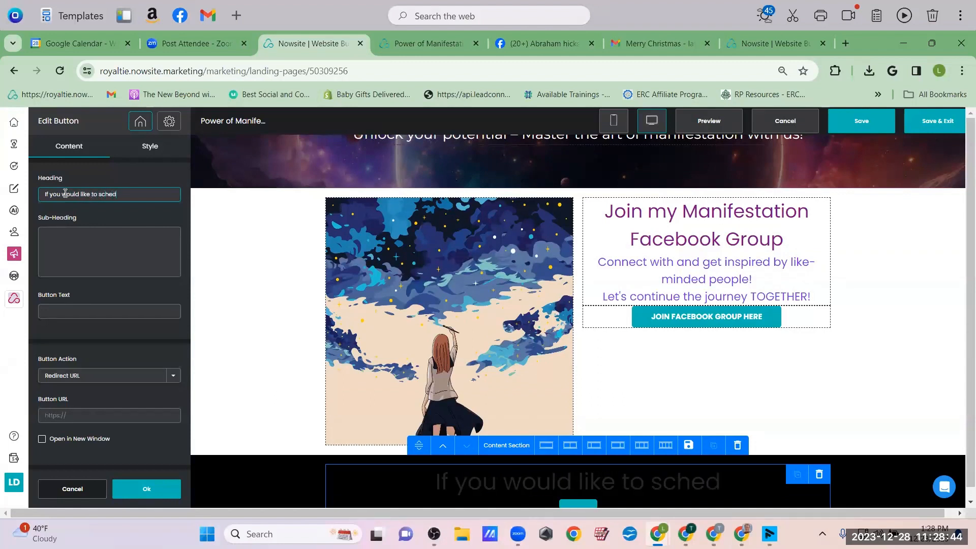
type("ule a 1-to-1 meeting with me,")
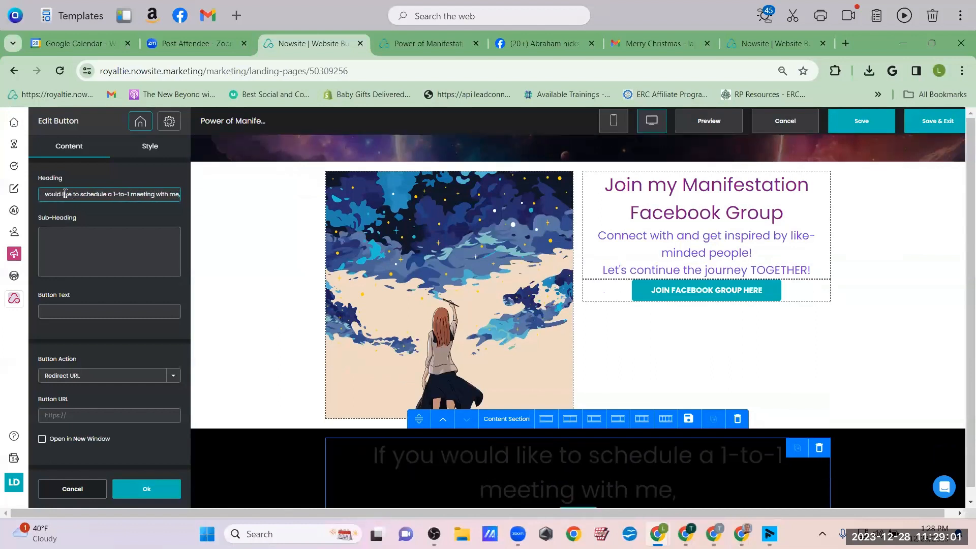
type(" we can d")
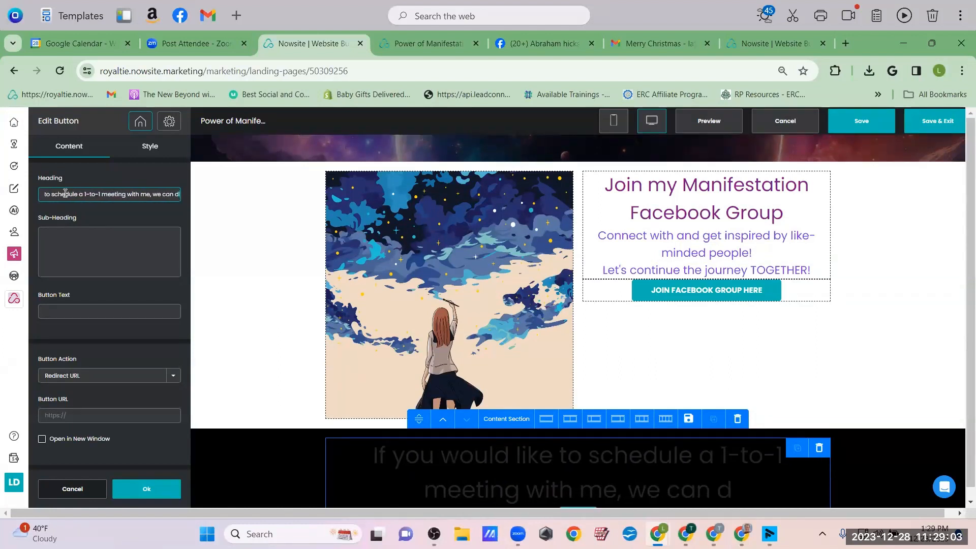
type("iscuss your")
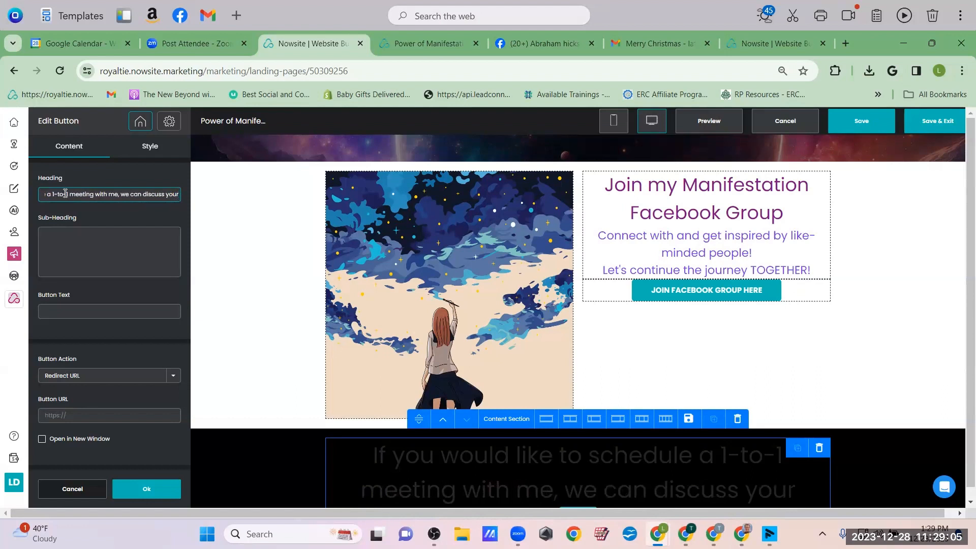
type(" manifestation")
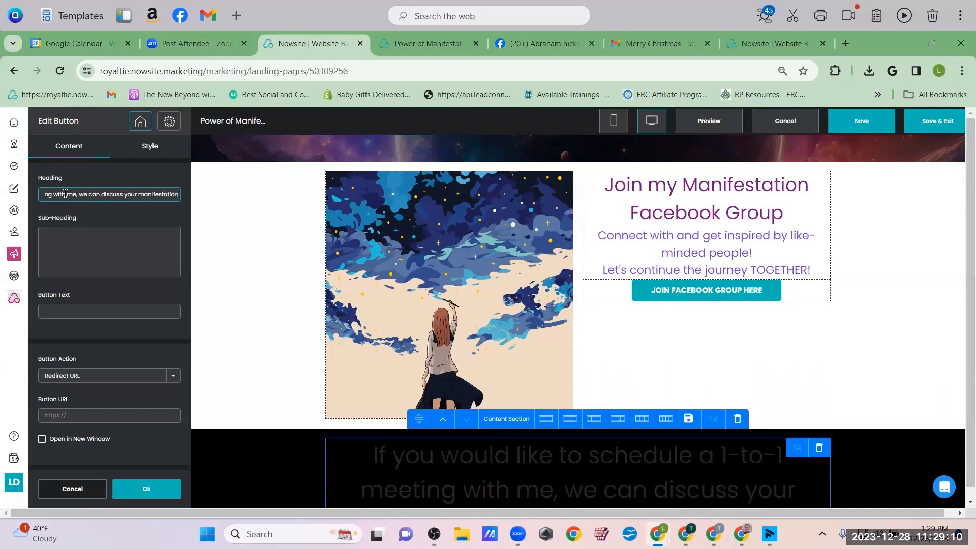
type(" questions")
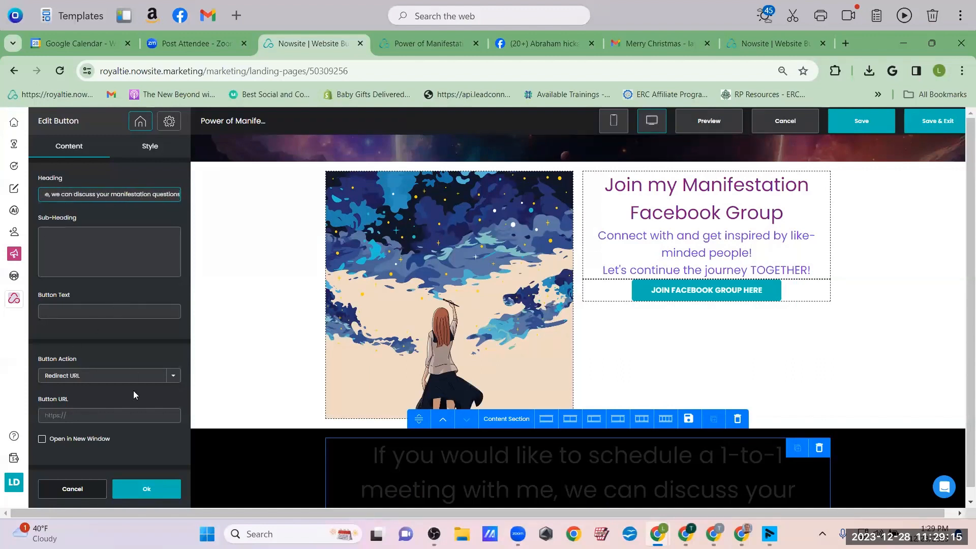
left_click(135, 491)
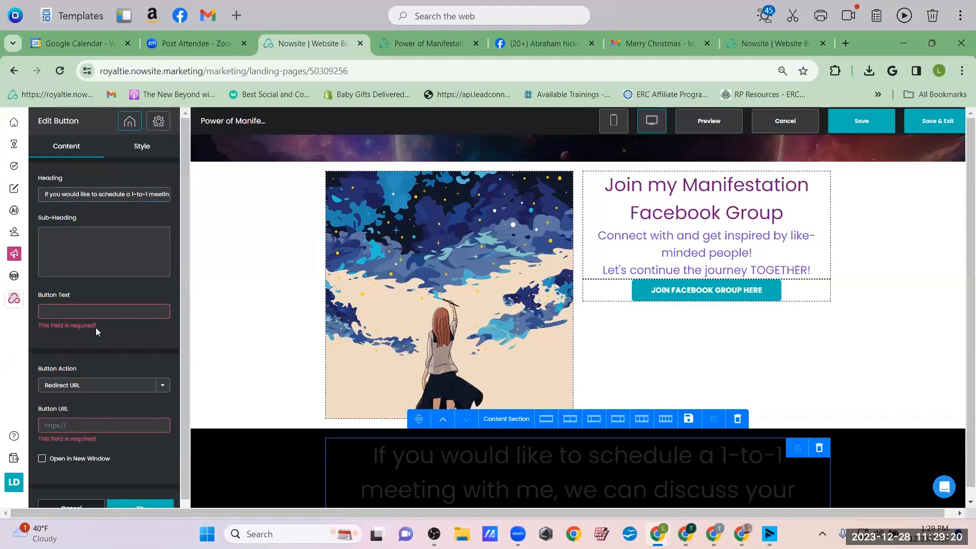
scroll(97, 315, "down", 1)
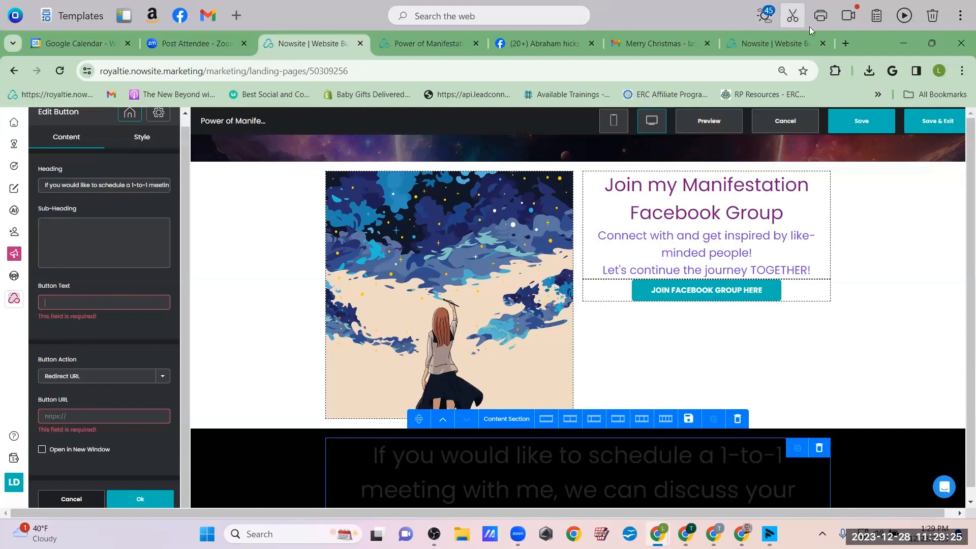
left_click(851, 42)
Open the Calendly 30 Minute Meeting booking page
type("cal")
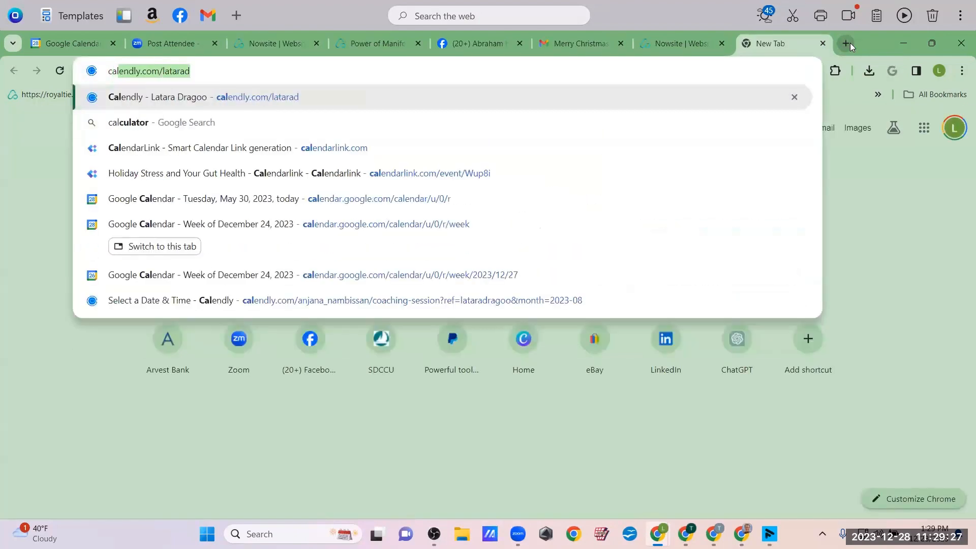
key("Return")
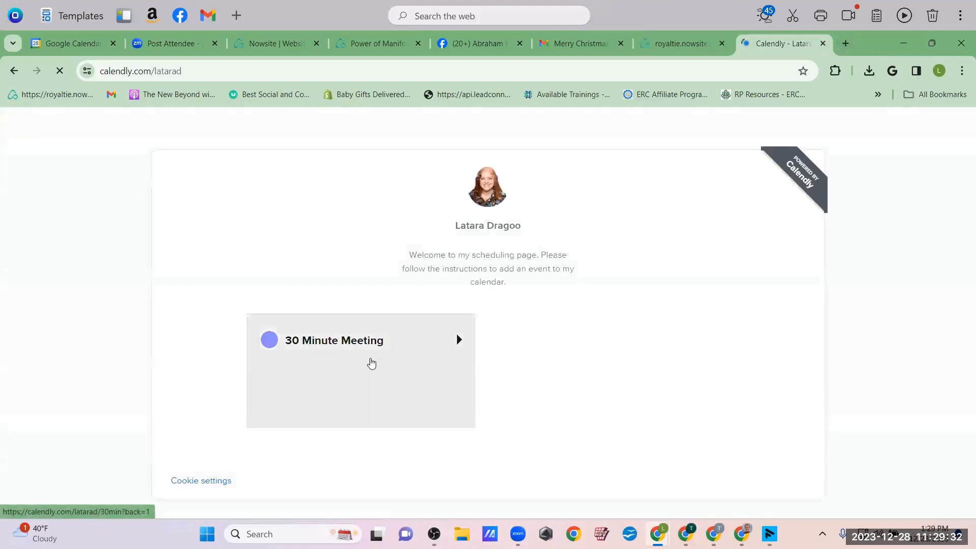
left_click(371, 357)
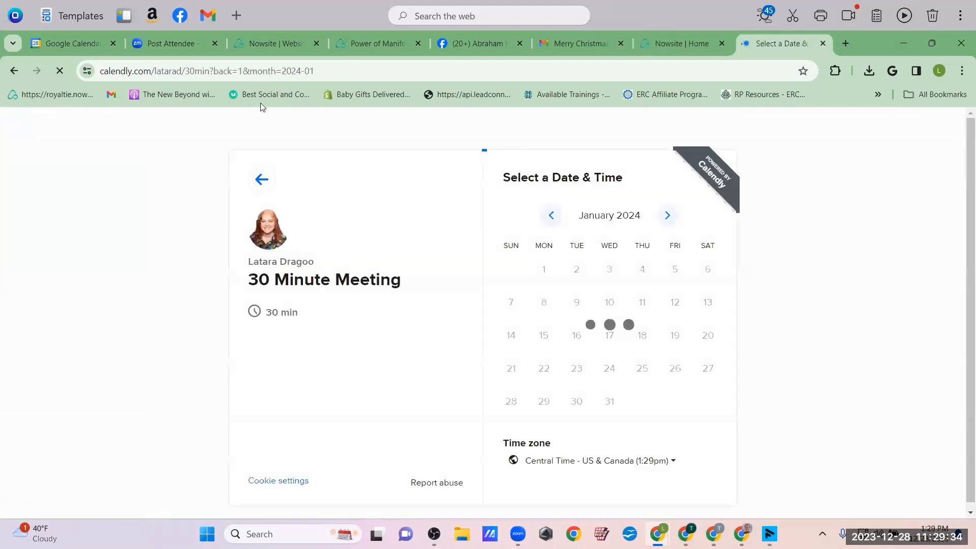
Strip '?back=1&month=2024-01' from the booking URL and select the plain link for copying
left_click(317, 71)
left_click(193, 74)
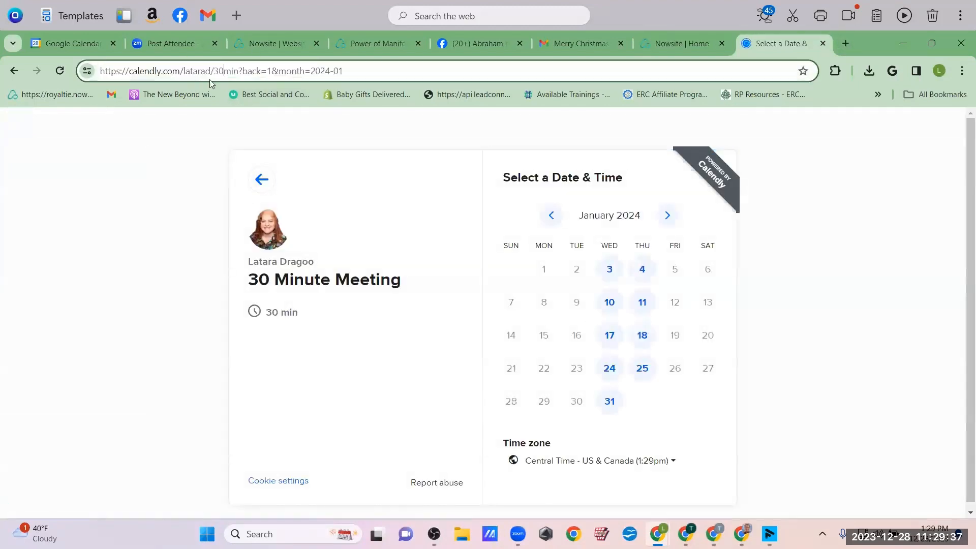
left_click_drag(242, 71, 352, 76)
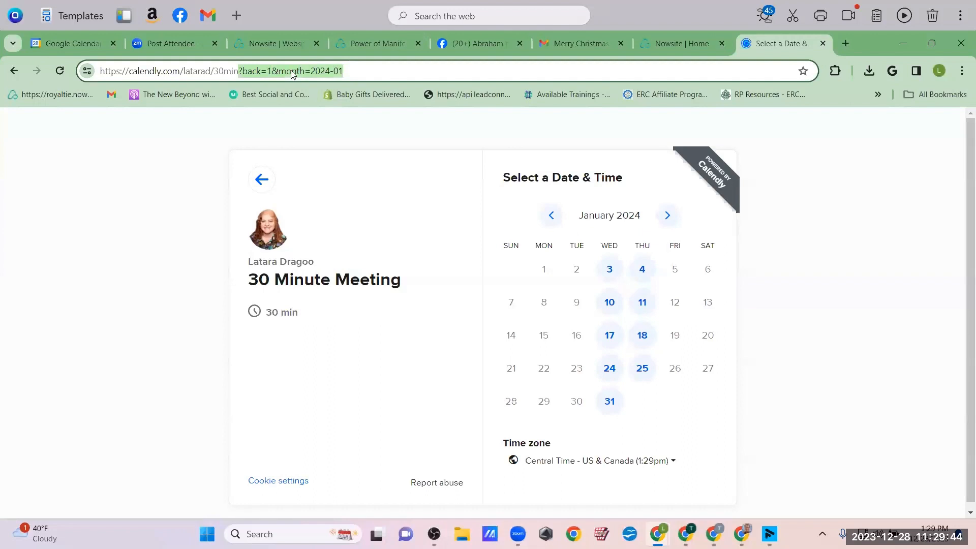
key("BackSpace")
key("BackSpace")
type("n")
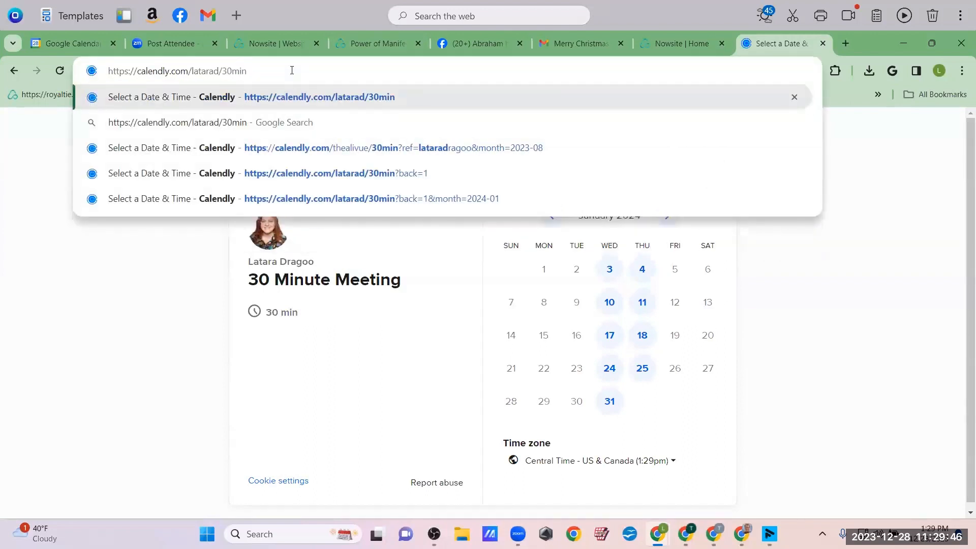
key("ctrl+a")
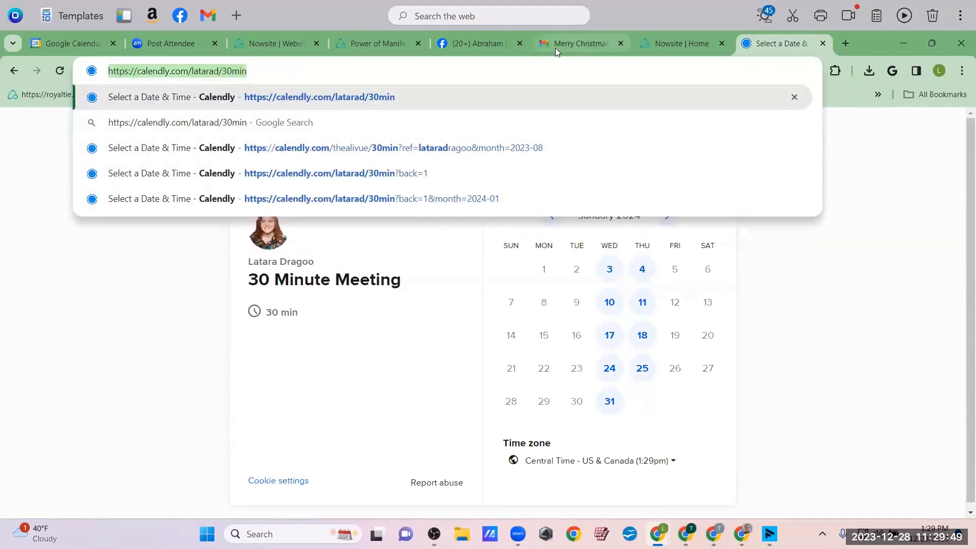
left_click(273, 71)
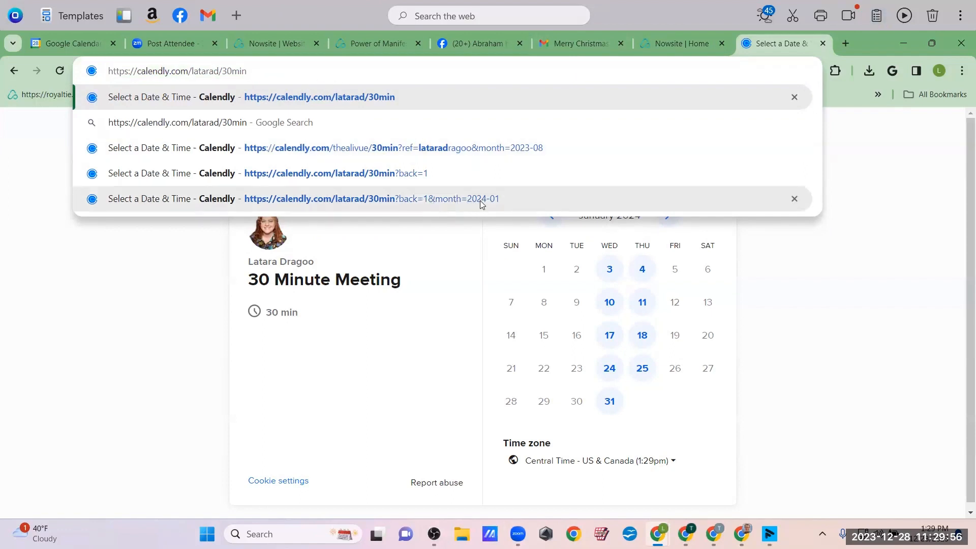
left_click(844, 283)
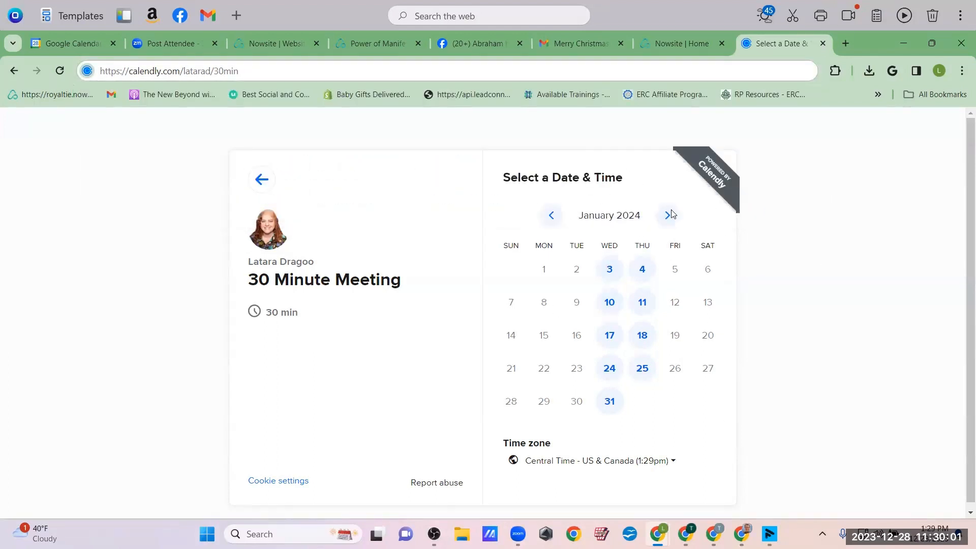
left_click(262, 70)
key("ctrl+c")
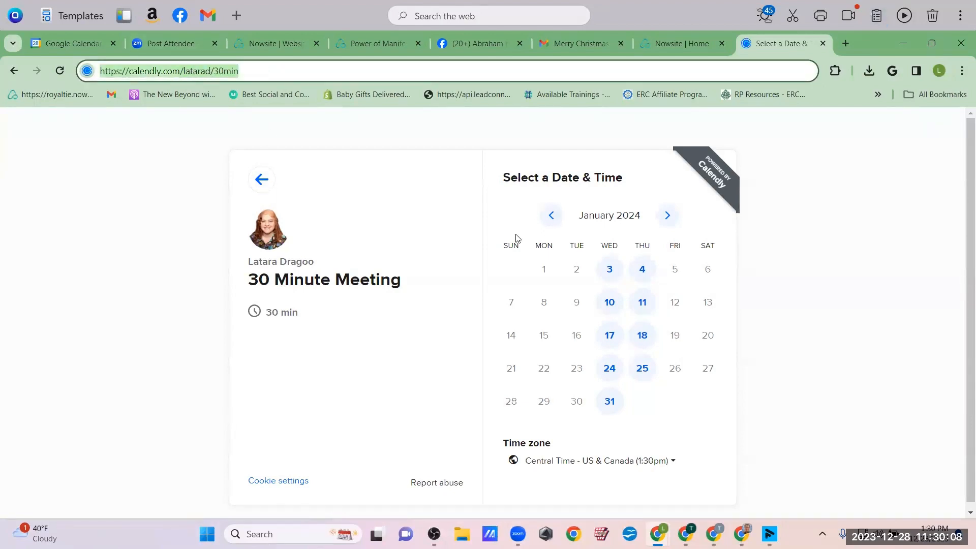
Set the button text to 'Schedule here', linking to the Calendly URL in a new window
left_click(276, 43)
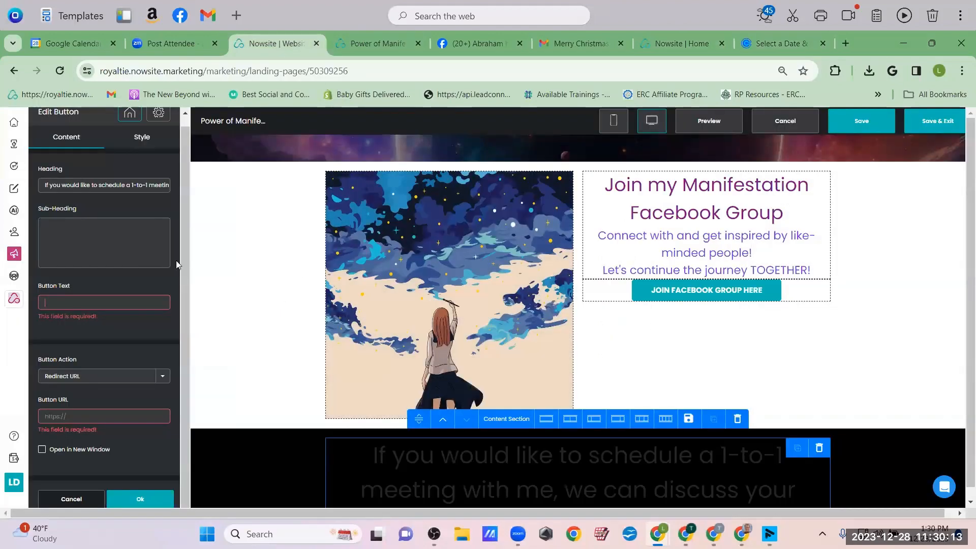
type("Schedule here")
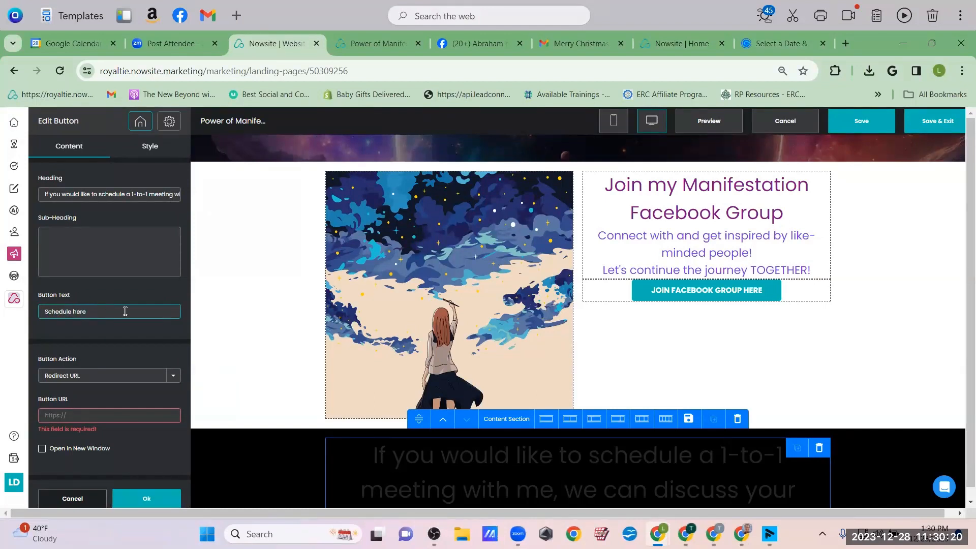
left_click(60, 416)
key("ctrl+v")
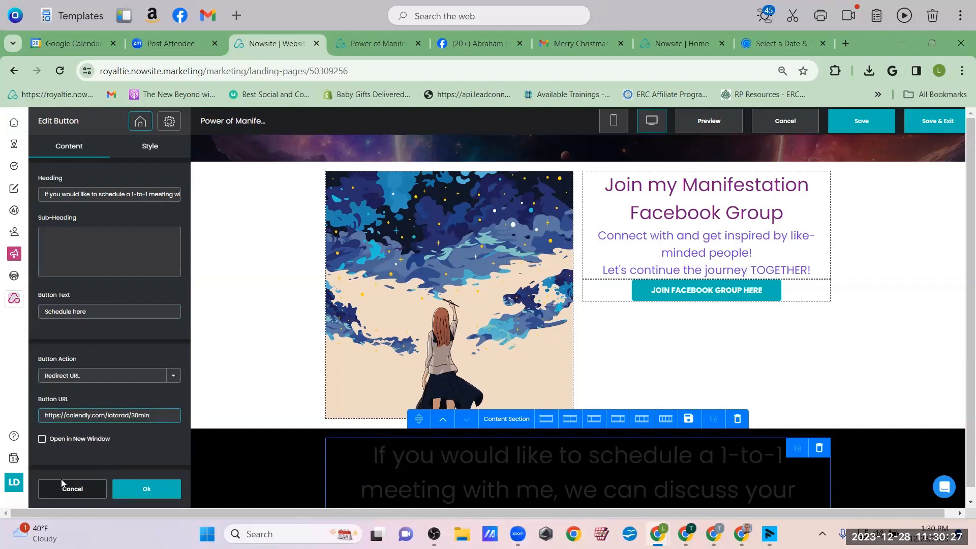
left_click(41, 440)
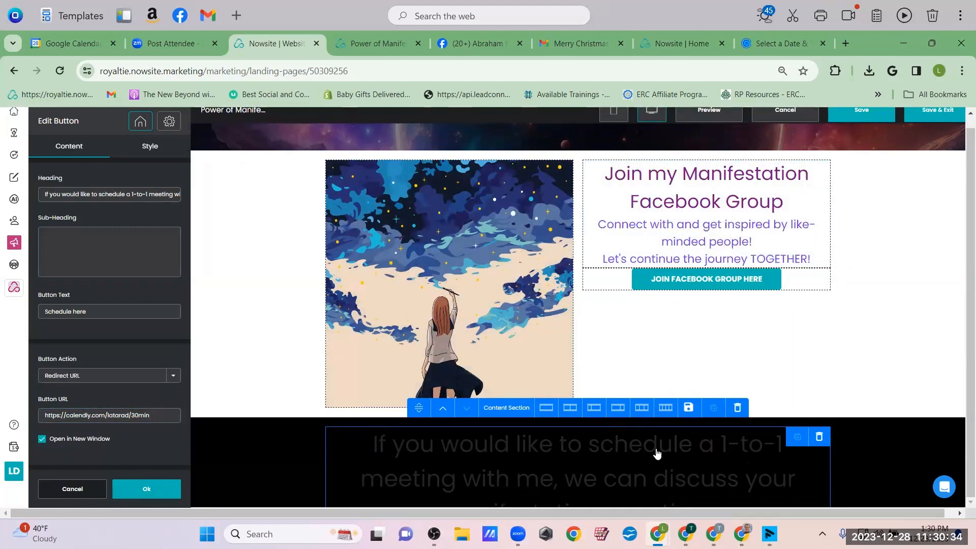
scroll(752, 461, "down", 1)
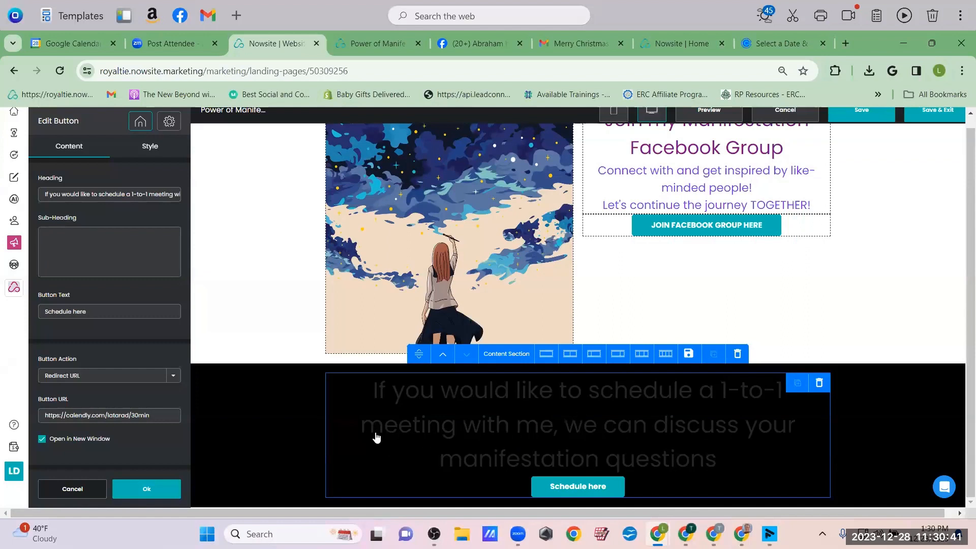
left_click(150, 146)
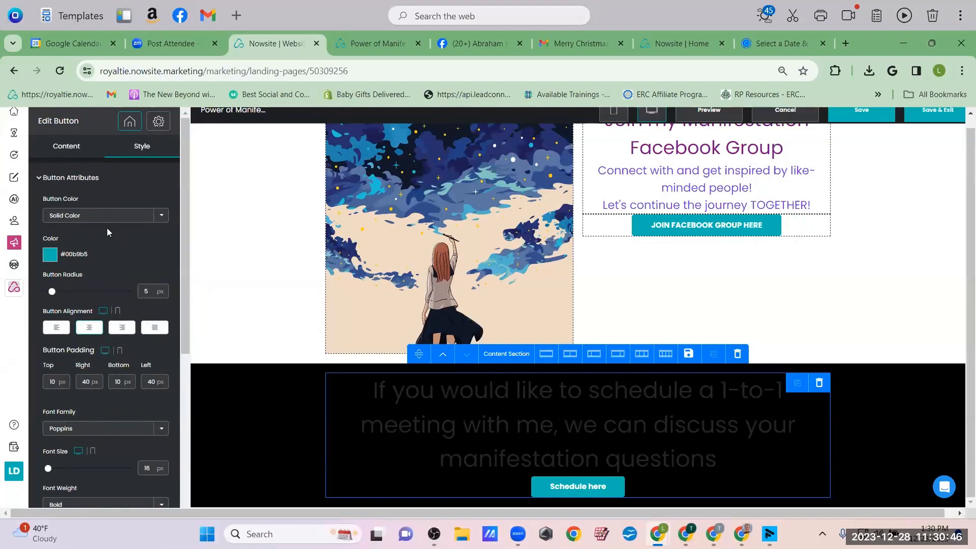
Set the meeting heading's font size to 31 px and its colour to #f7f3f3
left_click(45, 179)
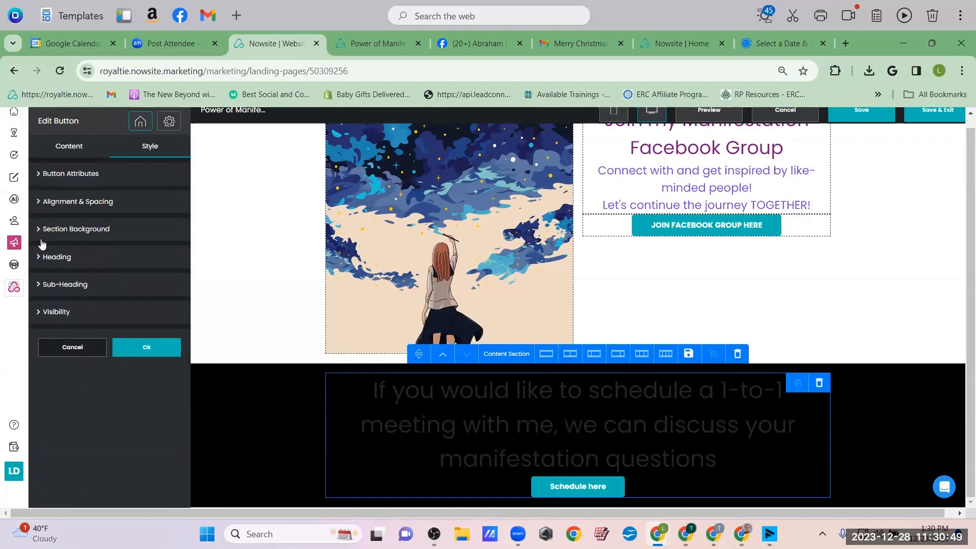
left_click(45, 257)
scroll(128, 416, "down", 1)
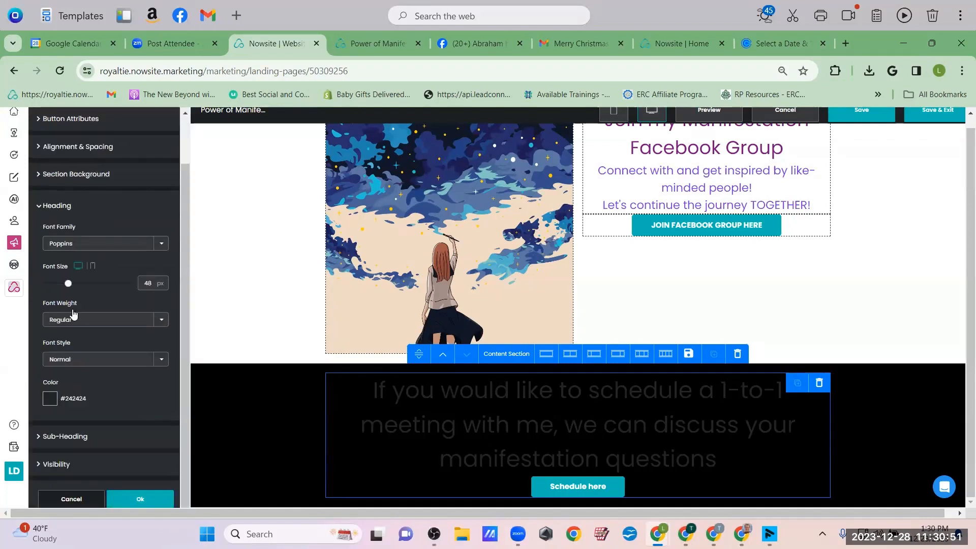
left_click(57, 282)
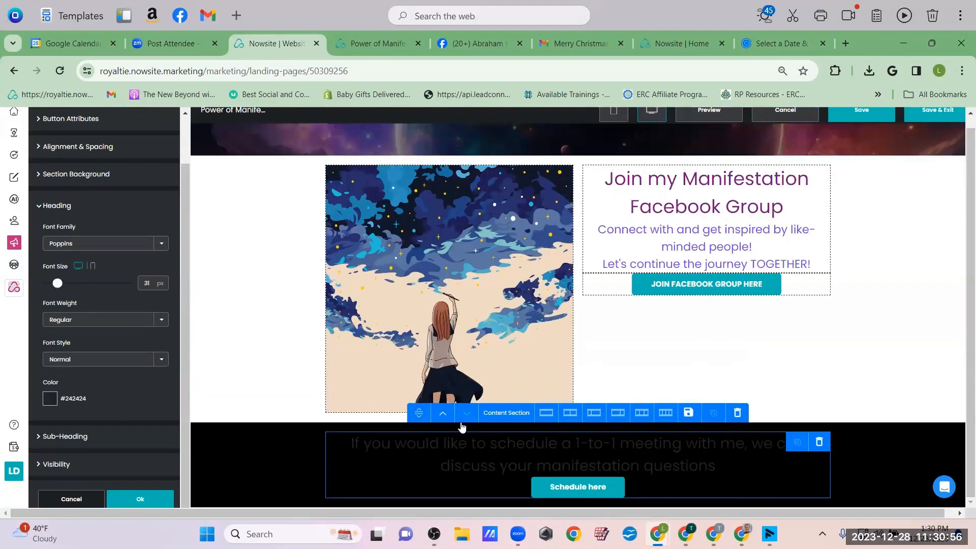
left_click(50, 399)
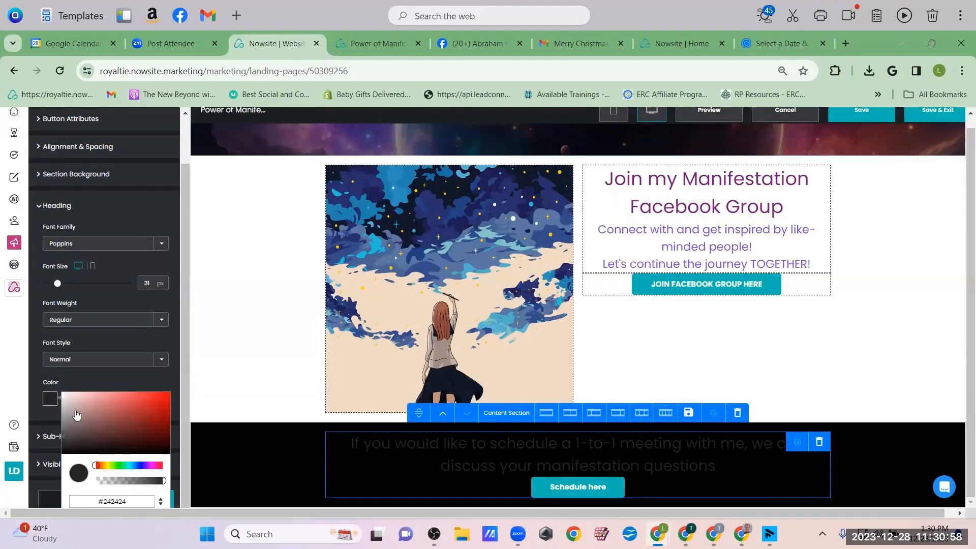
left_click(63, 395)
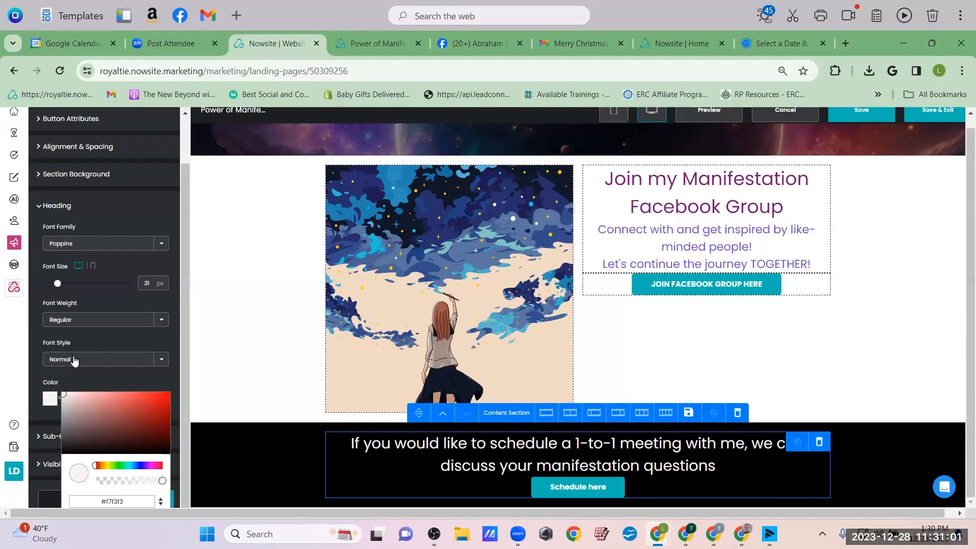
left_click(585, 466)
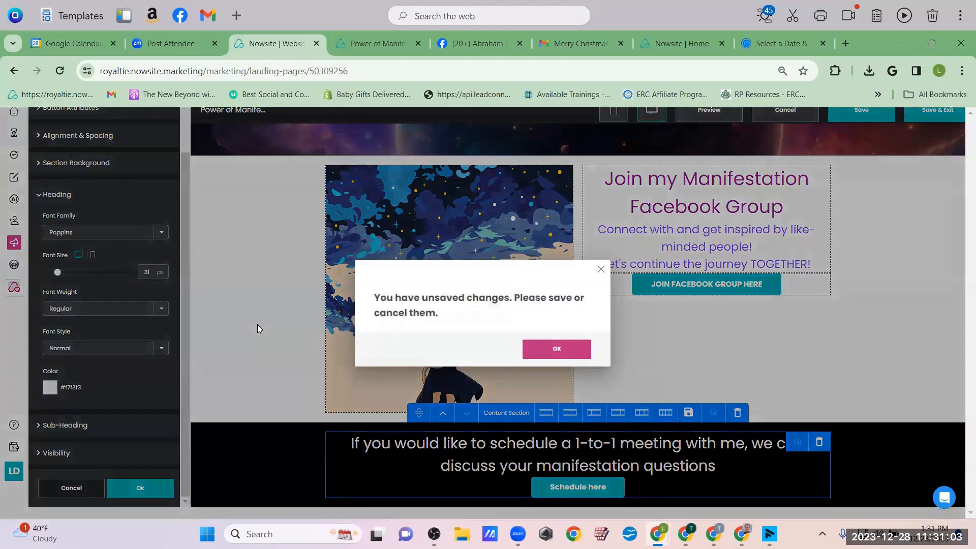
Dismiss the unsaved-changes warning and open the top hero section's settings
left_click(557, 348)
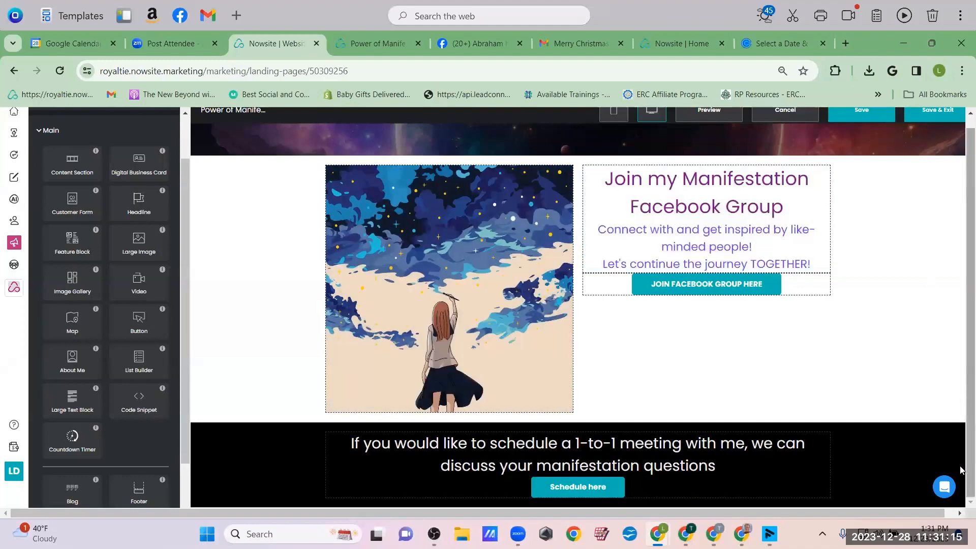
scroll(962, 169, "up", 1)
scroll(879, 348, "down", 1)
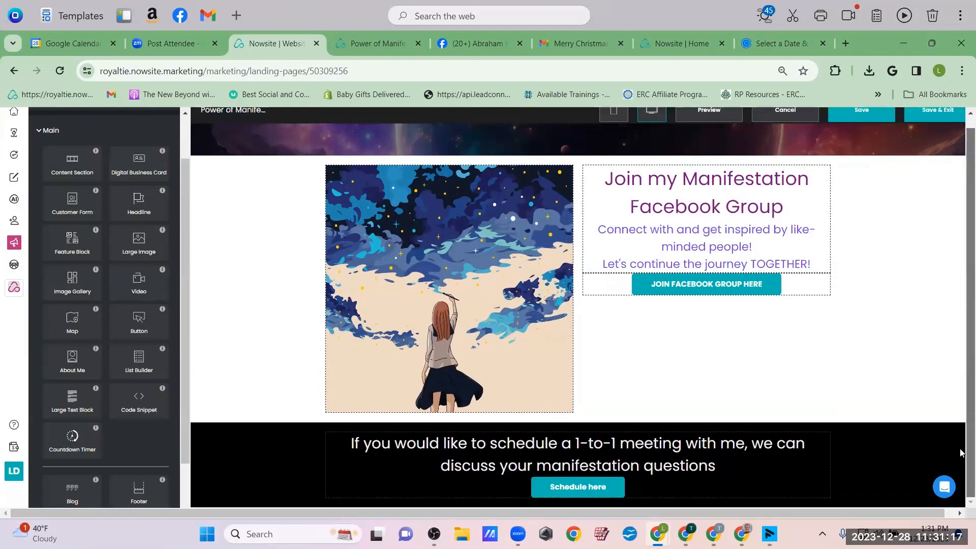
scroll(849, 195, "up", 3)
scroll(850, 195, "down", 3)
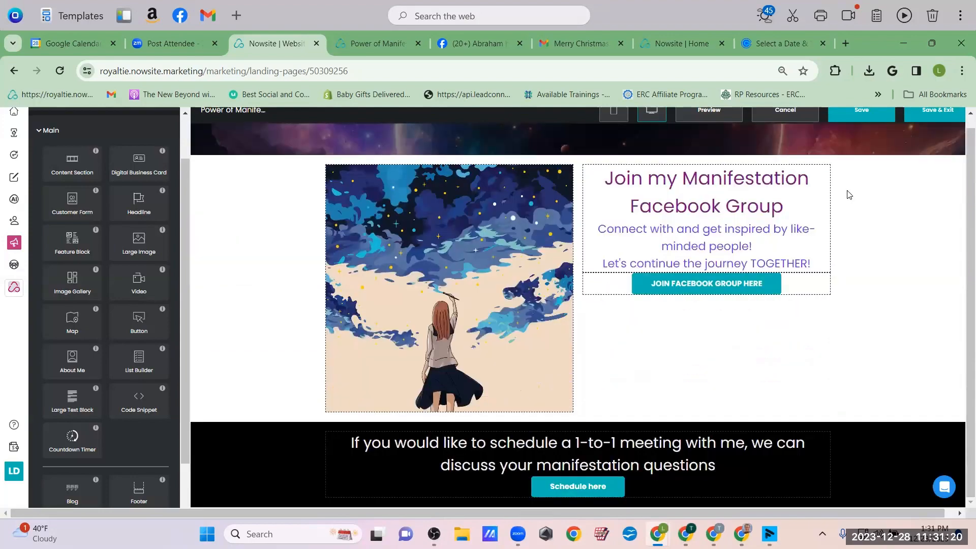
scroll(848, 195, "up", 15)
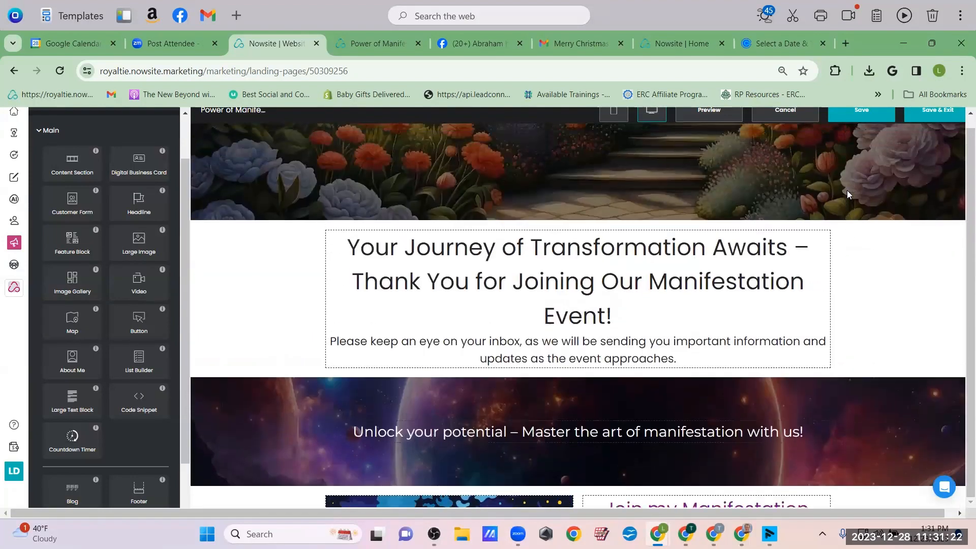
scroll(848, 195, "down", 5)
scroll(847, 192, "up", 5)
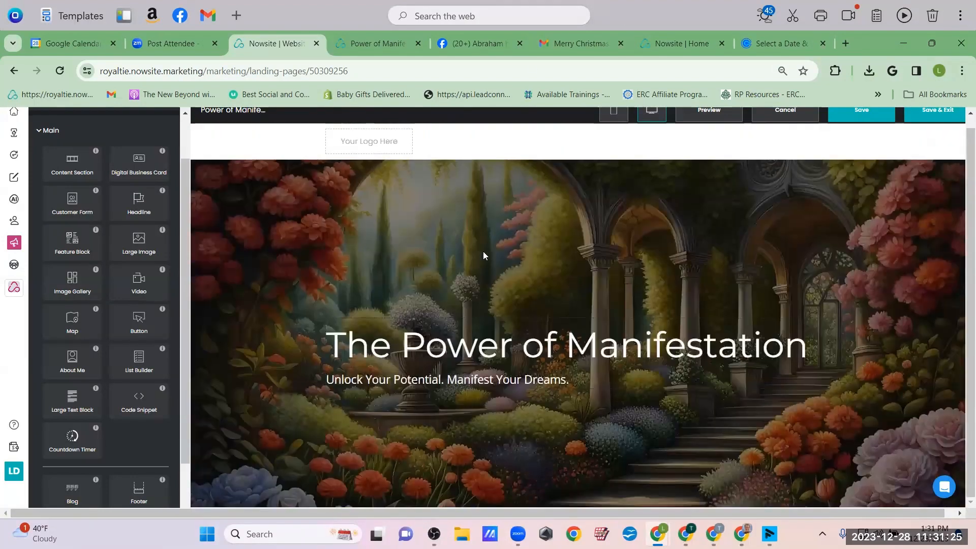
scroll(672, 277, "down", 5)
scroll(673, 277, "up", 5)
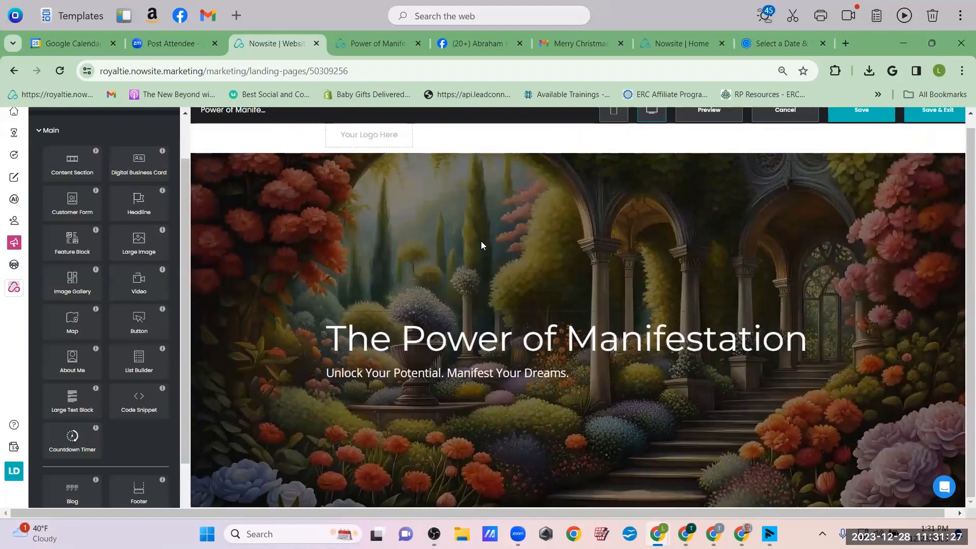
left_click(426, 223)
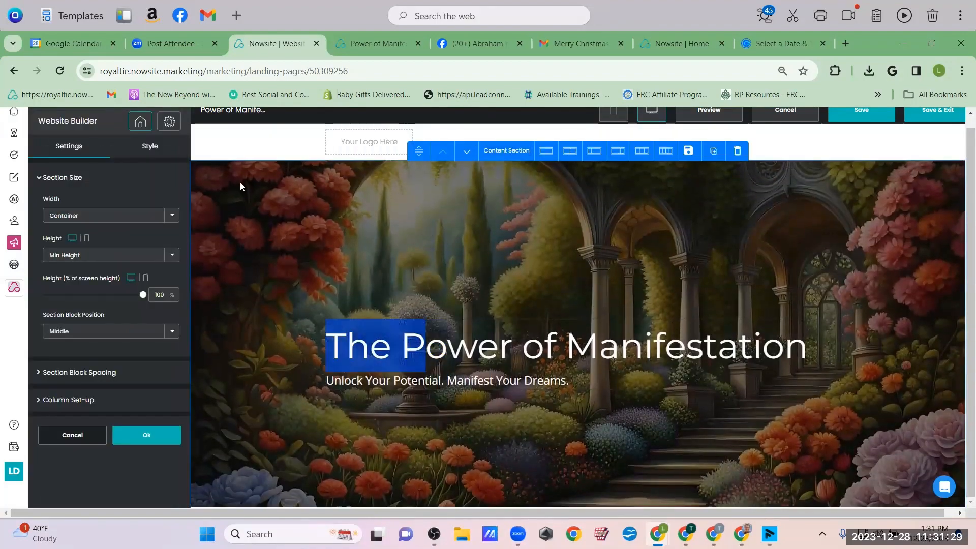
Set the hero image's darkening overlay to 0.58 and review its advanced visibility and spacing settings
left_click(150, 146)
mouse_move(91, 317)
left_mouse_down()
mouse_move(57, 316)
mouse_move(101, 317)
mouse_move(76, 316)
mouse_move(89, 317)
left_mouse_up()
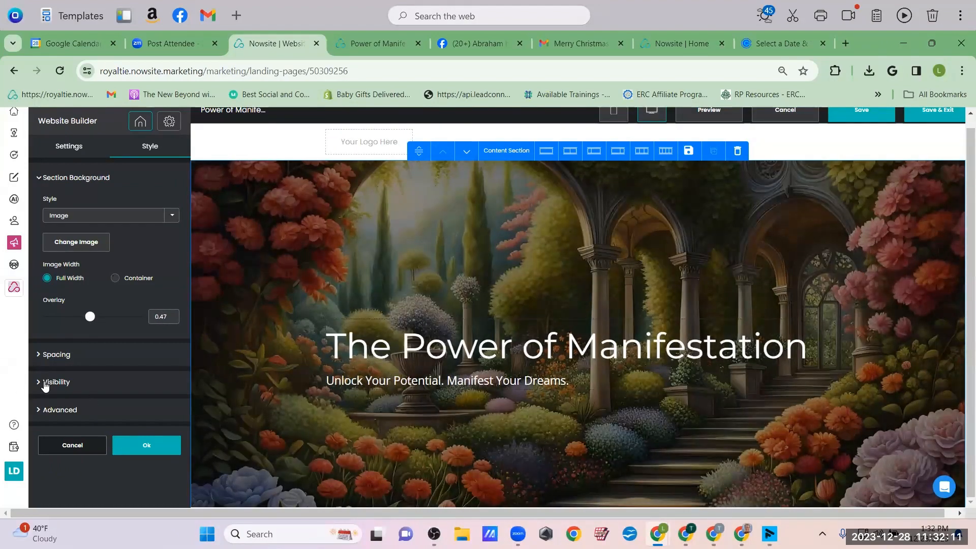
left_click(46, 410)
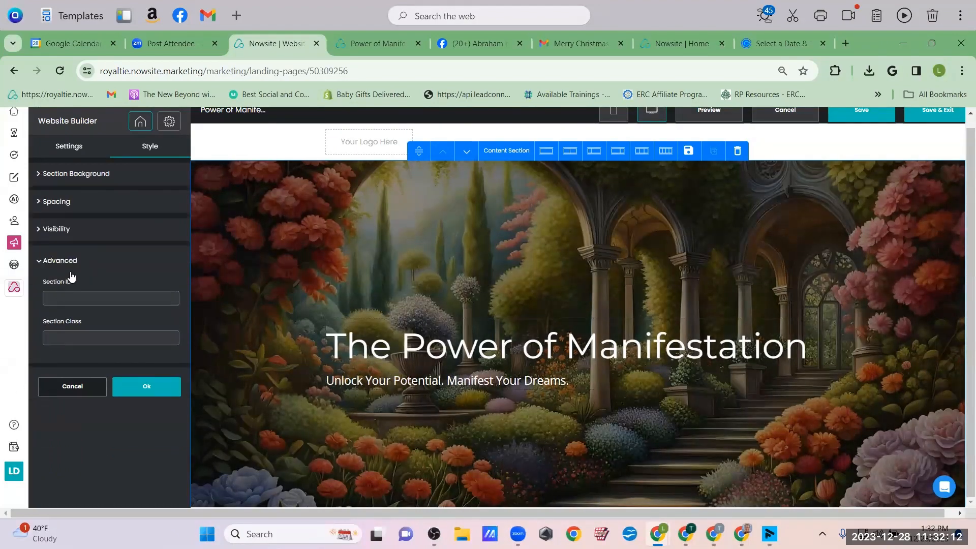
left_click(65, 230)
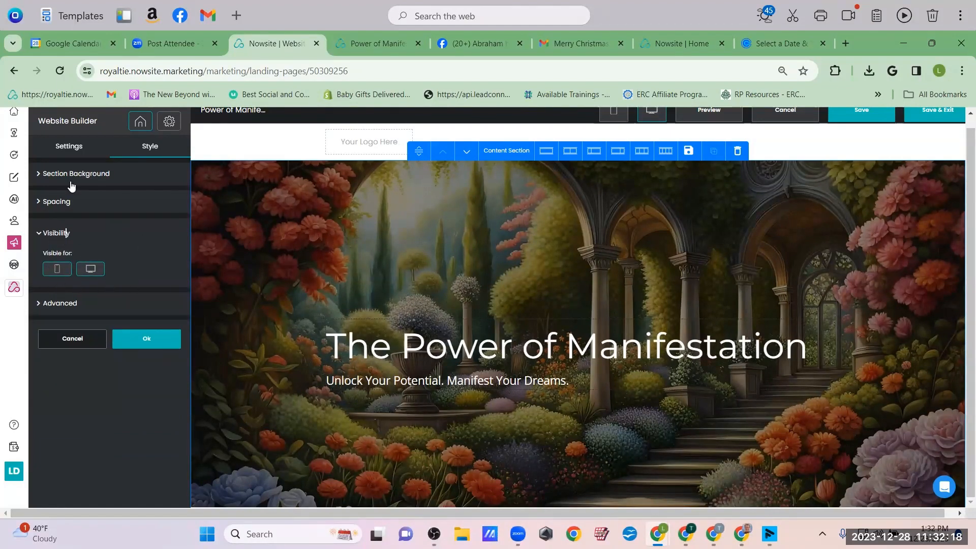
scroll(154, 285, "up", 1)
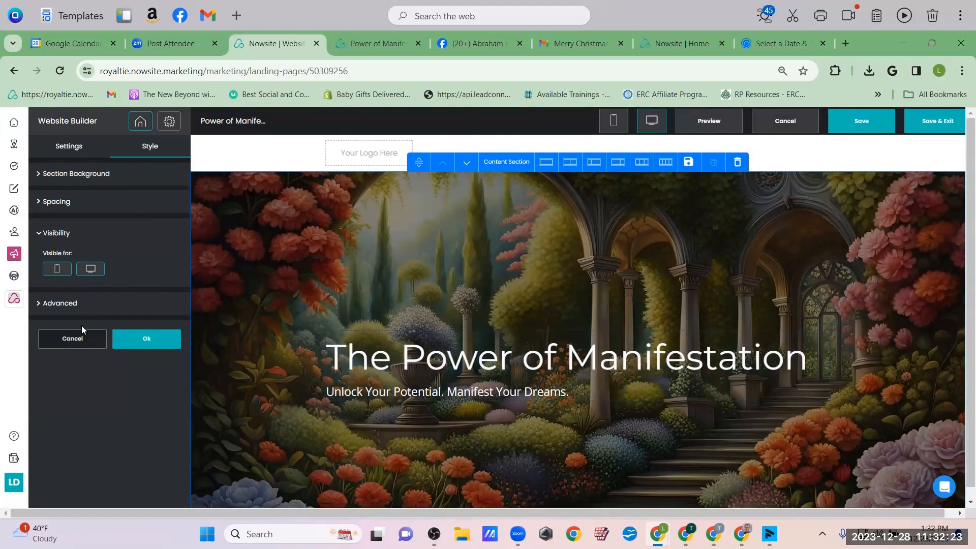
left_click(34, 206)
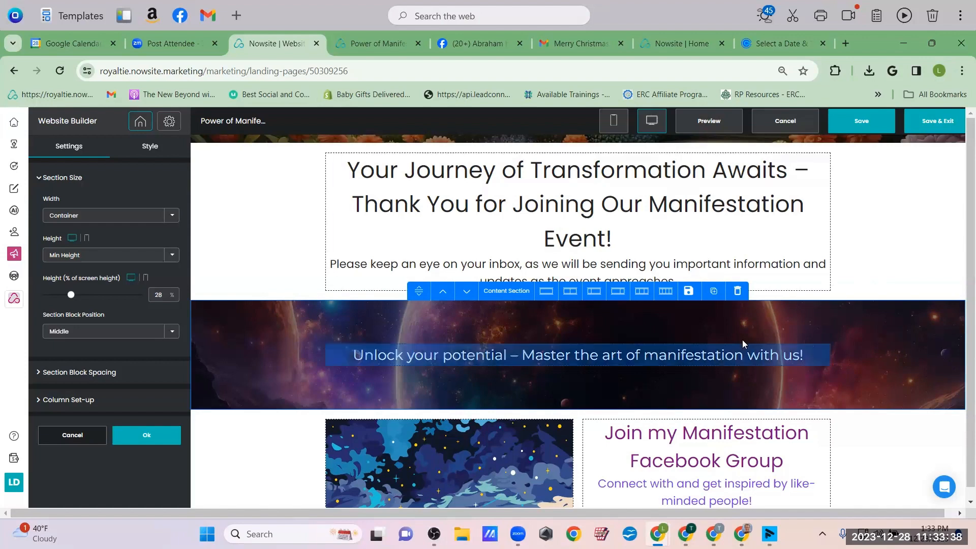
Duplicate the galaxy 'Unlock your potential' banner and move one copy above the thank-you heading section
left_click(713, 292)
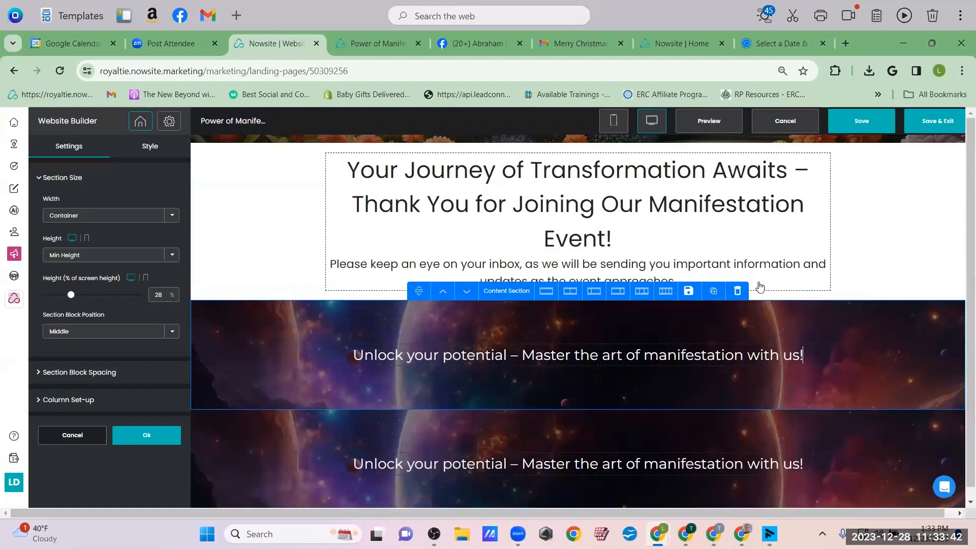
left_click_drag(916, 334, 886, 216)
left_click(925, 229)
left_click(879, 336)
left_click(443, 291)
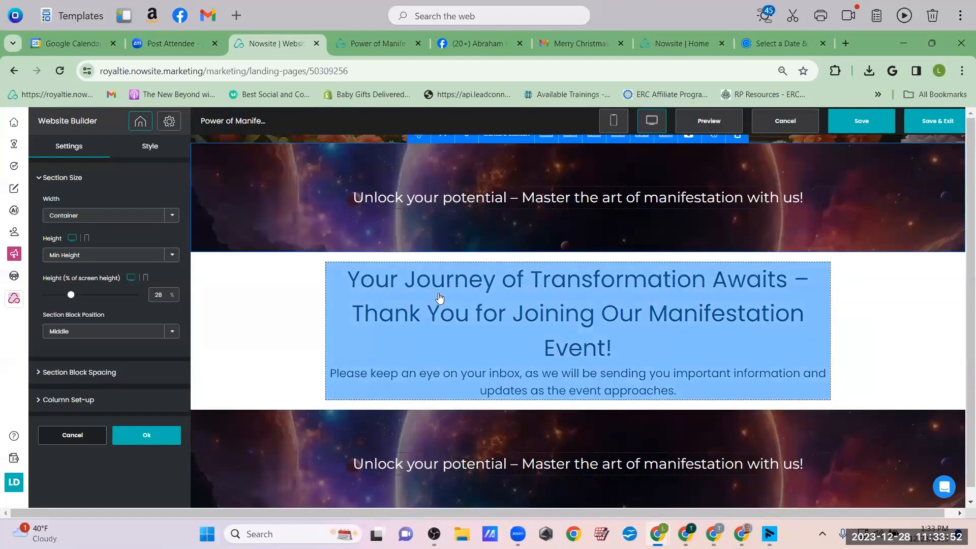
scroll(513, 248, "up", 6)
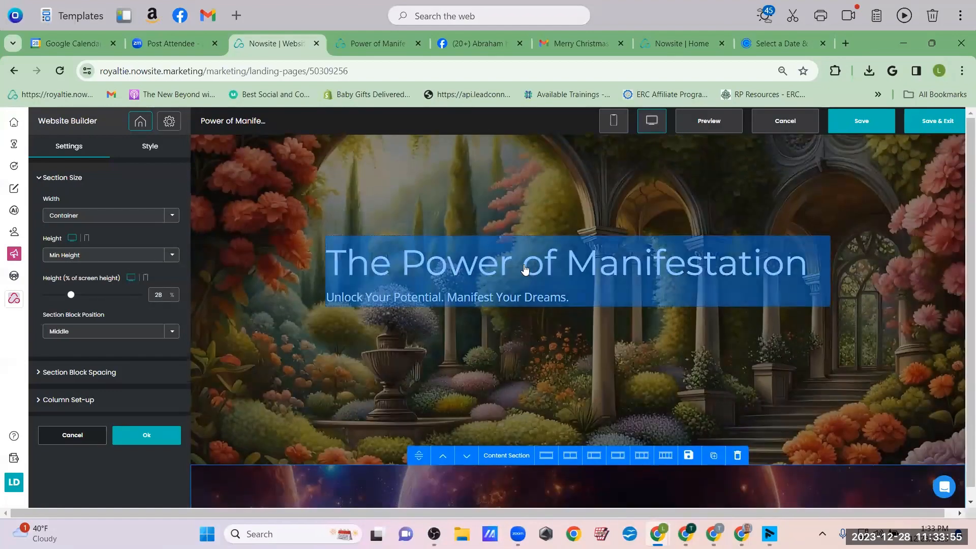
Copy 'The Power of Manifestation' headline block into the galaxy banner
left_click(534, 283)
scroll(534, 283, "down", 5)
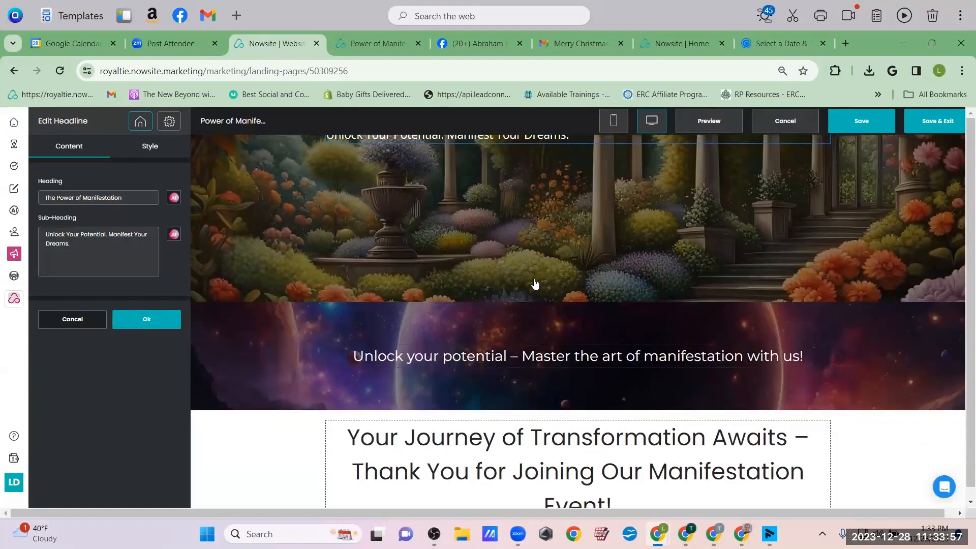
scroll(534, 283, "up", 4)
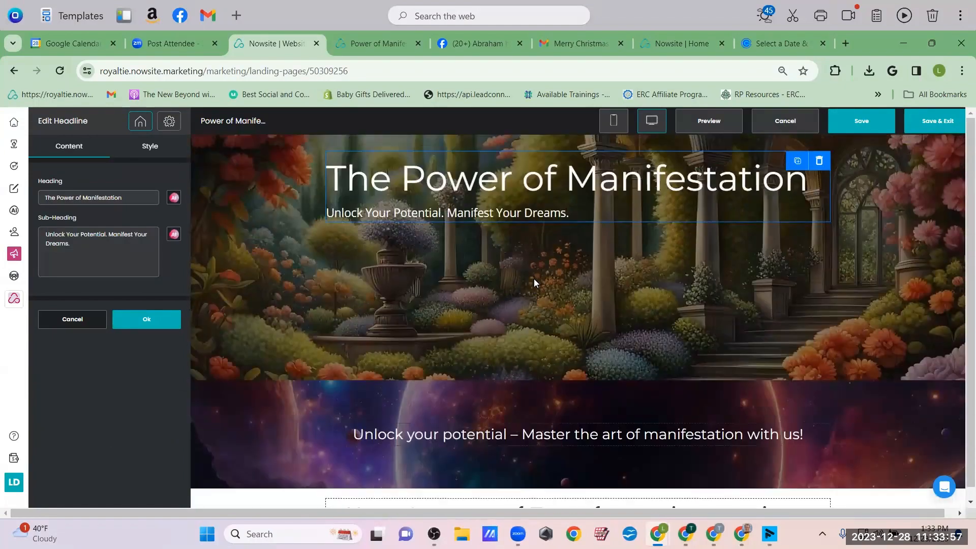
left_click(798, 160)
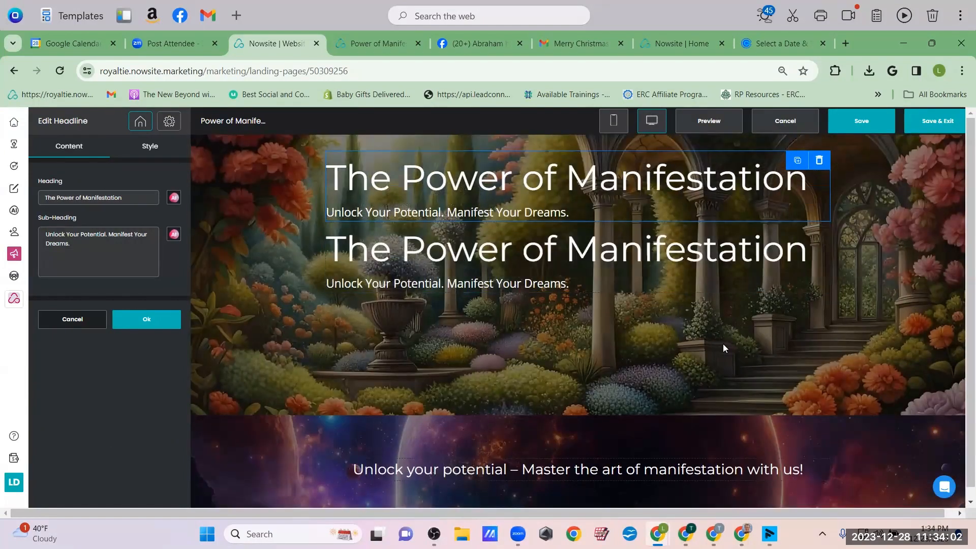
left_click_drag(671, 263, 600, 439)
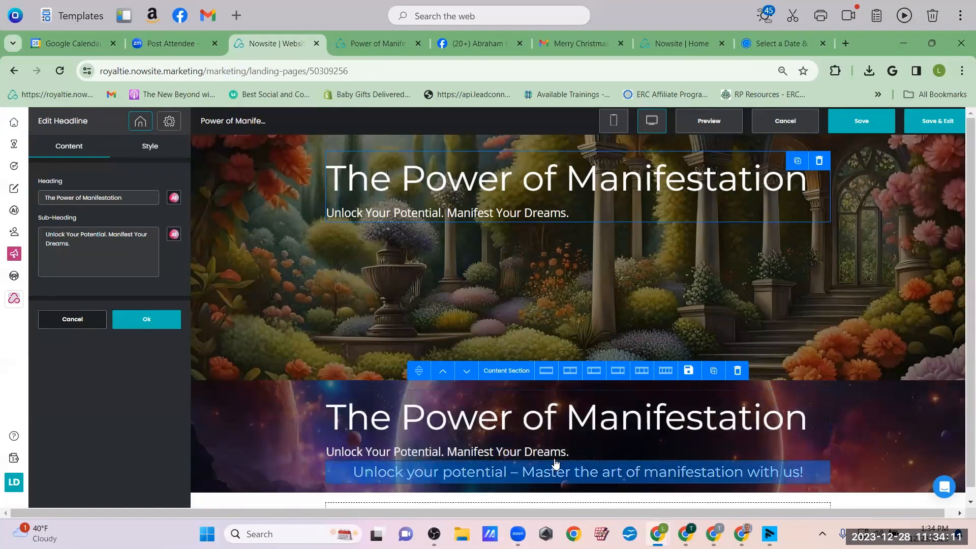
Delete the 'Unlock your potential' tagline block from the galaxy banner
left_click(777, 466)
left_click(819, 471)
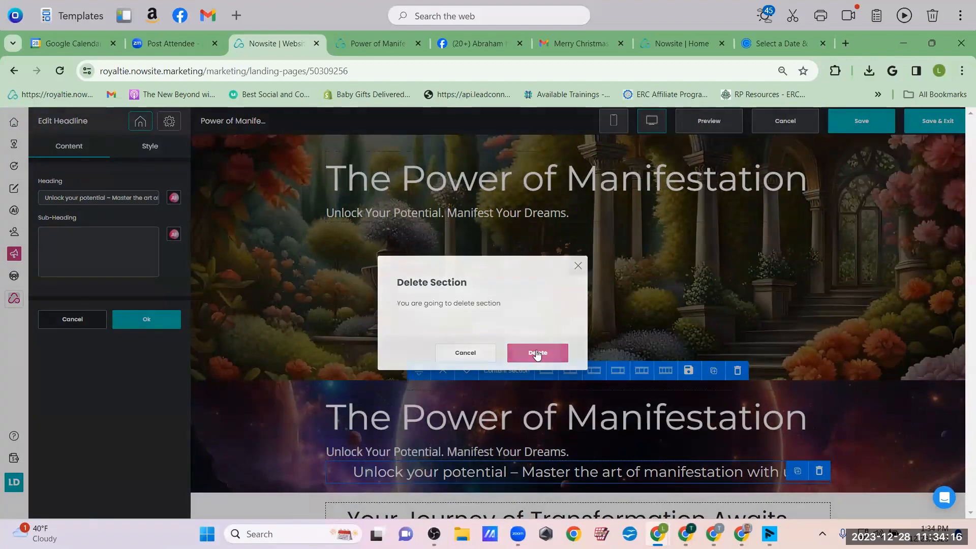
left_click(539, 352)
left_click(239, 409)
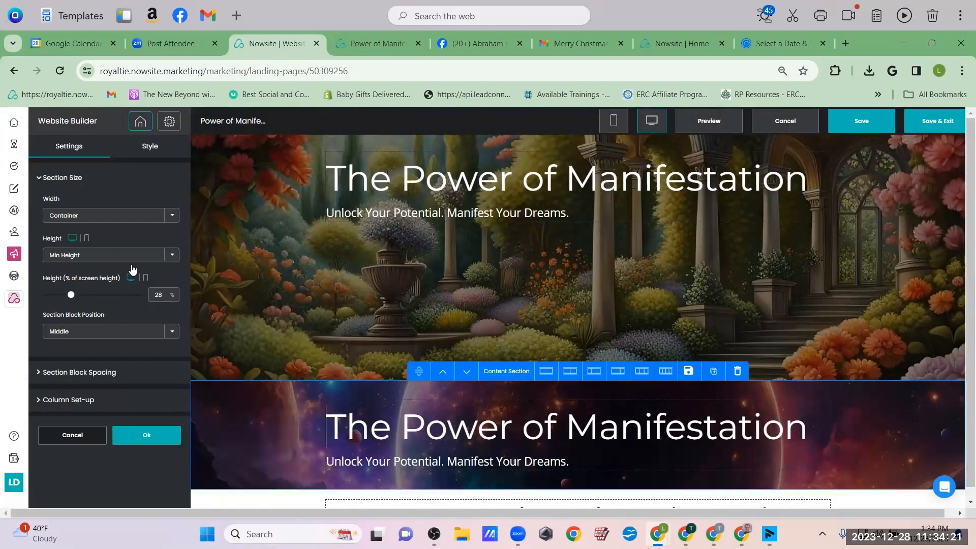
Replace the section's galaxy background with the garden archway stock image from Image Search
left_click(150, 146)
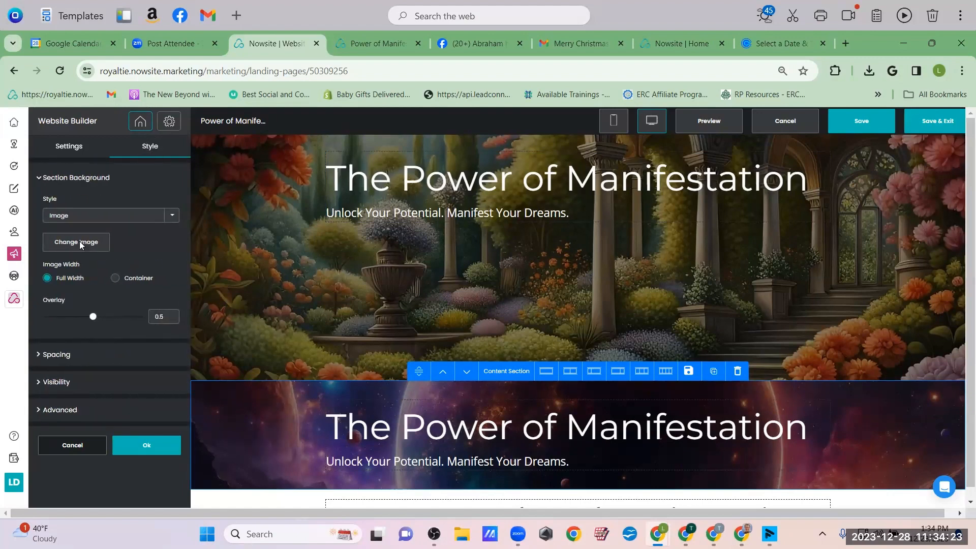
left_click(80, 241)
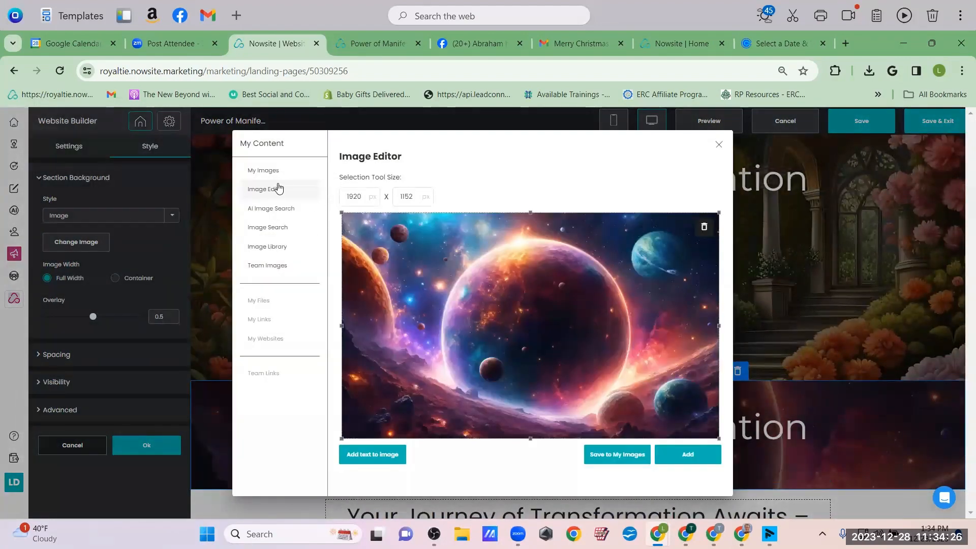
left_click(269, 230)
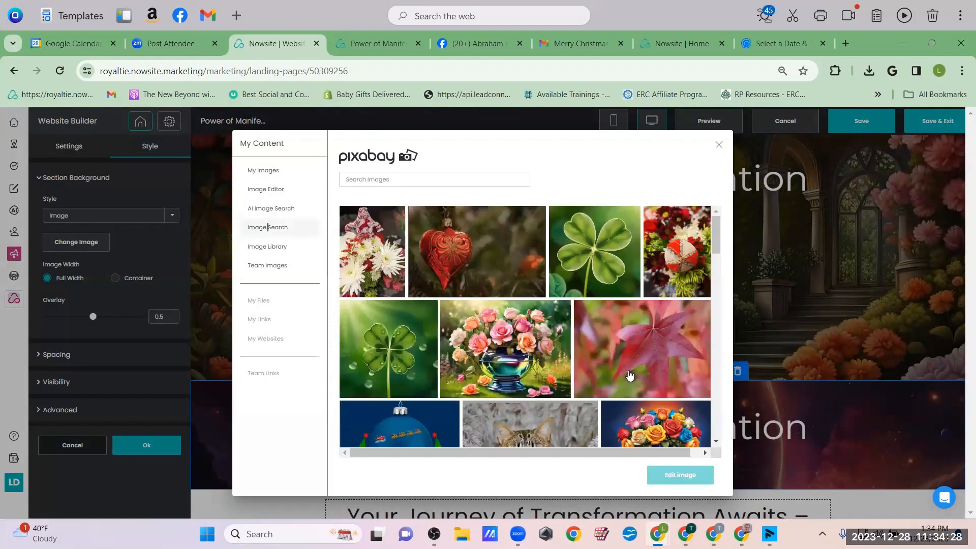
scroll(630, 375, "down", 5)
scroll(630, 376, "down", 6)
scroll(630, 375, "up", 7)
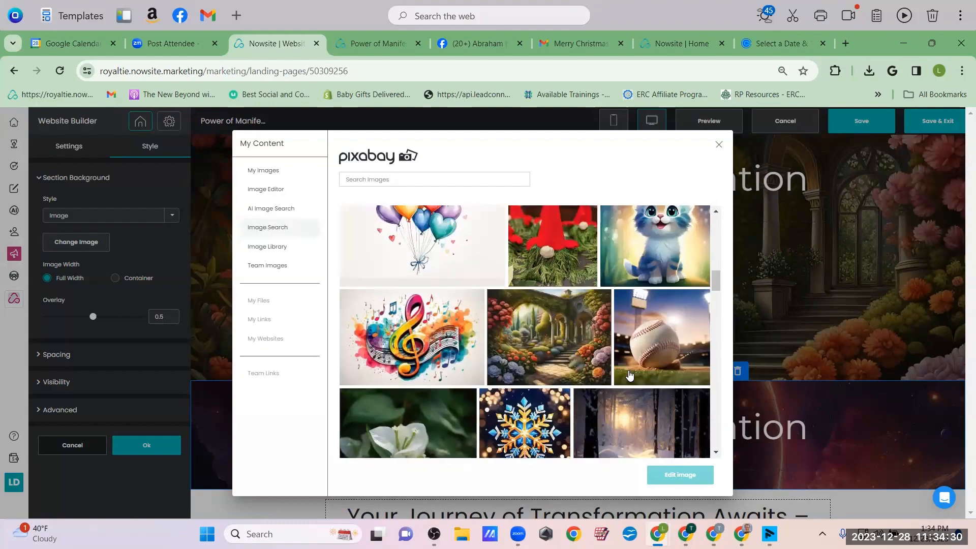
scroll(540, 398, "down", 3)
left_click(540, 398)
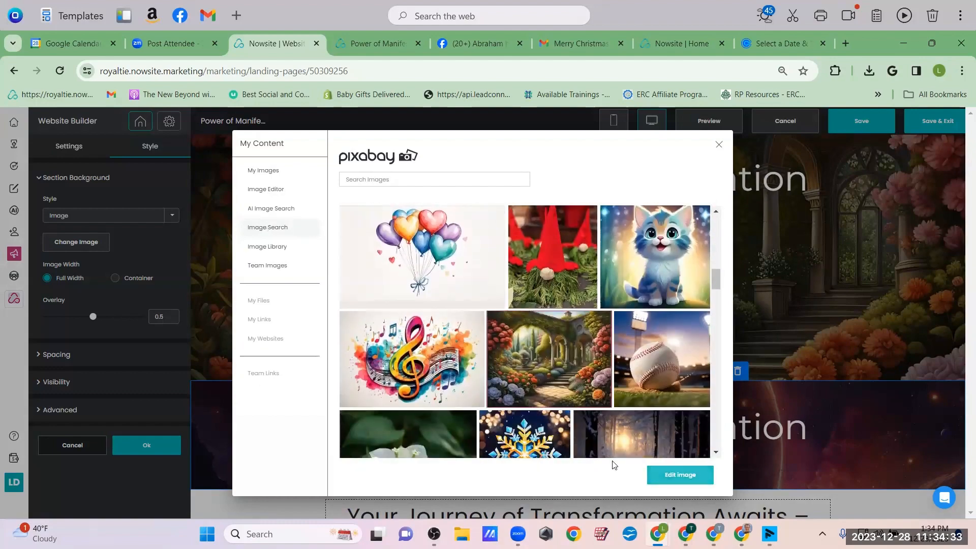
left_click(681, 475)
scroll(613, 460, "down", 2)
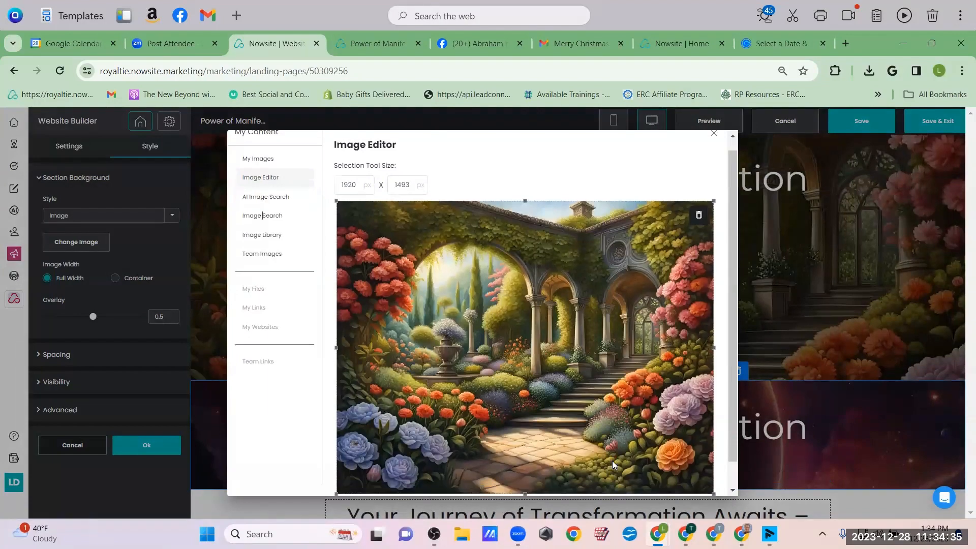
left_click(670, 482)
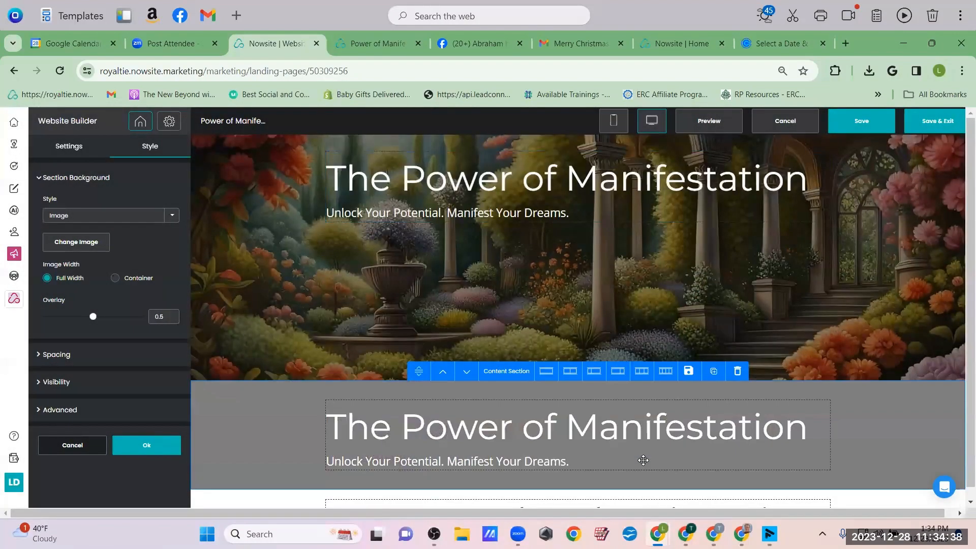
scroll(859, 244, "up", 4)
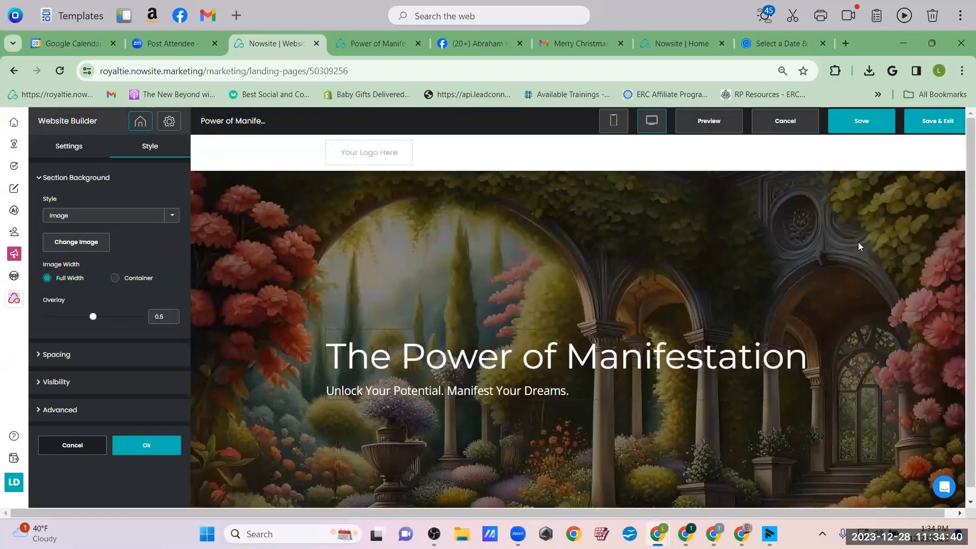
Delete the original garden hero section
left_click(880, 183)
left_click(738, 160)
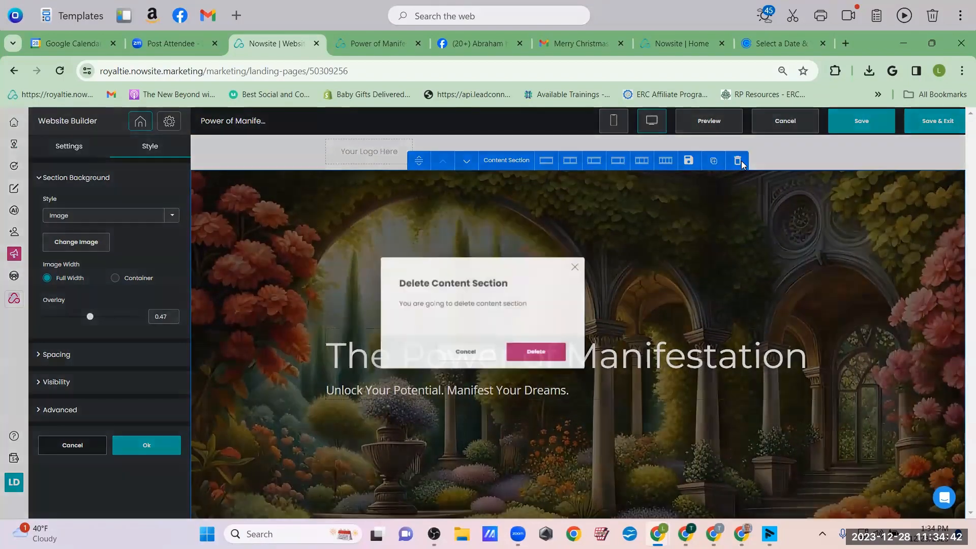
left_click(549, 355)
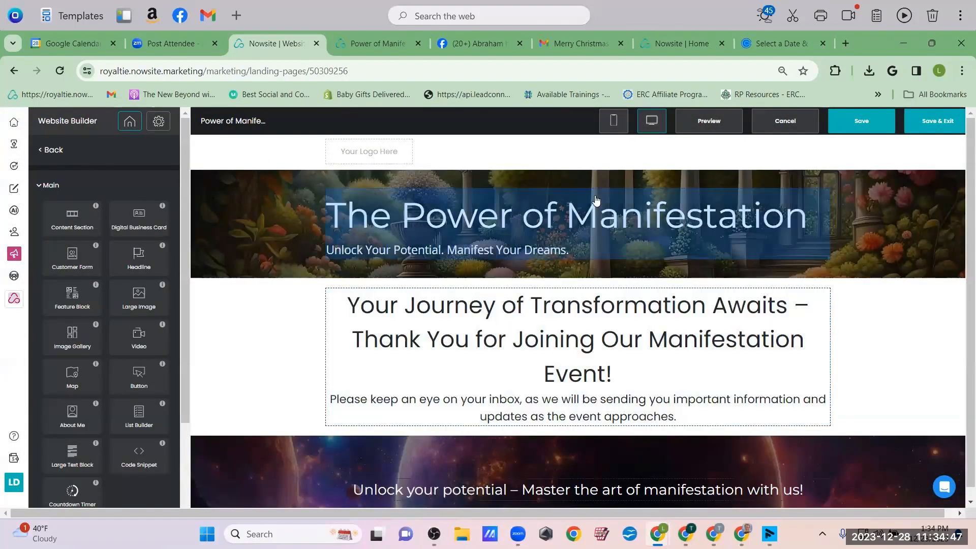
Move the galaxy banner below the Facebook group section, then save and preview the page
scroll(542, 401, "down", 1)
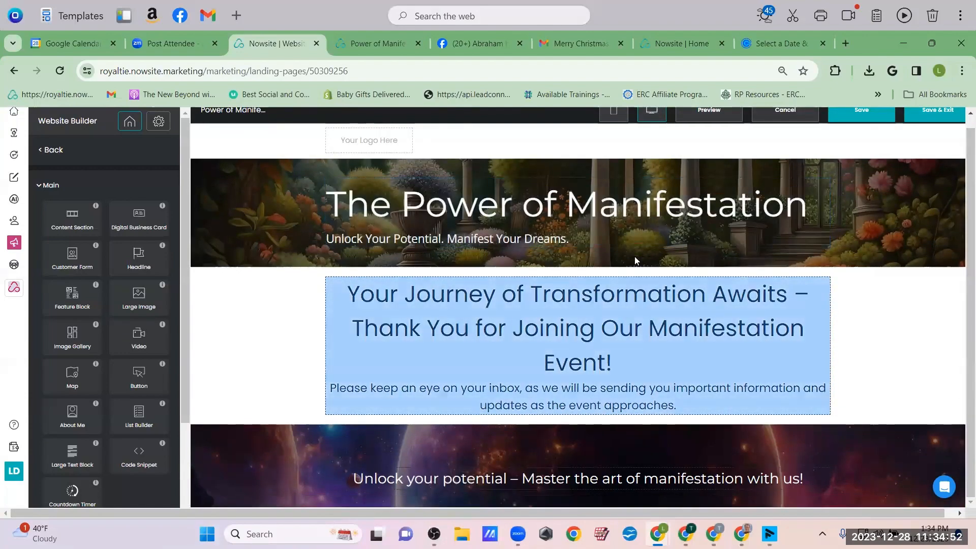
scroll(944, 449, "down", 5)
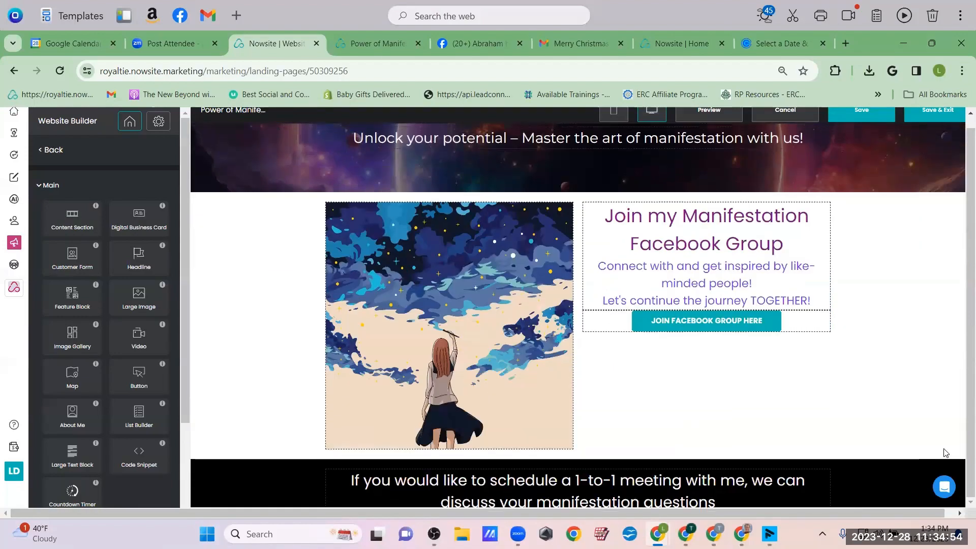
scroll(943, 448, "up", 4)
scroll(945, 452, "down", 3)
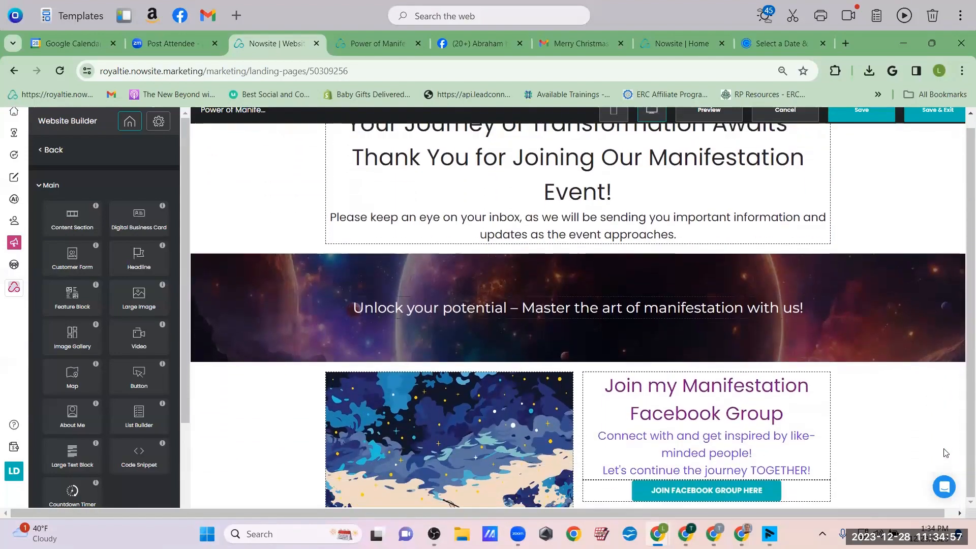
right_click(946, 454)
left_click(559, 315)
left_click(570, 308)
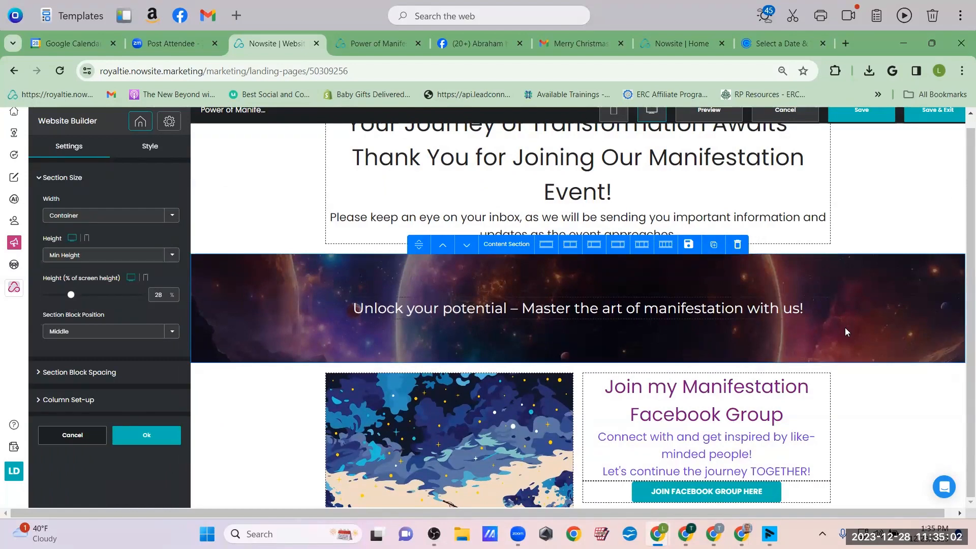
left_click(468, 245)
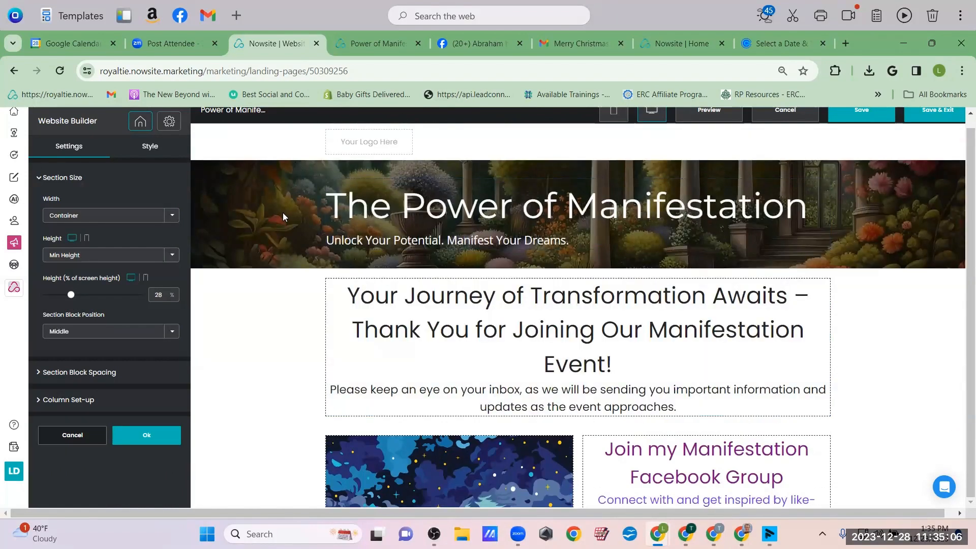
left_click(705, 125)
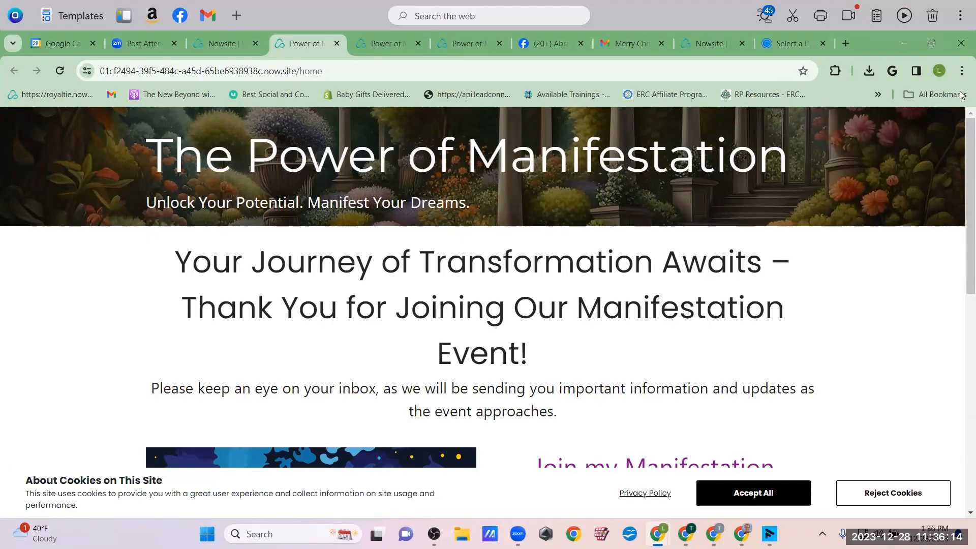
scroll(961, 305, "down", 10)
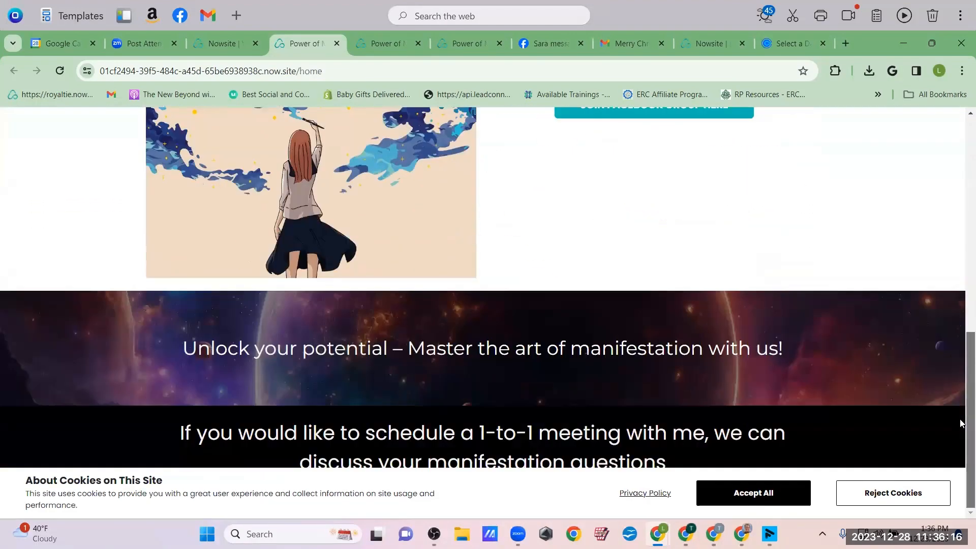
scroll(962, 423, "up", 10)
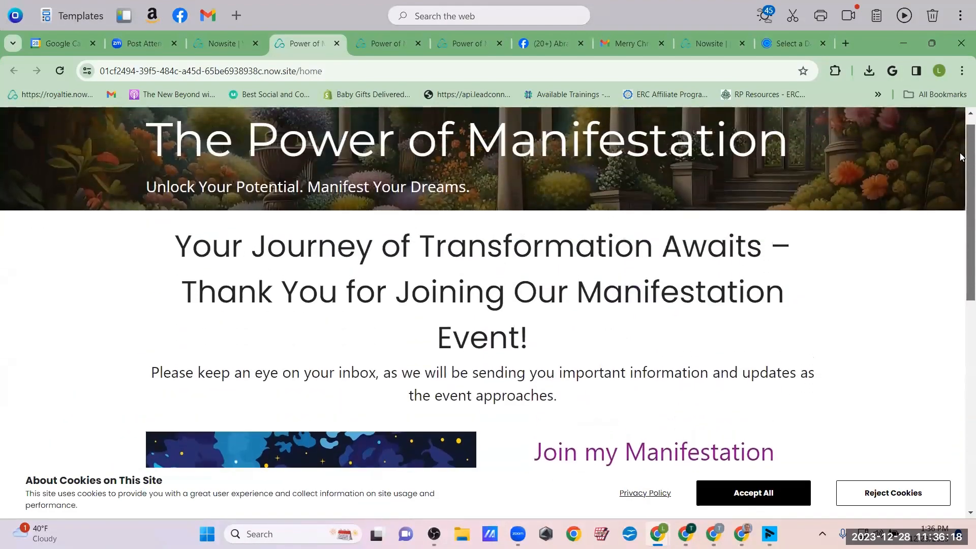
scroll(962, 157, "up", 1)
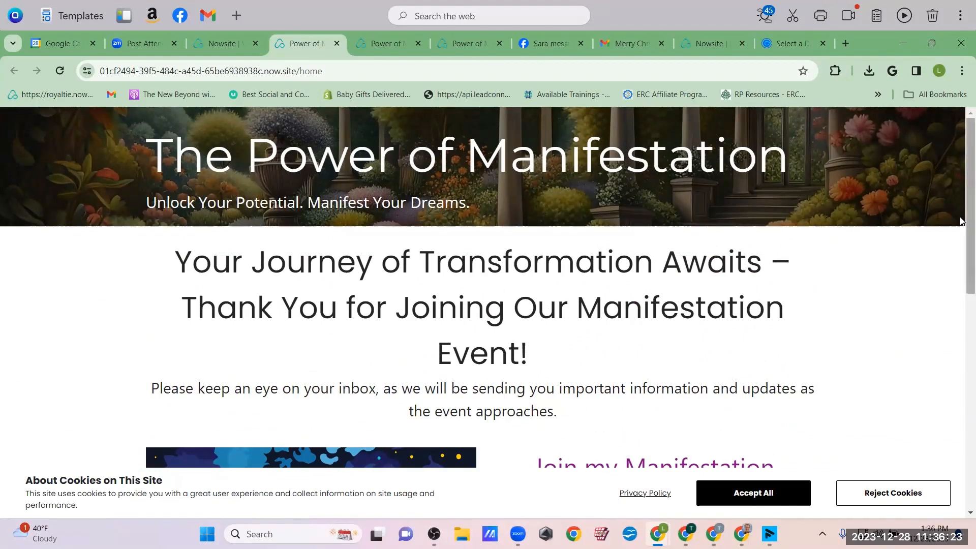
scroll(627, 396, "down", 2)
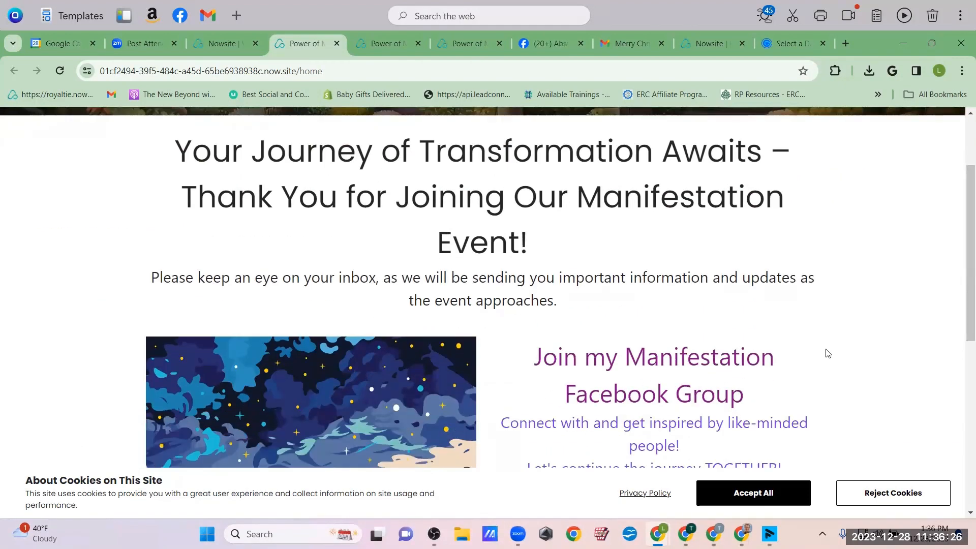
scroll(968, 229, "up", 2)
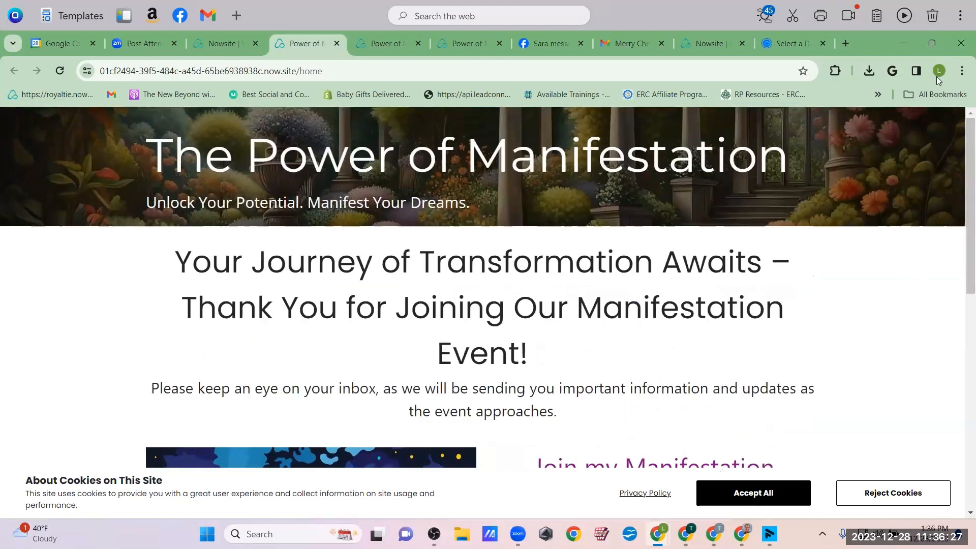
left_click(215, 43)
Set the thank-you headline's font size to 41 px and save the page
left_click(599, 359)
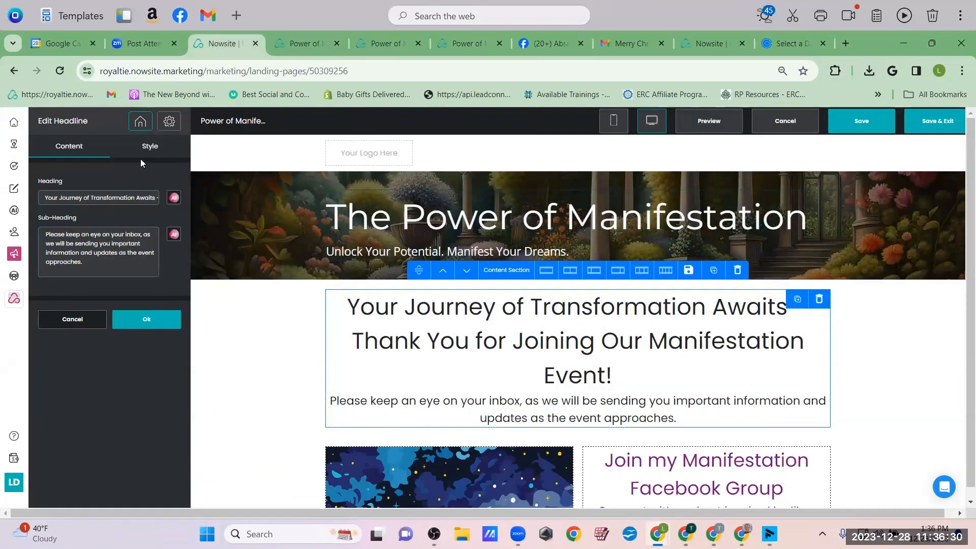
left_click(147, 147)
left_click(40, 232)
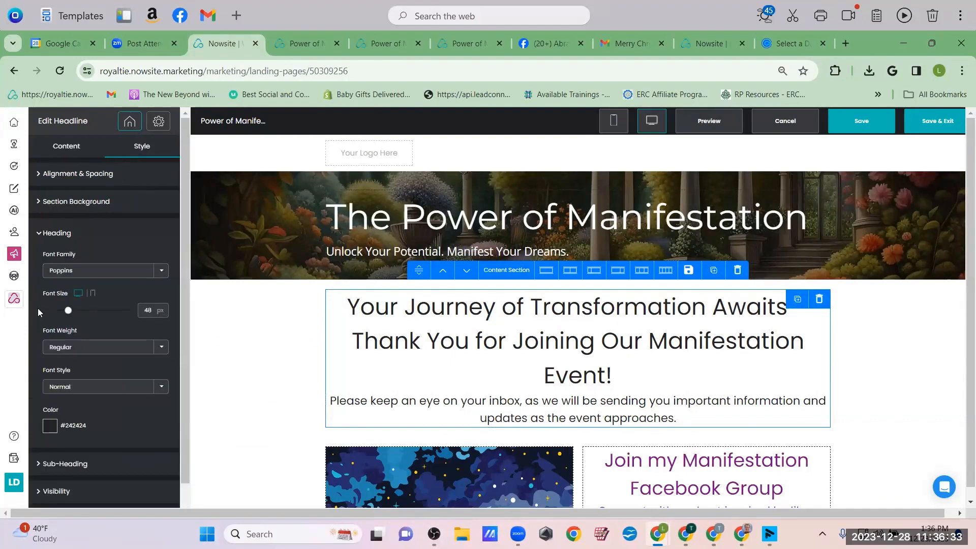
left_click(63, 310)
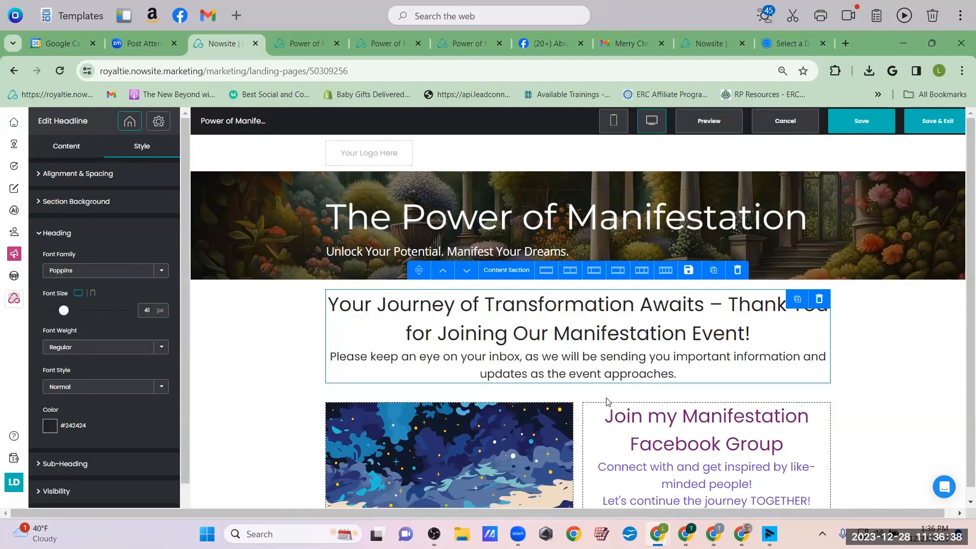
scroll(608, 402, "down", 4)
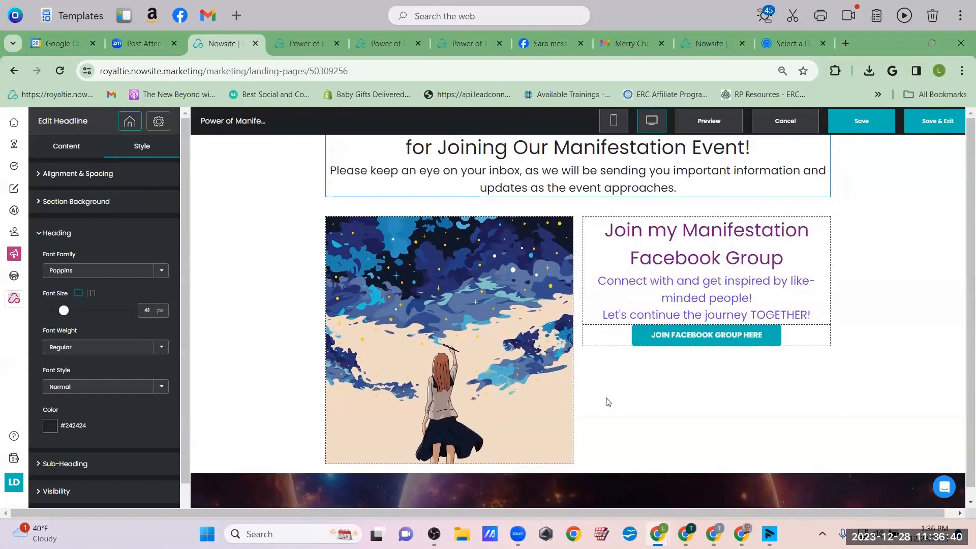
scroll(608, 402, "up", 4)
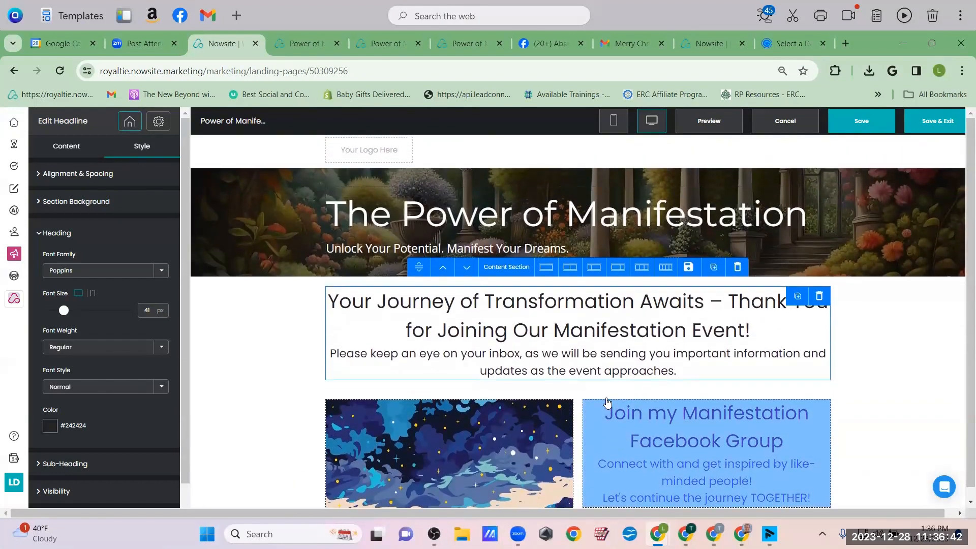
left_click(853, 117)
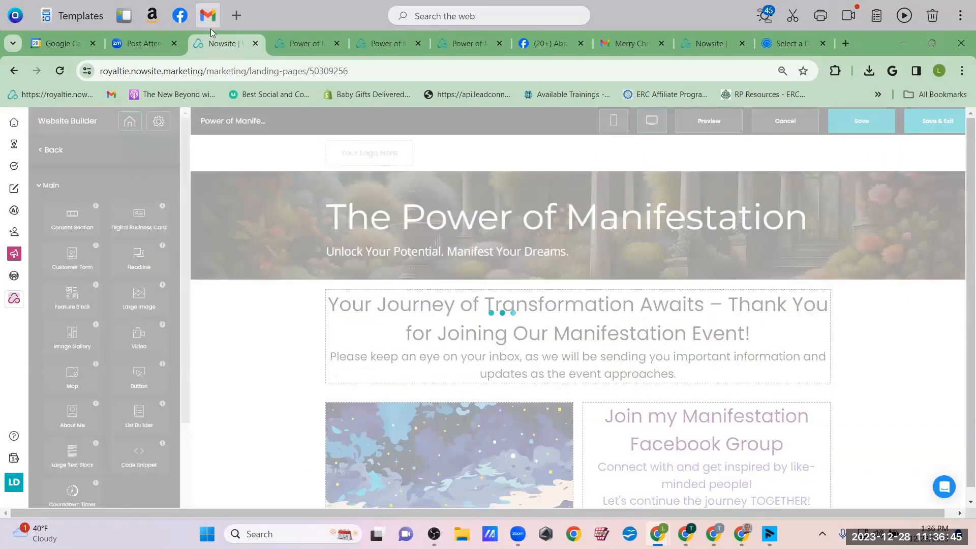
Reload the live thank-you page to confirm the two-line headline
left_click(302, 41)
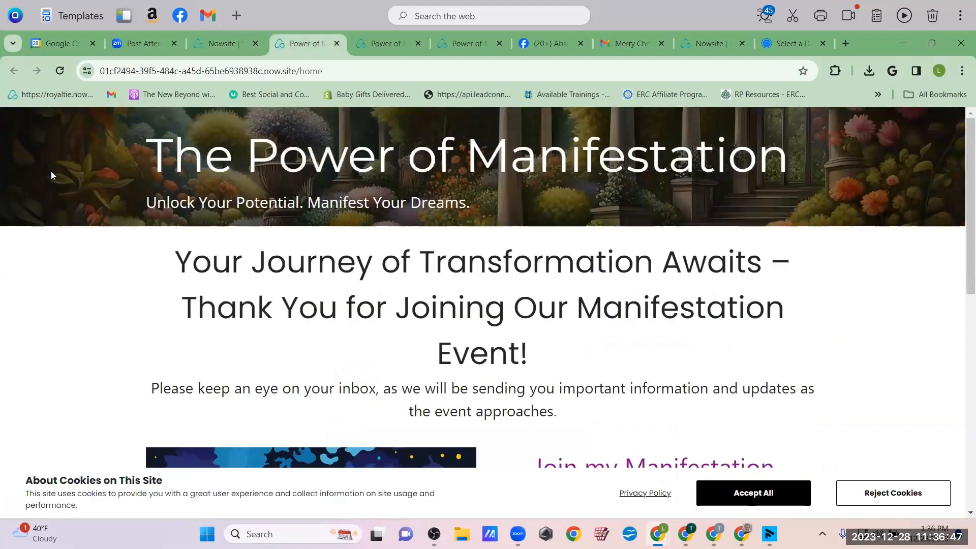
left_click(57, 72)
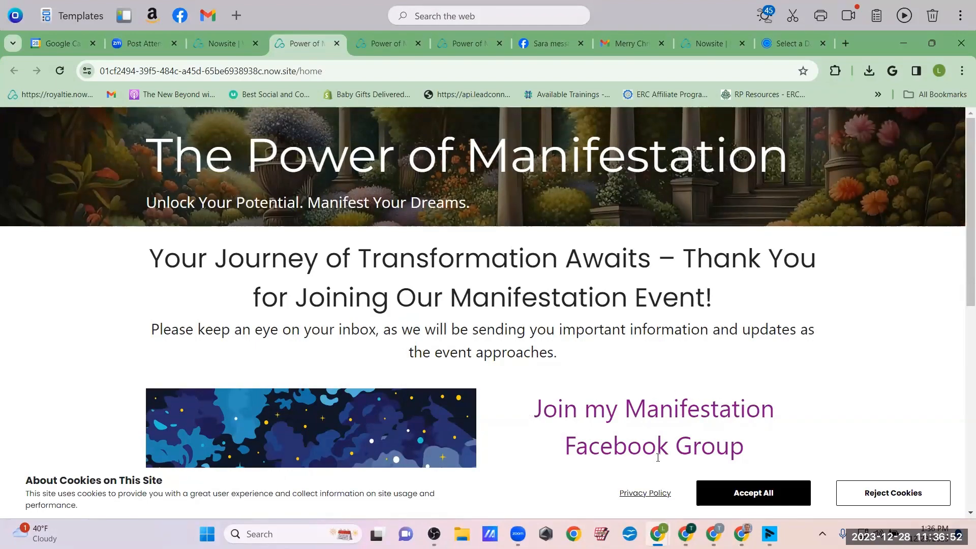
left_click_drag(965, 184, 961, 116)
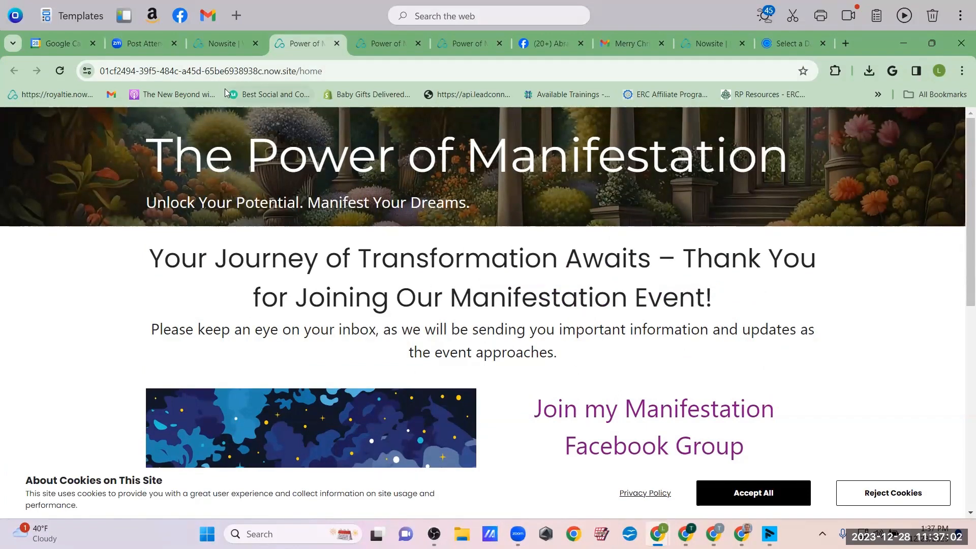
Copy the live thank-you page's web address and return to the editor
left_click_drag(318, 79, 83, 86)
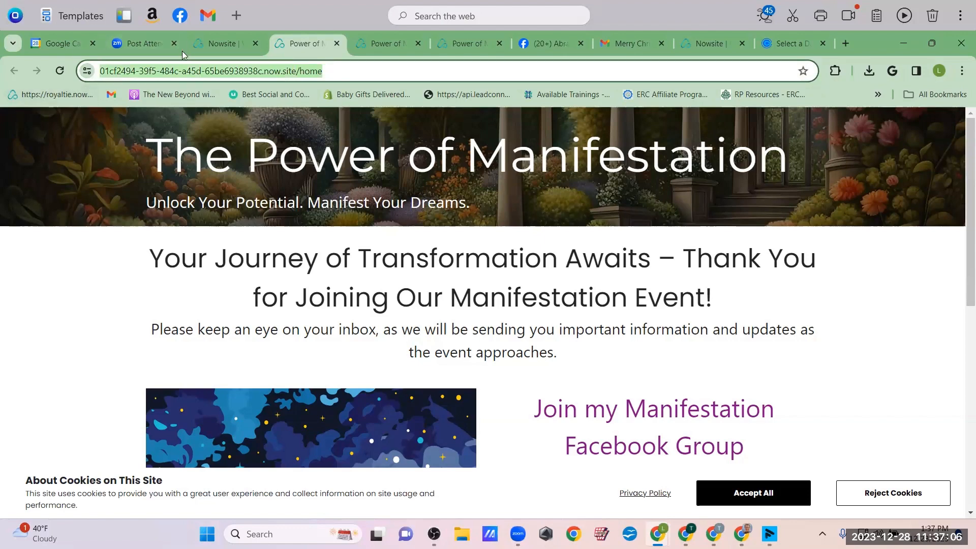
key("ctrl+c")
left_click(201, 48)
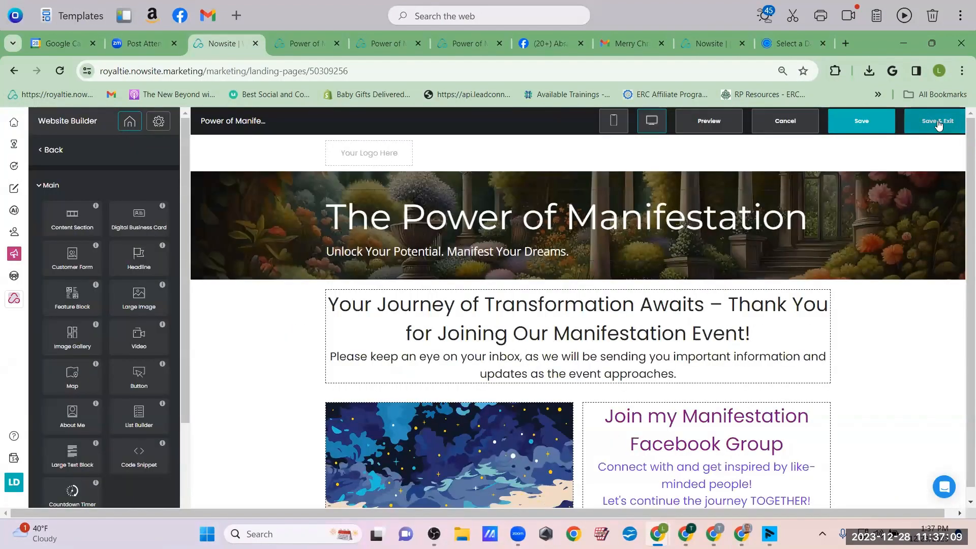
Save and exit the thank-you page, then open the Power of Manifestation site's signup form
left_click(938, 121)
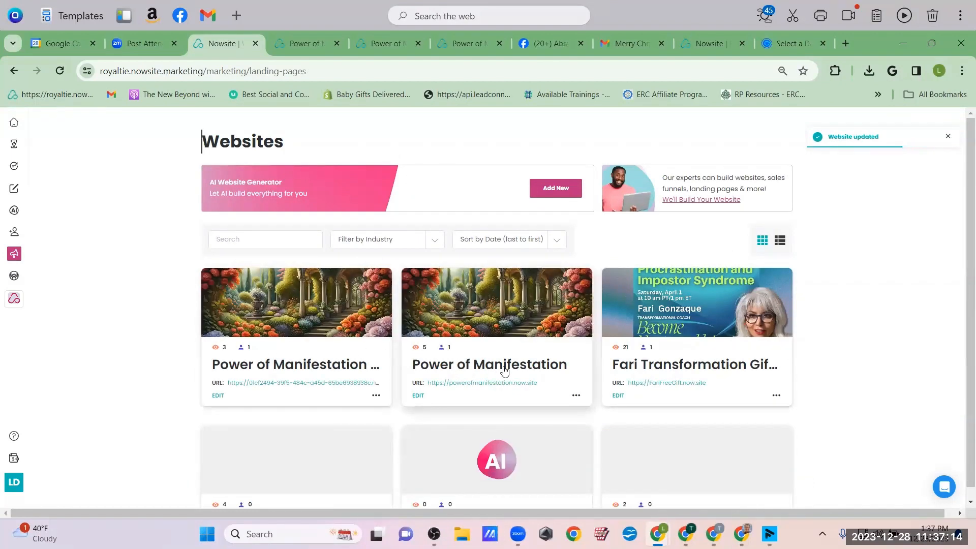
left_click(418, 396)
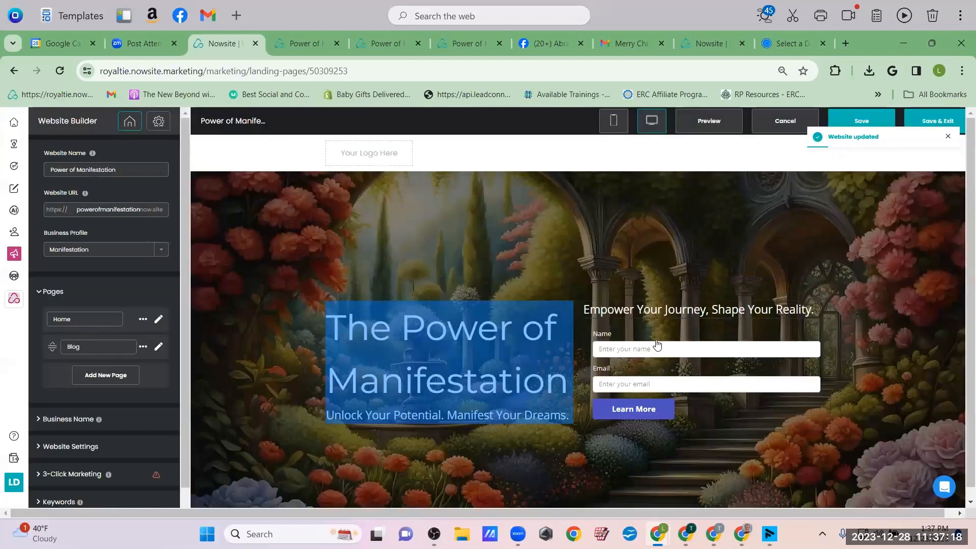
left_click(636, 424)
scroll(512, 350, "down", 1)
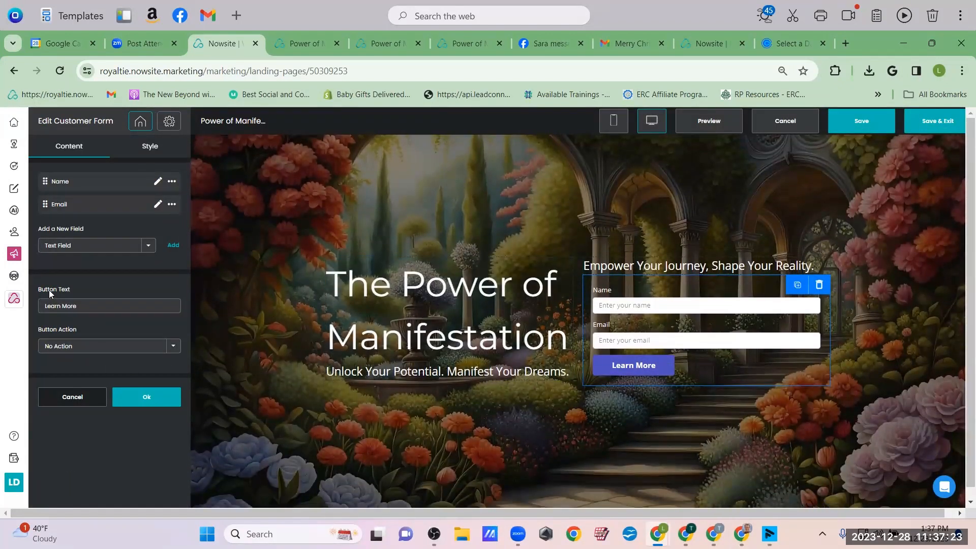
Change the form button label from 'Learn More' to 'JOIN THIS EVENT!'
left_click_drag(81, 307, 16, 309)
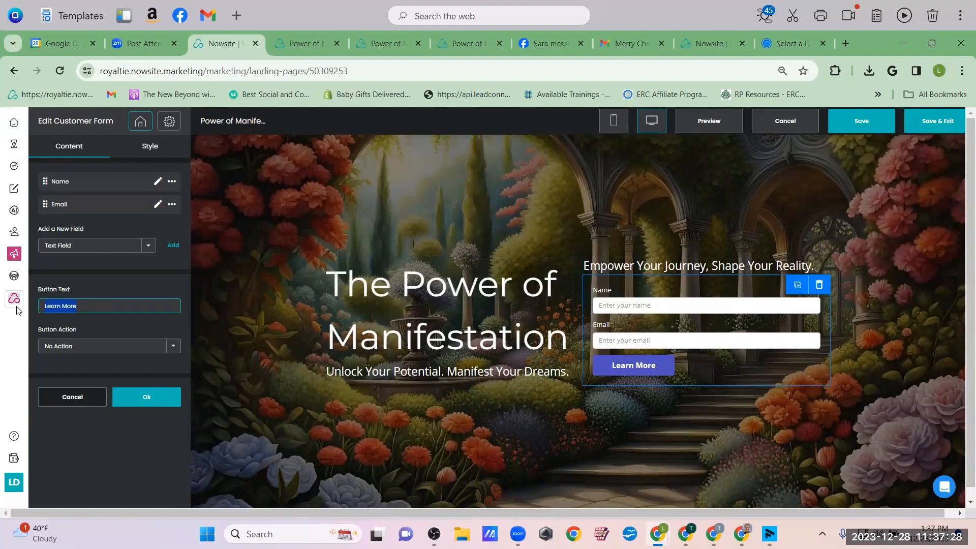
type("Join")
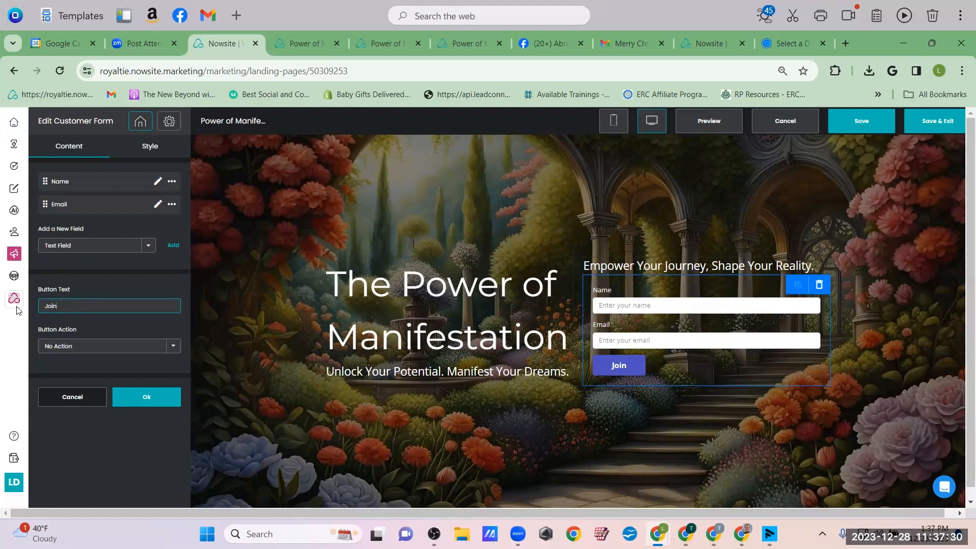
type(" this even")
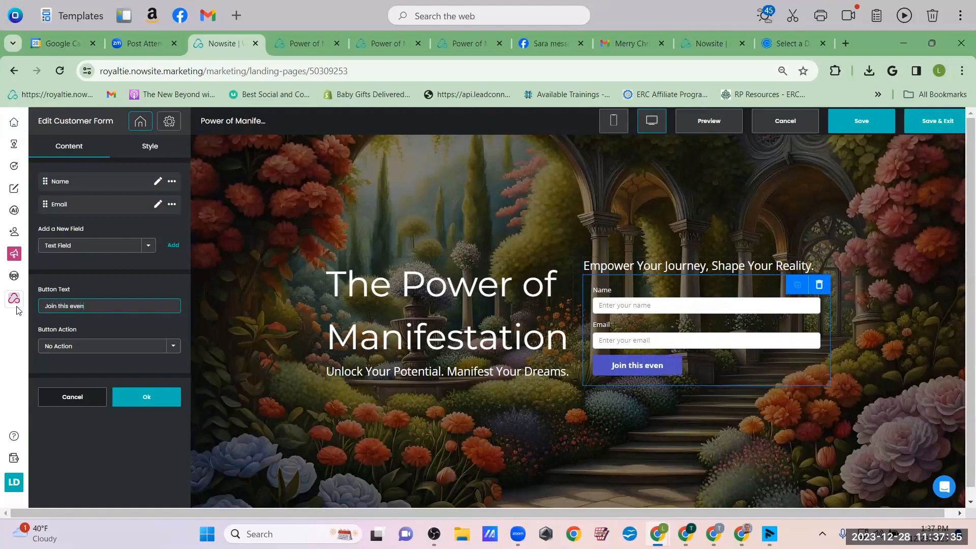
key("BackSpace")
key("BackSpace")
key("BackSpace")
key("BackSpace")
key("BackSpace")
key("BackSpace")
key("BackSpace")
key("BackSpace")
key("BackSpace")
key("BackSpace")
key("BackSpace")
key("BackSpace")
key("BackSpace")
key("BackSpace")
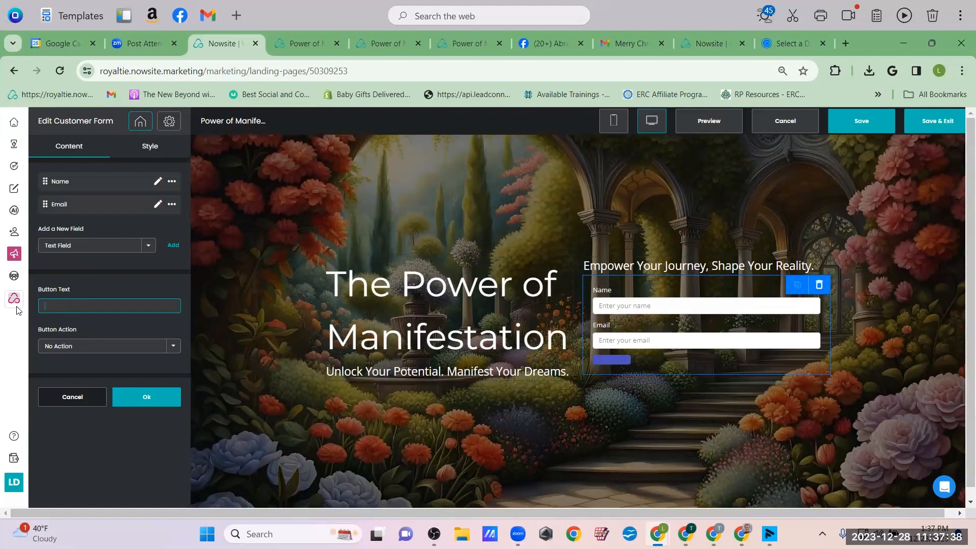
type("JOIN THIS E")
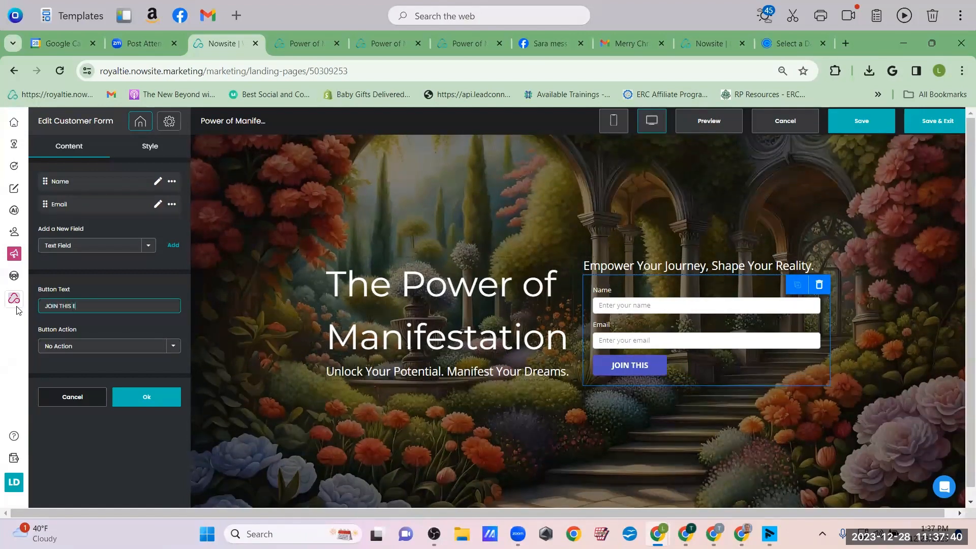
type("VENT!")
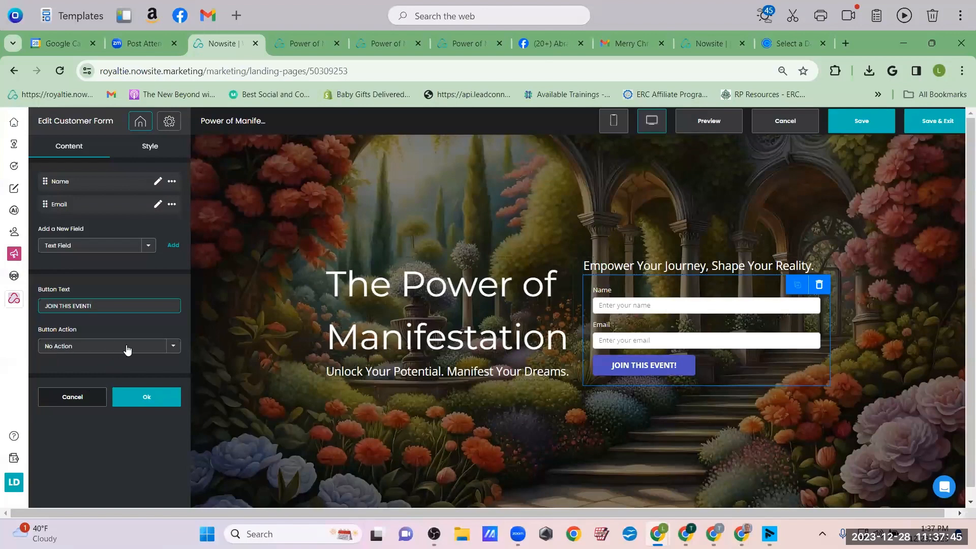
Make the button redirect to the pasted thank-you page URL, then save and preview the site
left_click(174, 348)
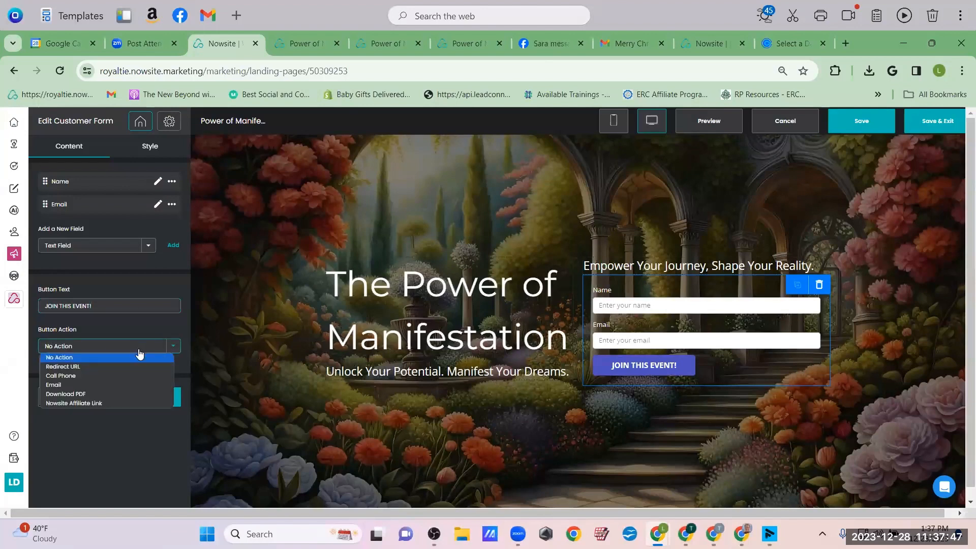
left_click(131, 365)
left_click(57, 386)
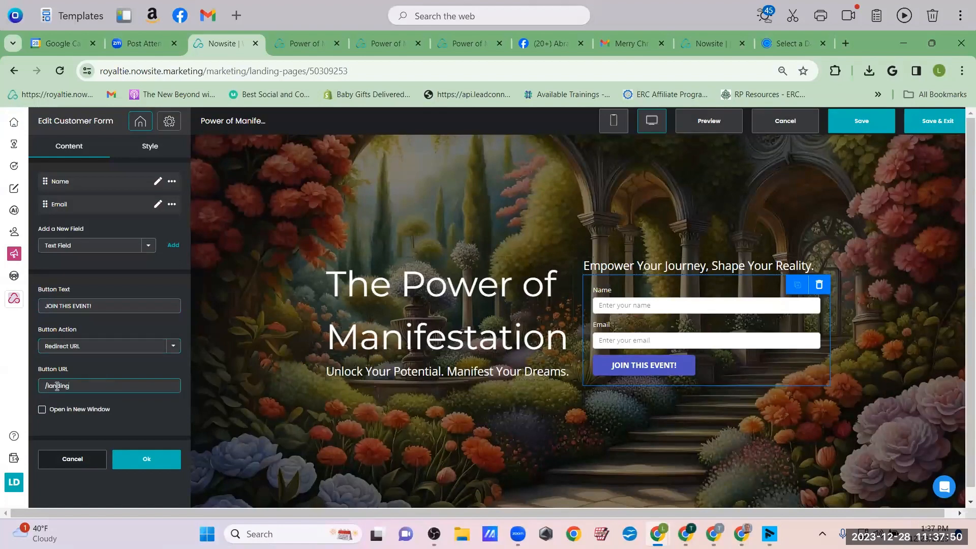
key("BackSpace")
key("ctrl+v")
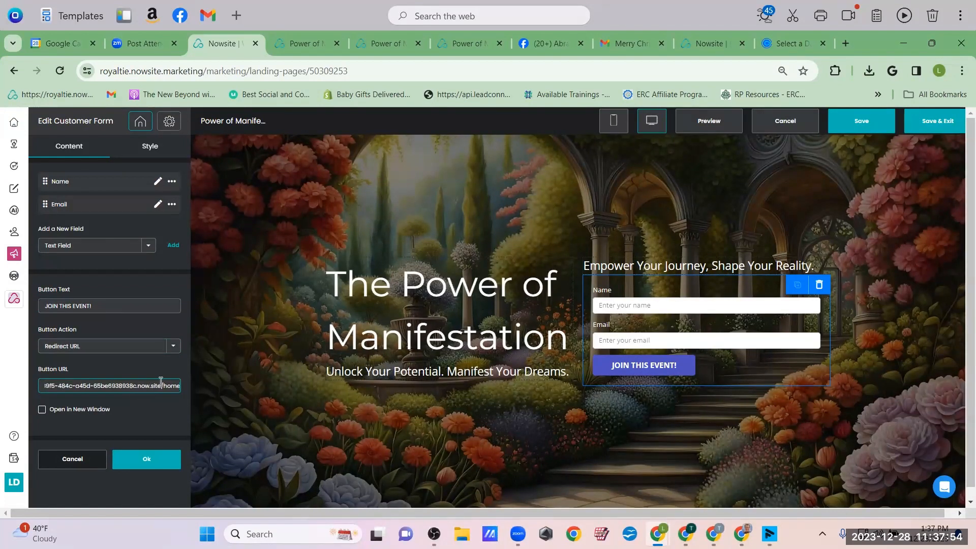
left_click(147, 458)
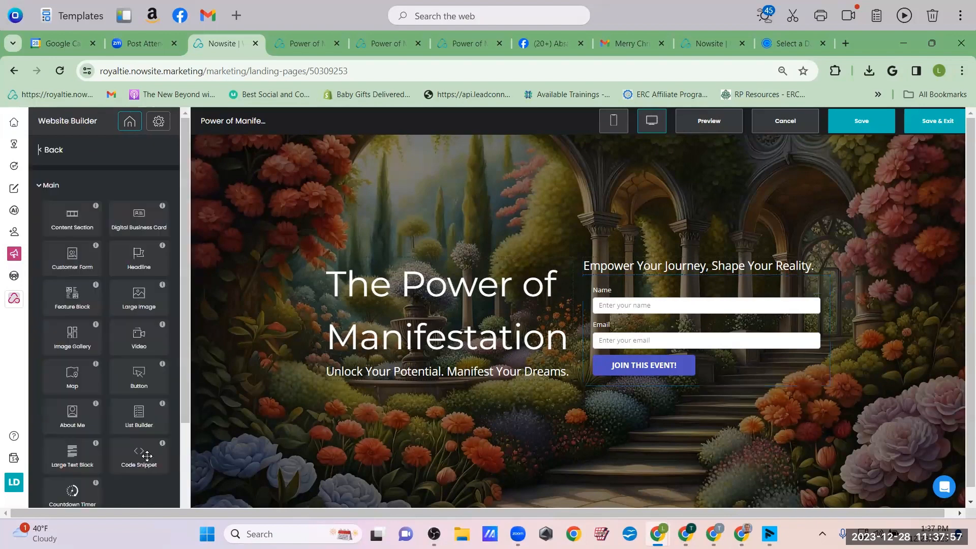
left_click(849, 127)
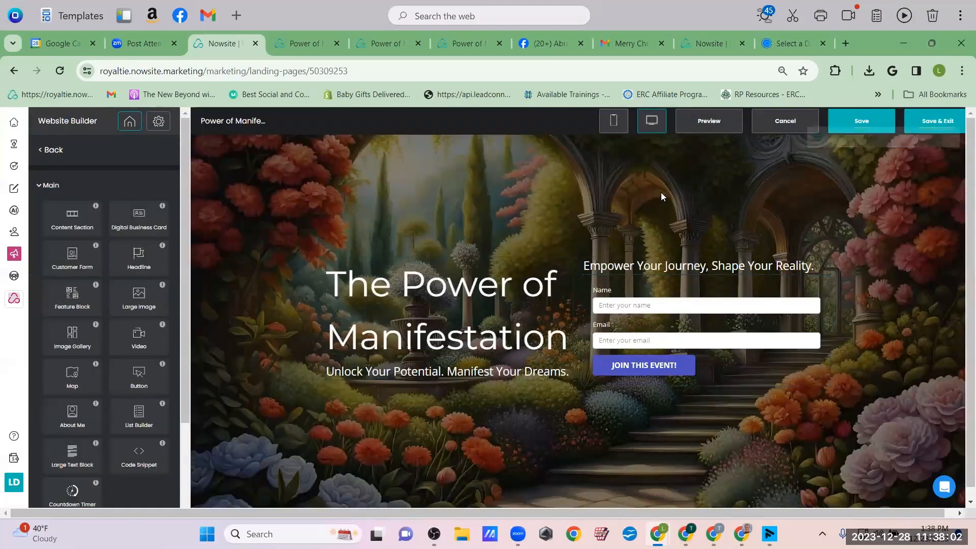
left_click(706, 125)
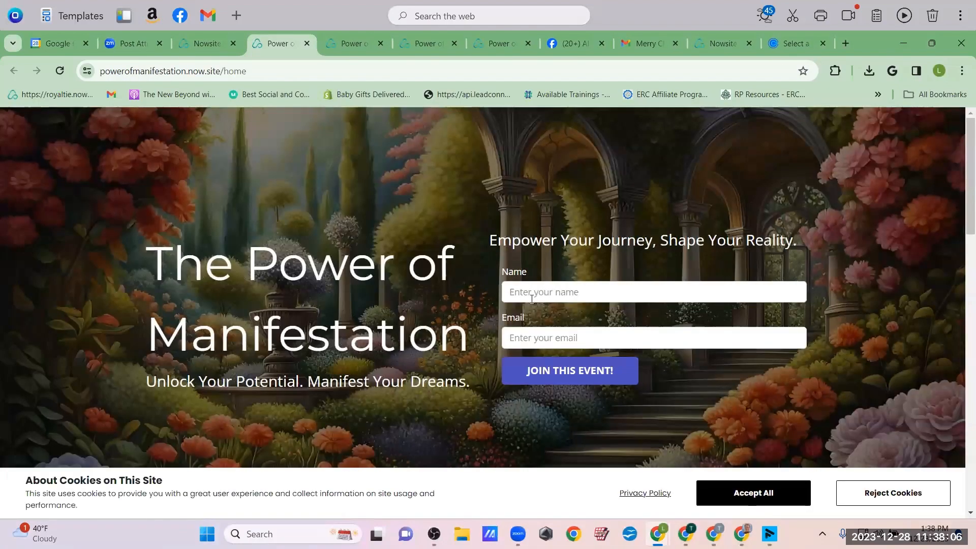
Enter a test name and e-mail on the live landing page and submit via JOIN THIS EVENT!
left_click_drag(968, 162, 962, 131)
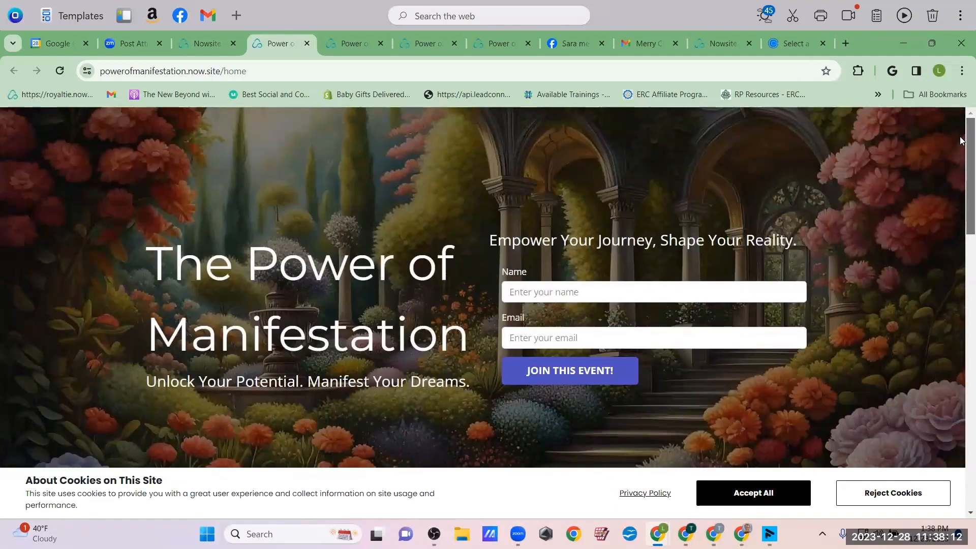
left_click(524, 289)
type("IATARA")
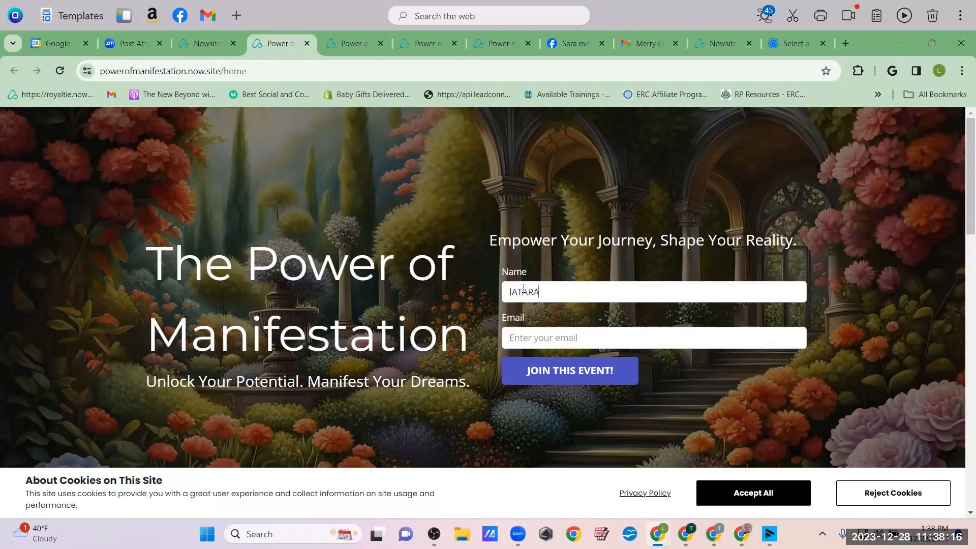
key("BackSpace")
key("BackSpace")
key("BackSpace")
key("BackSpace")
key("BackSpace")
key("BackSpace")
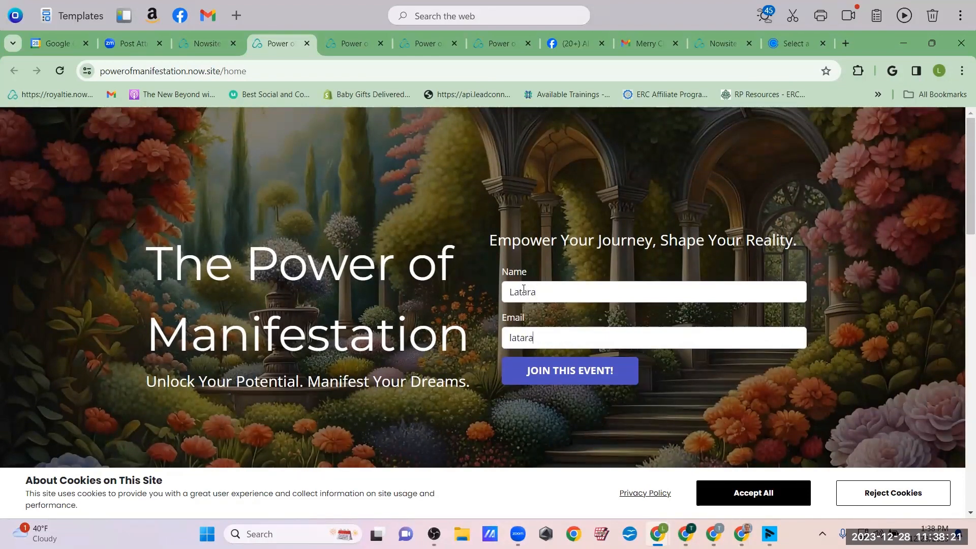
left_click(582, 377)
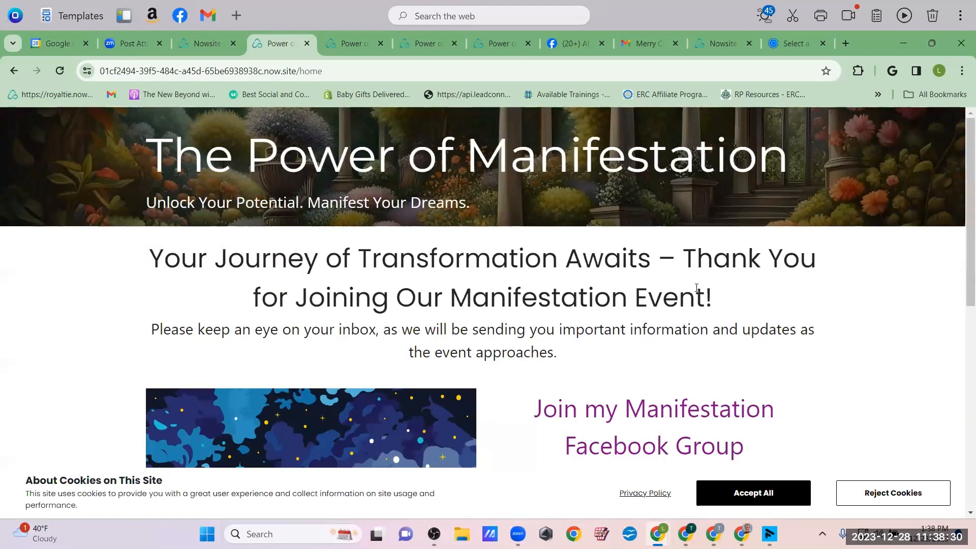
Open the IN THE VORTEX group via JOIN FACEBOOK GROUP HERE, then return to the Website Builder
scroll(676, 259, "down", 1)
scroll(651, 222, "up", 1)
scroll(522, 230, "down", 3)
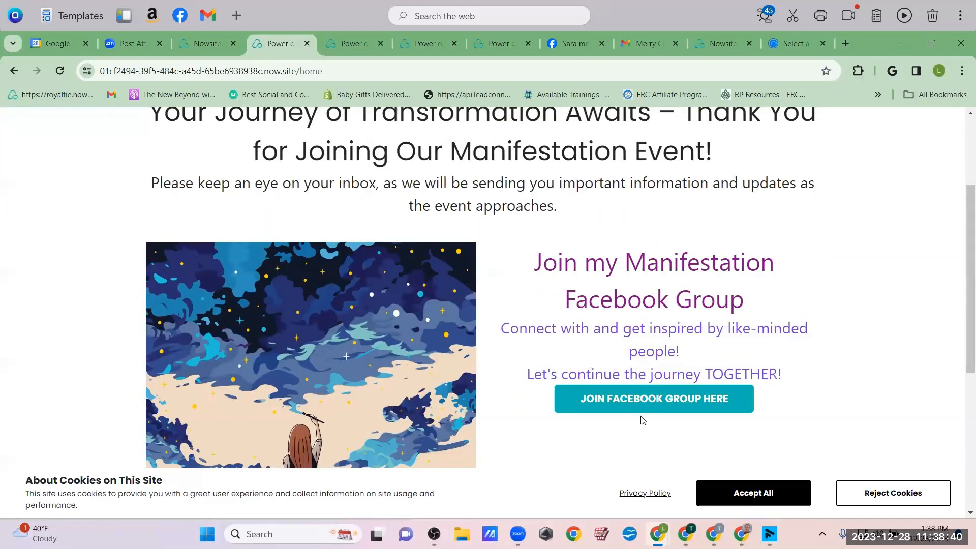
left_click(671, 401)
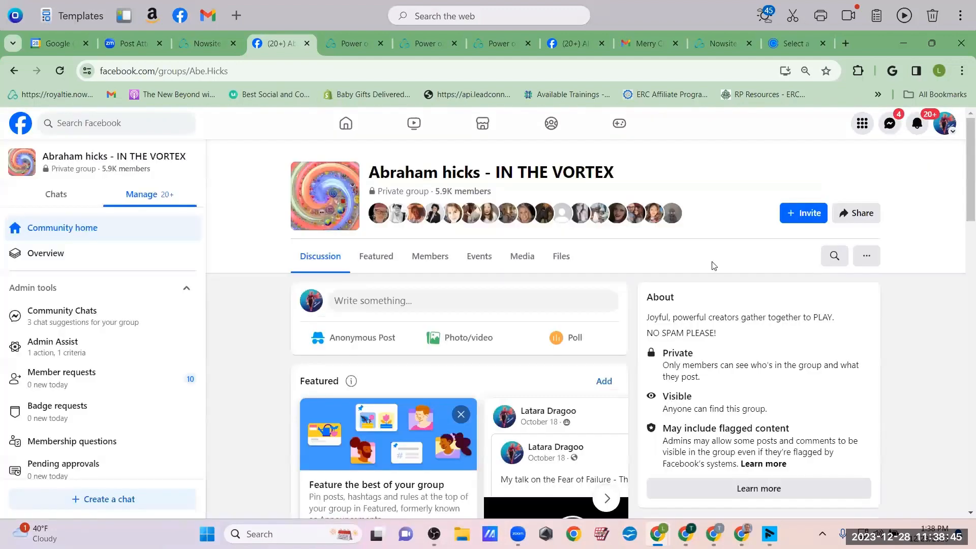
left_click(189, 46)
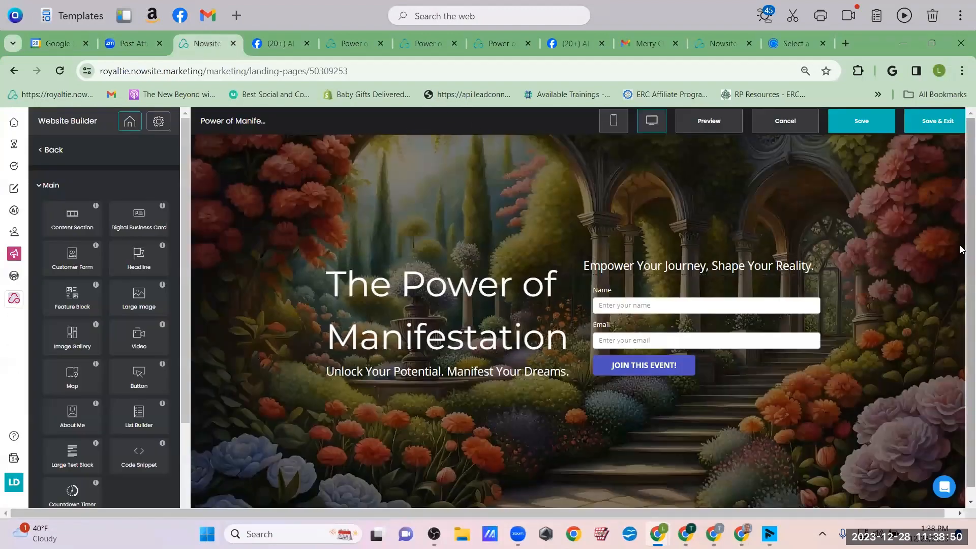
Save & Exit the landing page builder to reach the Websites dashboard
left_click(961, 122)
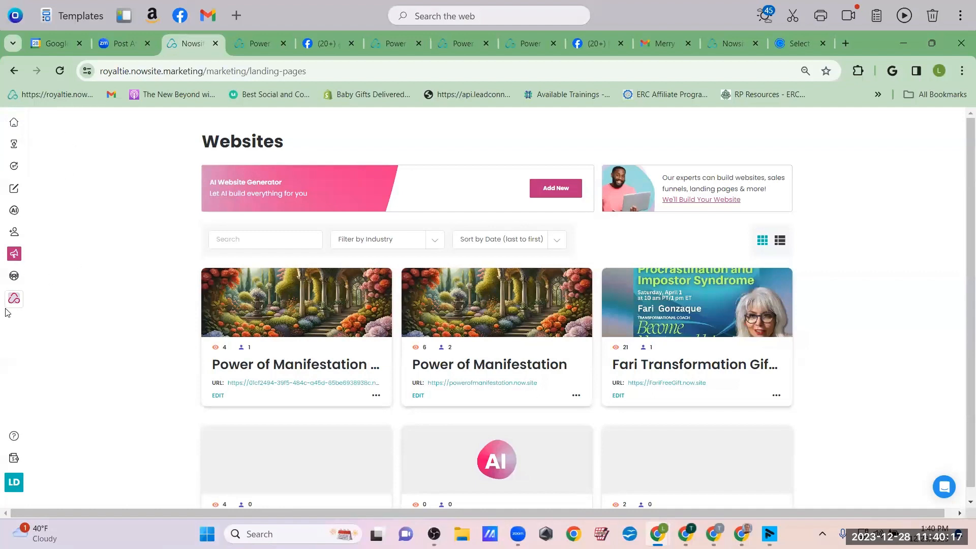
mouse_move(18, 260)
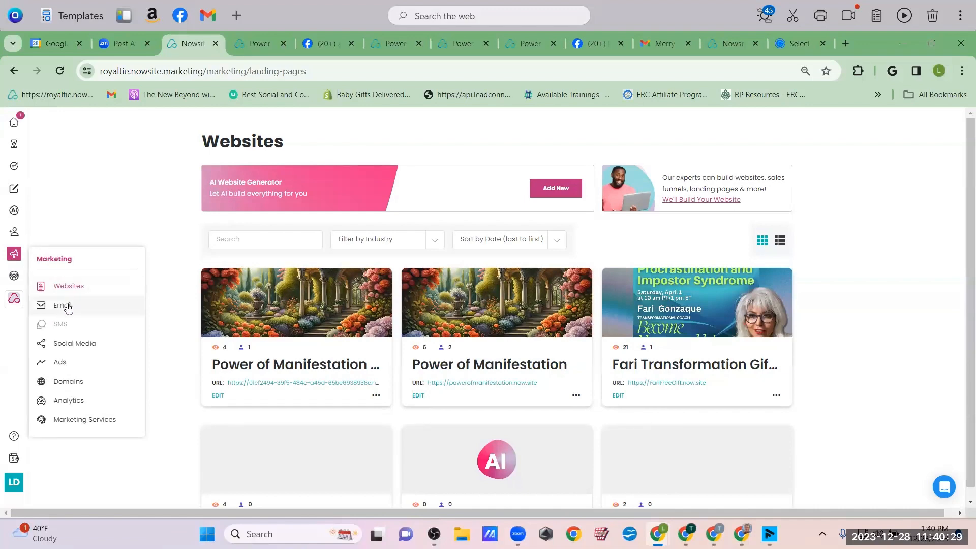
Visit Marketing > Email, then go to the My Lists contact lists page
left_click(65, 305)
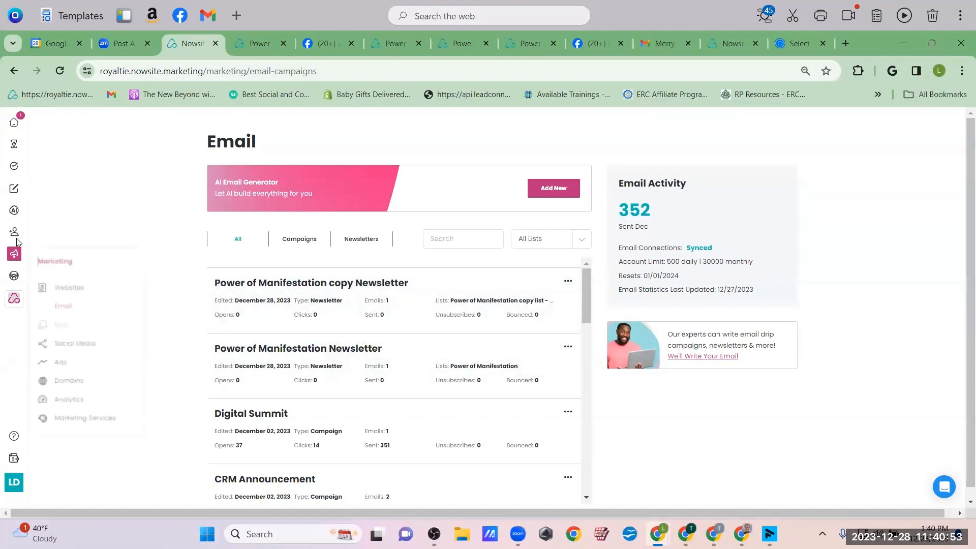
mouse_move(14, 233)
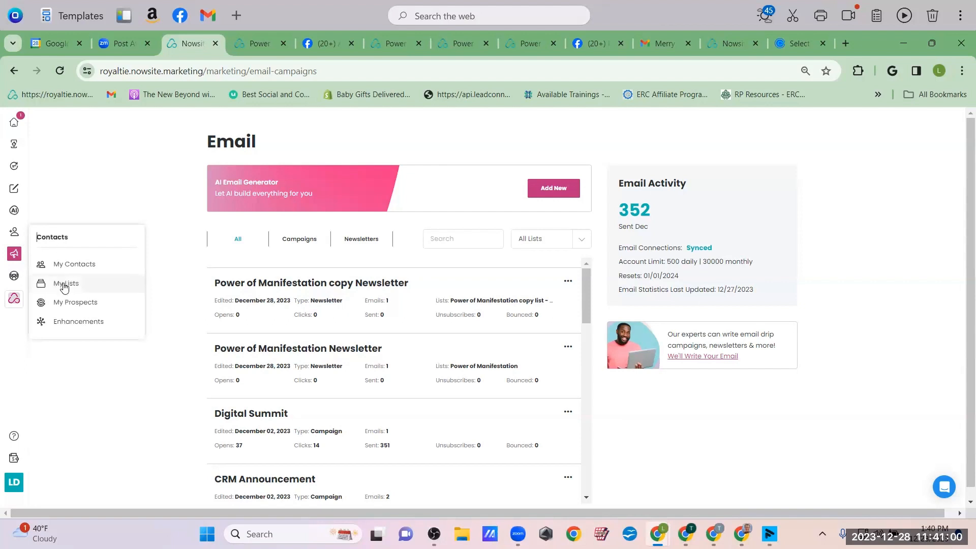
left_click(66, 285)
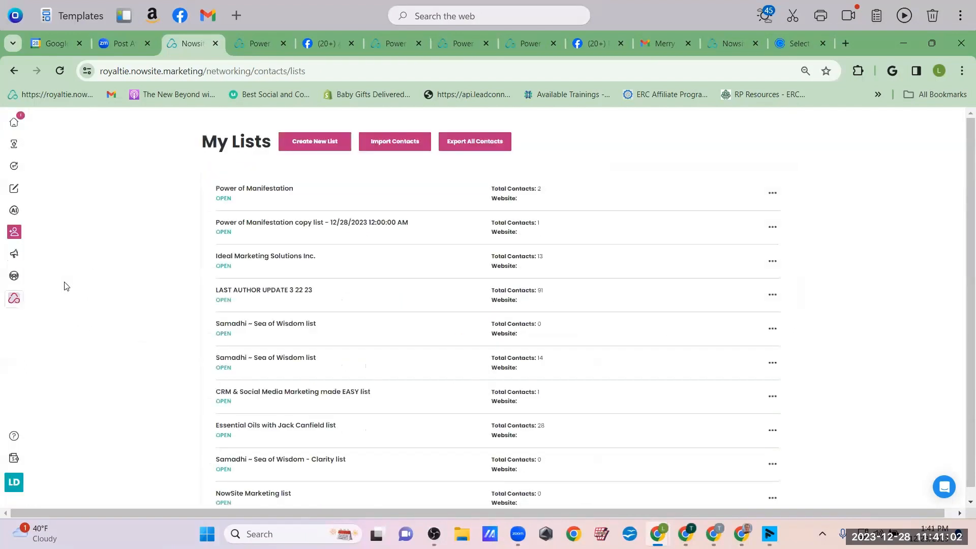
Check the Power of Manifestation list shows two contacts joined 12/28/2023, then go back to My Lists
left_click(257, 189)
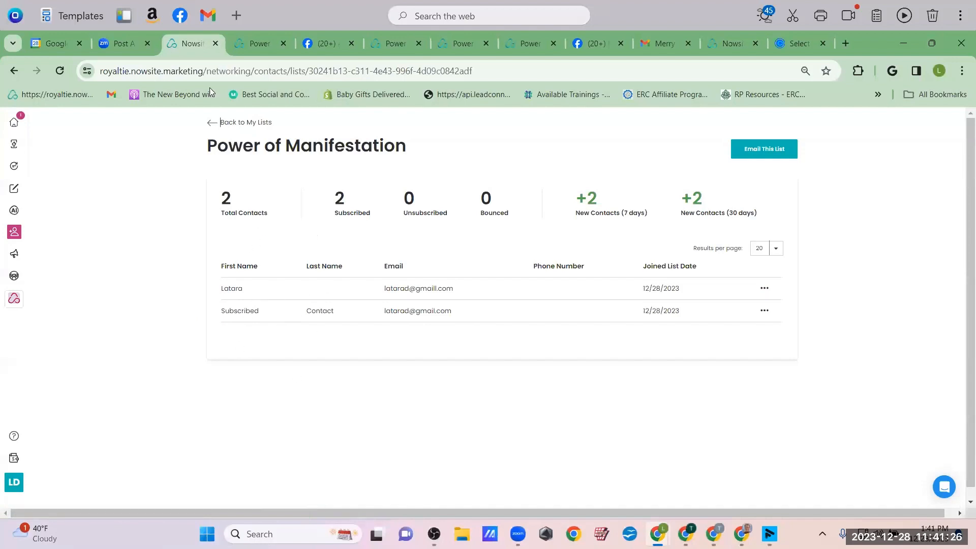
left_click(210, 124)
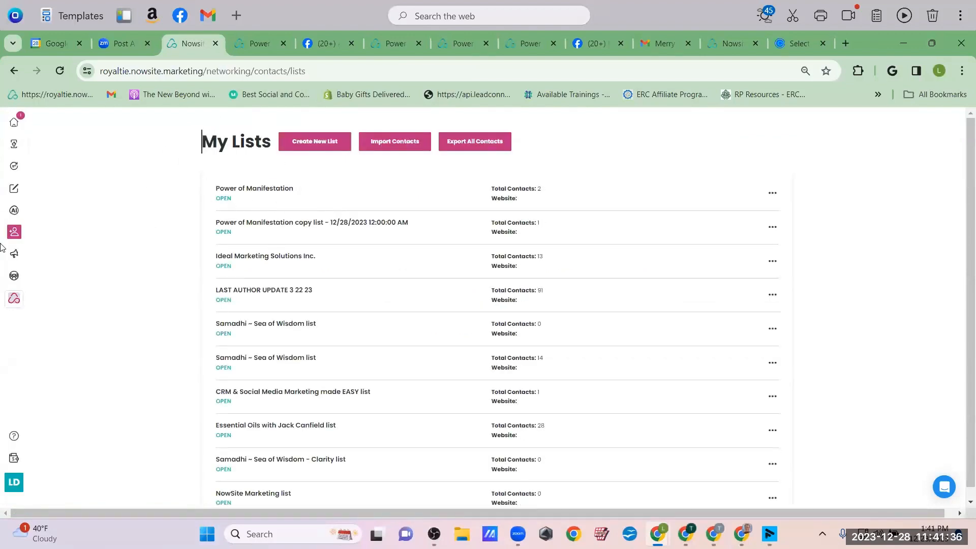
Open the Email page from the Marketing sidebar menu
mouse_move(13, 254)
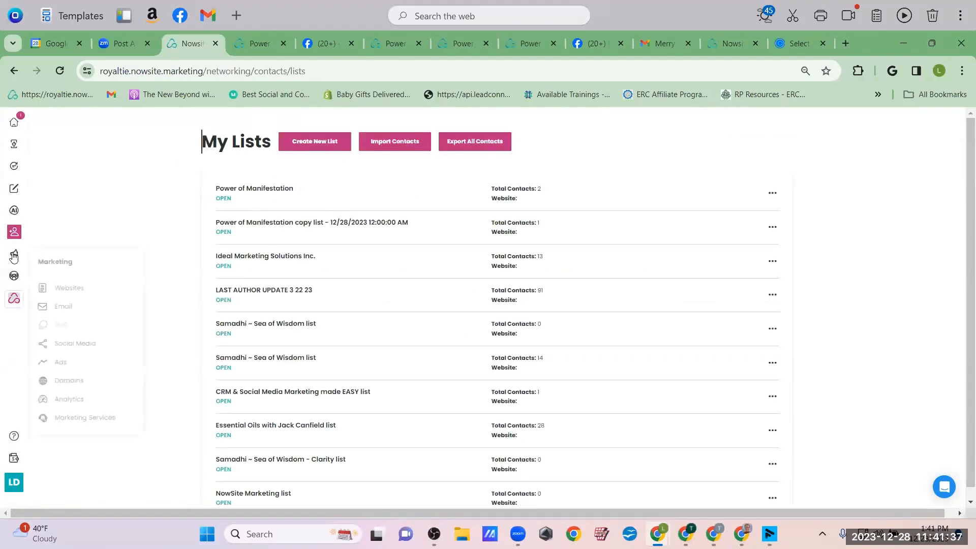
left_click(65, 305)
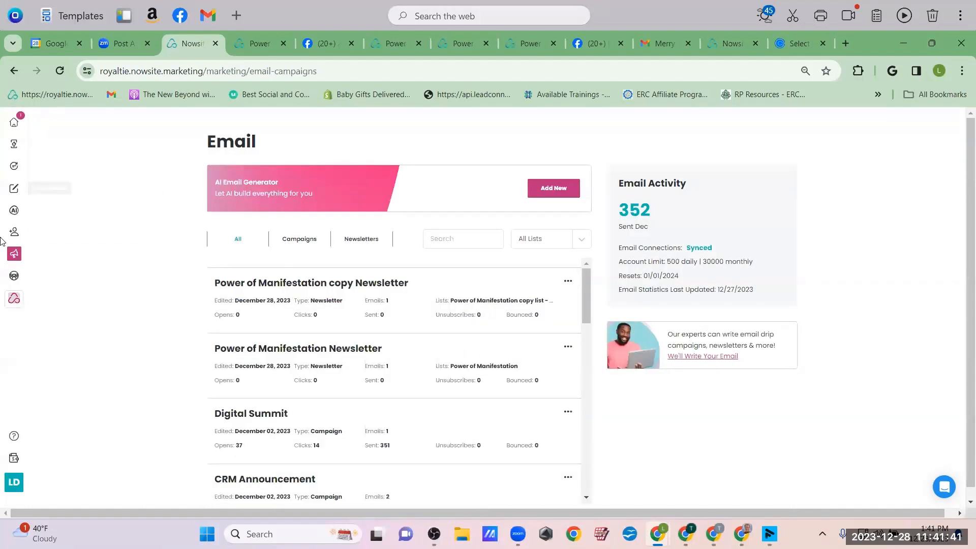
mouse_move(14, 254)
Start a new AI email with the Manifestation profile, a welcome objective and the name Manifestation Signups
left_click(549, 190)
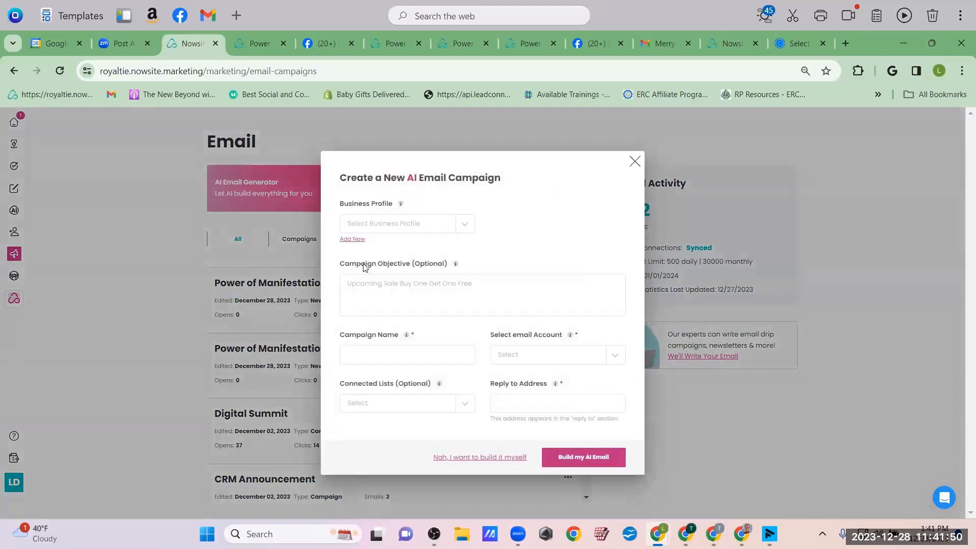
left_click(467, 224)
left_click(389, 252)
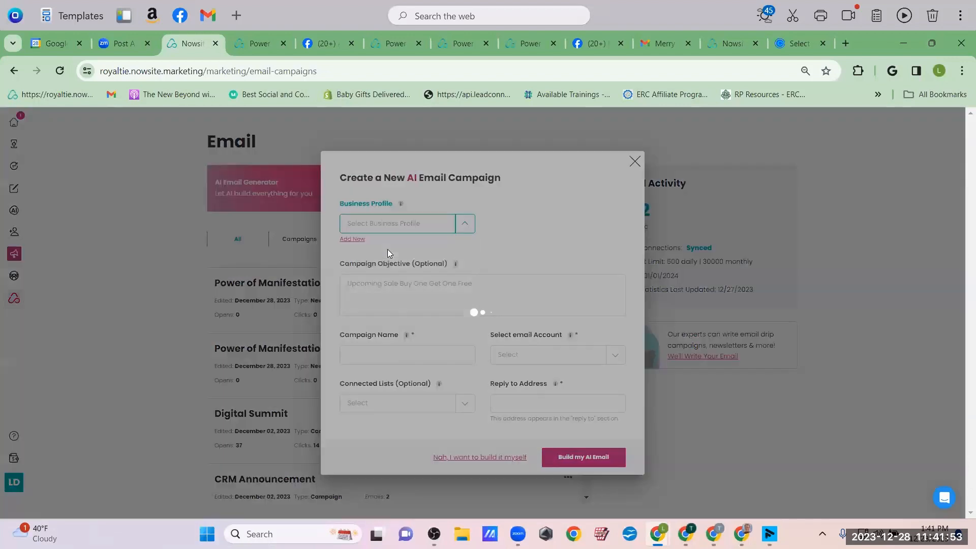
left_click(381, 294)
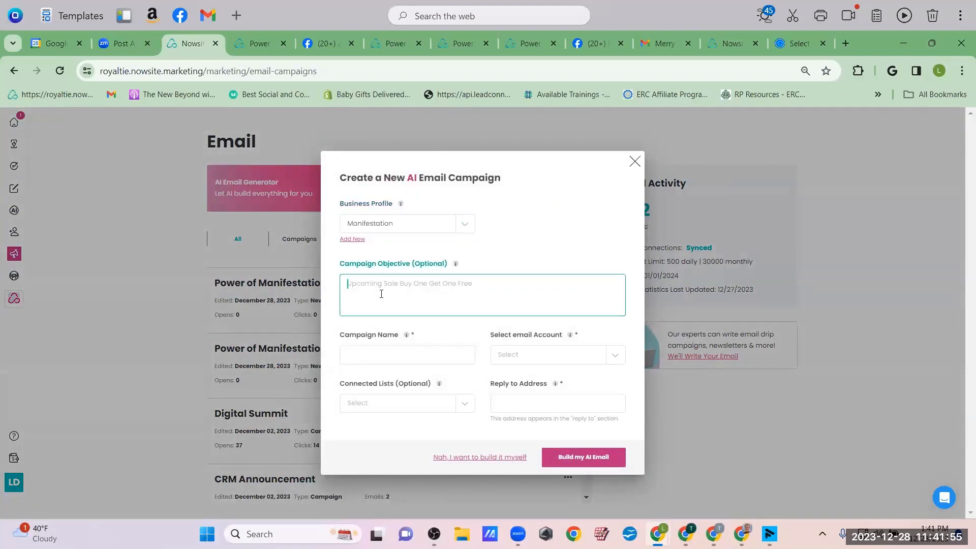
type("W")
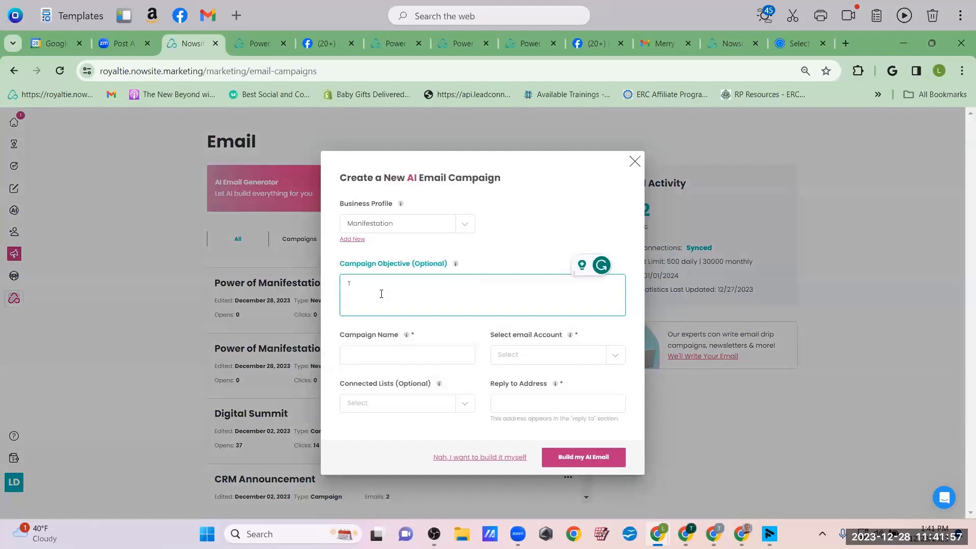
type("elcome new attendees to the Power of Manifestation event")
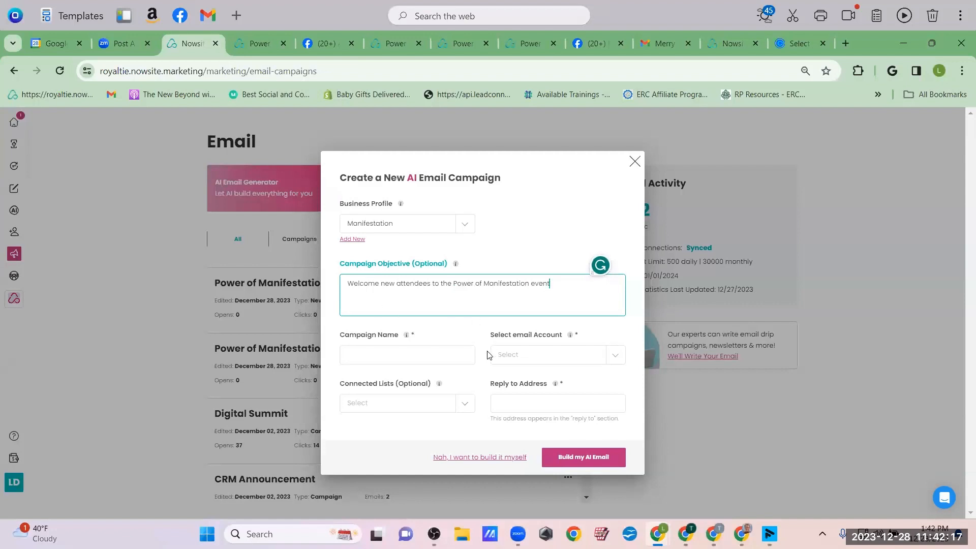
left_click(447, 355)
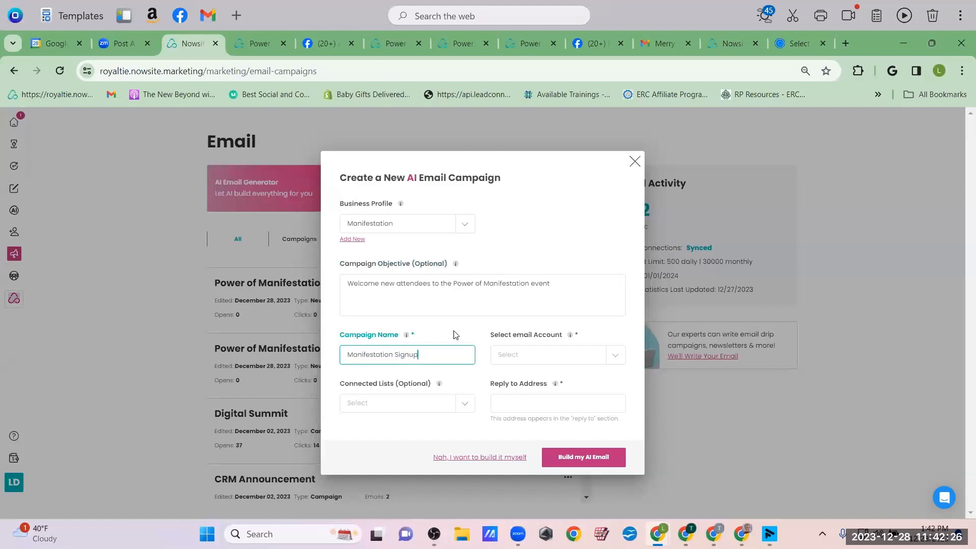
Choose the sending account, connect the Power of Manifestation list, and build the AI email
left_click(616, 358)
left_click(533, 381)
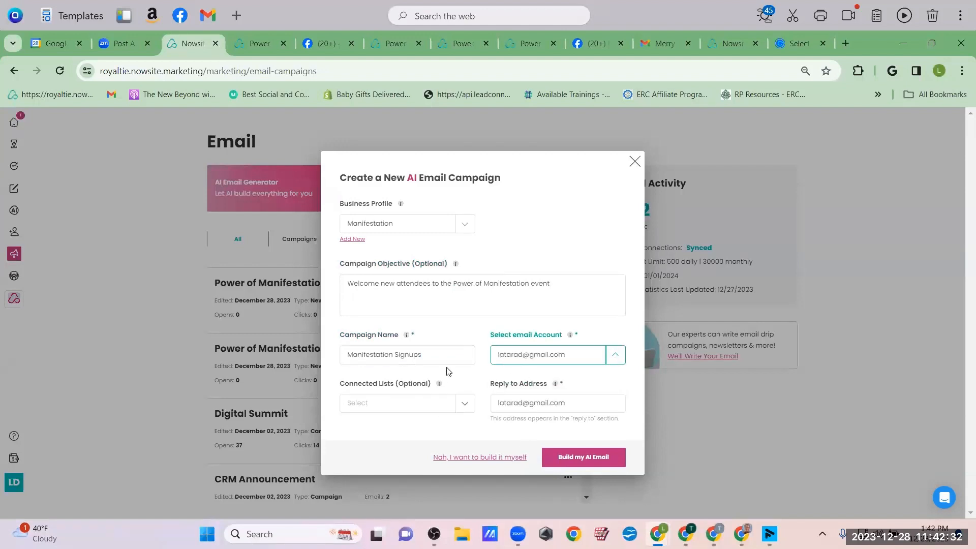
left_click(464, 406)
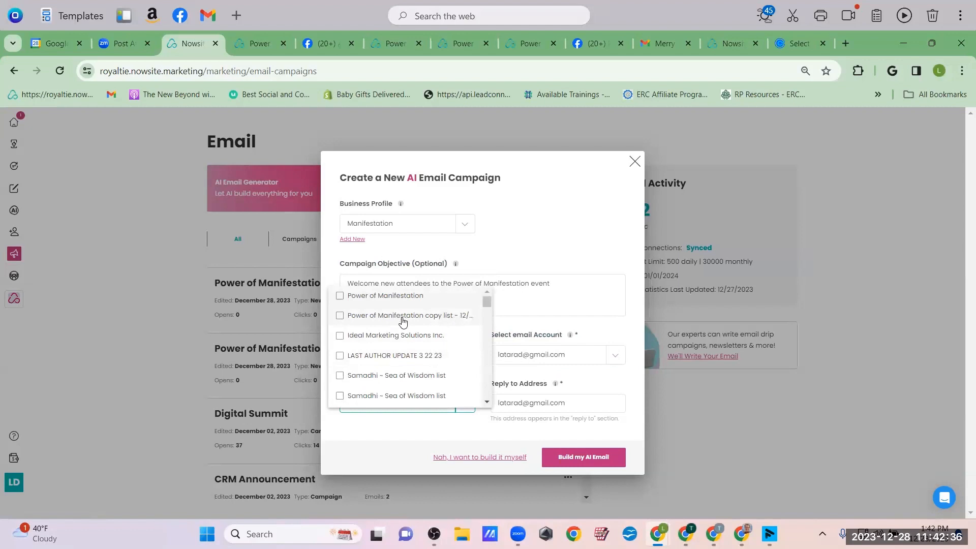
left_click(365, 301)
left_click(488, 423)
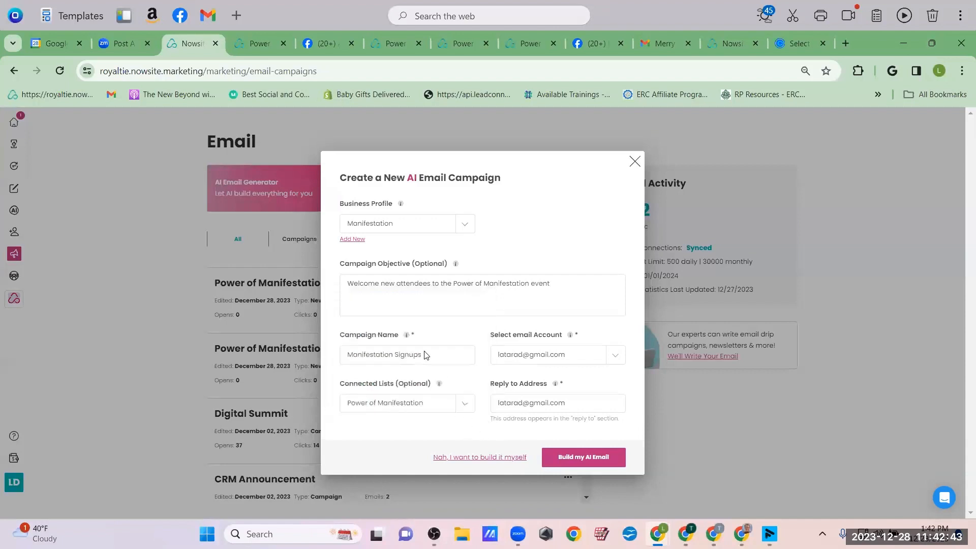
left_click(594, 462)
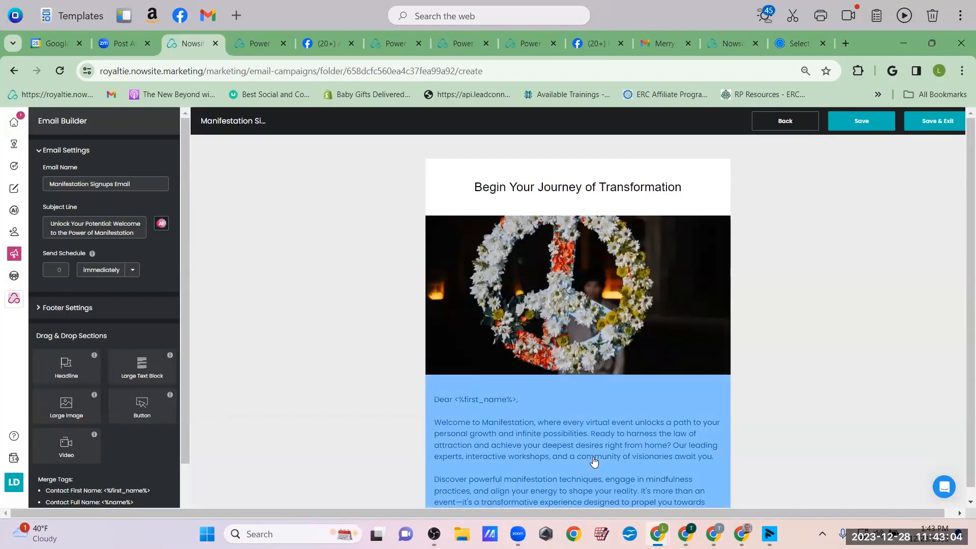
Scroll through the generated 'Unlock Your Potential: Welcome to the Power of Manifestation' email preview
scroll(323, 331, "down", 1)
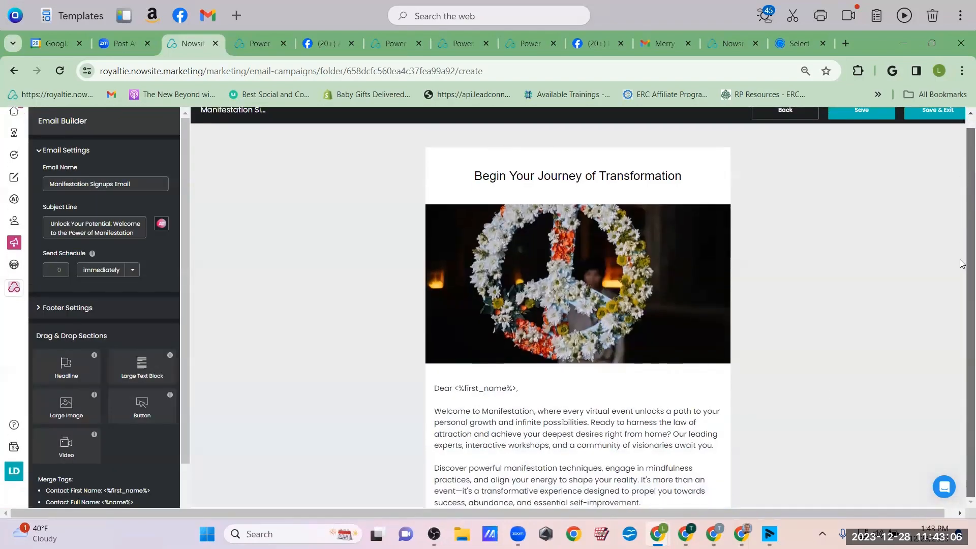
scroll(572, 410, "down", 3)
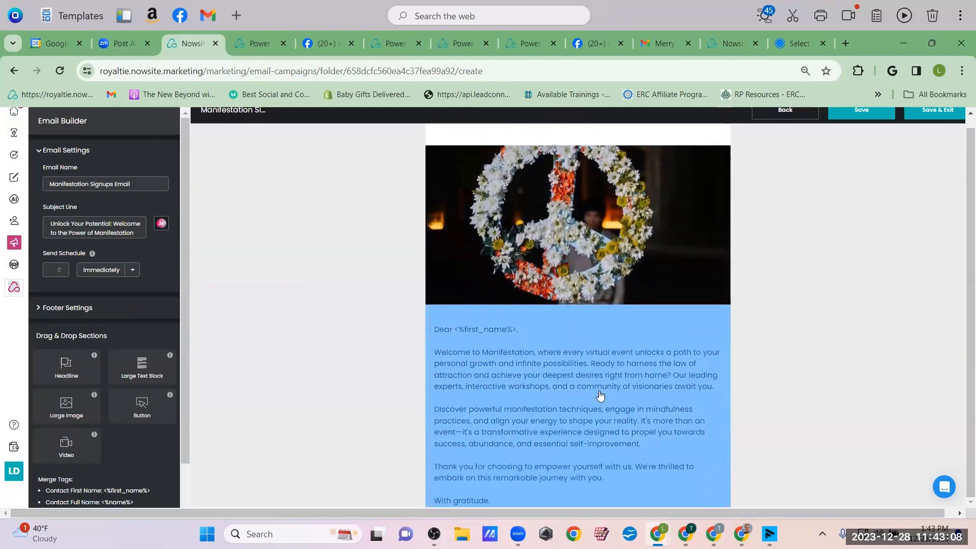
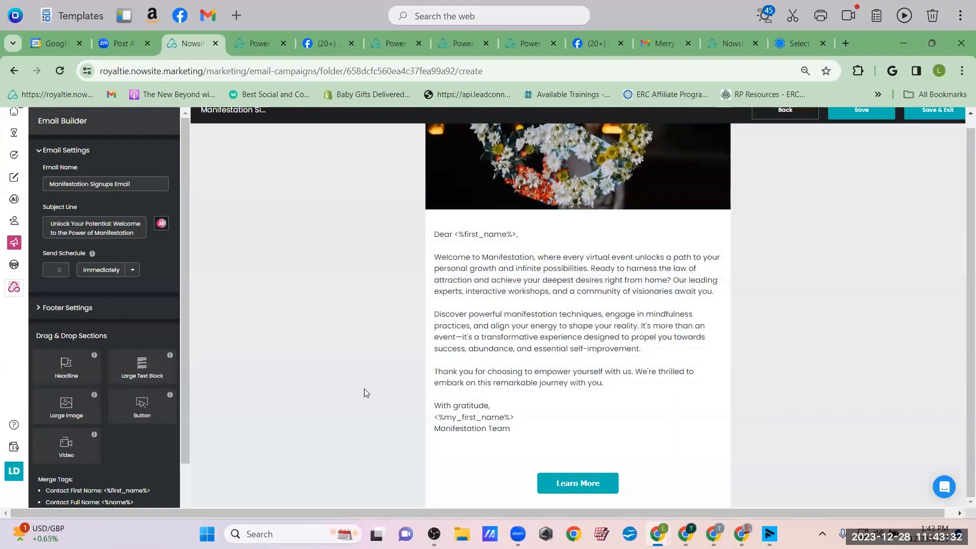
Replace the welcome email's peace-sign photo with the flowered garden archway stock image
scroll(661, 326, "down", 2)
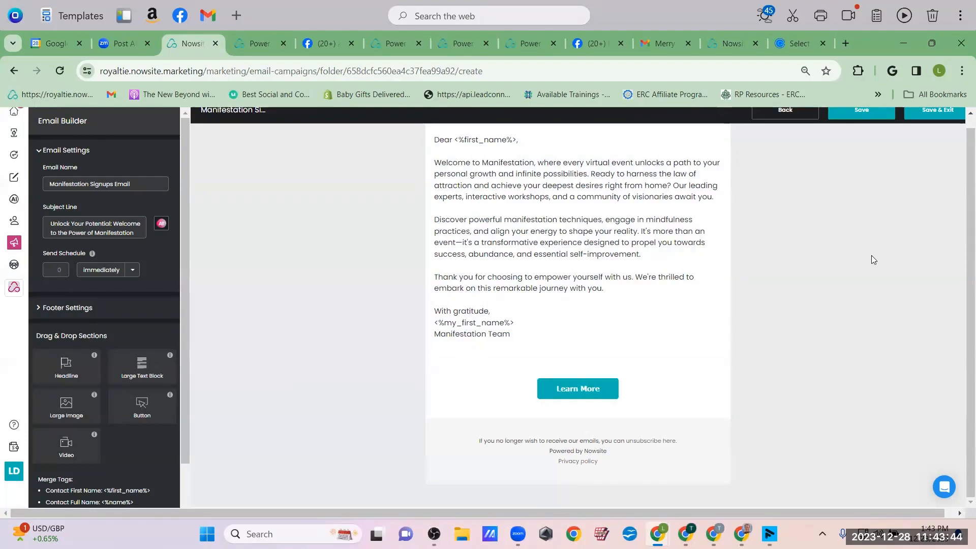
scroll(833, 274, "up", 5)
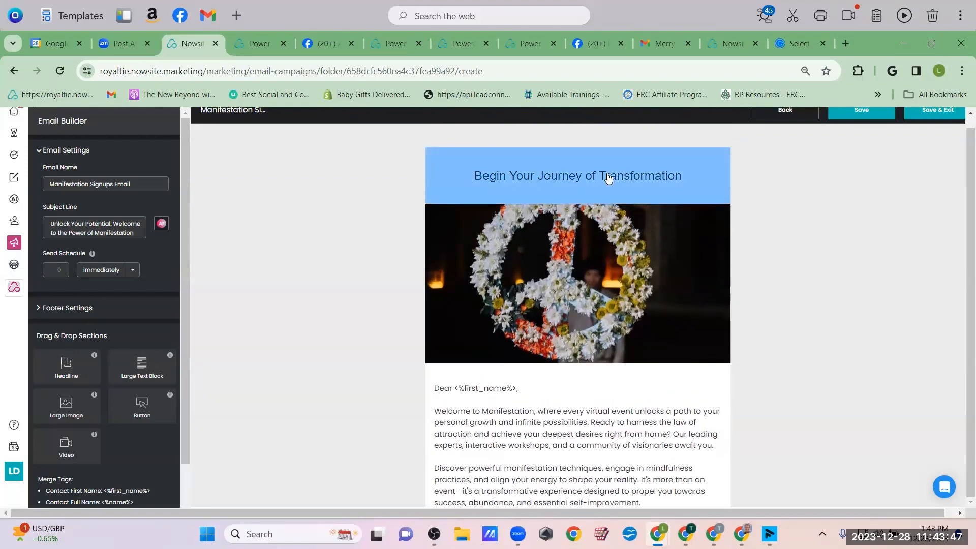
left_click(584, 274)
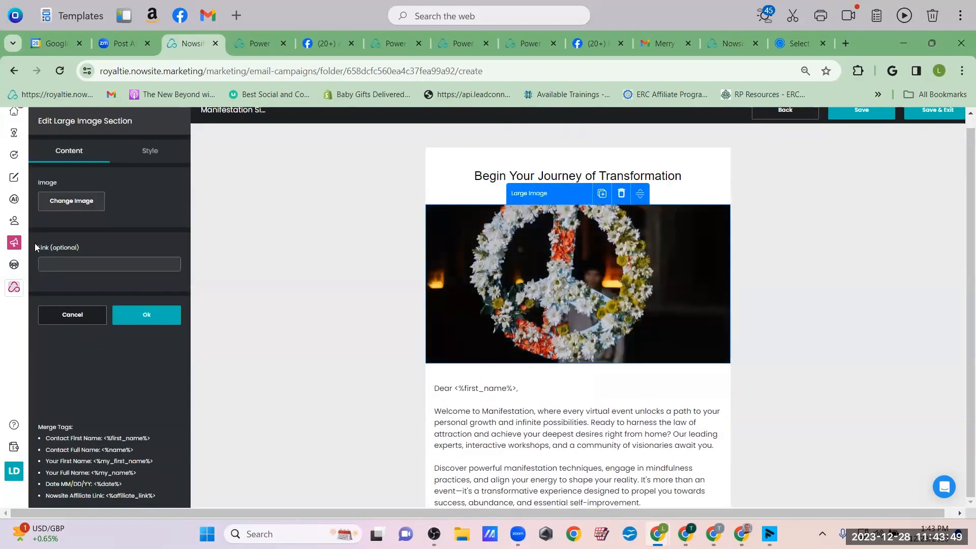
left_click(70, 192)
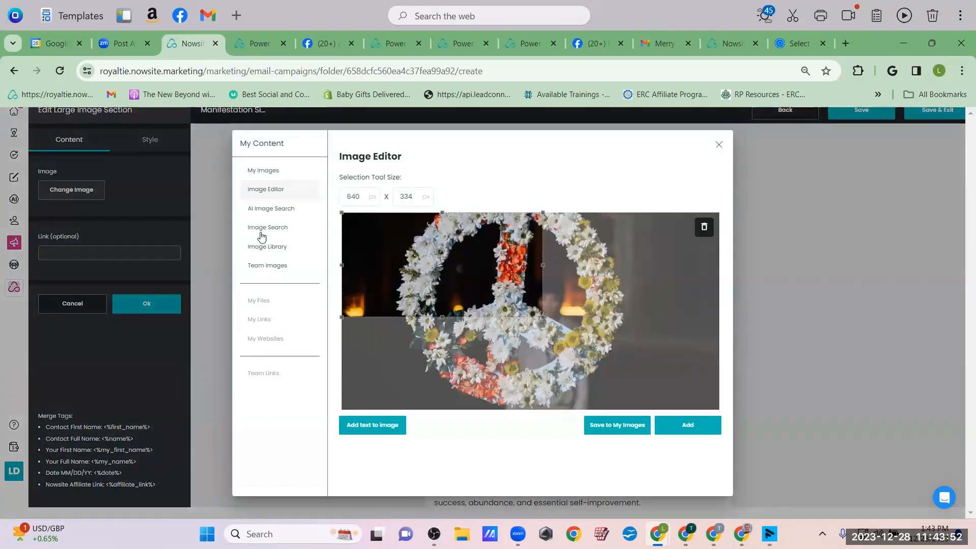
left_click(261, 229)
scroll(576, 268, "down", 5)
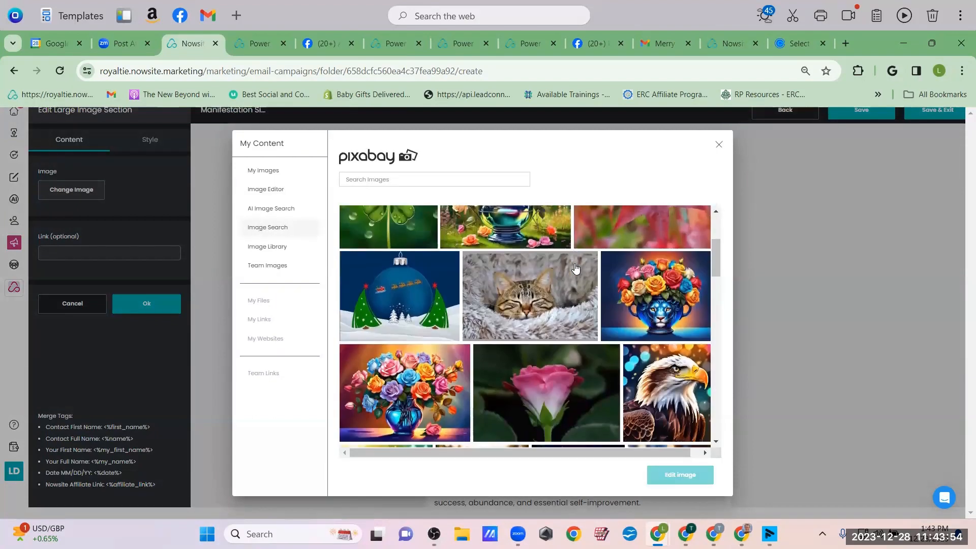
scroll(576, 268, "down", 10)
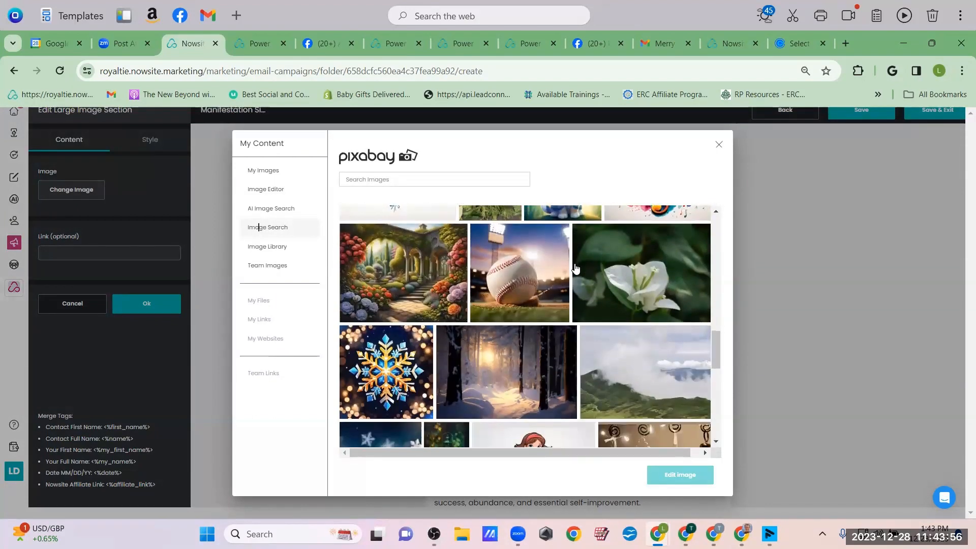
left_click(394, 274)
left_click(680, 474)
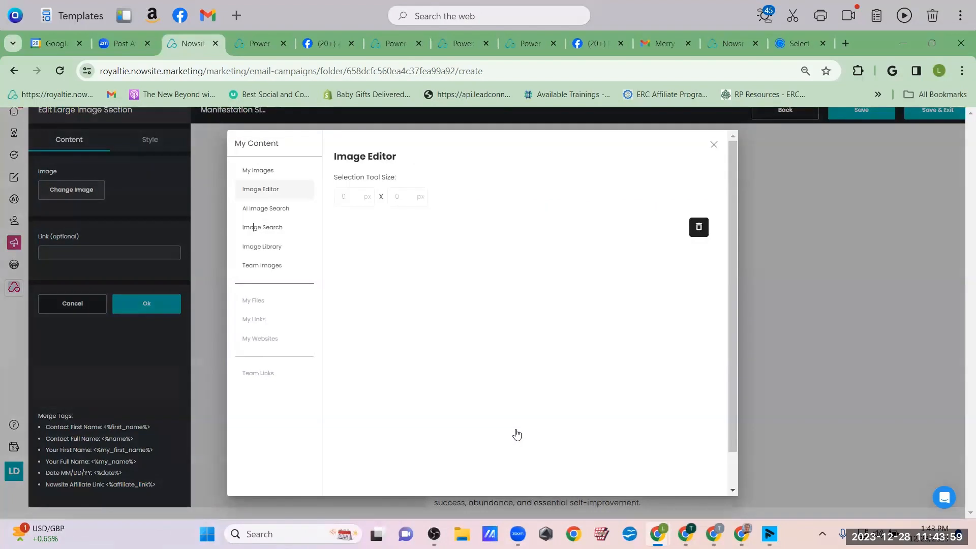
scroll(516, 434, "down", 1)
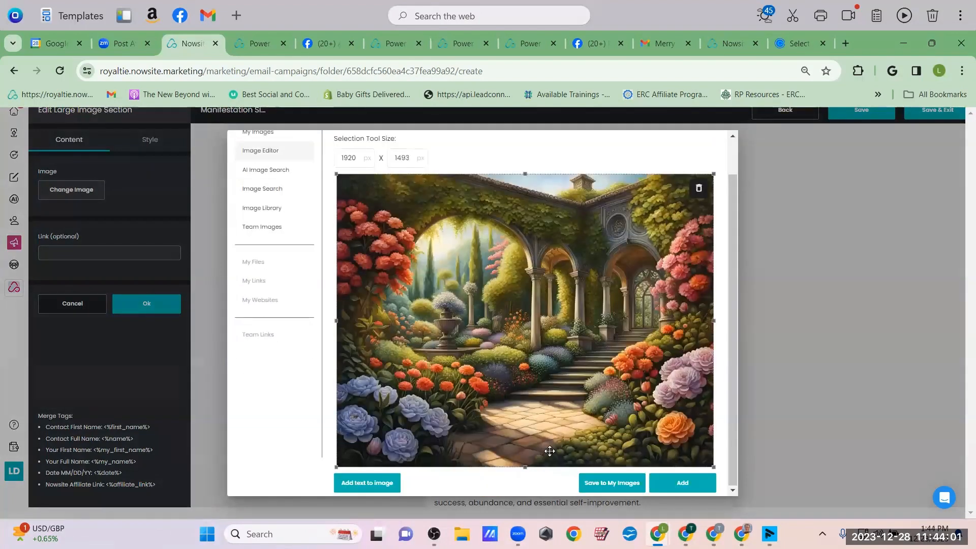
left_click(683, 483)
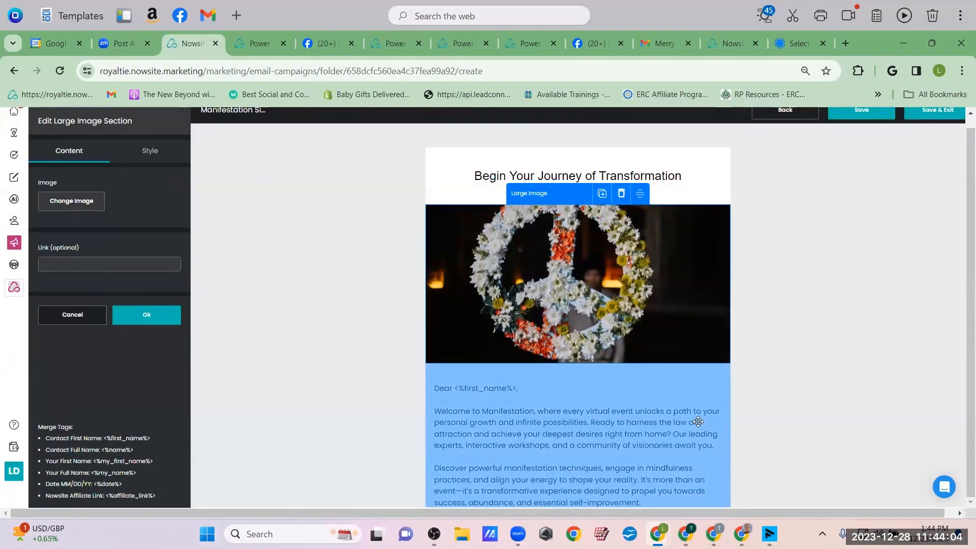
Review the updated welcome email, then save it to the Manifestation Signups campaign
scroll(709, 338, "down", 3)
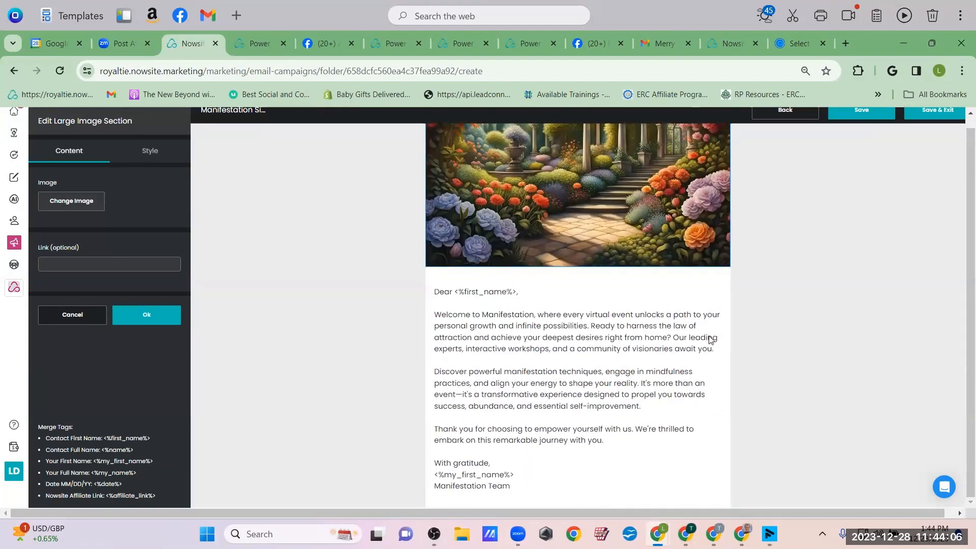
scroll(711, 341, "down", 2)
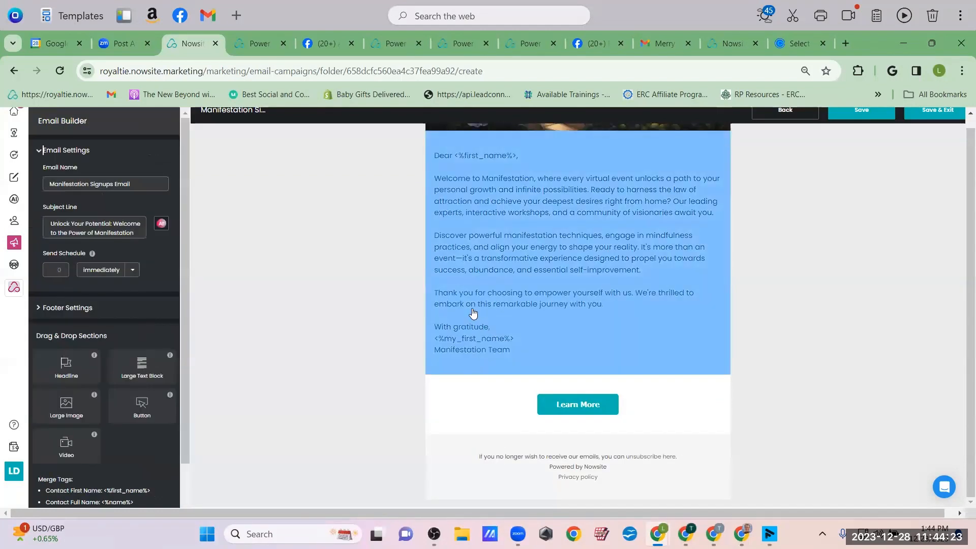
scroll(523, 254, "up", 6)
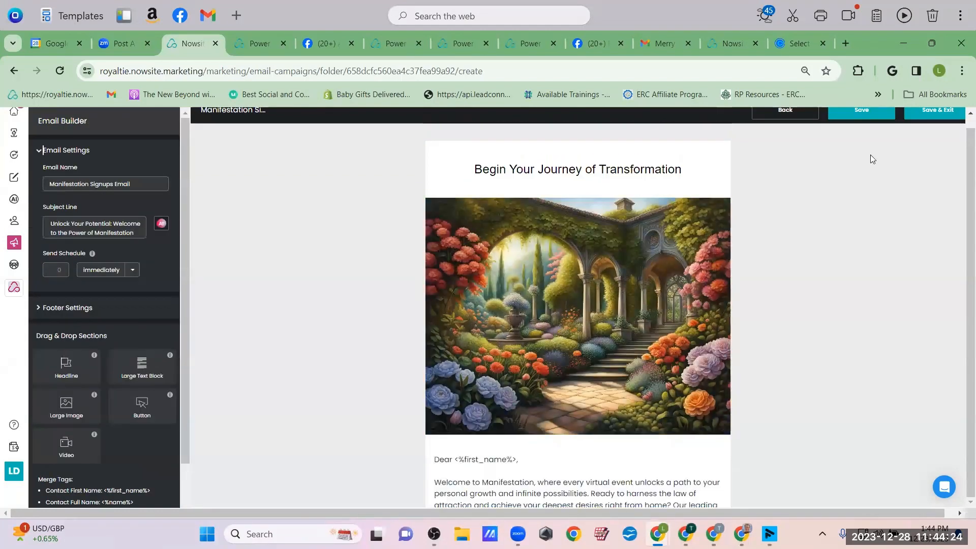
scroll(923, 179, "up", 1)
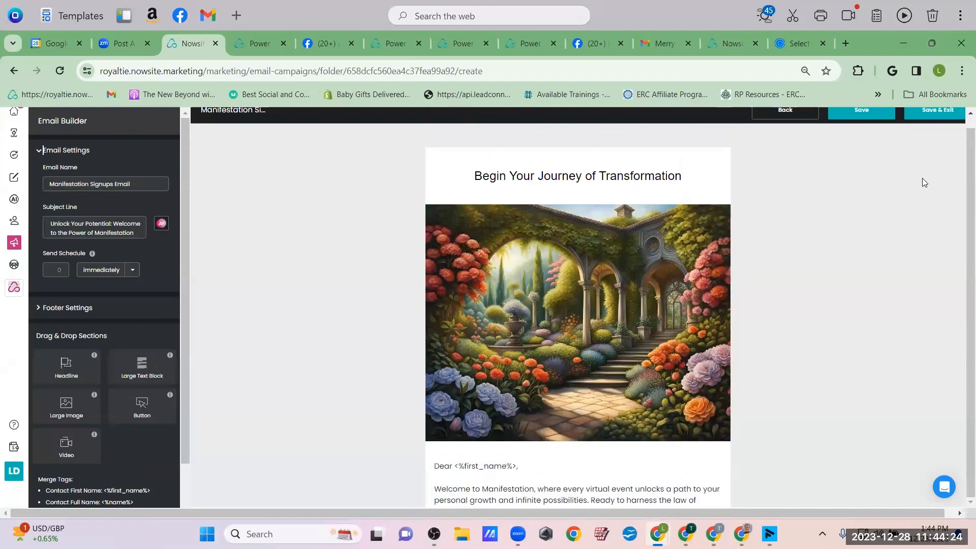
left_click(942, 109)
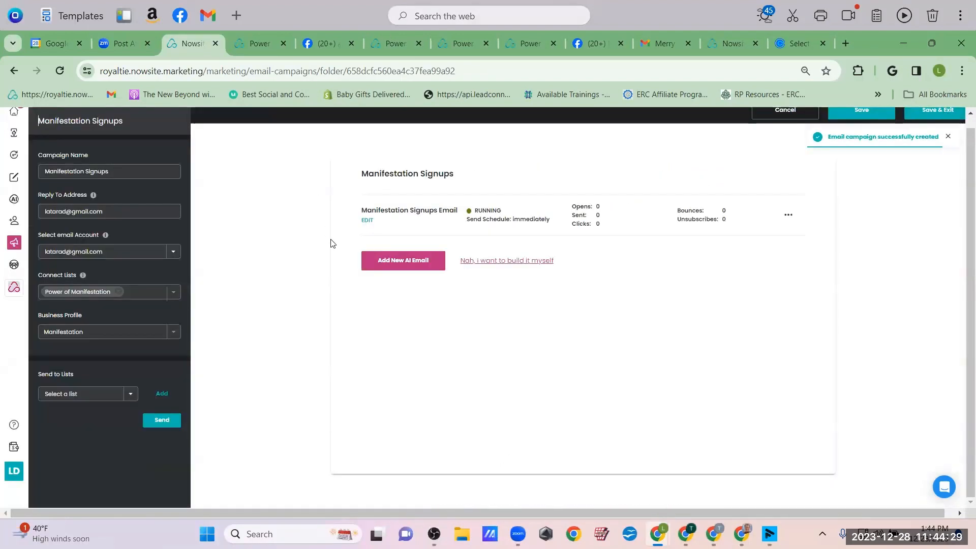
Build a second AI email with objective 'Nurture contact while they wait for the event to start', no link
left_click(399, 266)
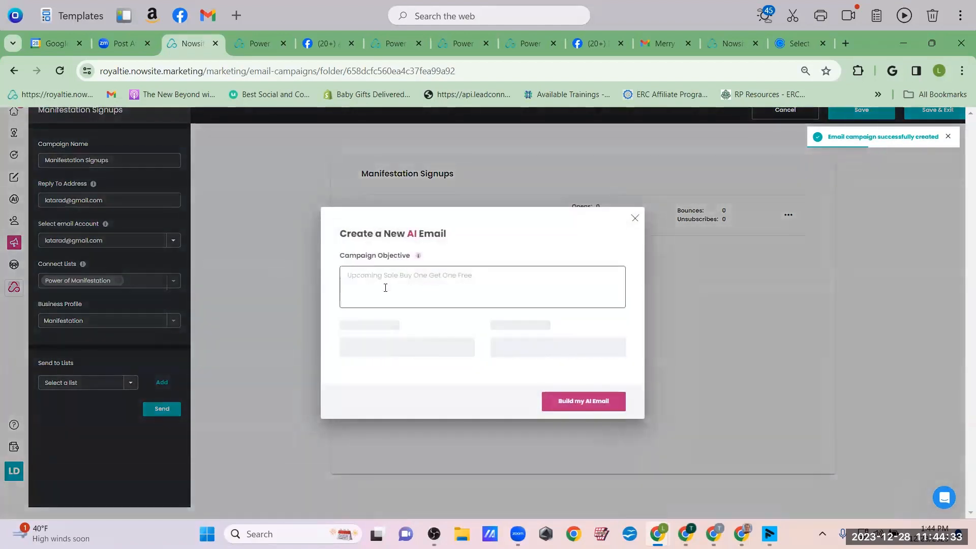
type("N")
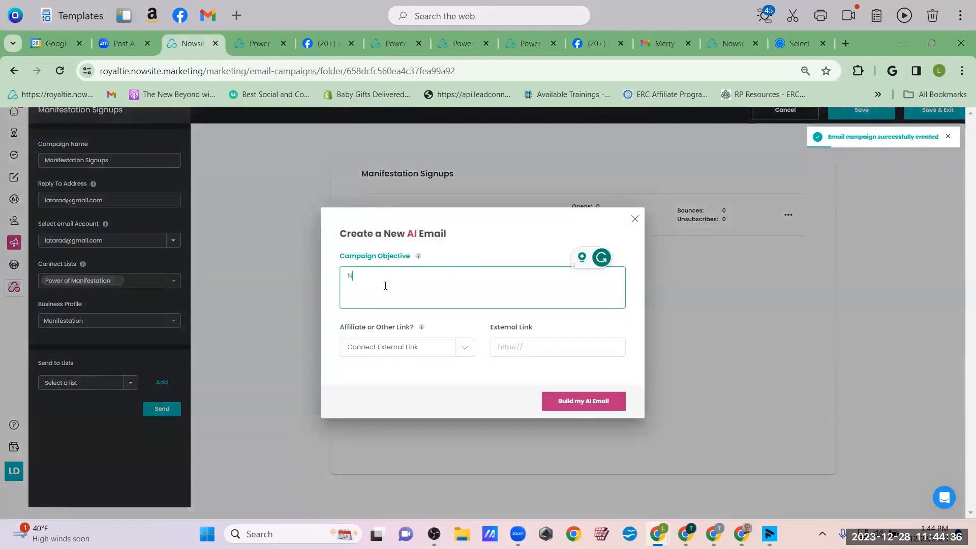
type("urture contact")
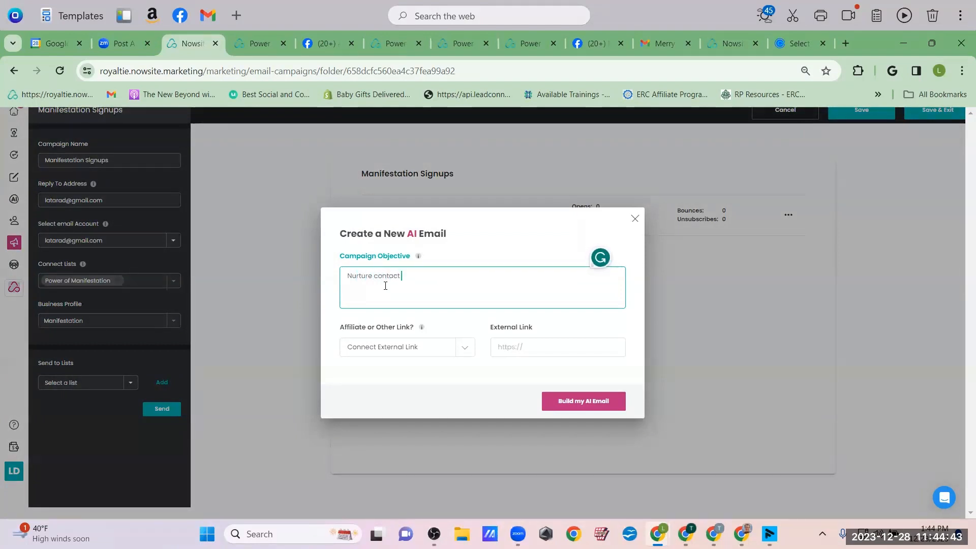
type(" while they wait for the event to start")
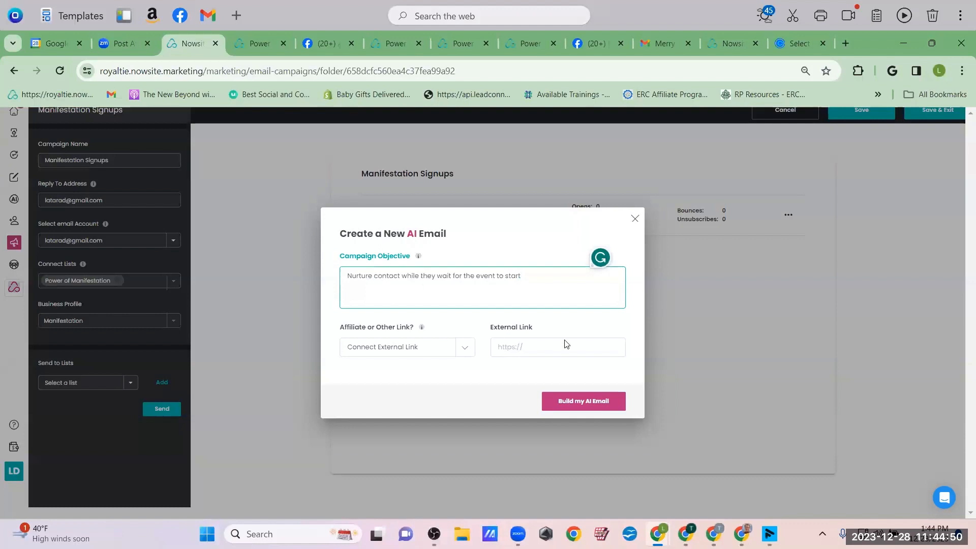
left_click(468, 349)
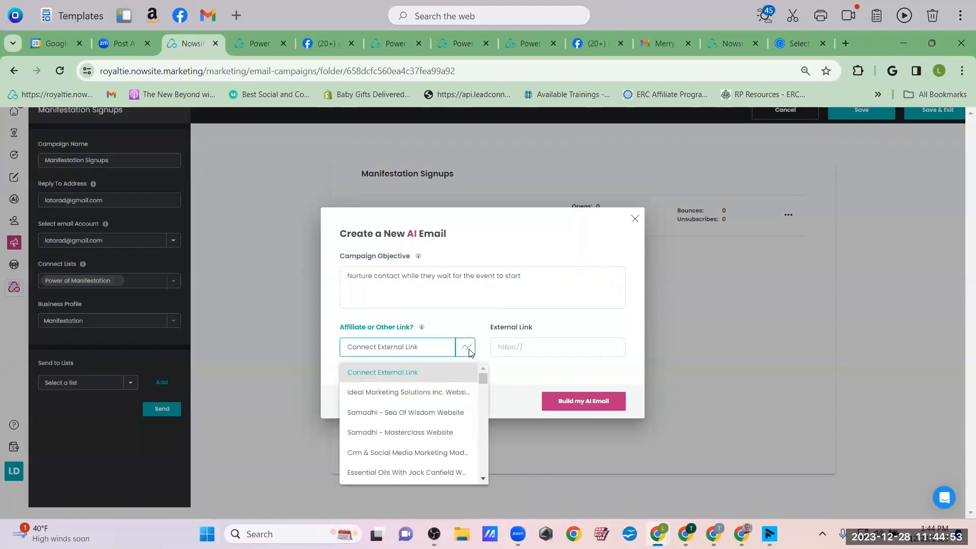
left_click(466, 348)
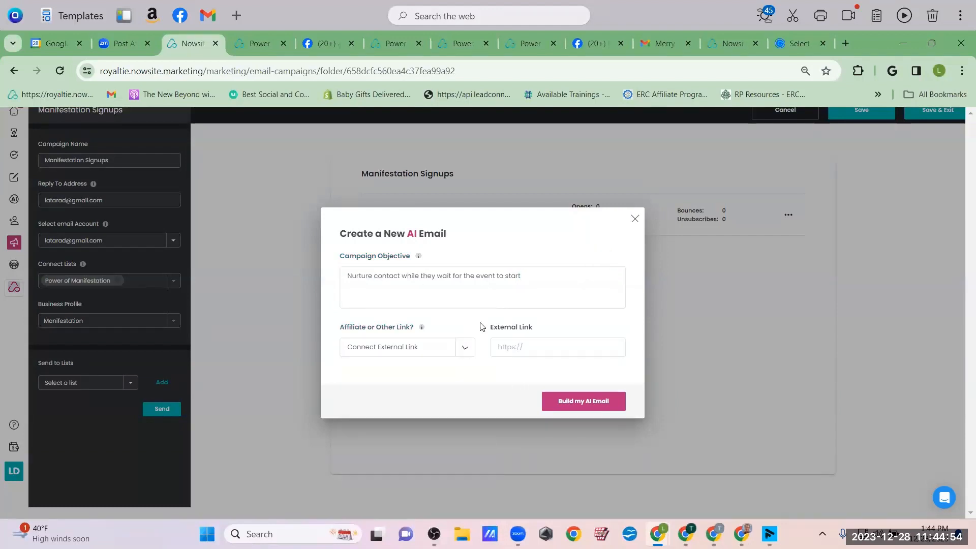
left_click(586, 402)
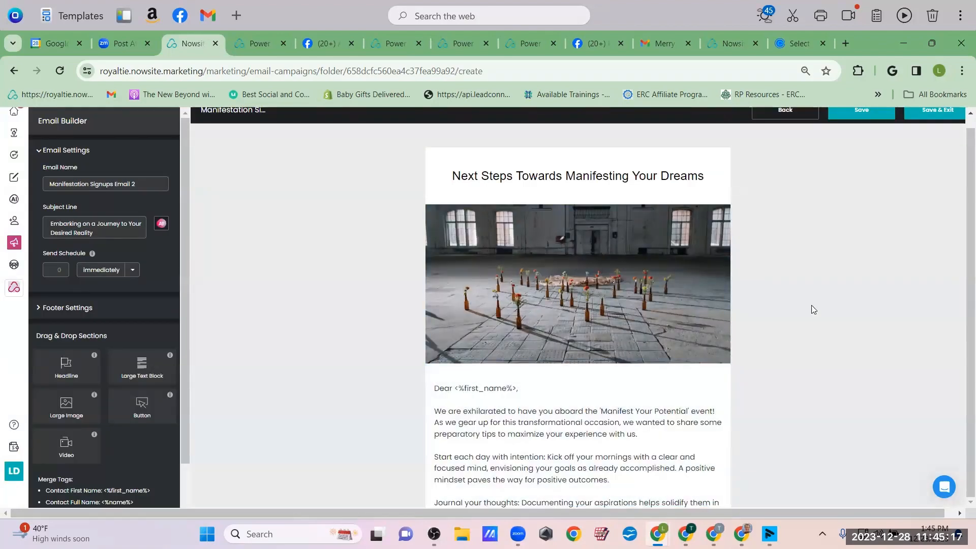
Scroll through the generated 'Next Steps Towards Manifesting Your Dreams' email to review its tips and Learn More button
scroll(812, 305, "down", 3)
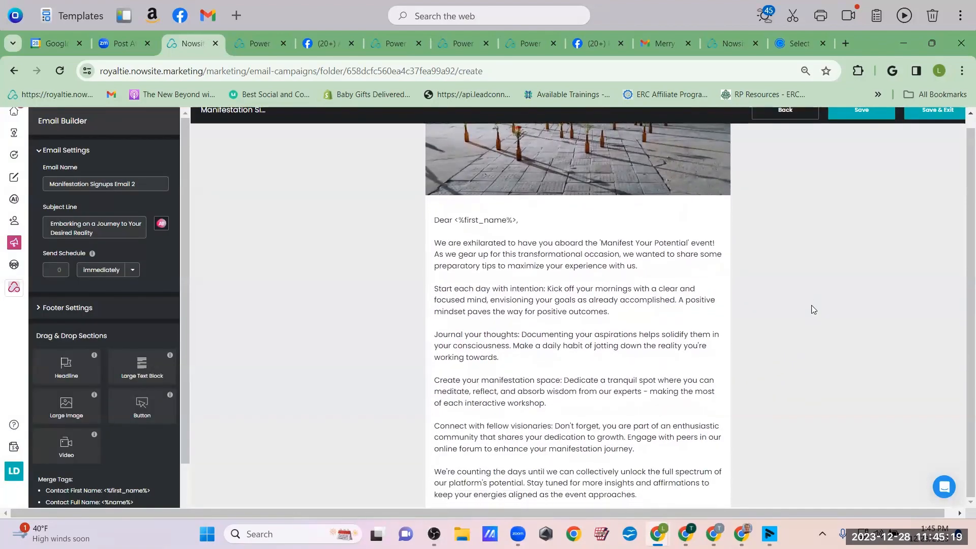
scroll(812, 308, "down", 1)
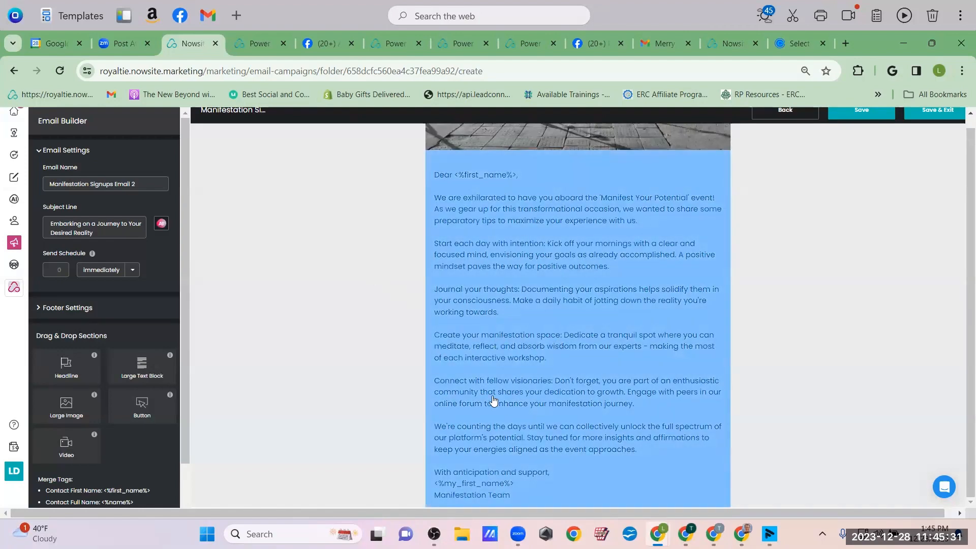
scroll(554, 390, "down", 3)
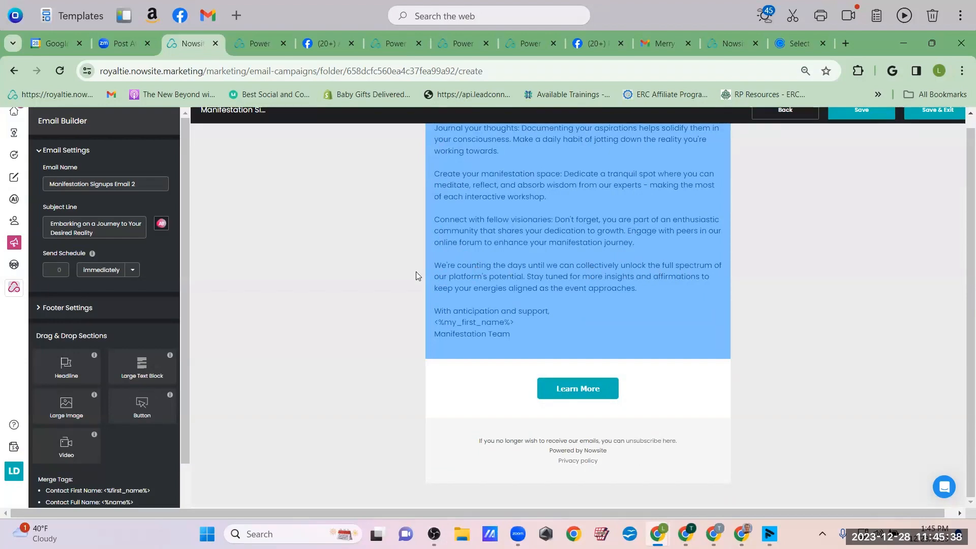
In the body text block, delete the stray 'platfor' before 'potential' and apply the edit
left_click(463, 283)
left_click(67, 187)
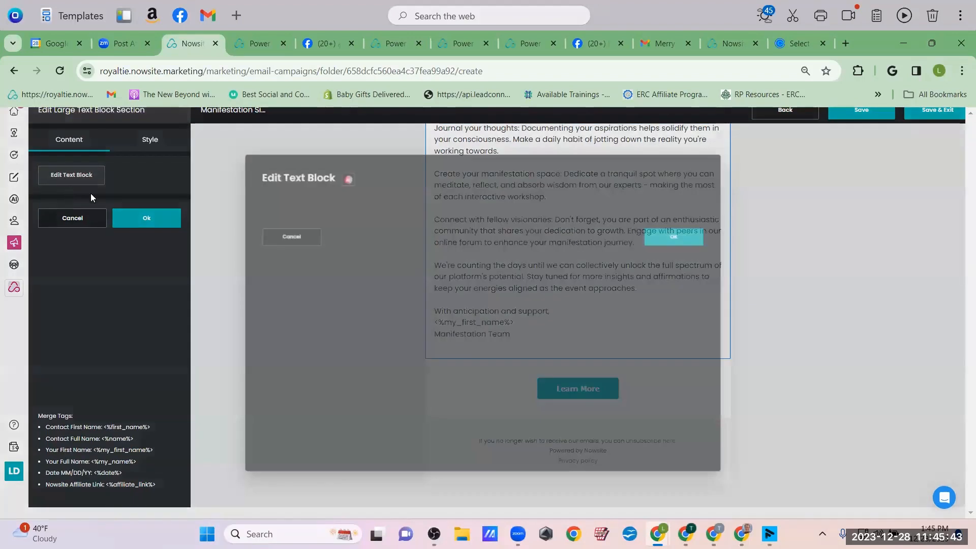
scroll(272, 348, "down", 1)
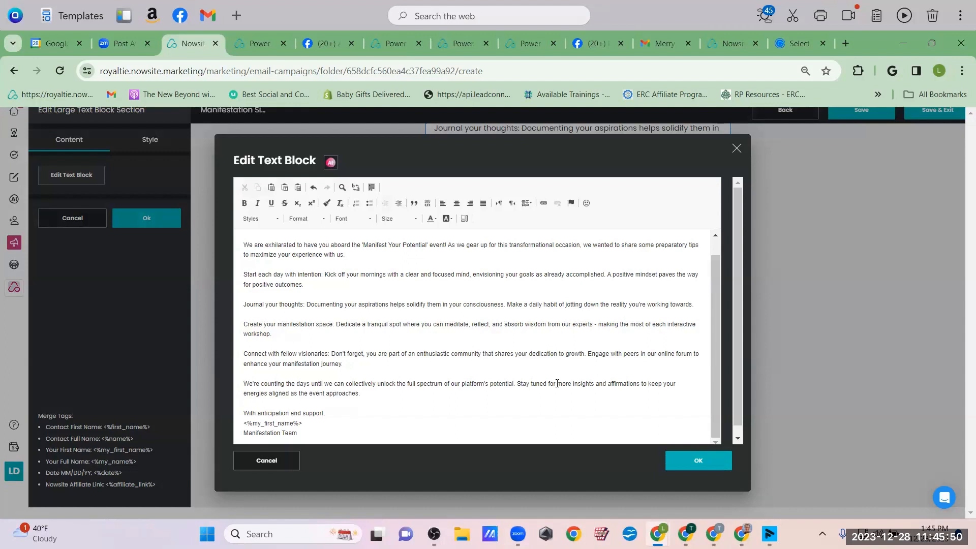
left_click(488, 382)
key("BackSpace")
key("BackSpace")
key("BackSpace")
key("BackSpace")
key("BackSpace")
key("BackSpace")
key("BackSpace")
key("BackSpace")
key("BackSpace")
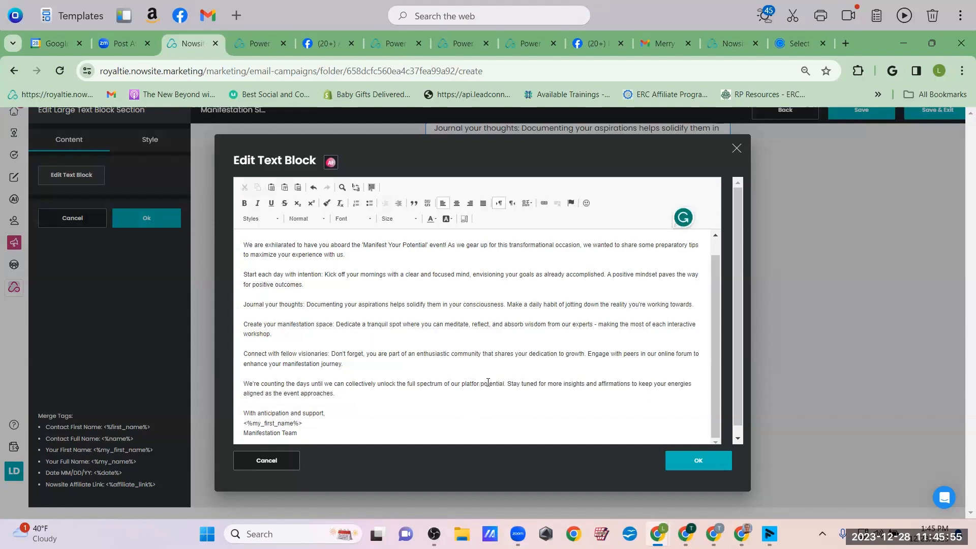
key("BackSpace")
key("BackSpace")
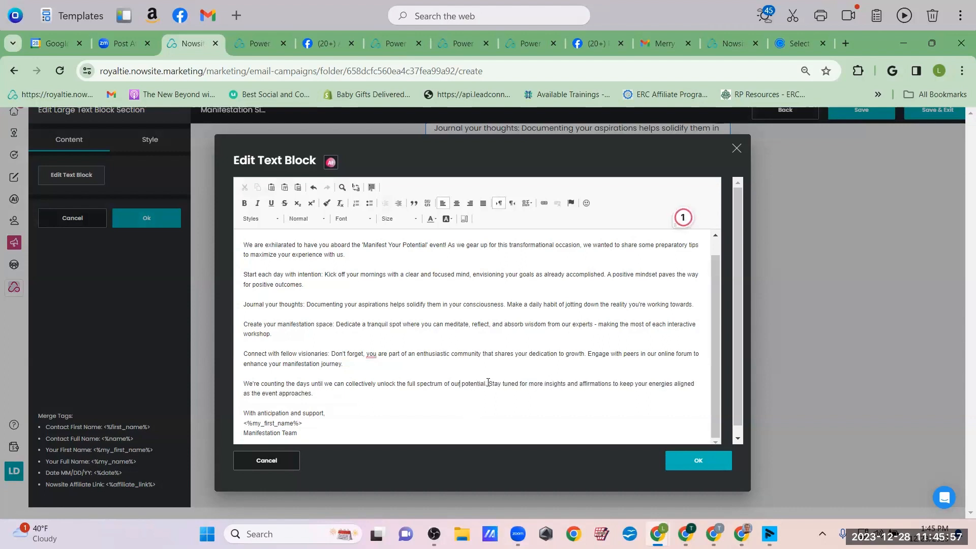
left_click(685, 462)
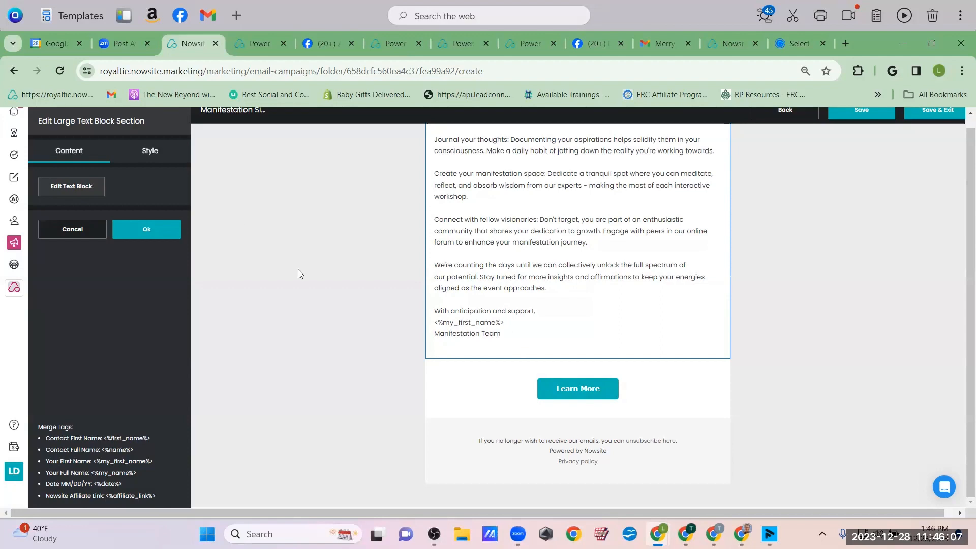
scroll(548, 309, "up", 3)
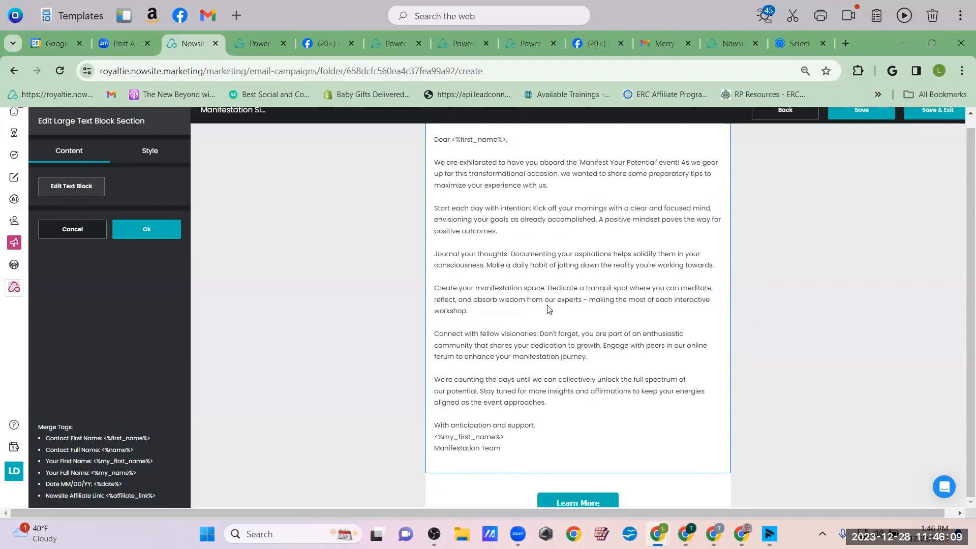
scroll(548, 309, "down", 3)
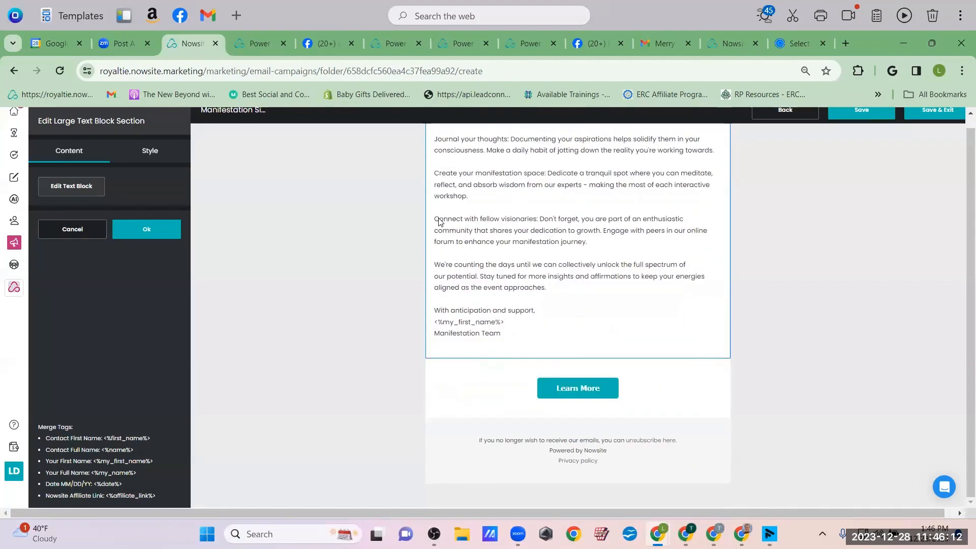
left_click(324, 43)
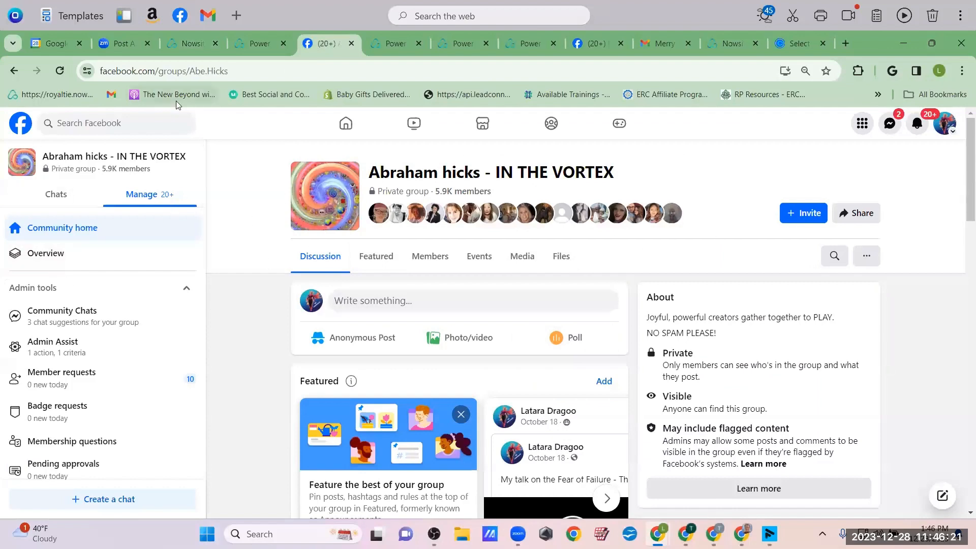
left_click(243, 72)
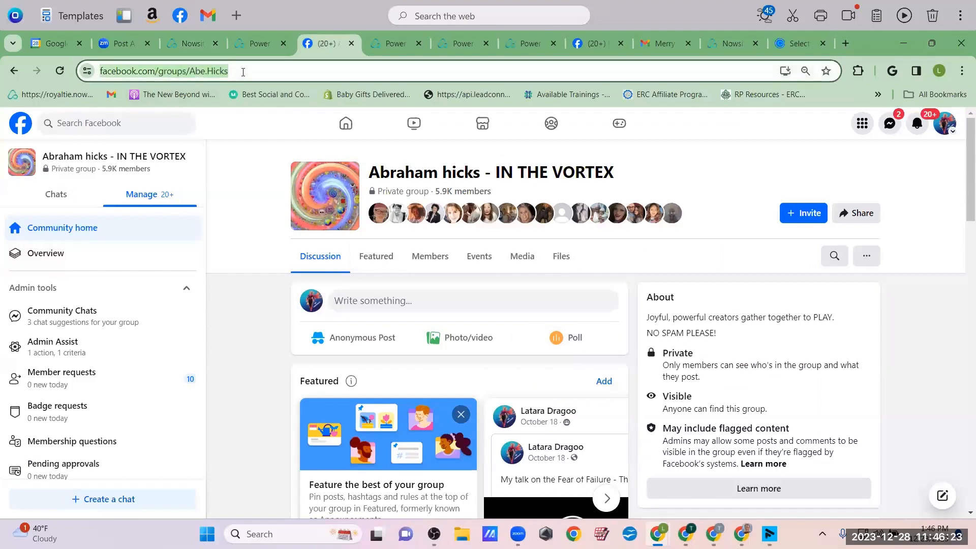
left_click(245, 40)
left_click(190, 45)
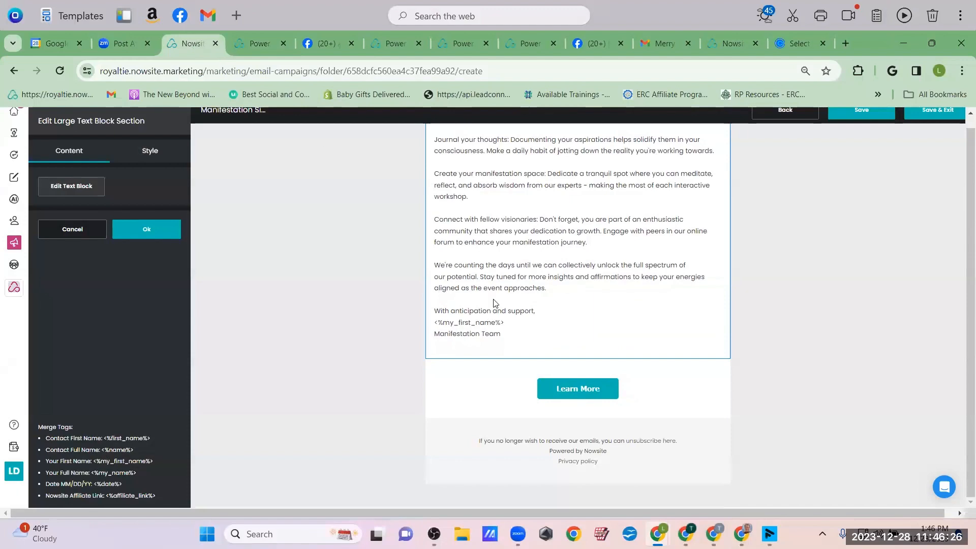
Relabel the Learn More button as 'Join the tribe!'
left_click(585, 389)
left_click(557, 349)
left_click(153, 222)
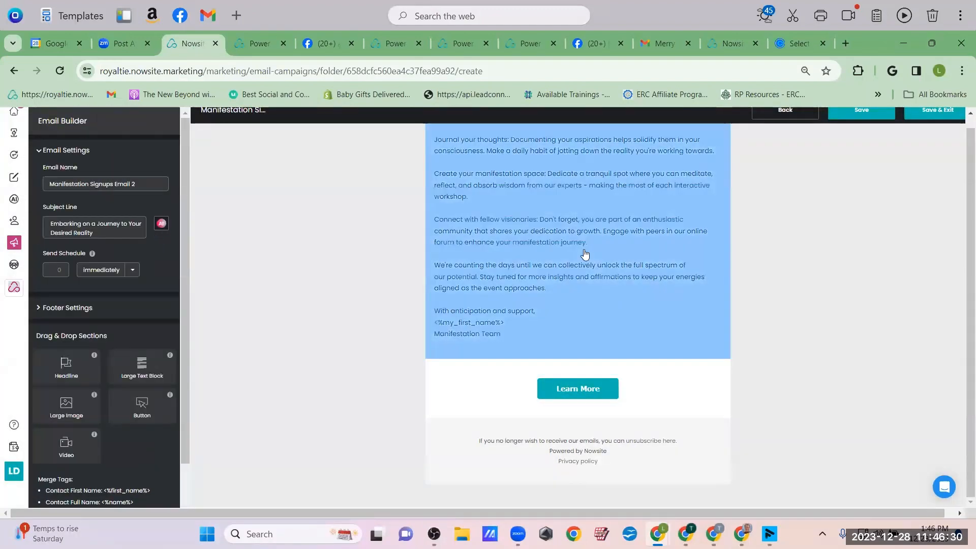
left_click(582, 389)
left_click_drag(98, 317, 1, 309)
type("Join the")
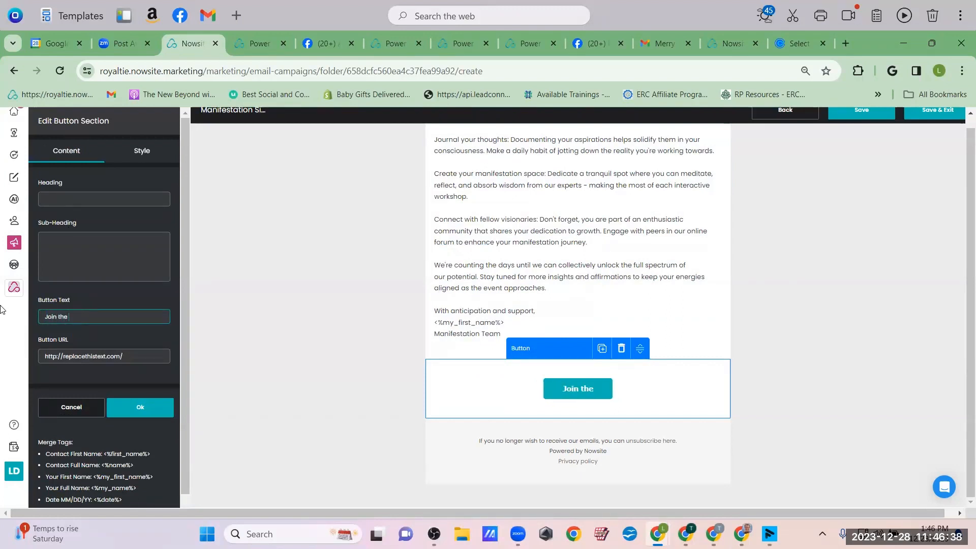
type(" triv")
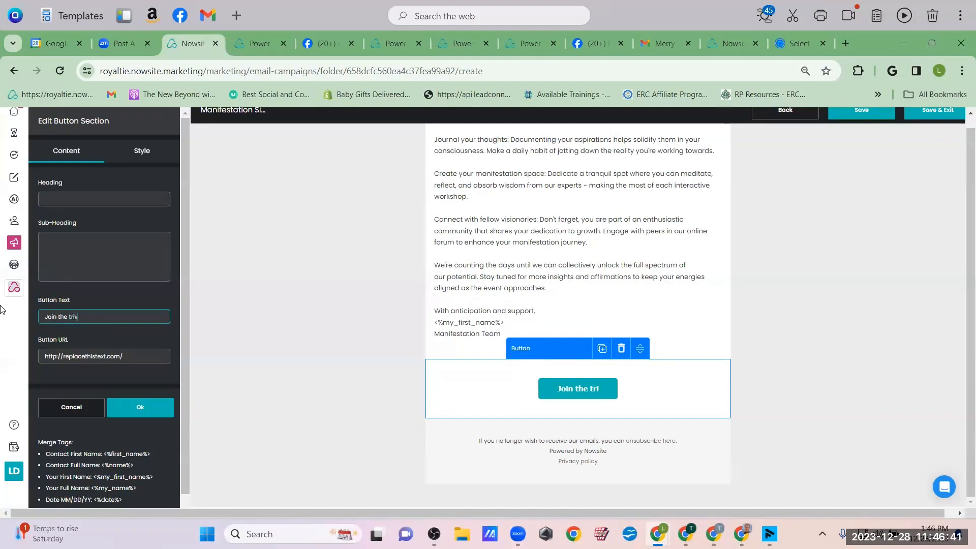
type("e")
type("be!")
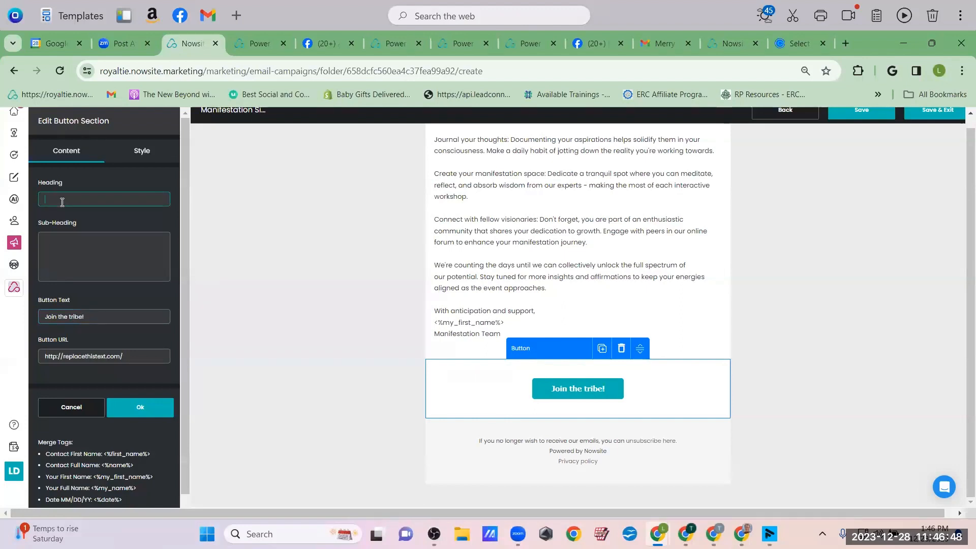
Add heading 'Join my Facebook Group HERE' and a sub-heading inviting readers to share their manifestation journey
left_click(62, 203)
type("Join my Fac")
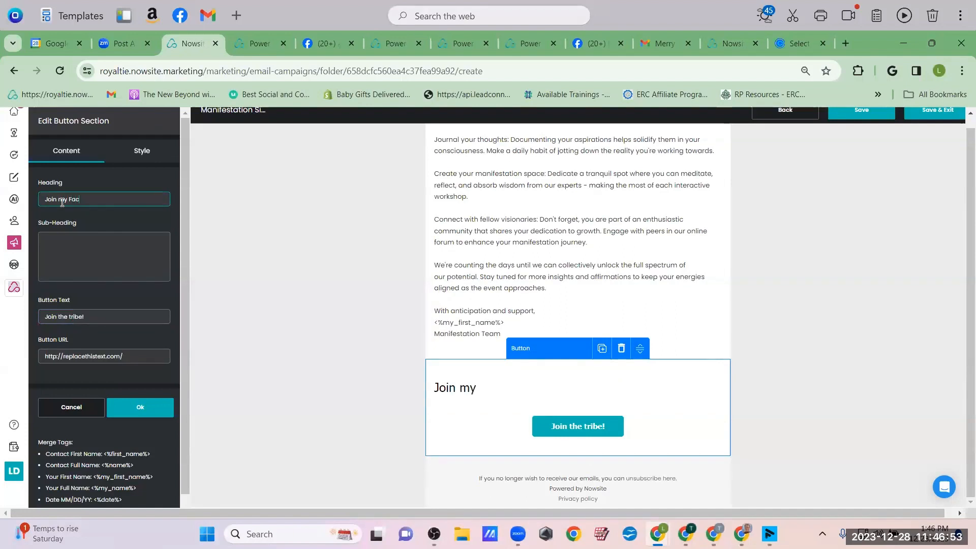
type("ebook Group HERE")
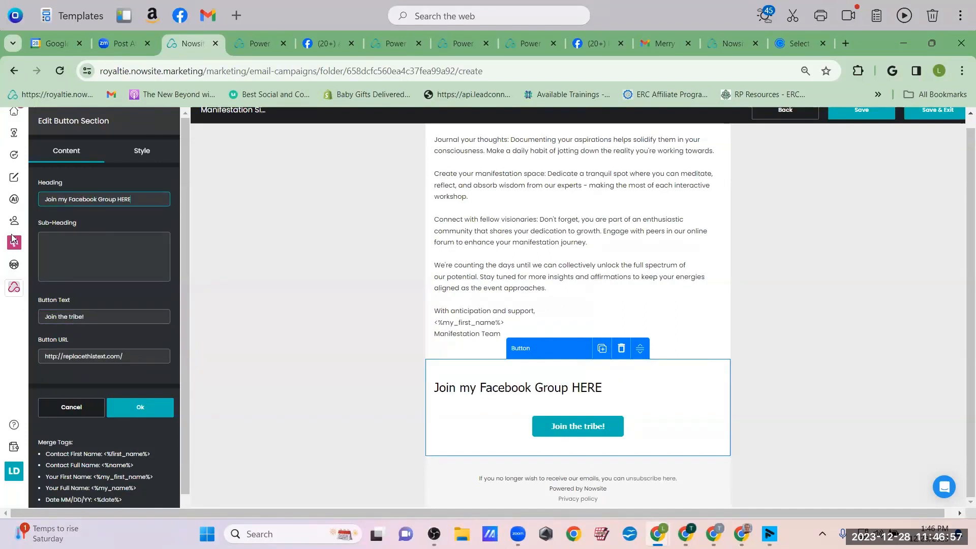
left_click(66, 268)
type("Connect with fe")
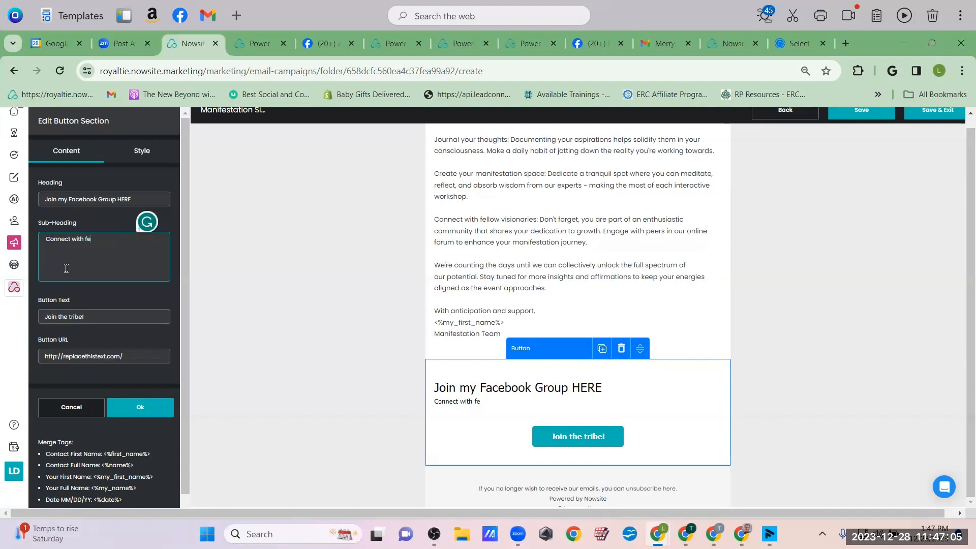
type("llow visionaries!Introduce your")
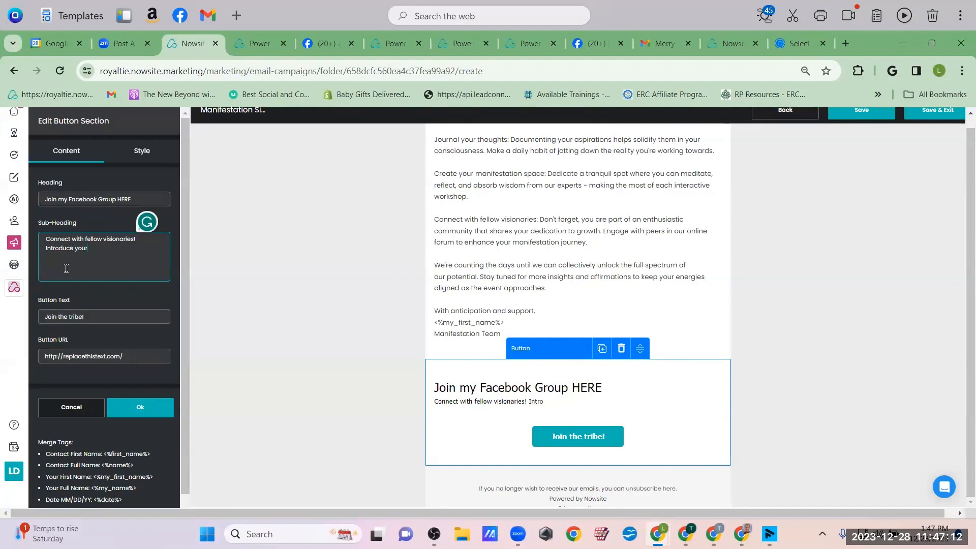
type("self,  and share your a")
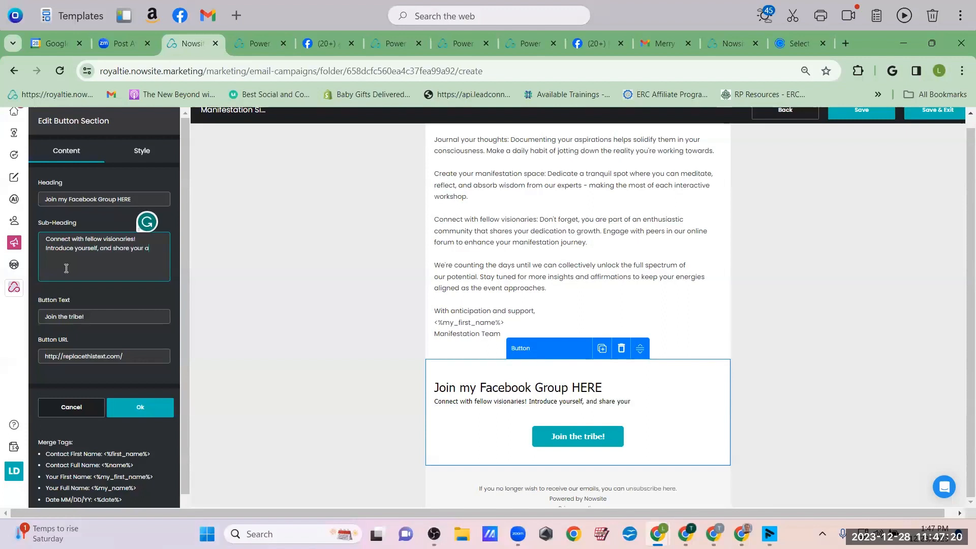
key("BackSpace")
type("manifestation journey!")
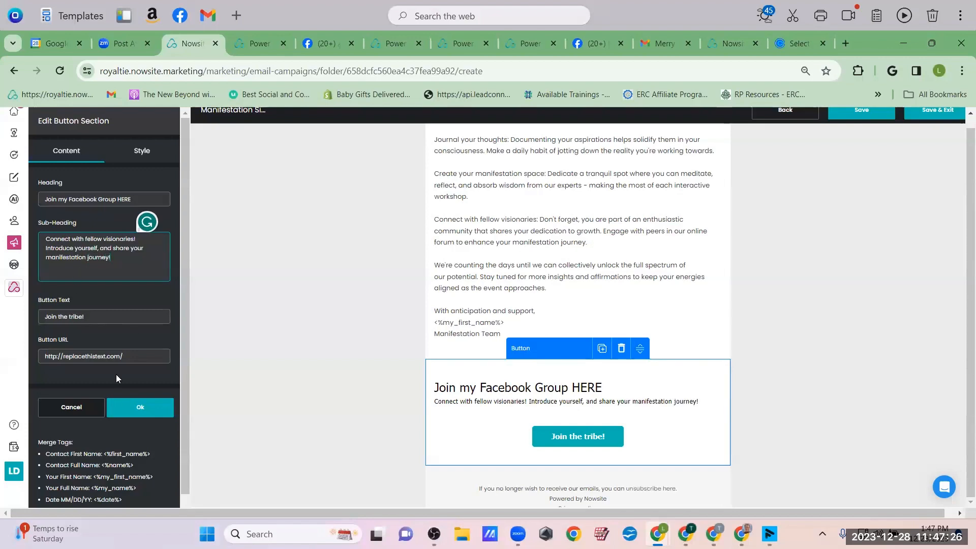
left_click(140, 407)
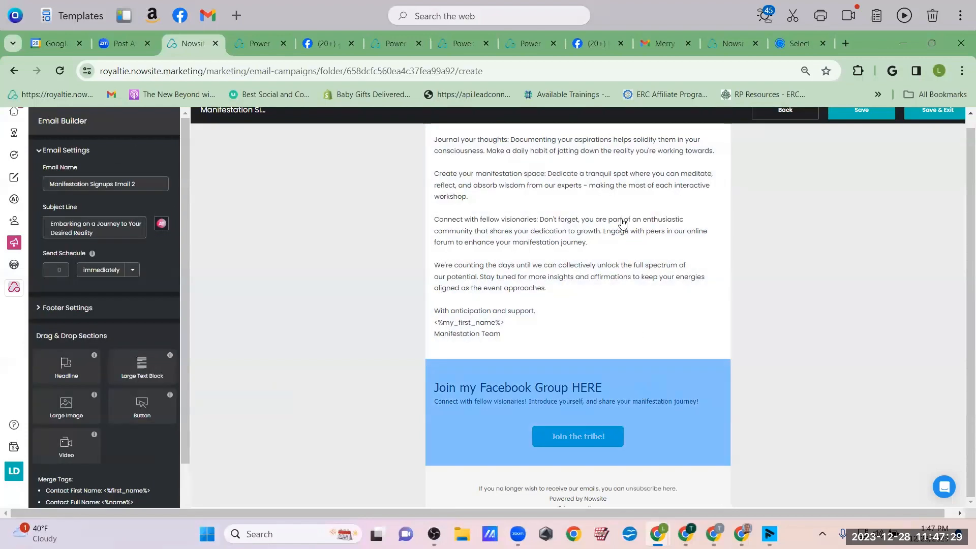
Schedule the second email to send 1 day after signup and save it
scroll(794, 251, "up", 7)
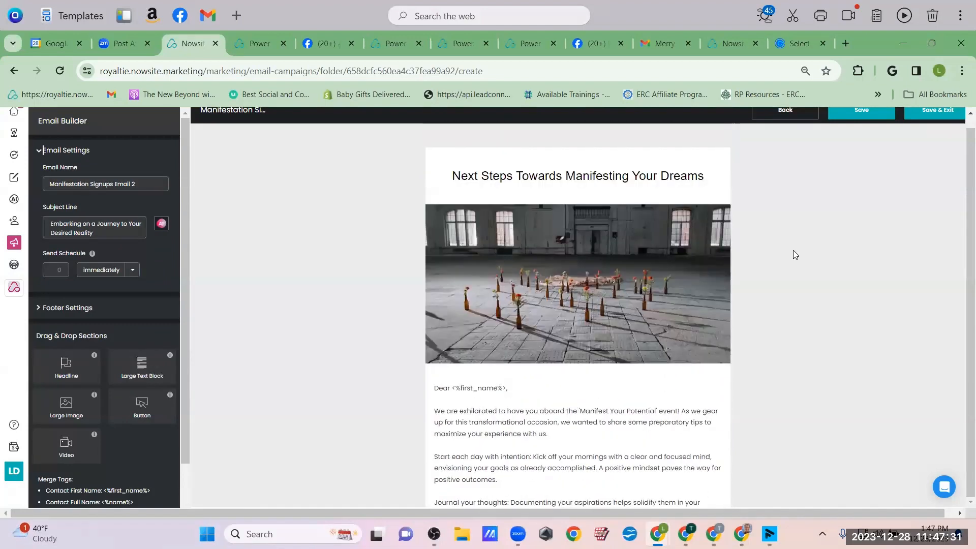
scroll(780, 121, "up", 1)
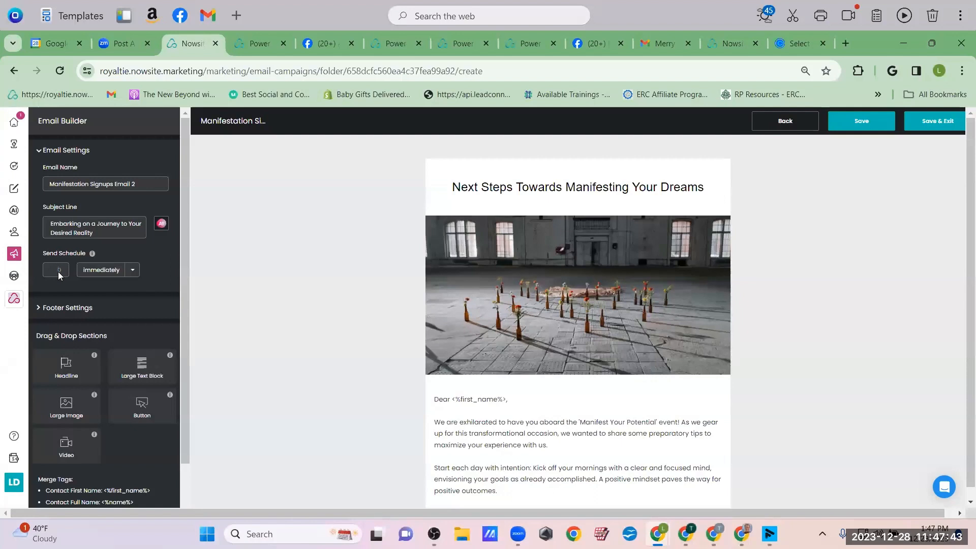
left_click(127, 272)
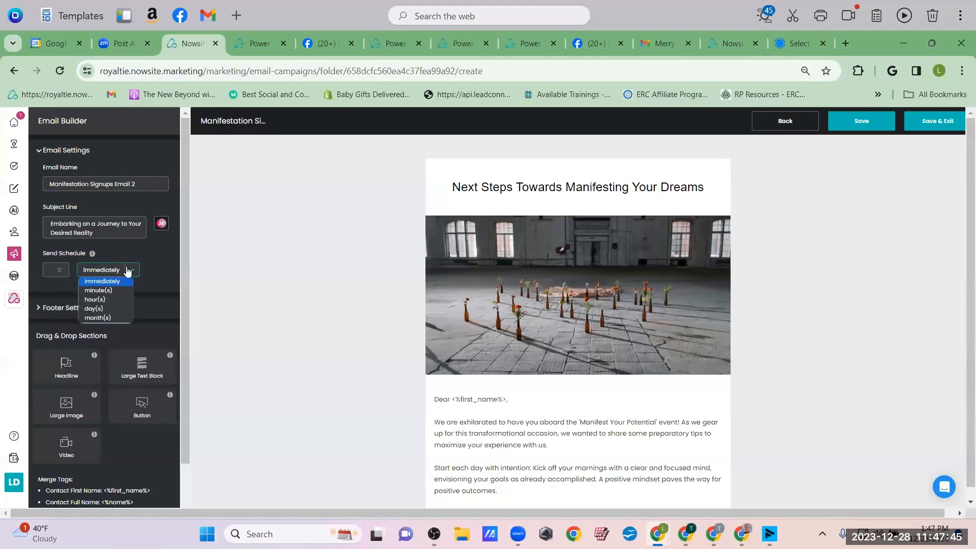
left_click(109, 308)
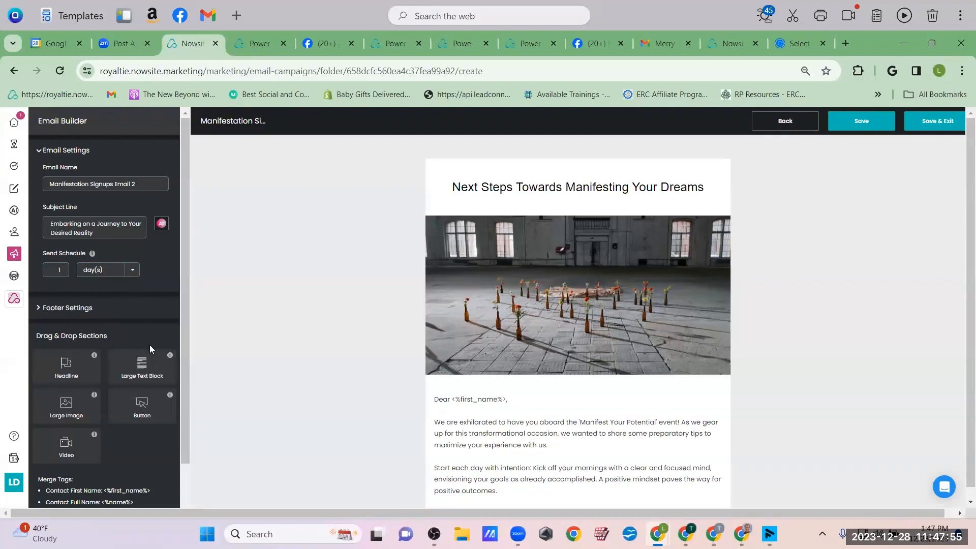
scroll(71, 320, "down", 3)
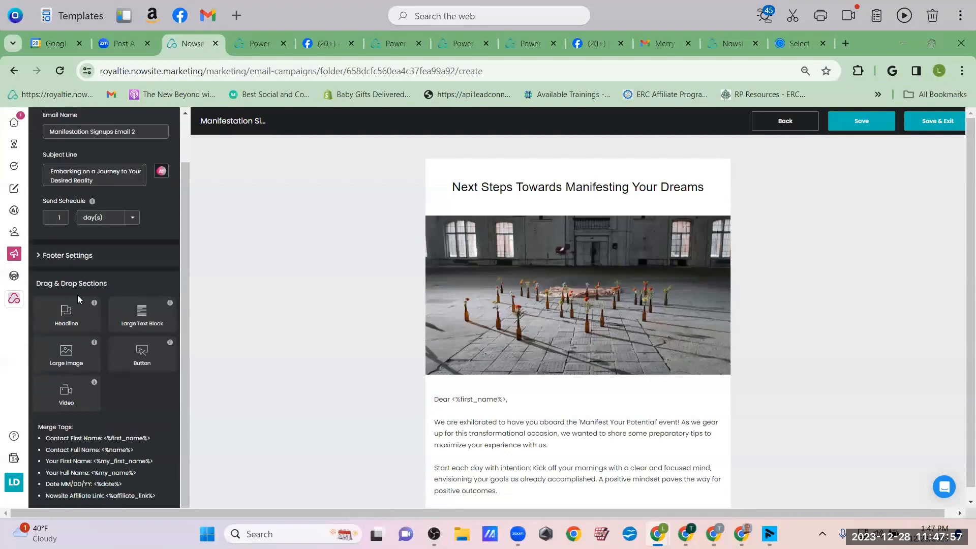
scroll(78, 295, "up", 3)
left_click(909, 128)
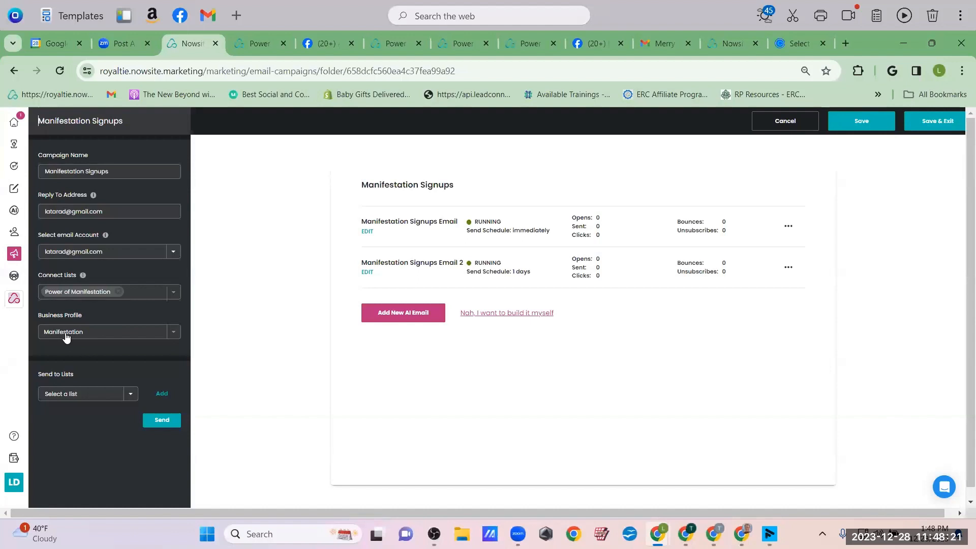
Save the Manifestation Signups campaign and return to the email campaigns list
left_click(931, 122)
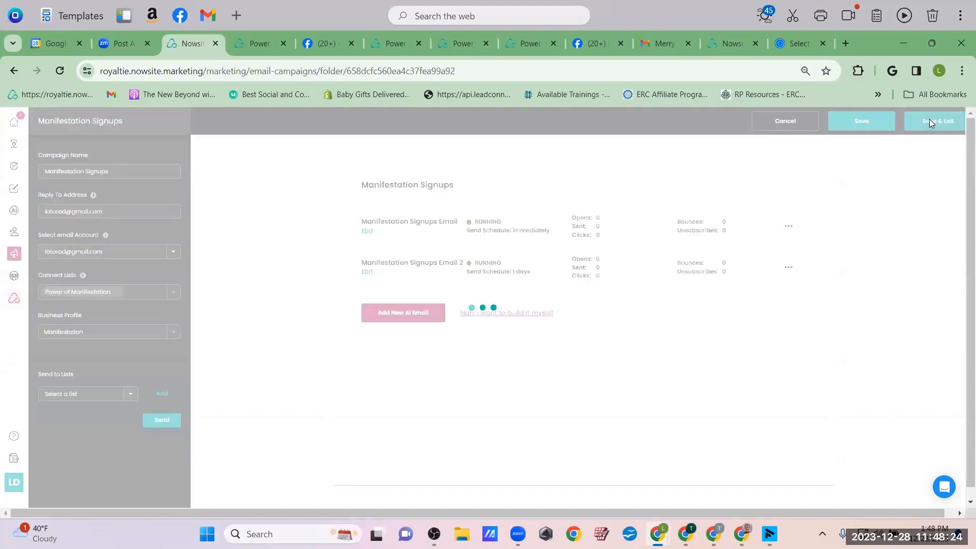